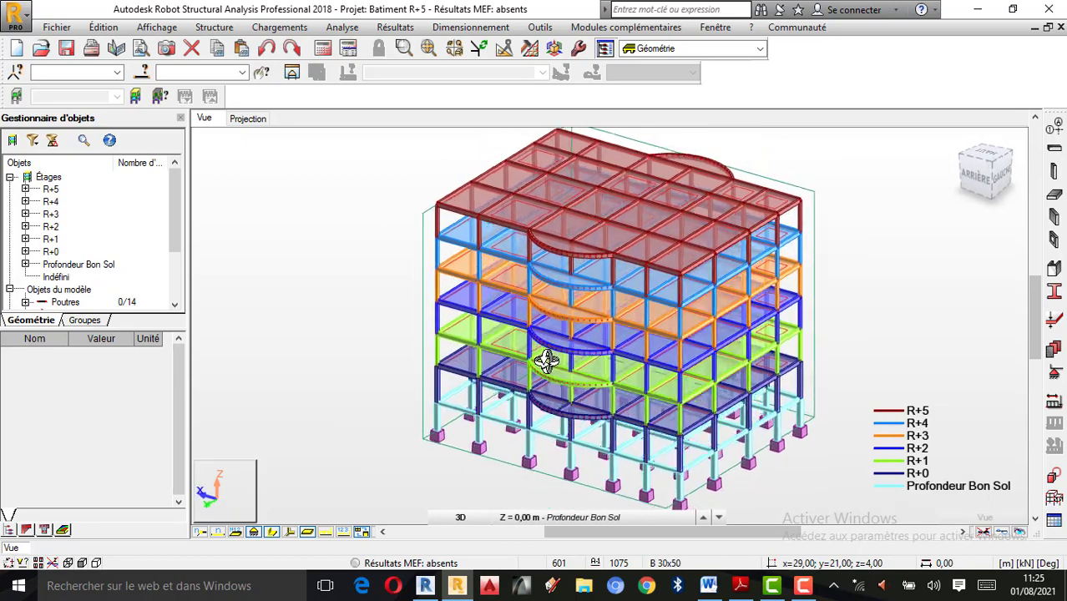
- Examine the 3D structural model of the R+5 building from all sides, from its footings up to the top storey
scroll(686, 443, up, 4)
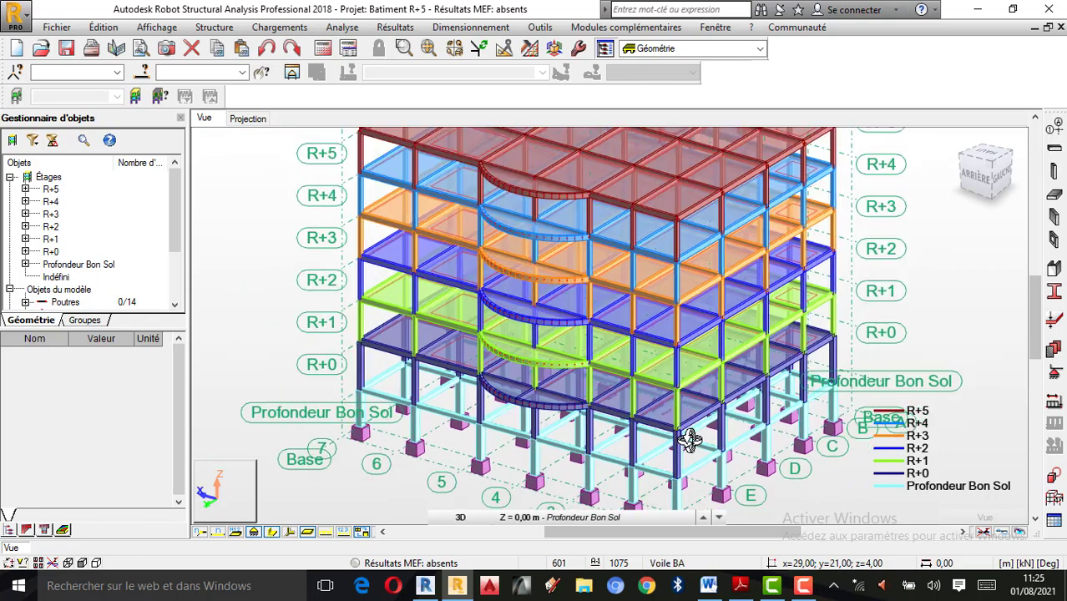
scroll(690, 440, down, 2)
scroll(682, 375, down, 1)
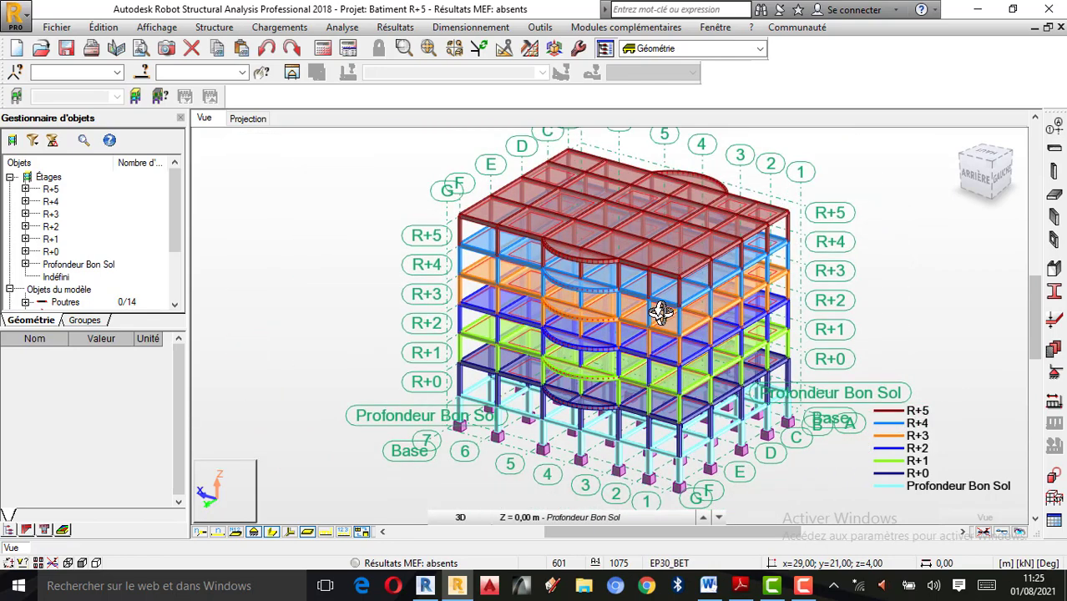
scroll(683, 310, up, 1)
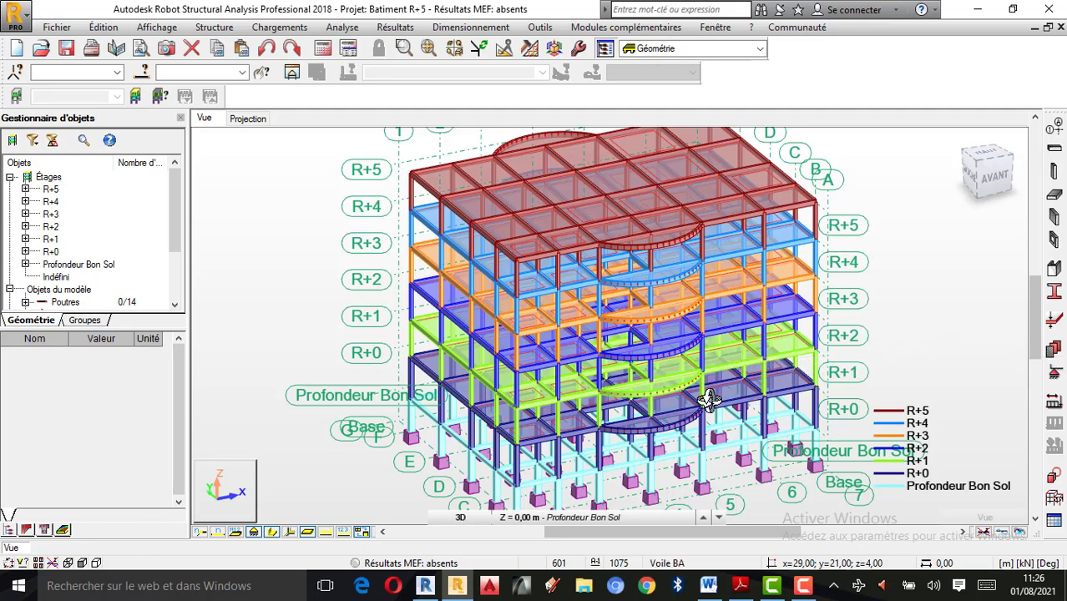
scroll(702, 390, up, 1)
scroll(660, 397, up, 1)
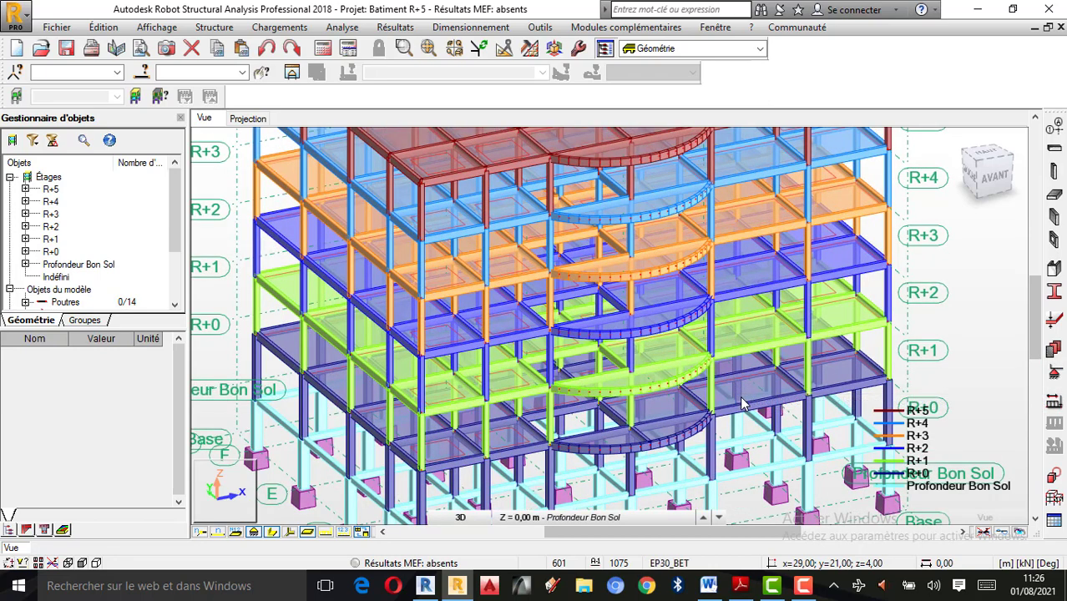
scroll(766, 384, down, 1)
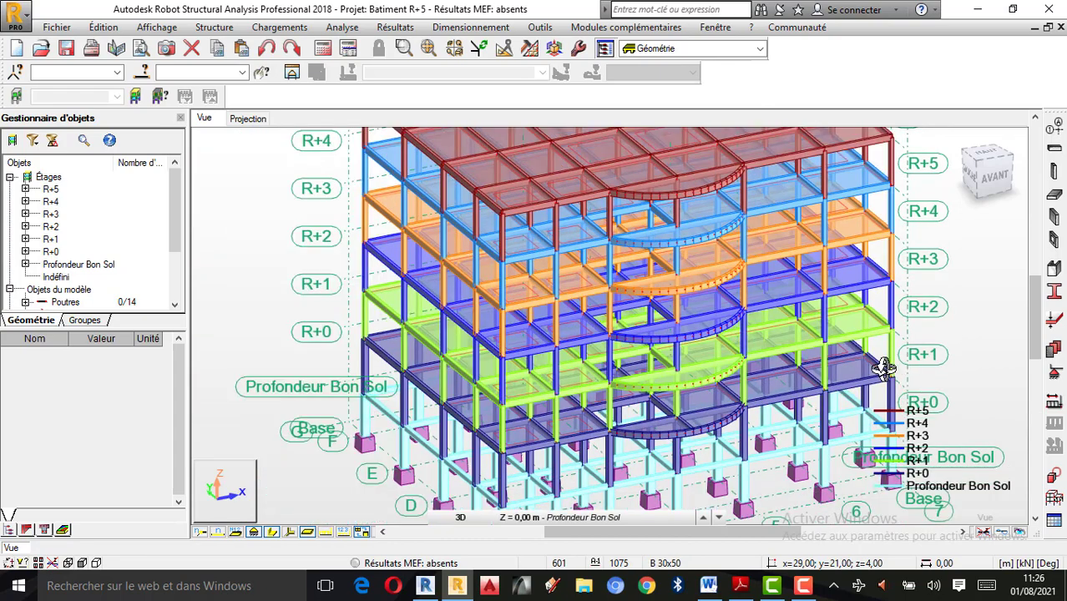
scroll(726, 368, down, 1)
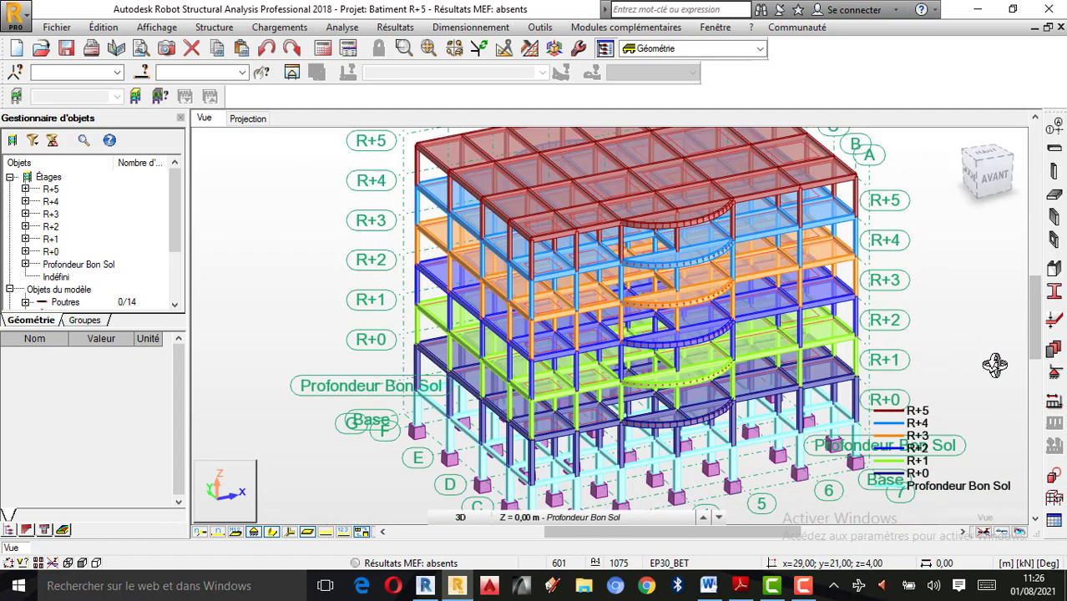
shift+middle_drag(995, 365, 803, 365)
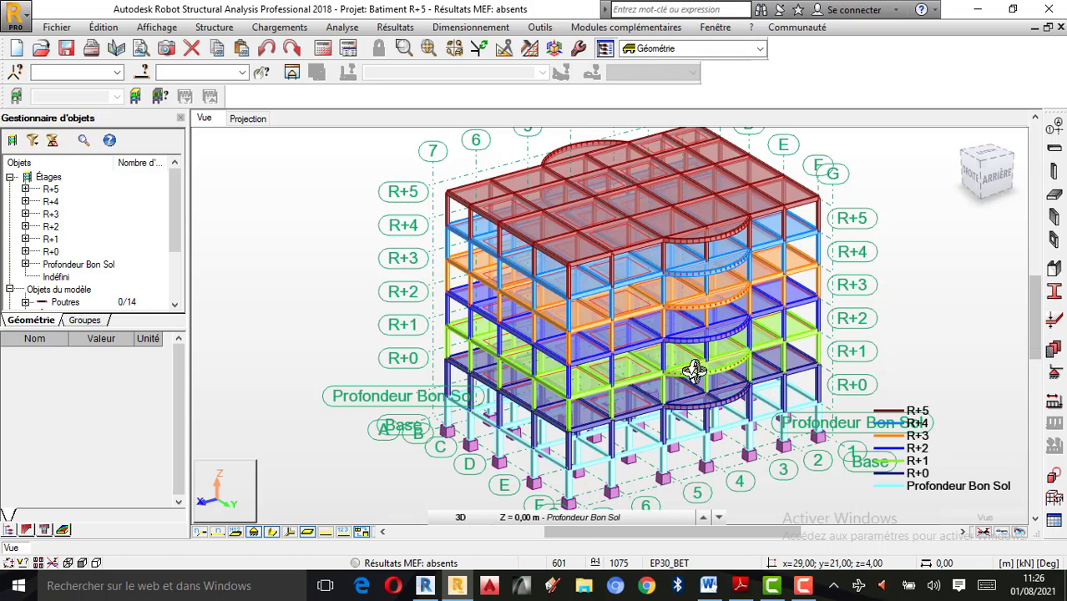
scroll(675, 346, up, 1)
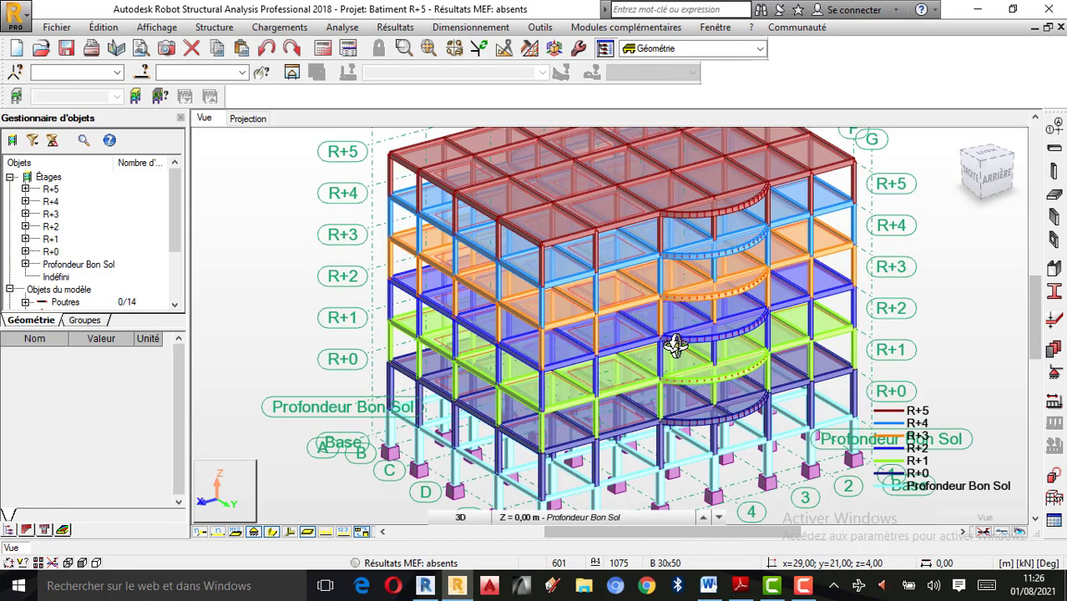
scroll(675, 346, up, 1)
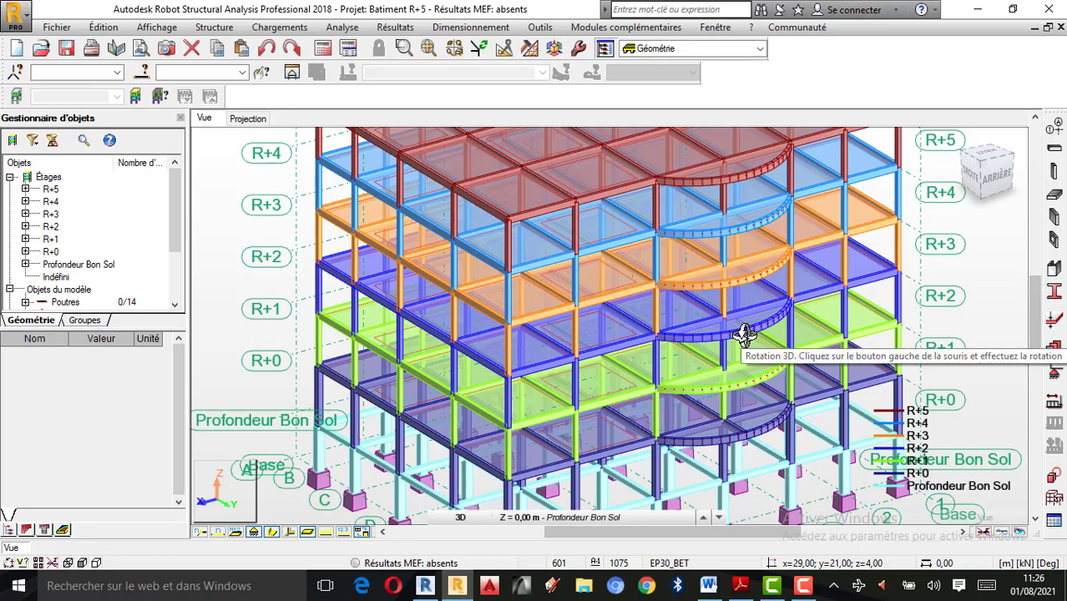
scroll(619, 358, down, 1)
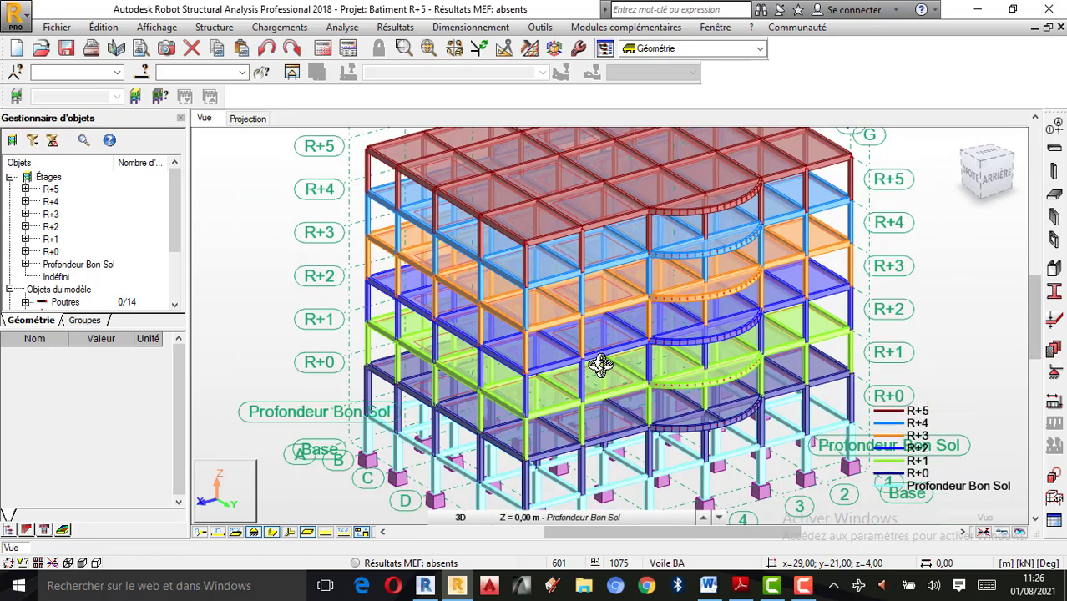
drag(553, 382, 653, 348)
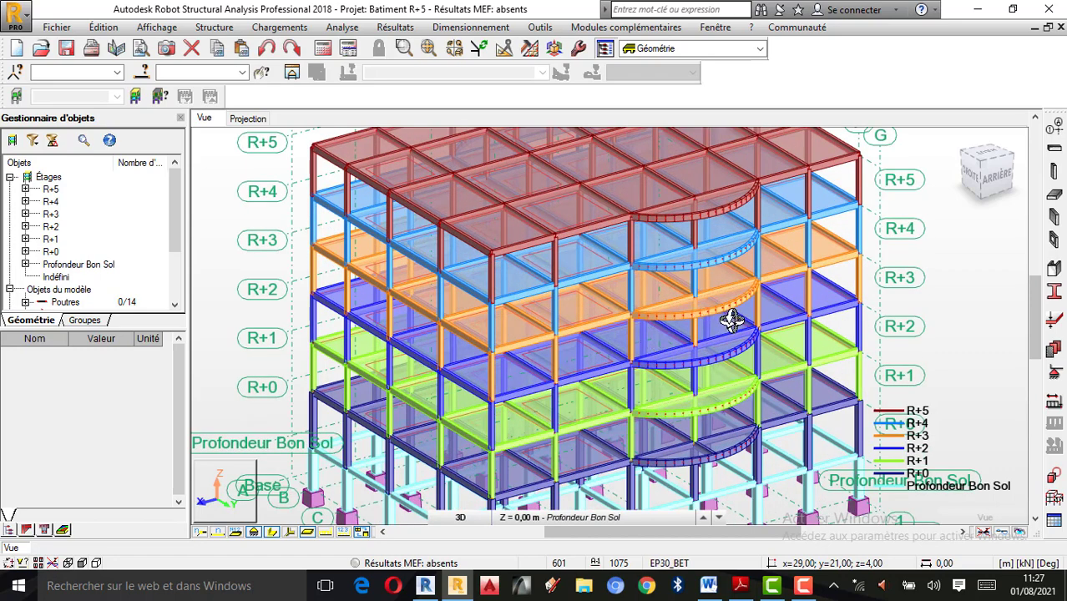
scroll(738, 318, down, 2)
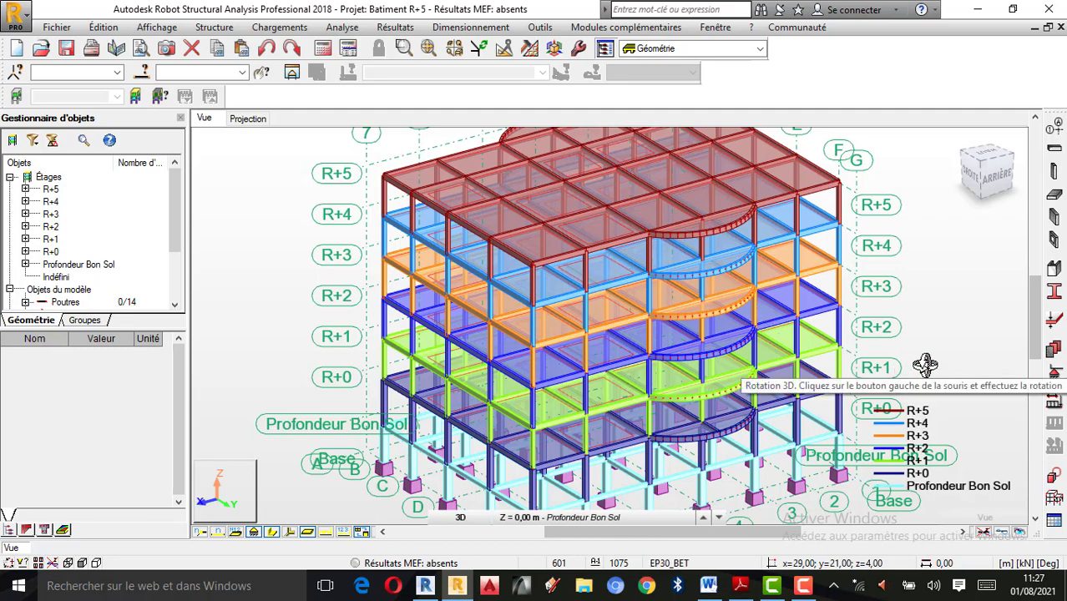
drag(946, 356, 616, 378)
- Examine the curved slab edges, columns and footings of the lower storeys up close on the building's front side
scroll(674, 442, up, 2)
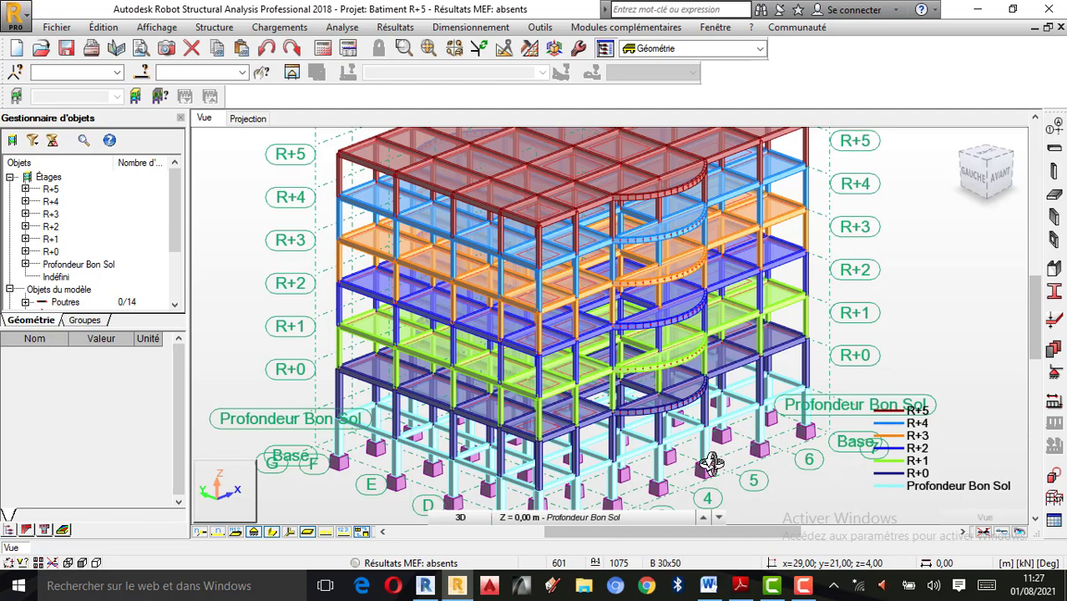
scroll(710, 465, up, 2)
scroll(609, 417, up, 2)
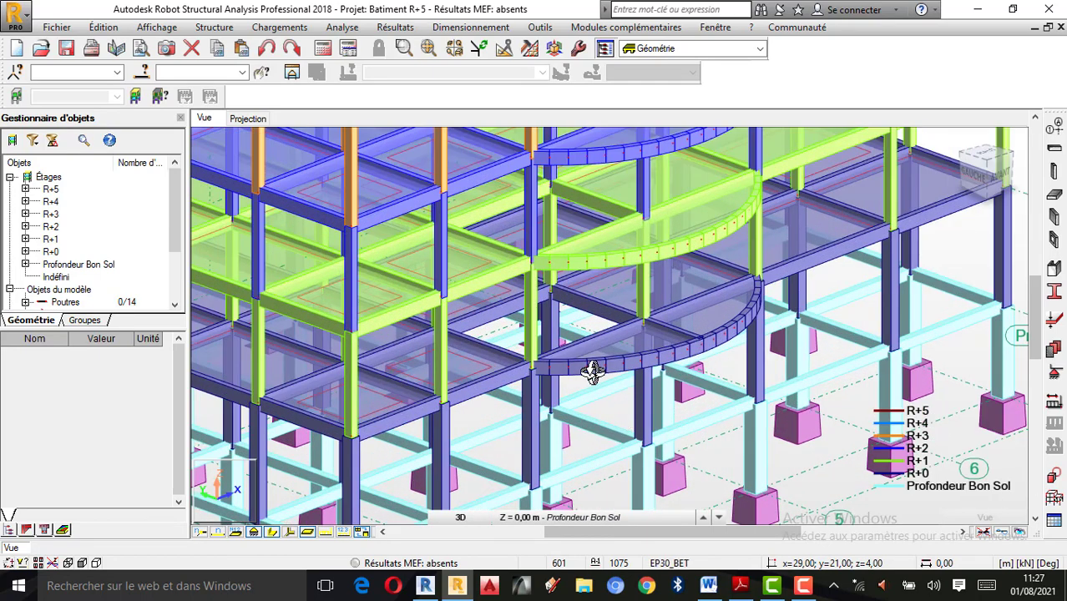
drag(576, 352, 576, 353)
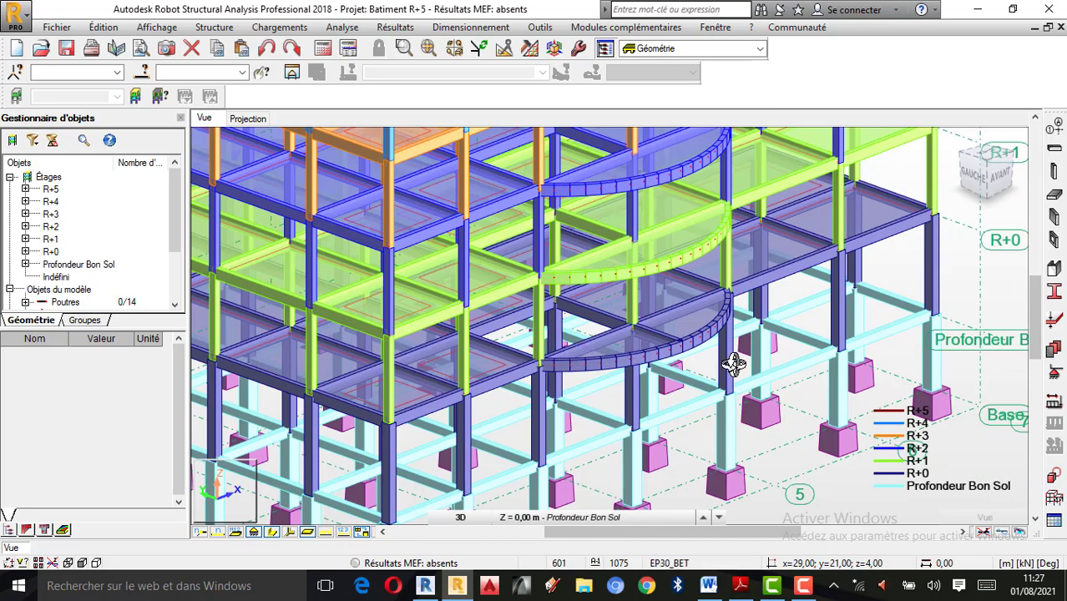
scroll(718, 358, down, 1)
scroll(622, 361, down, 1)
scroll(619, 364, down, 1)
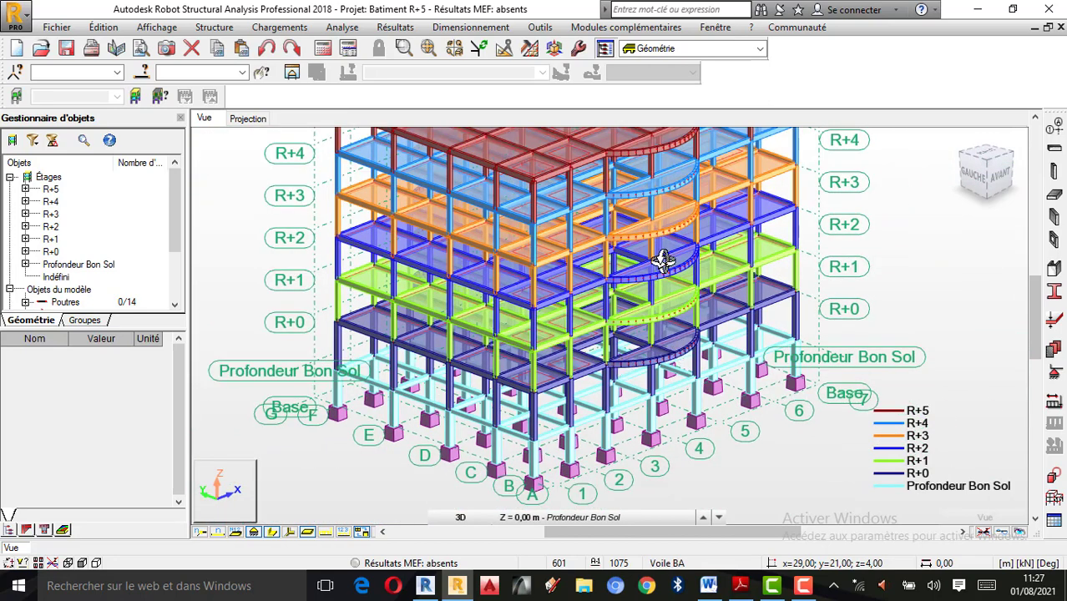
scroll(649, 306, up, 1)
scroll(613, 356, up, 1)
scroll(656, 376, down, 1)
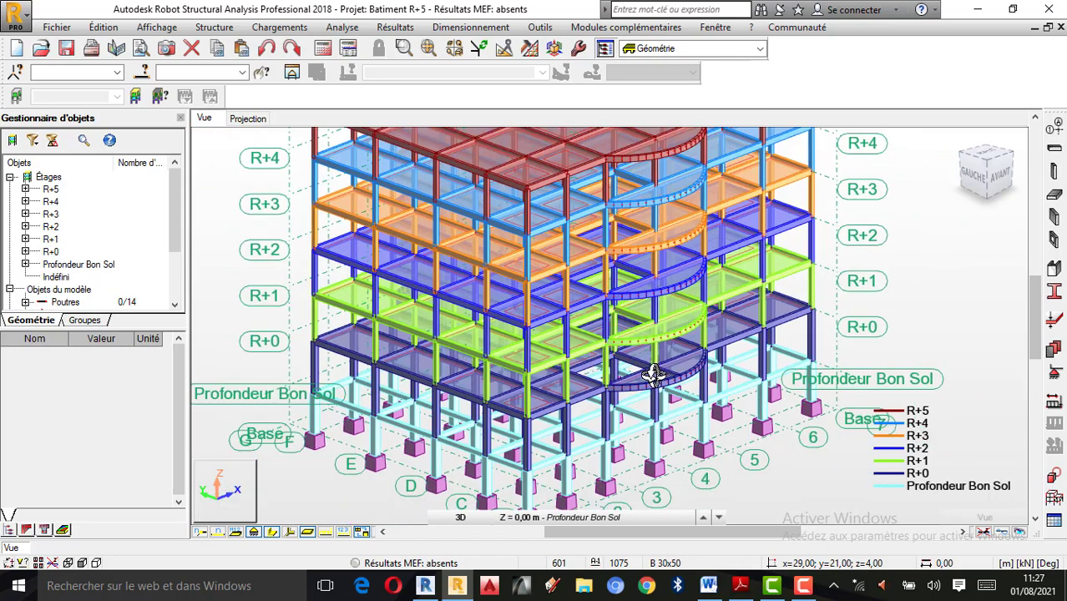
scroll(655, 376, down, 1)
scroll(791, 318, up, 1)
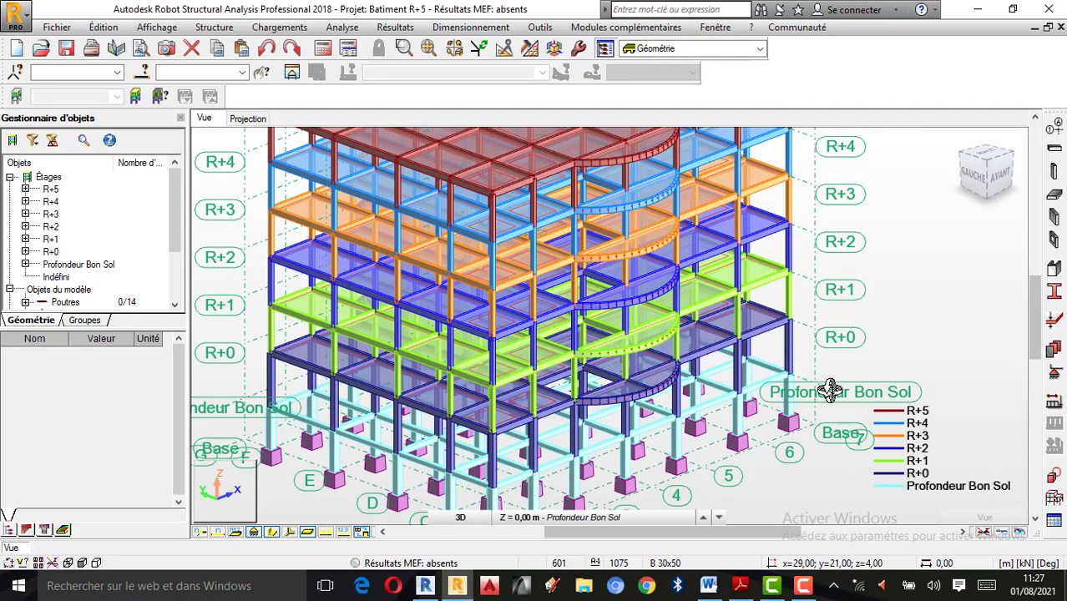
- Examine the front façade's curved bays and adjacent slab openings across storeys R+0 to R+5
scroll(828, 390, down, 1)
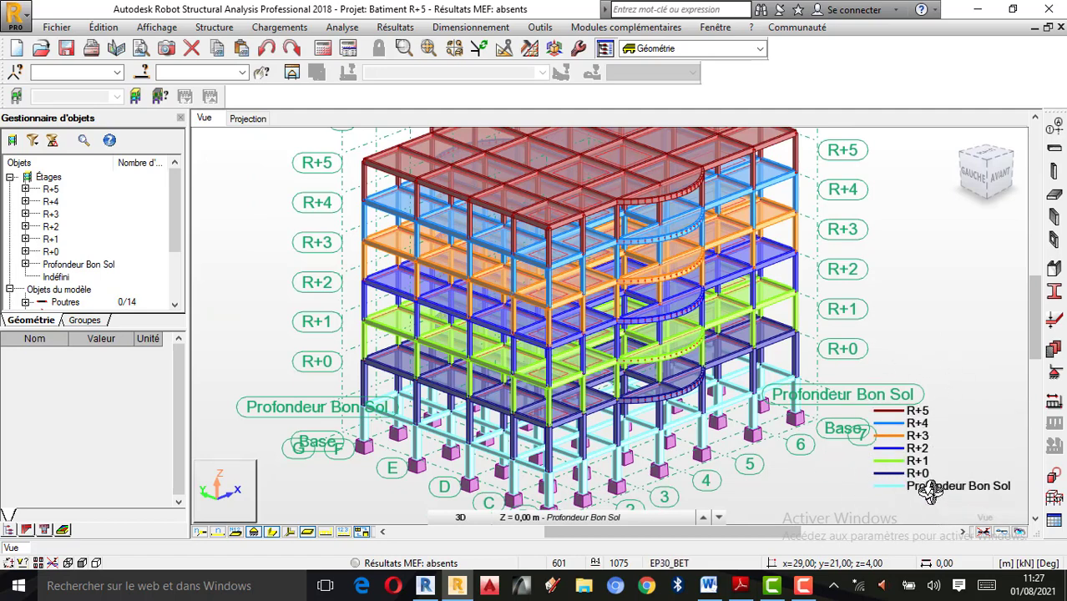
scroll(636, 396, up, 1)
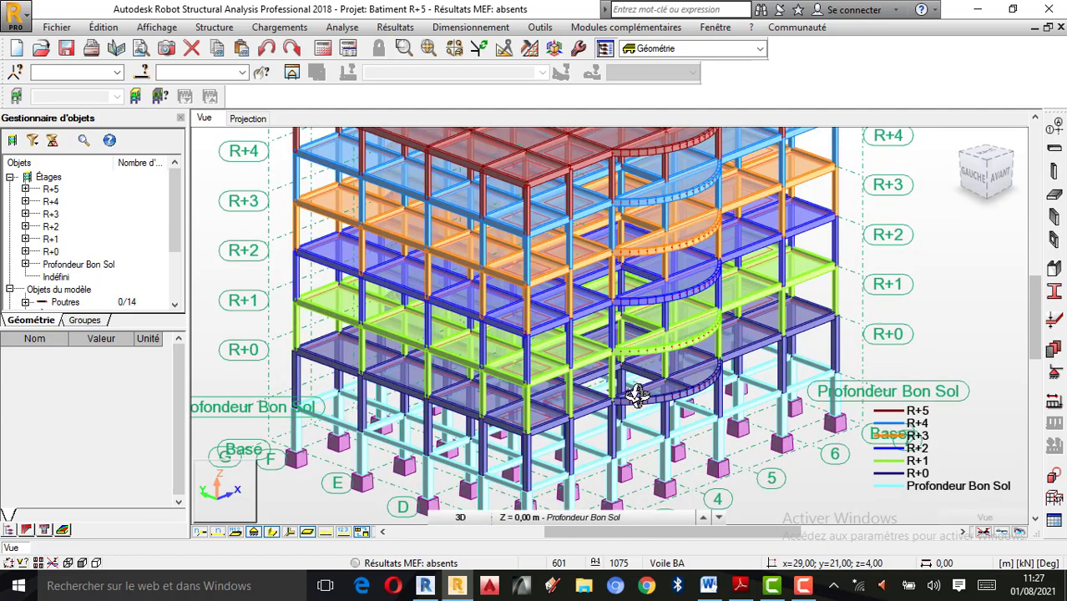
scroll(637, 396, down, 1)
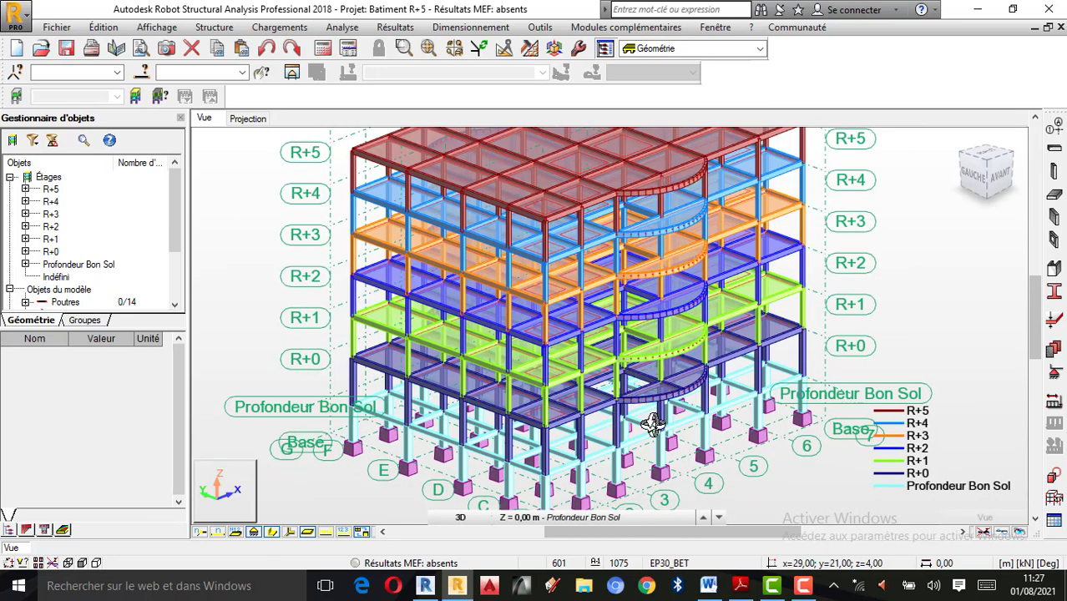
scroll(651, 413, up, 1)
scroll(631, 387, down, 1)
drag(627, 402, 620, 412)
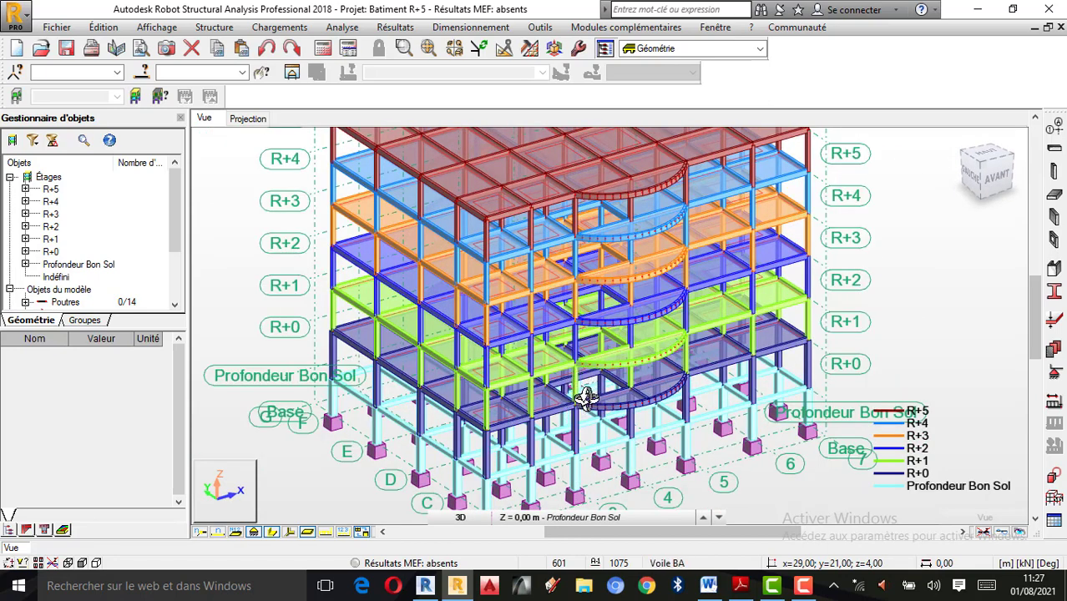
scroll(585, 392, up, 1)
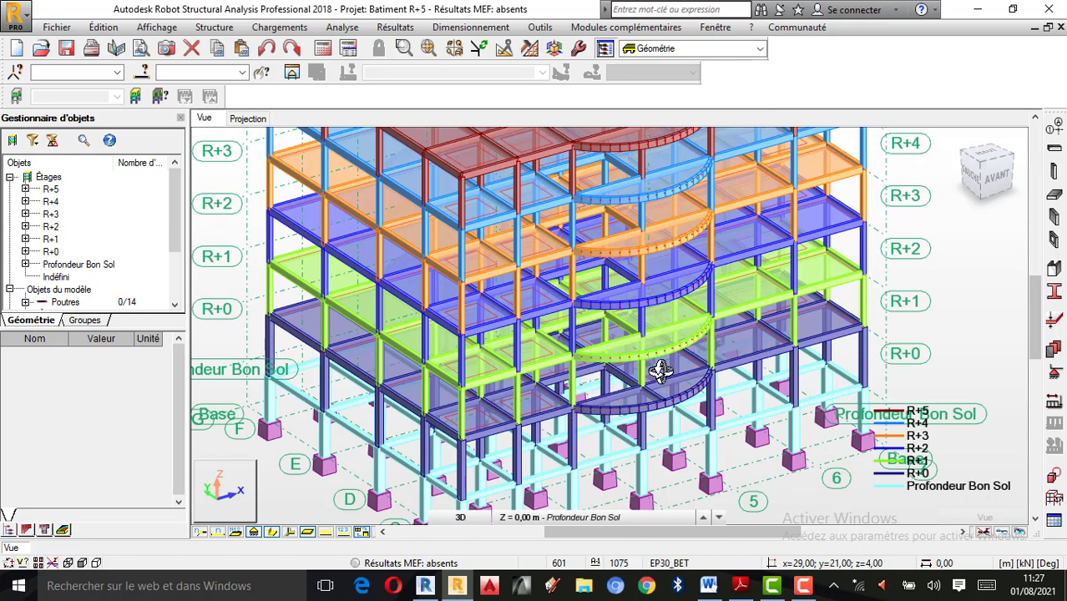
shift+middle_drag(626, 425, 613, 428)
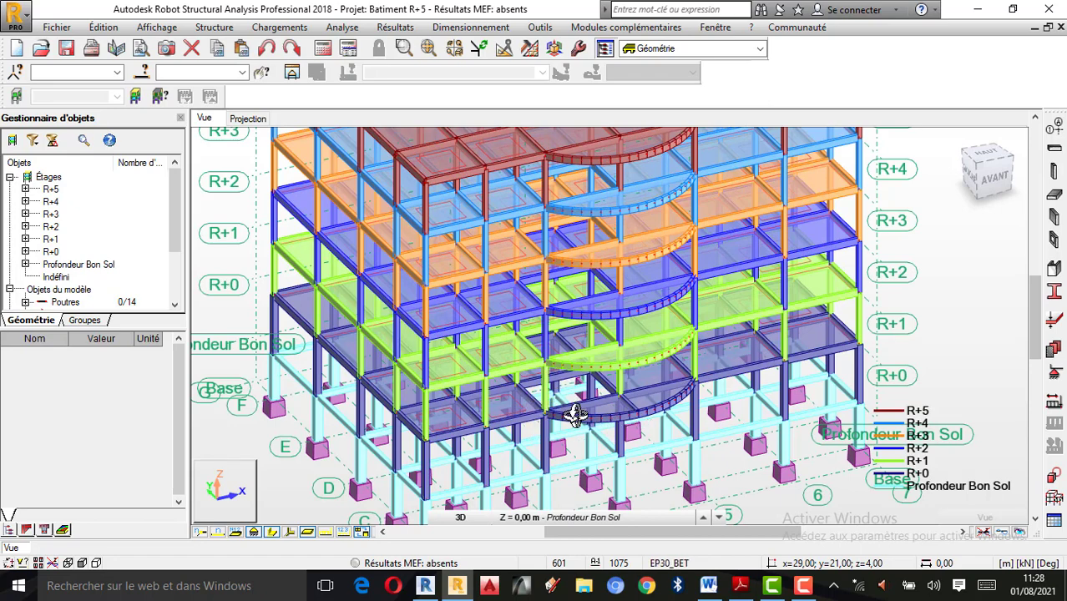
scroll(673, 386, down, 1)
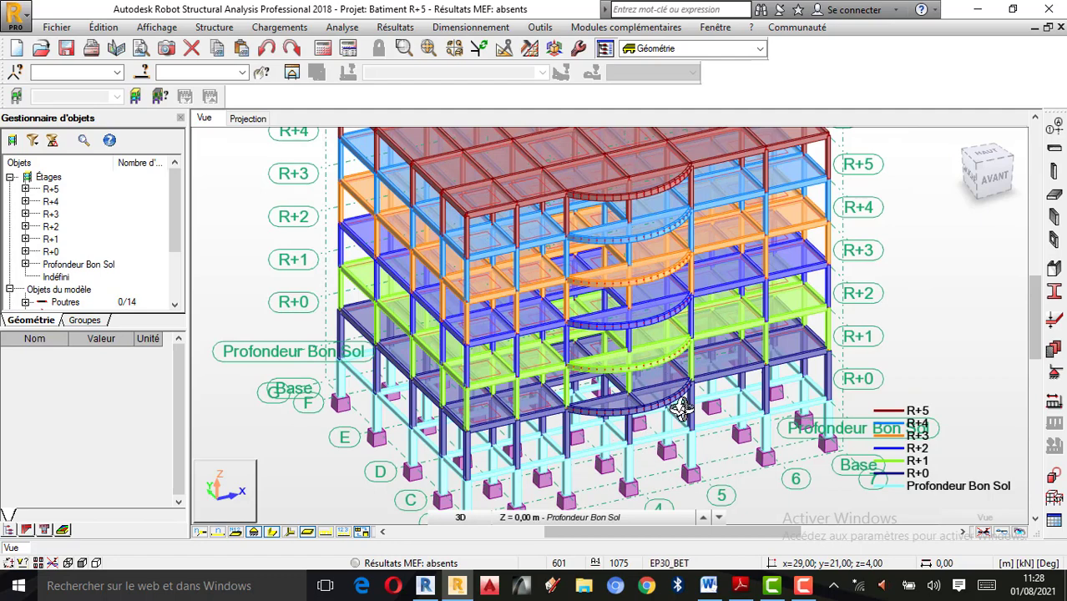
scroll(613, 377, down, 1)
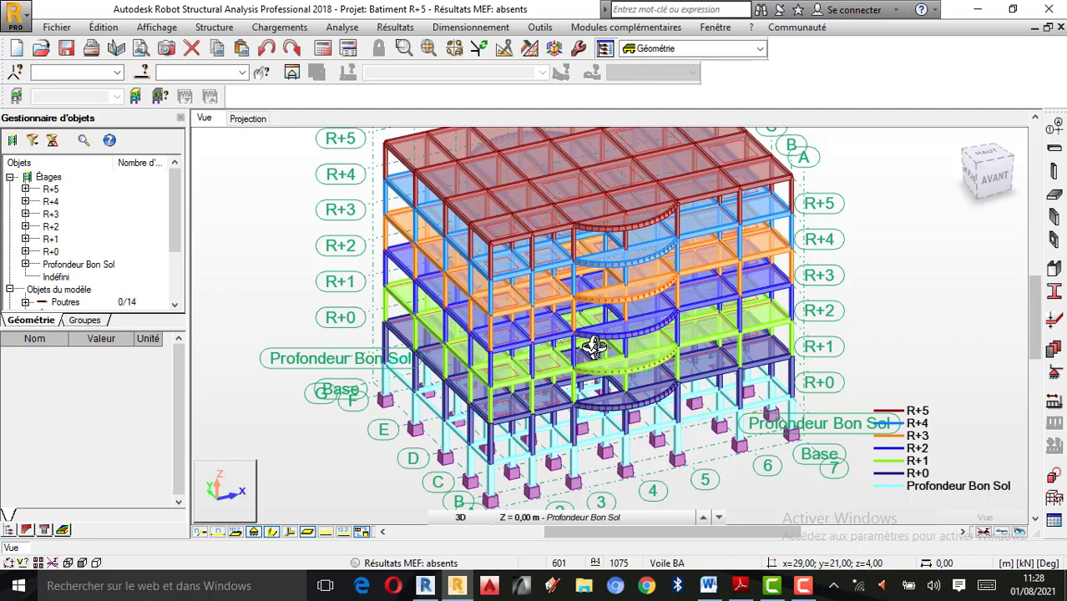
scroll(584, 309, up, 1)
scroll(583, 307, down, 1)
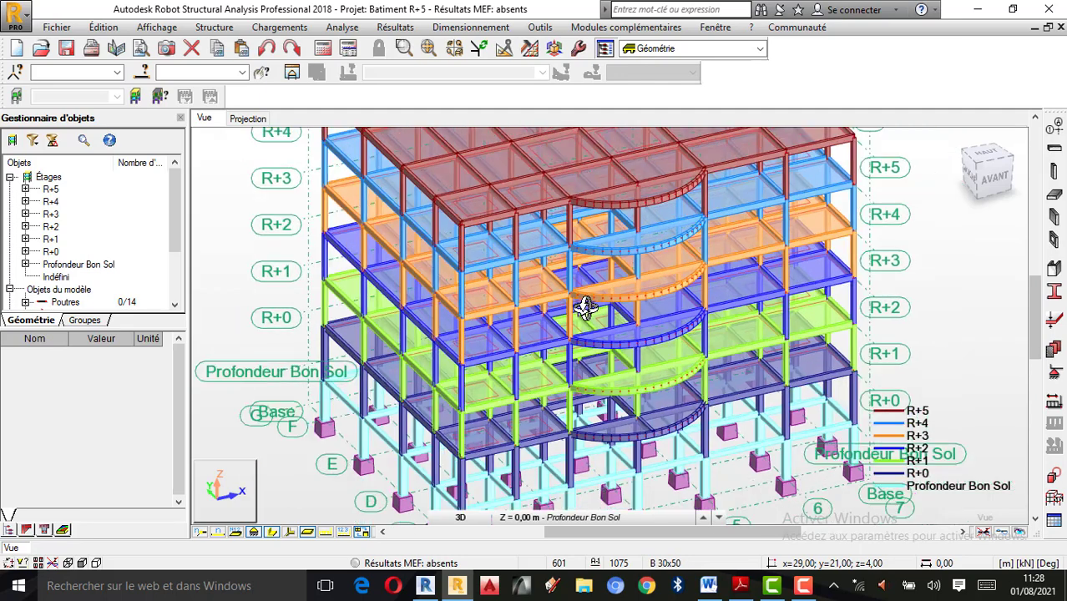
scroll(519, 309, down, 1)
scroll(612, 308, up, 1)
scroll(612, 307, down, 1)
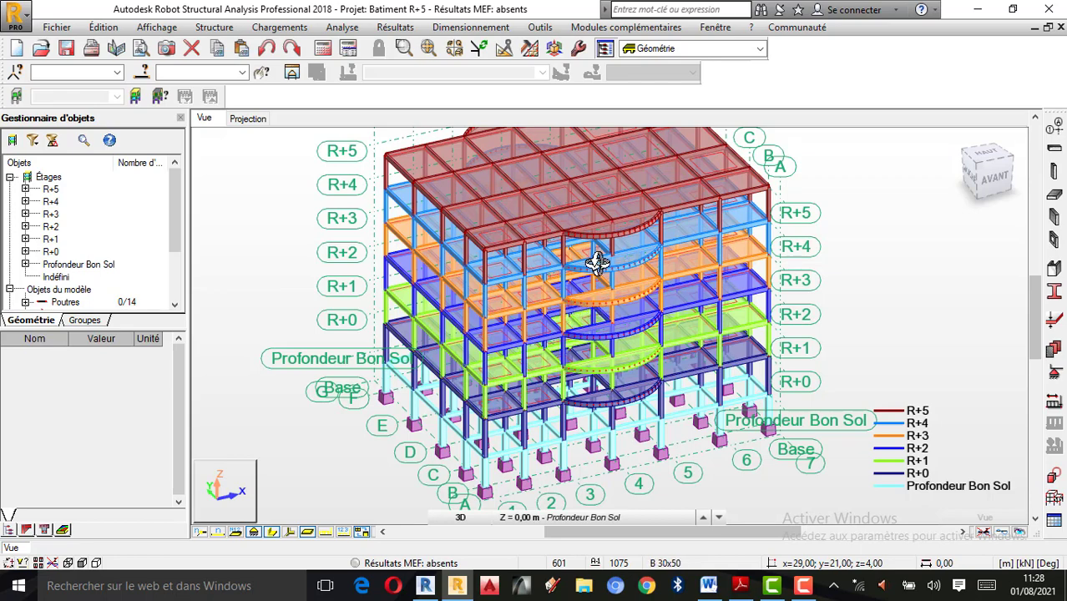
- Consult the thesis PDF in Adobe Reader and return to Robot Structural Analysis to examine the slab opening behind the front curved bay
click(740, 585)
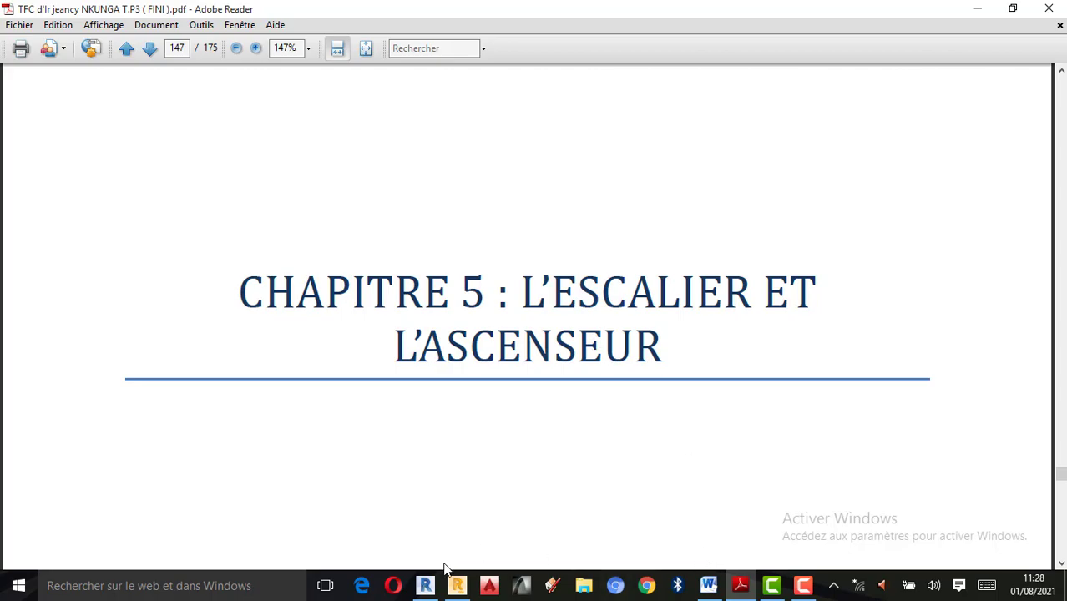
click(457, 585)
scroll(599, 394, up, 2)
scroll(599, 394, up, 4)
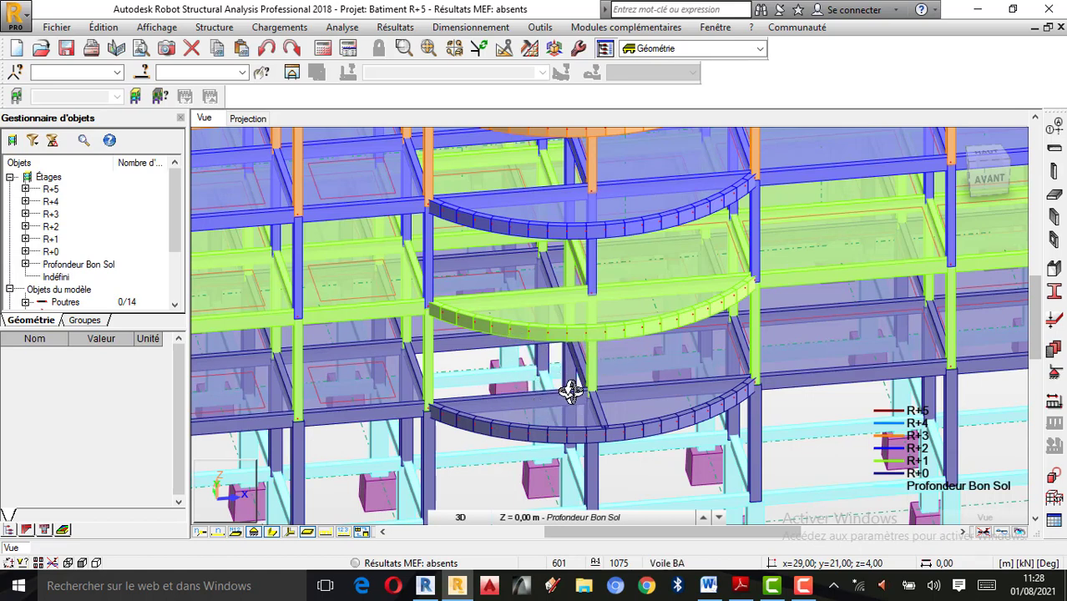
scroll(596, 358, down, 1)
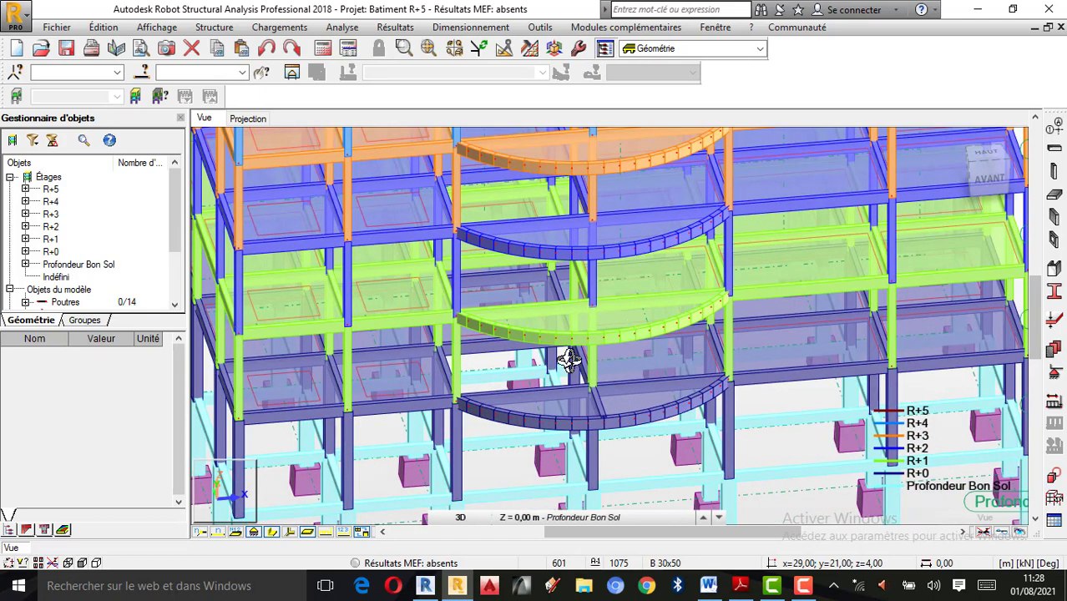
scroll(596, 365, down, 1)
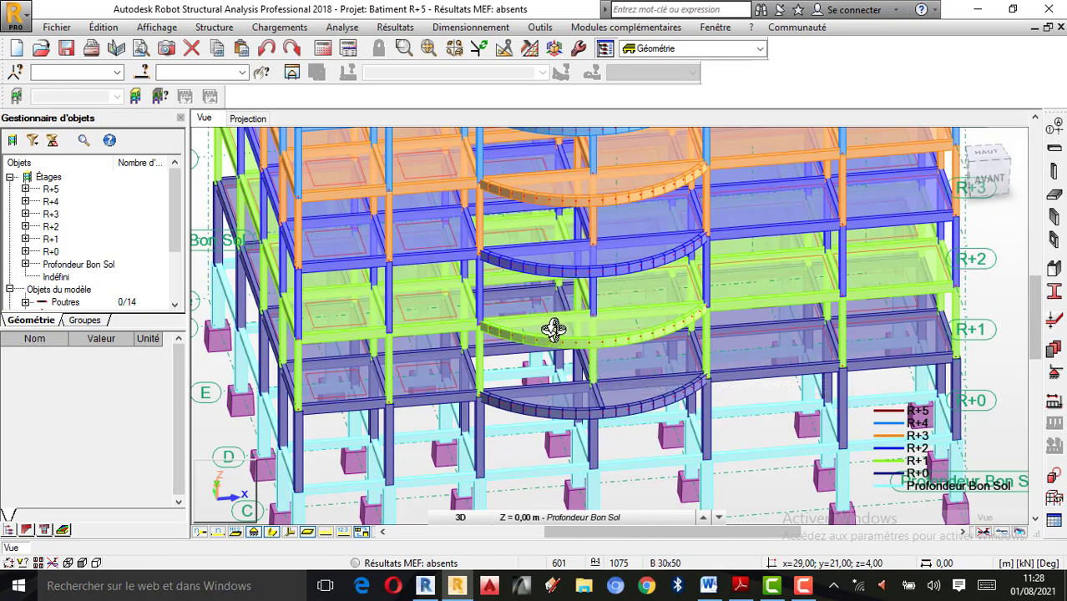
scroll(547, 393, down, 2)
shift+middle_drag(543, 400, 605, 407)
scroll(603, 406, down, 1)
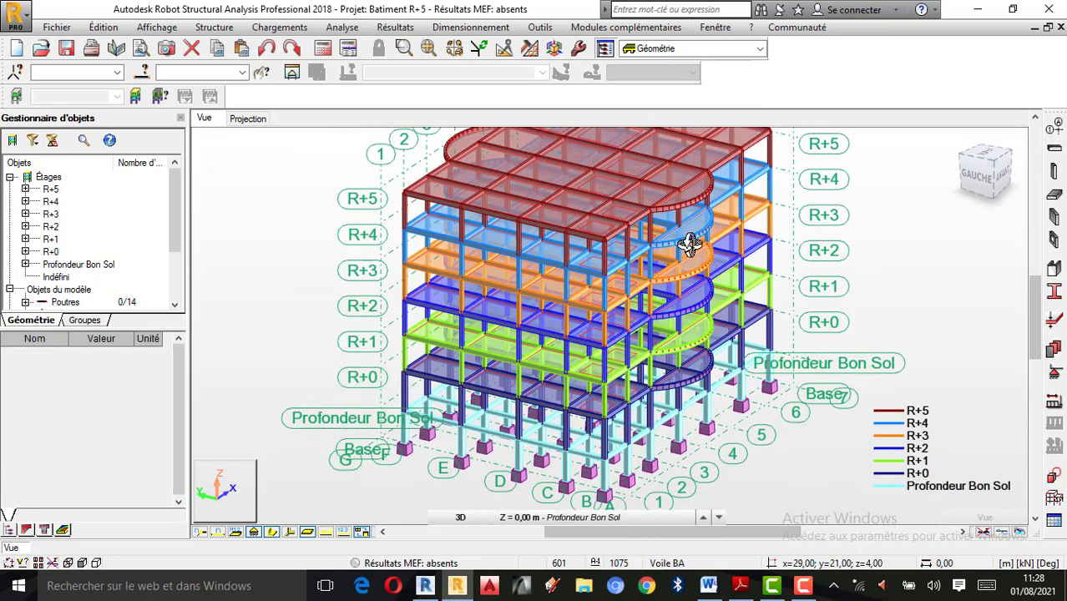
scroll(689, 246, up, 1)
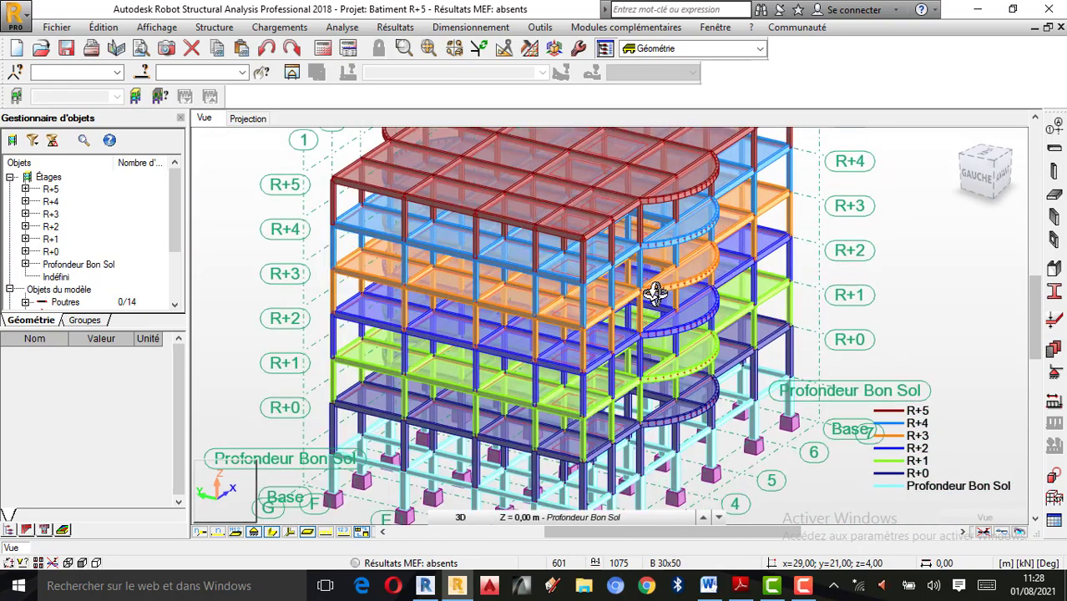
- Switch to the thesis PDF in Adobe Reader, go to page 162 and examine the elevator diagram with its winch, cable and counterweight
click(741, 585)
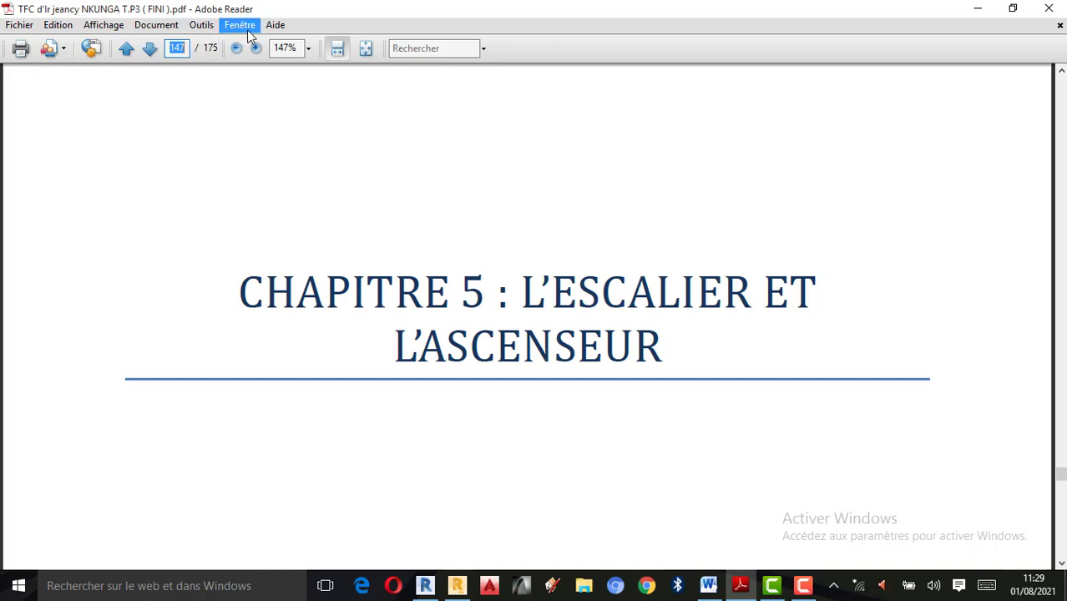
text(162)
key(Return)
scroll(570, 311, down, 2)
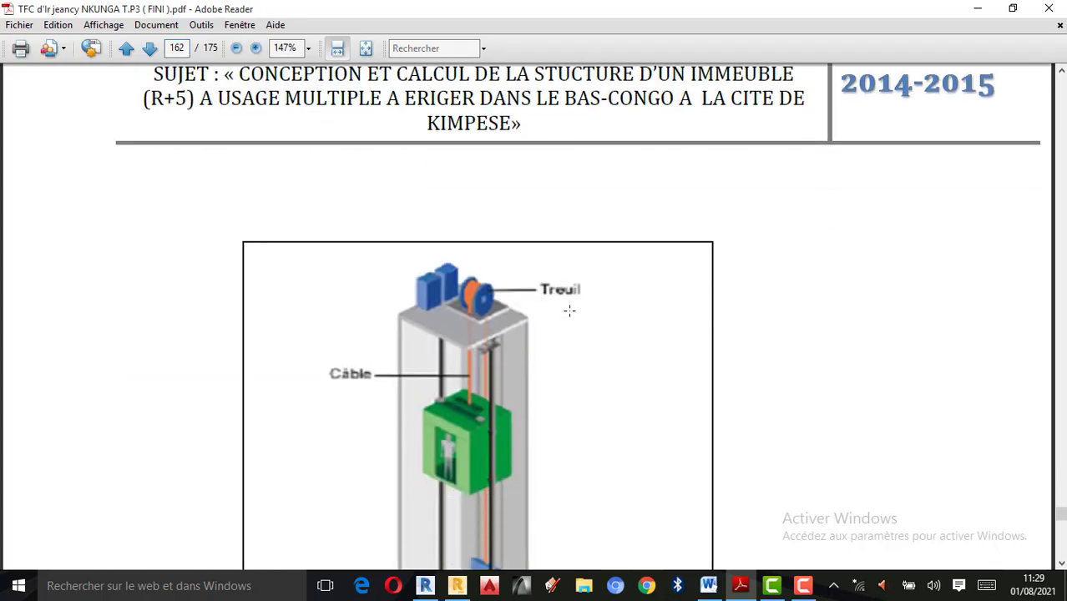
scroll(518, 286, down, 3)
scroll(495, 257, down, 2)
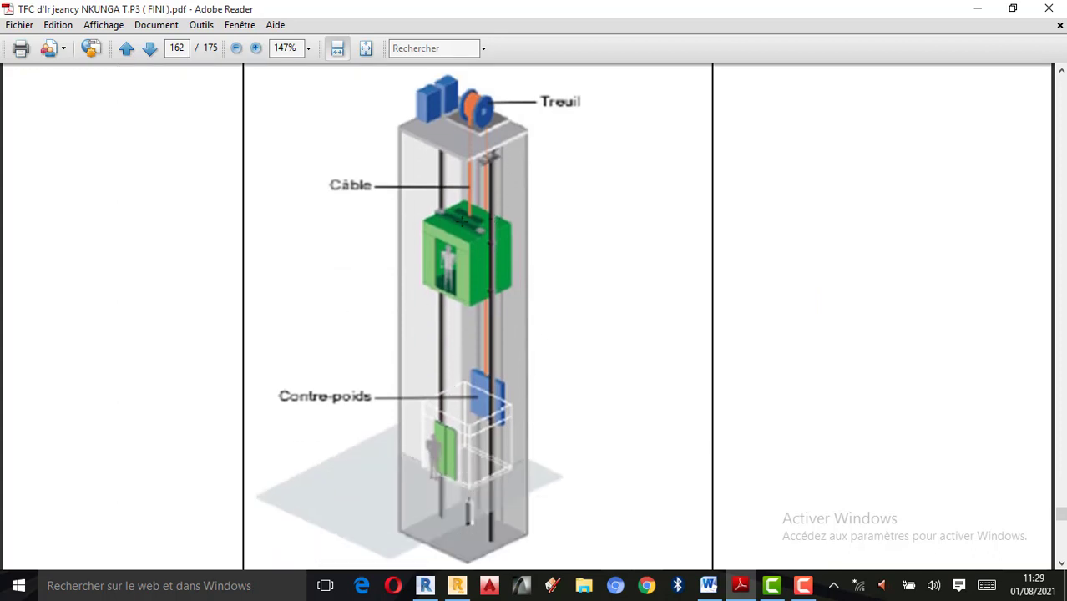
scroll(567, 184, up, 1)
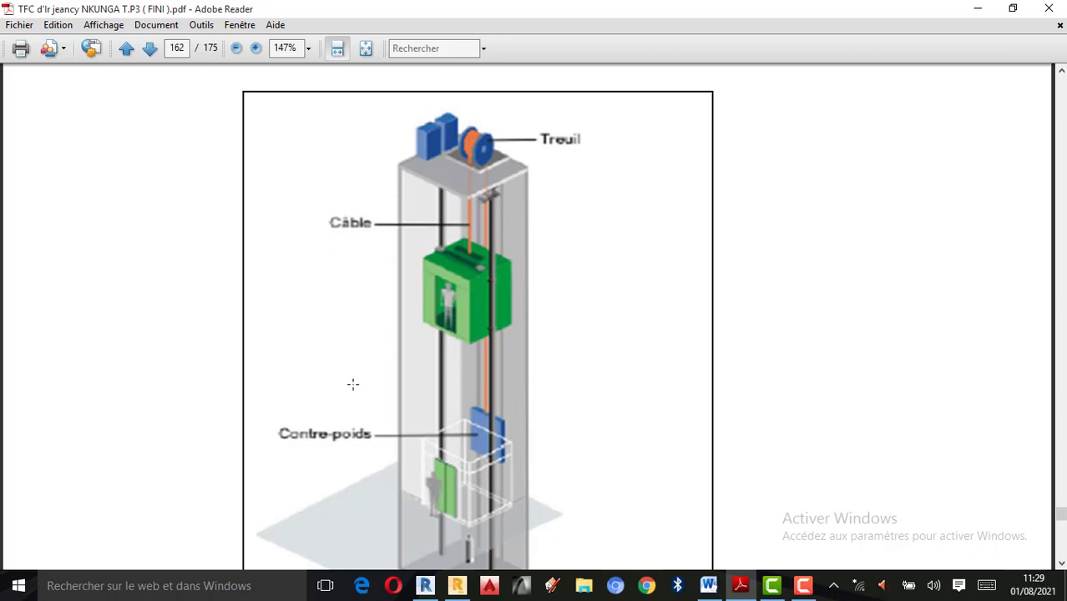
scroll(428, 462, down, 1)
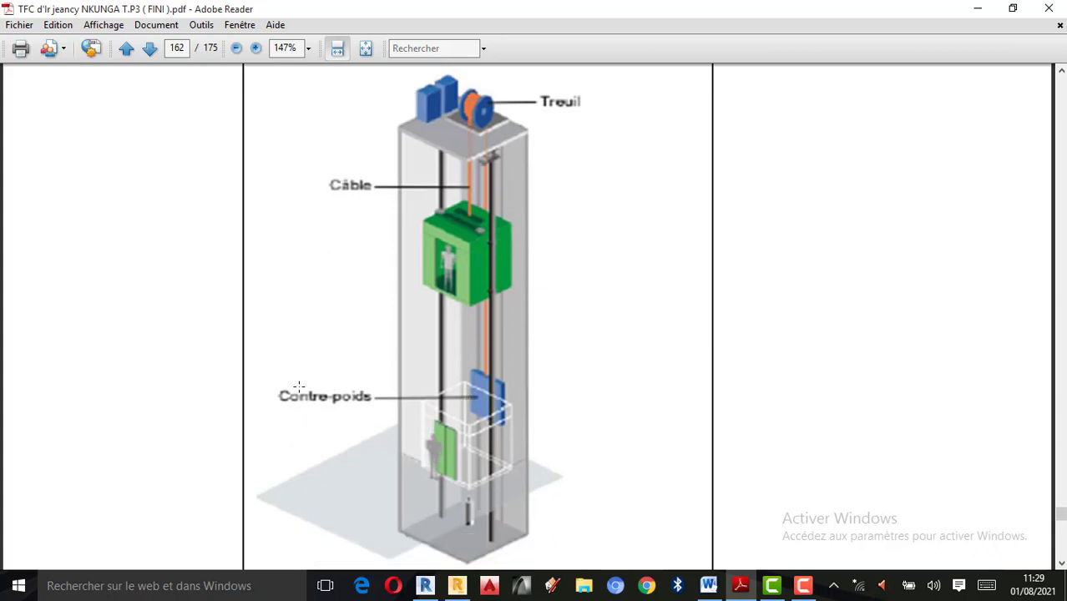
scroll(488, 394, down, 1)
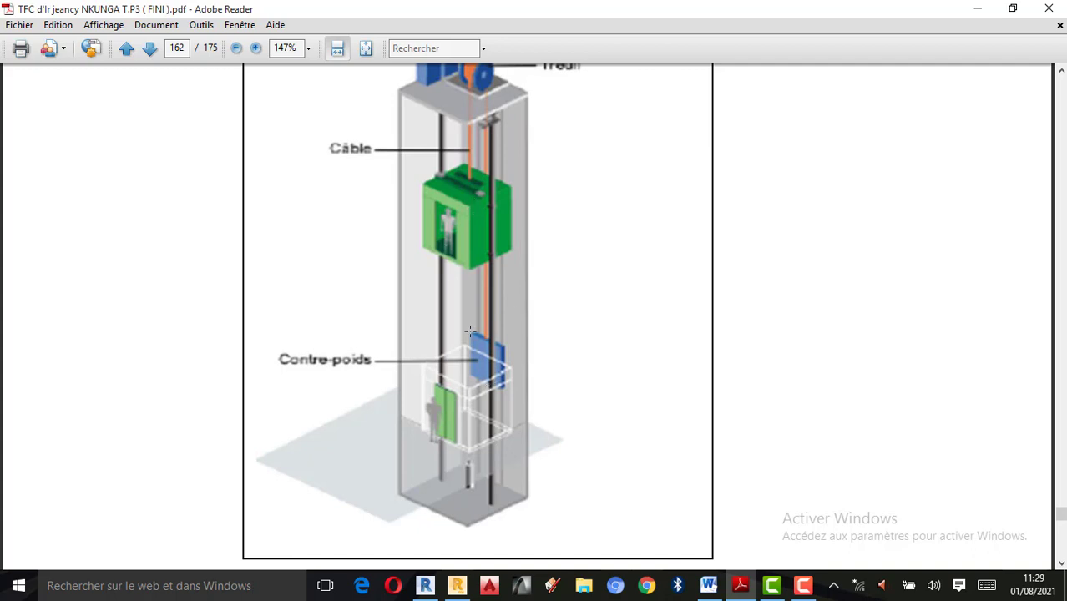
scroll(440, 348, down, 1)
scroll(528, 447, up, 2)
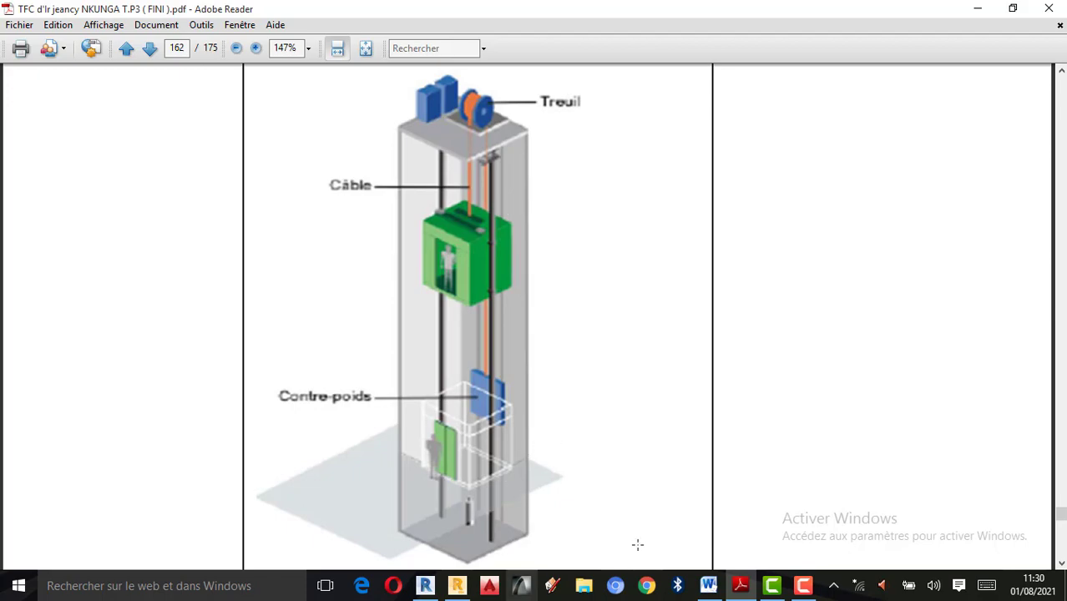
click(804, 585)
click(989, 512)
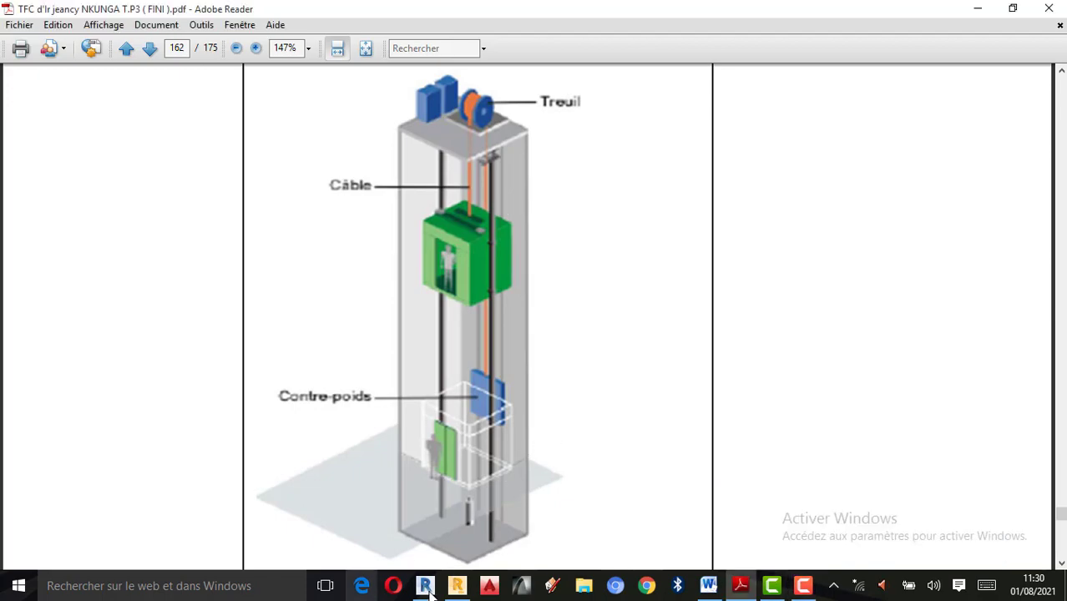
- Switch to Robot Structural Analysis and examine the ground-beam layout in the plan projection at level Profondeur Bon Sol
click(425, 586)
drag(713, 403, 660, 408)
scroll(668, 419, up, 1)
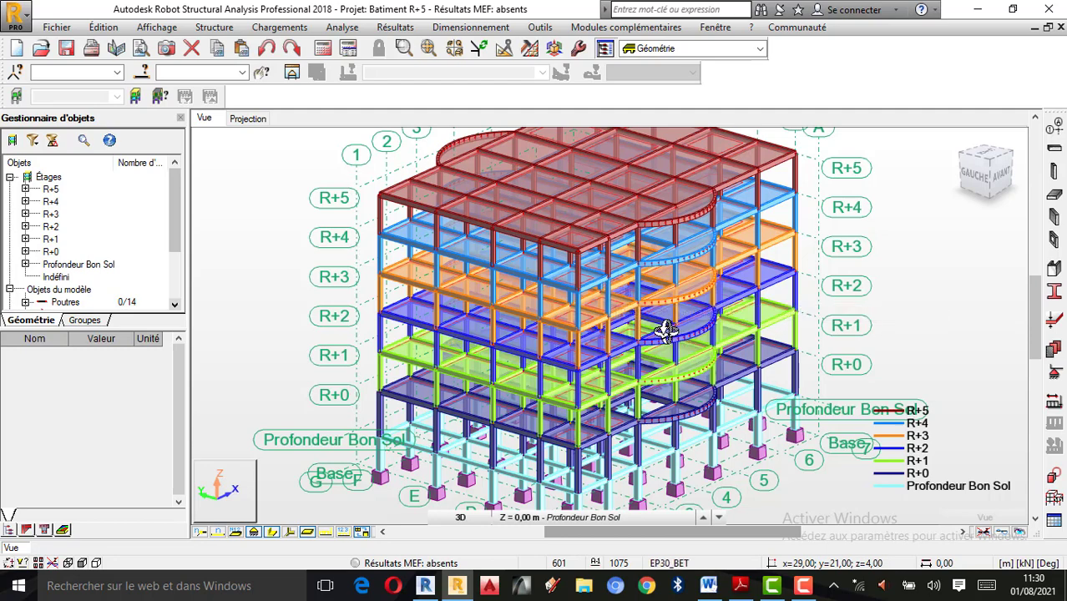
click(244, 120)
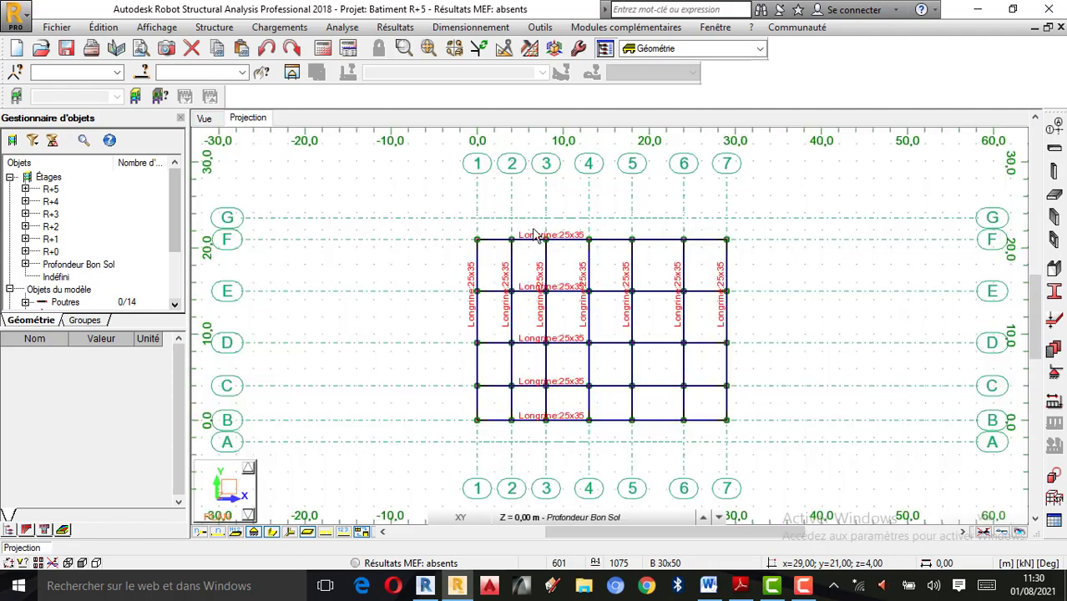
scroll(639, 357, up, 3)
scroll(655, 370, down, 1)
scroll(656, 370, up, 3)
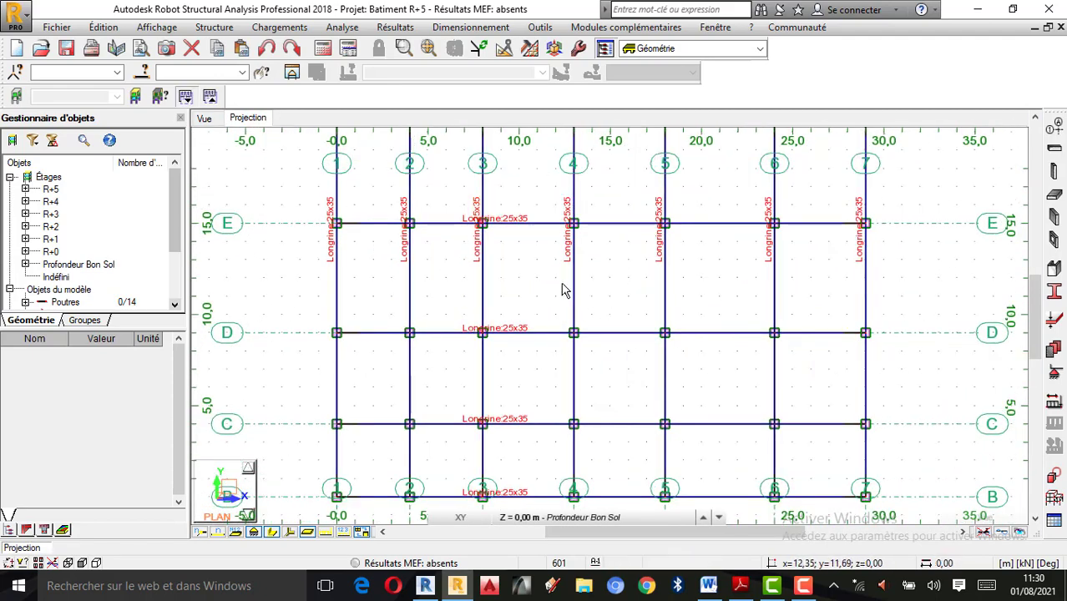
scroll(690, 286, down, 1)
click(516, 519)
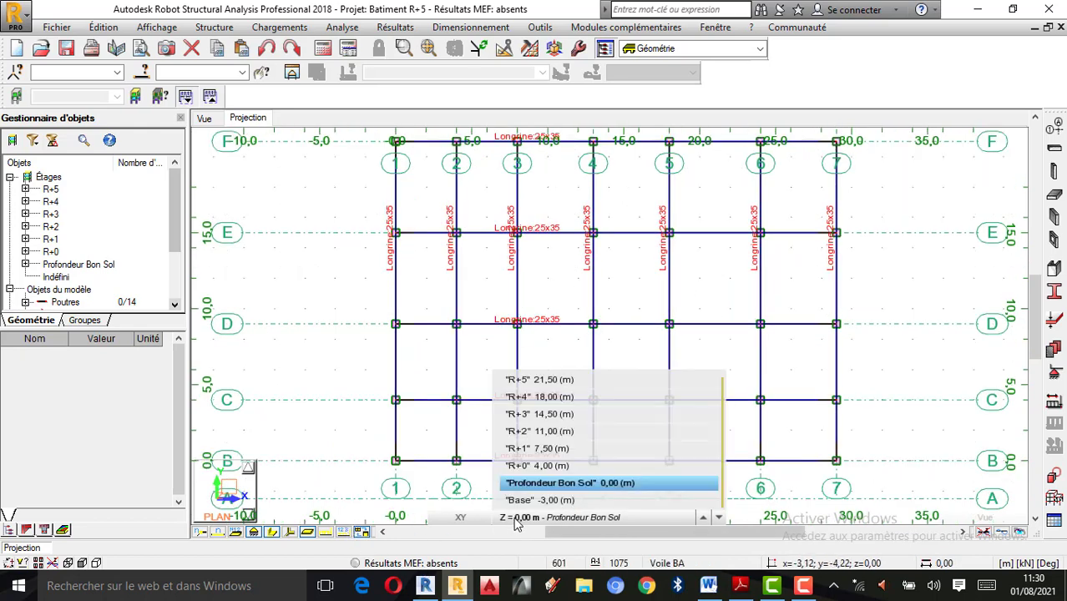
click(543, 481)
scroll(598, 344, down, 1)
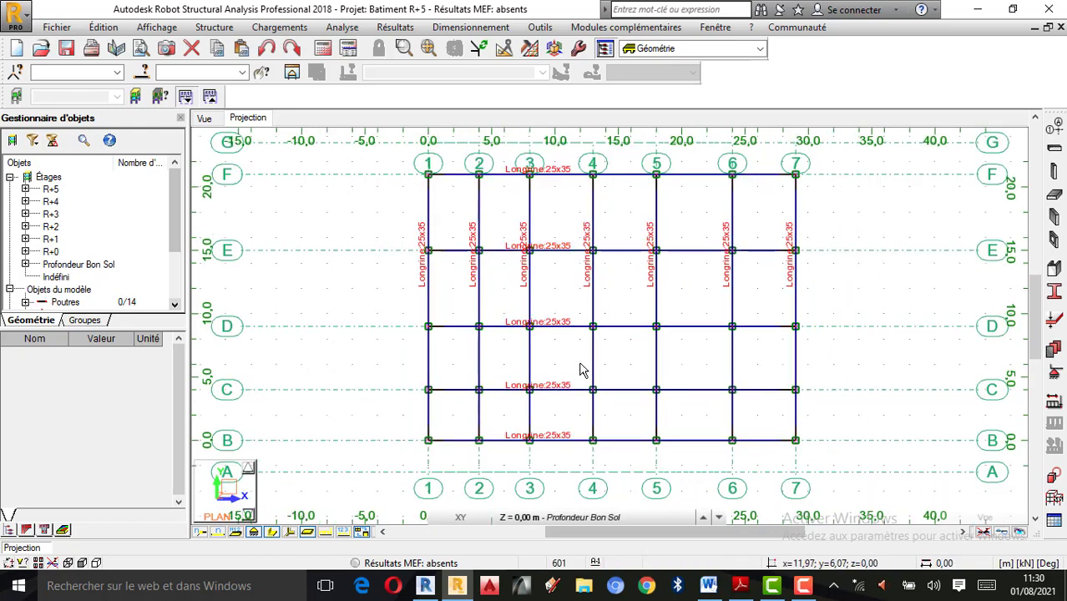
click(541, 520)
click(543, 484)
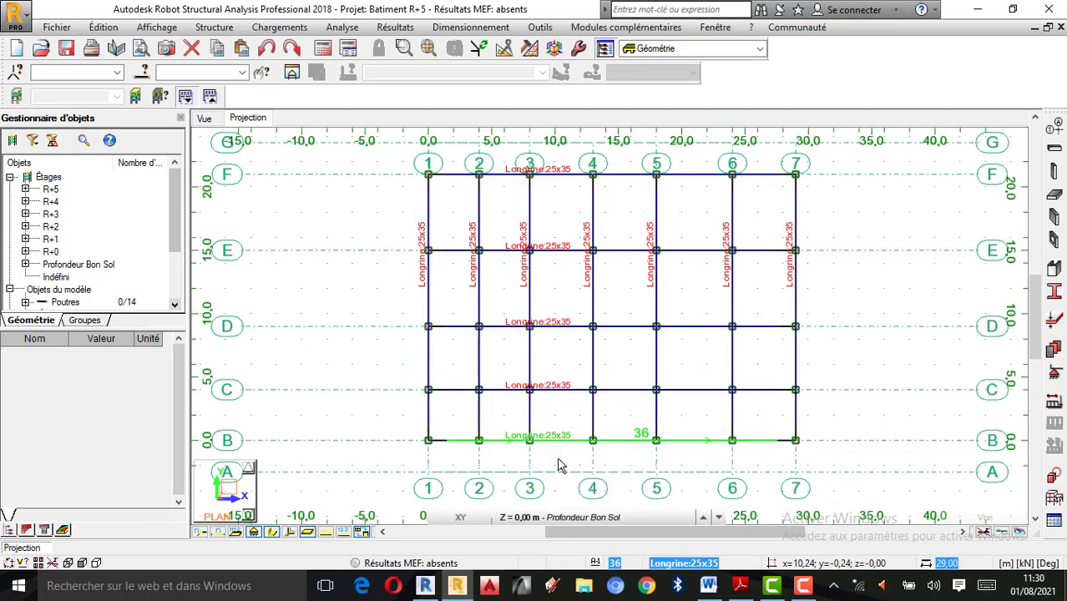
- Return to the 3D view and examine the front side's curved bays and lower storeys
click(204, 119)
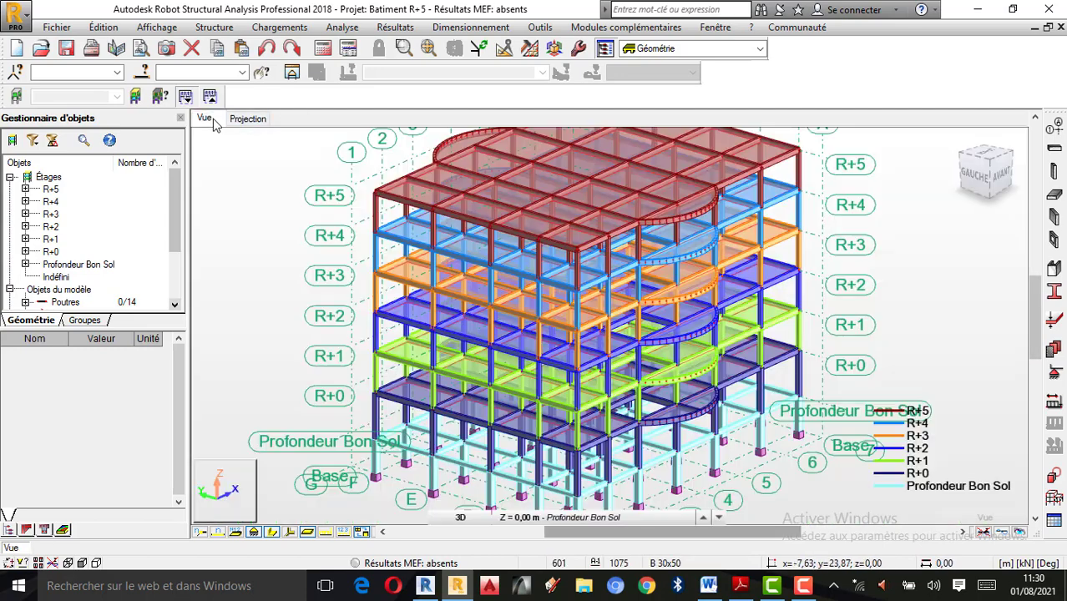
shift+middle_drag(658, 276, 871, 324)
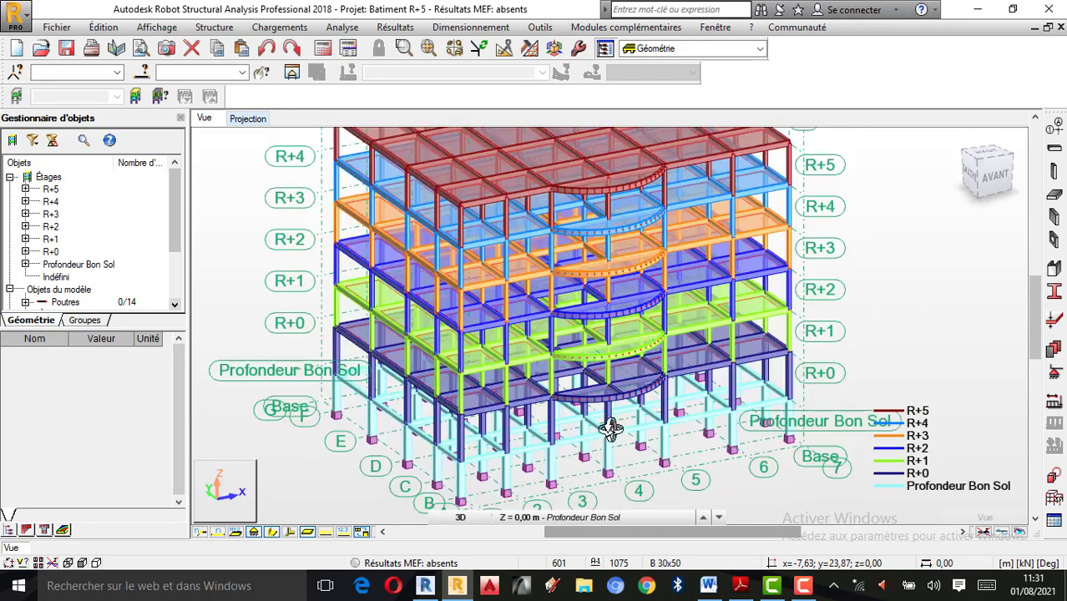
scroll(608, 451, up, 2)
scroll(796, 407, down, 1)
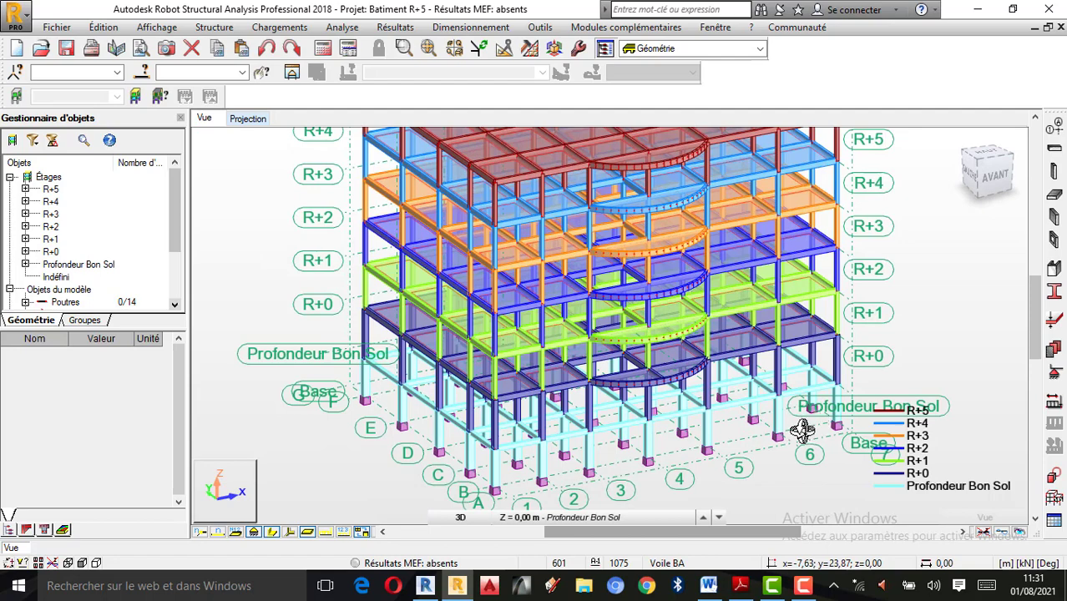
scroll(624, 426, up, 1)
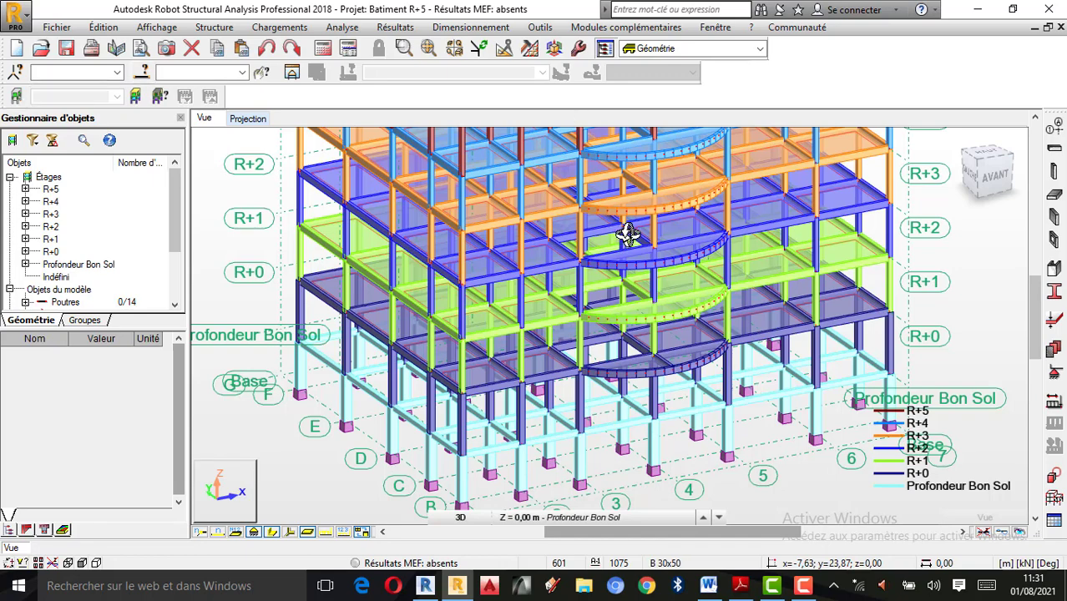
- Isolate the Profondeur Bon Sol storey in the 3D view and examine its ground beams, short columns and footings
click(26, 267)
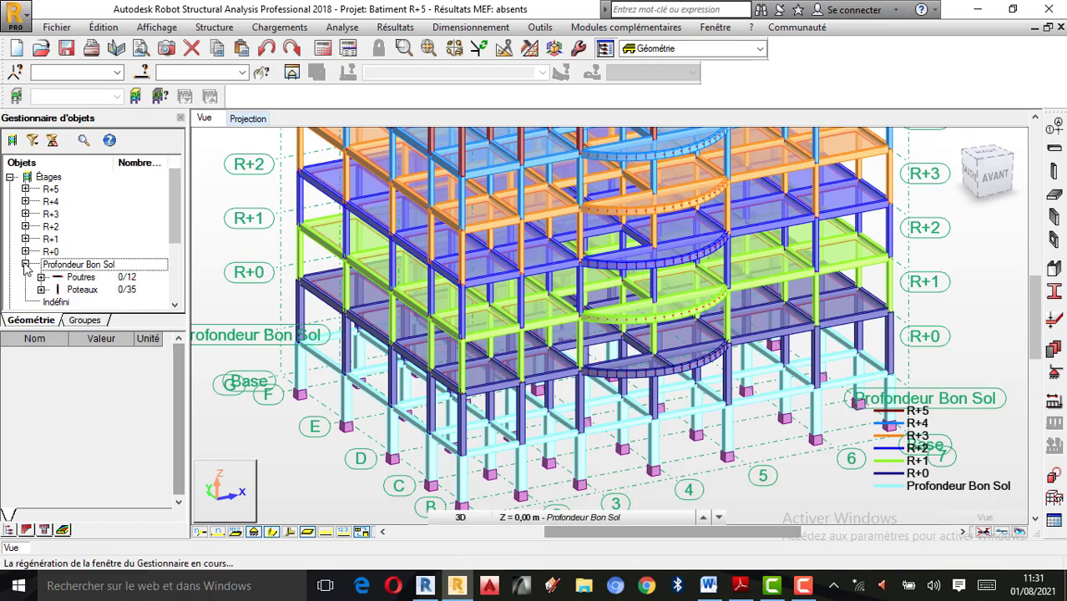
scroll(572, 362, down, 5)
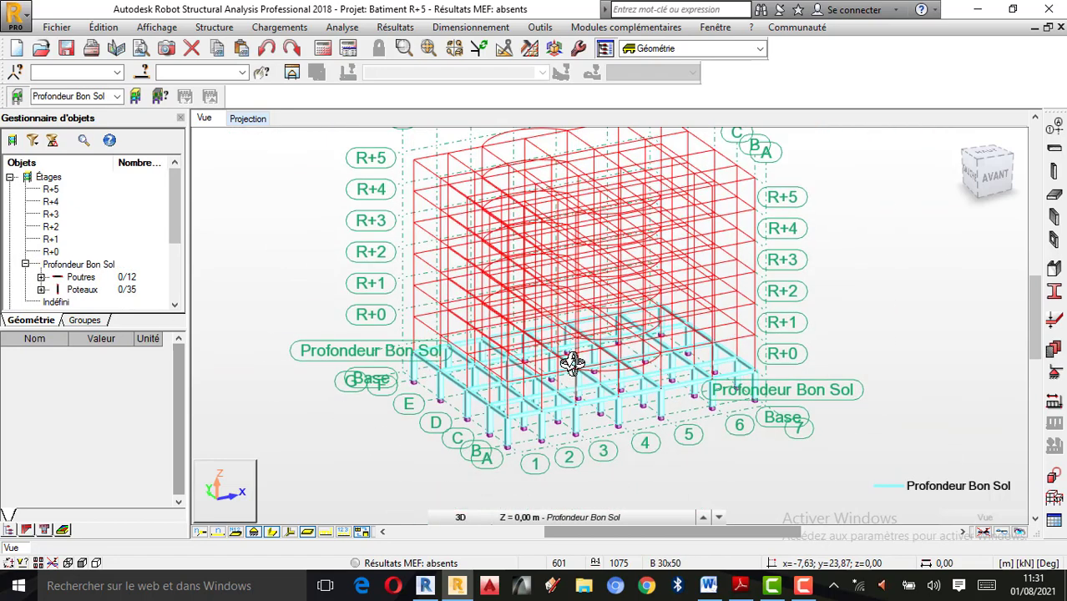
scroll(529, 248, up, 1)
scroll(529, 248, up, 1)
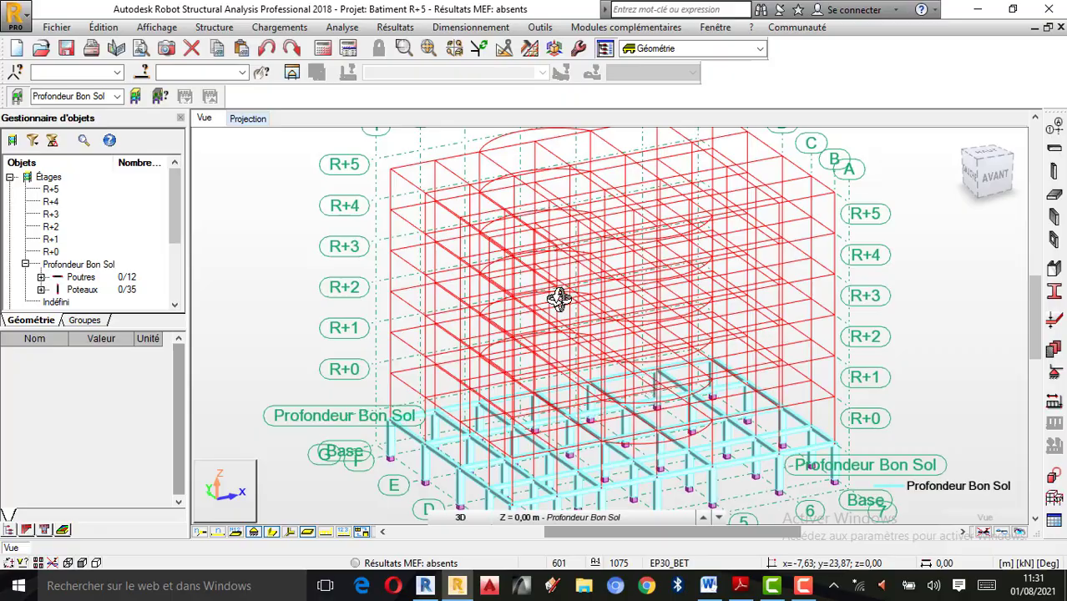
drag(816, 408, 656, 445)
scroll(643, 471, up, 2)
scroll(644, 470, up, 1)
scroll(592, 377, down, 2)
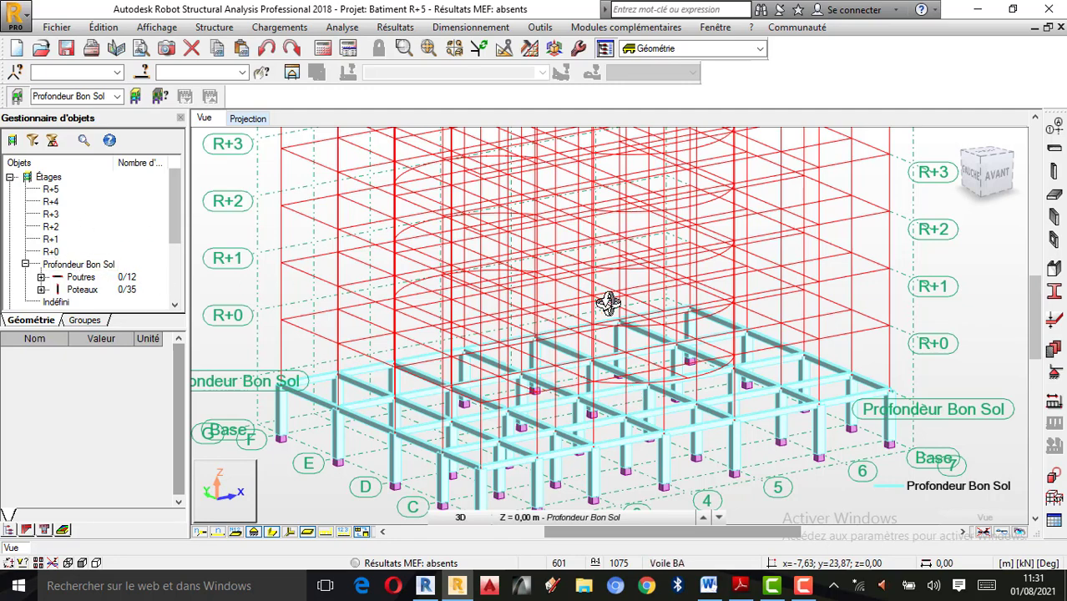
- Redisplay all storeys and isolate storey R+0 in the 3D view to show its slabs, beams and columns
click(26, 264)
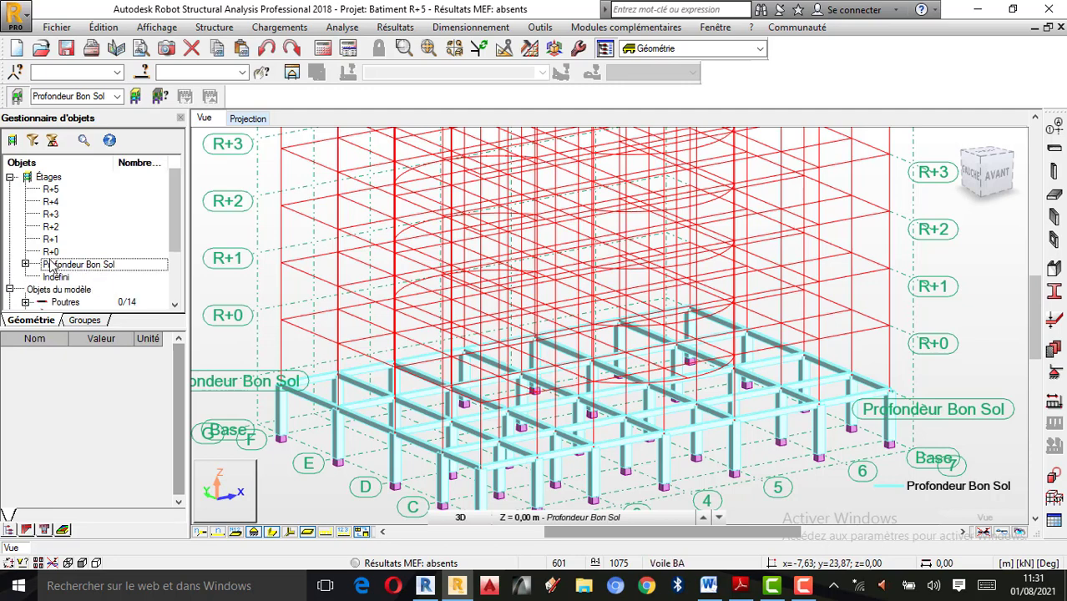
click(53, 265)
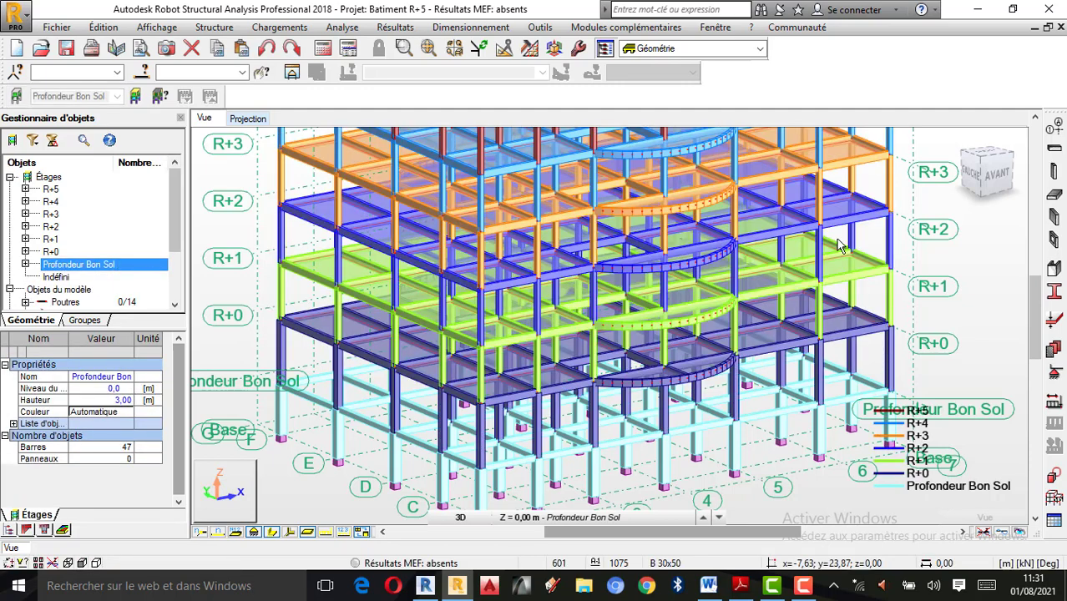
click(49, 252)
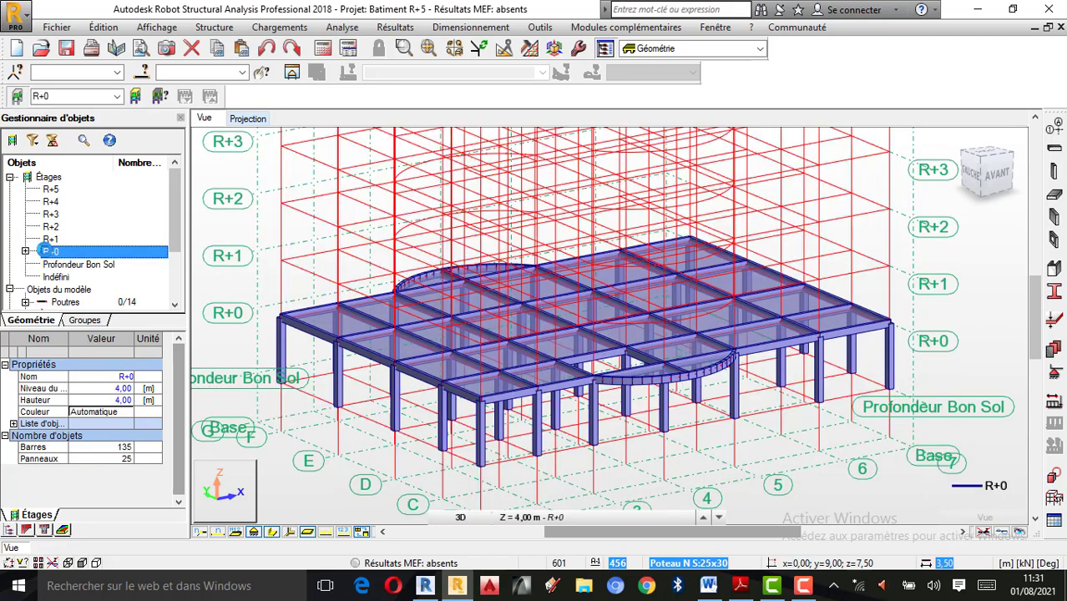
scroll(544, 388, up, 1)
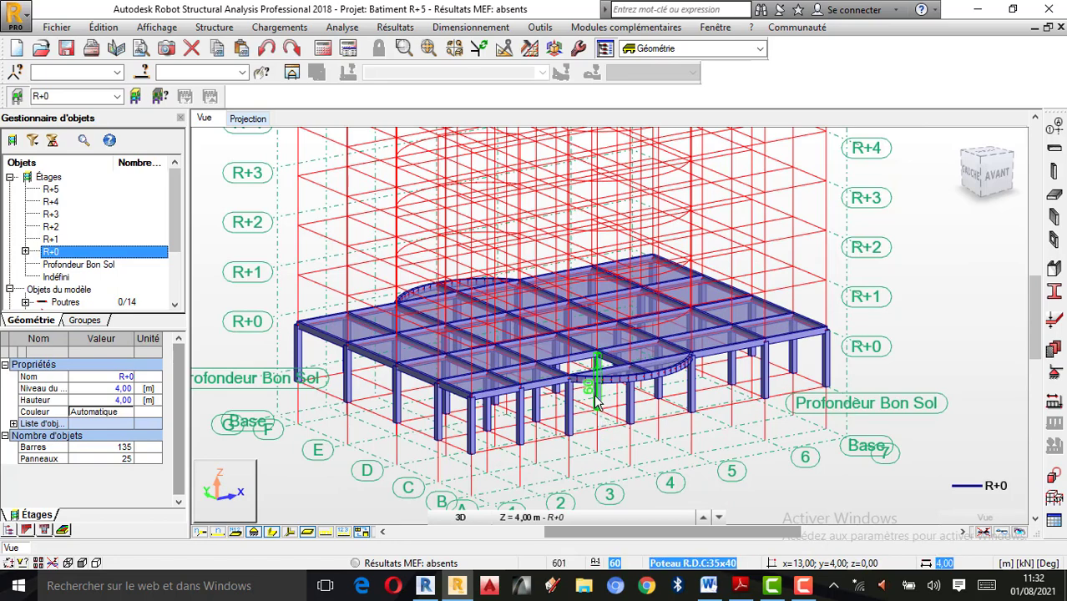
scroll(584, 404, up, 1)
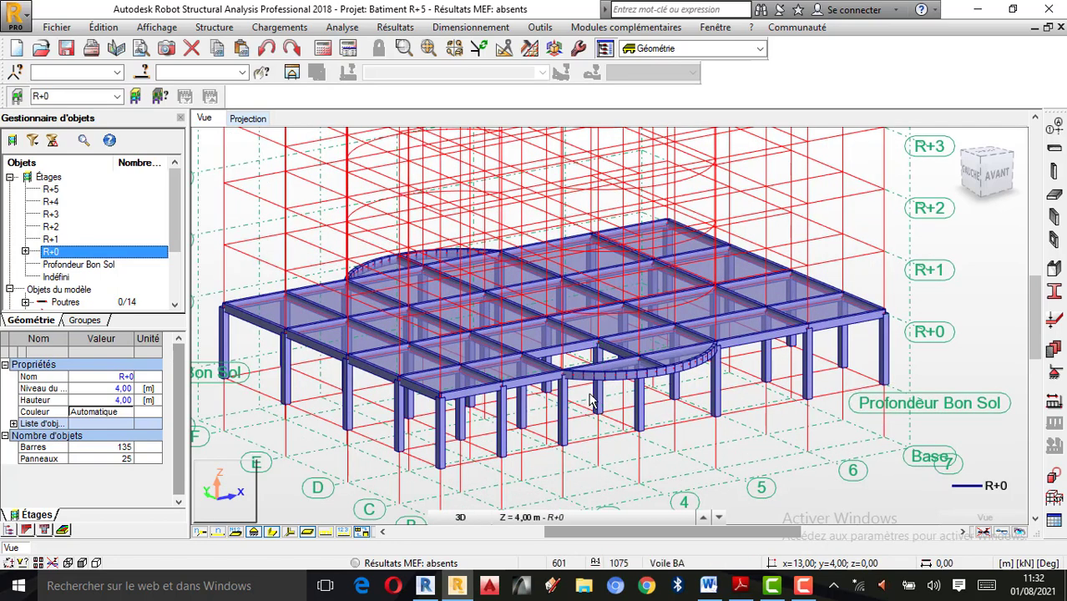
- Show storey R+0 in the plan projection, framed on the slab opening between axes 3–4 and B–C
click(248, 118)
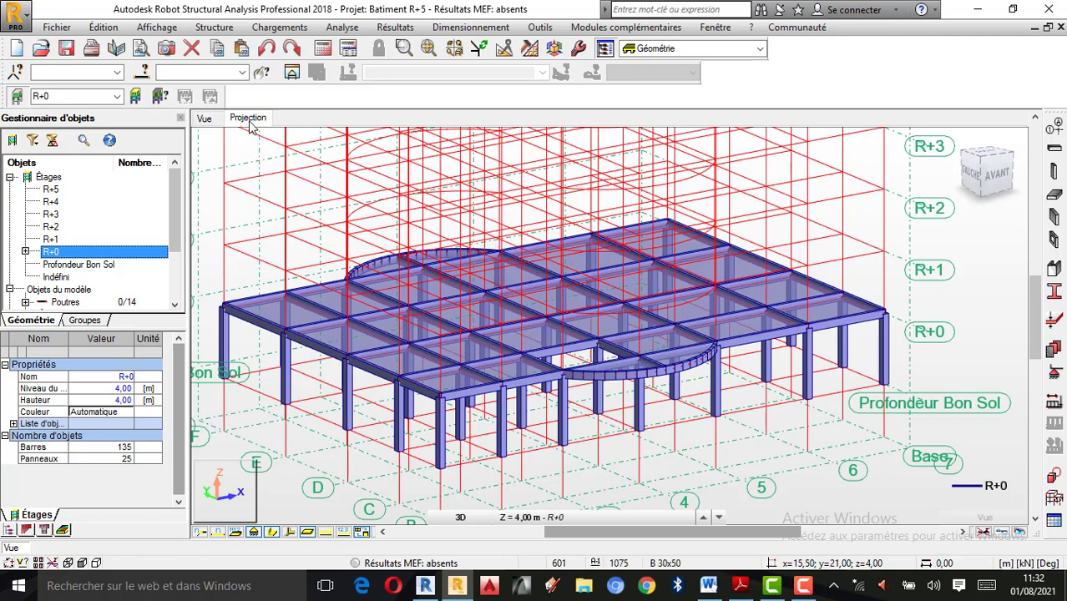
scroll(560, 422, up, 1)
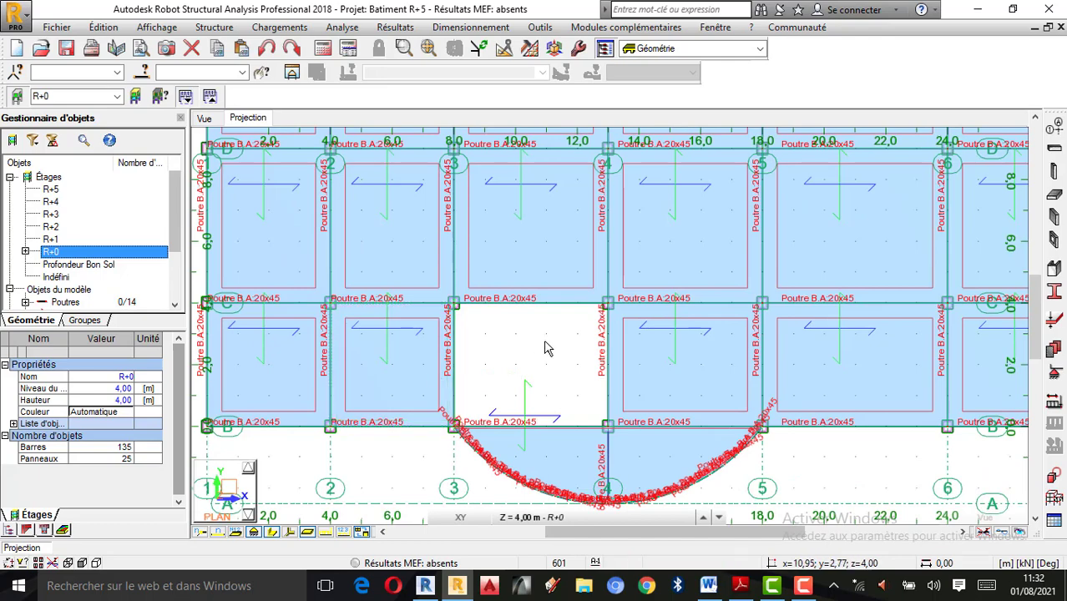
scroll(545, 345, up, 1)
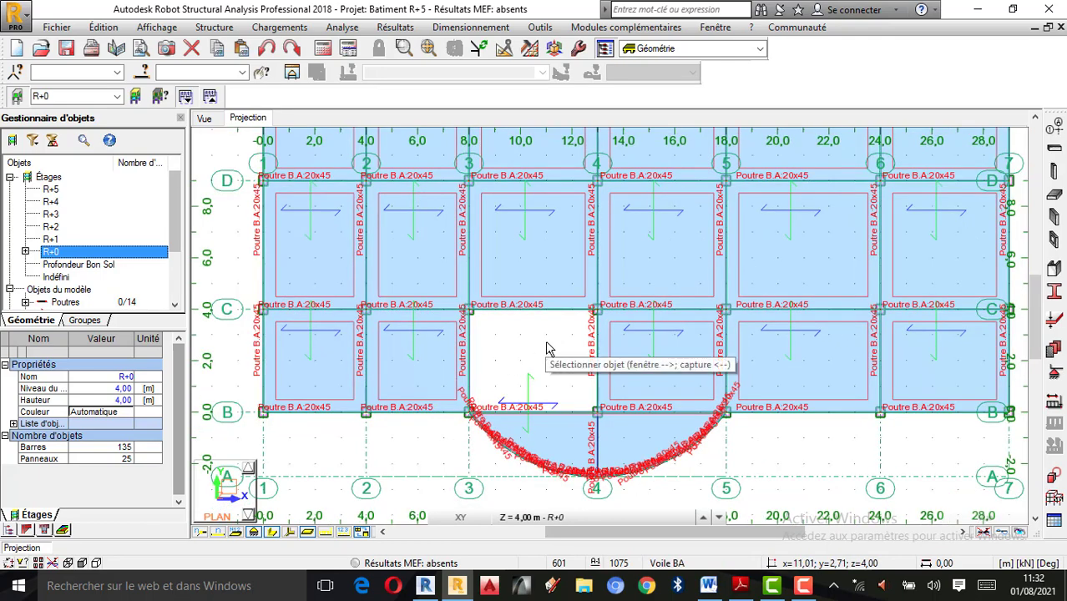
scroll(574, 342, down, 1)
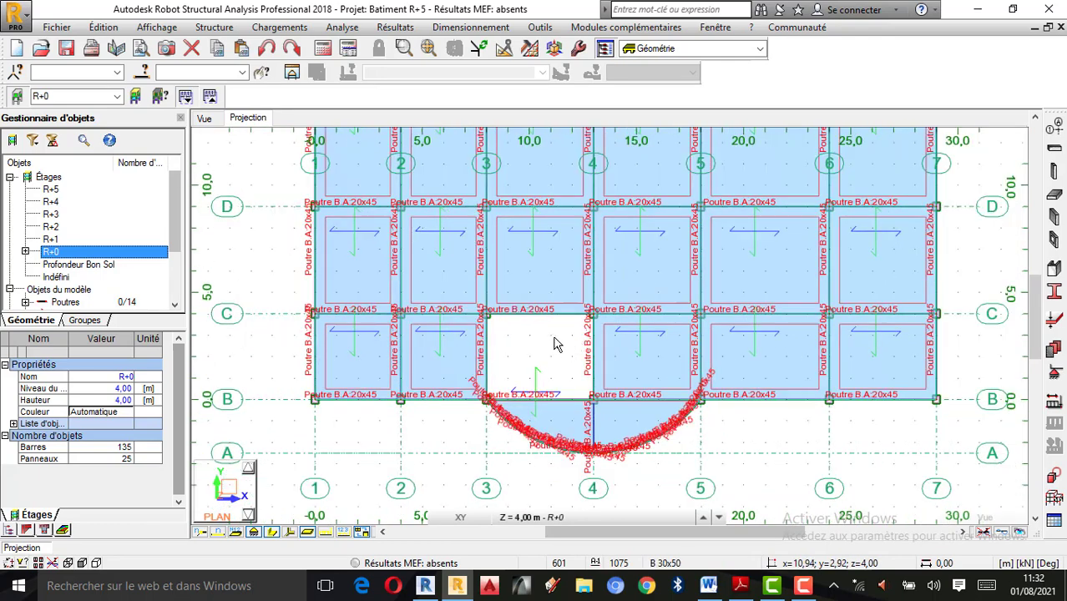
- Dimension the slab opening's width along axis B between axes 3 and 4, placing the dimension line below the curved bay
click(541, 27)
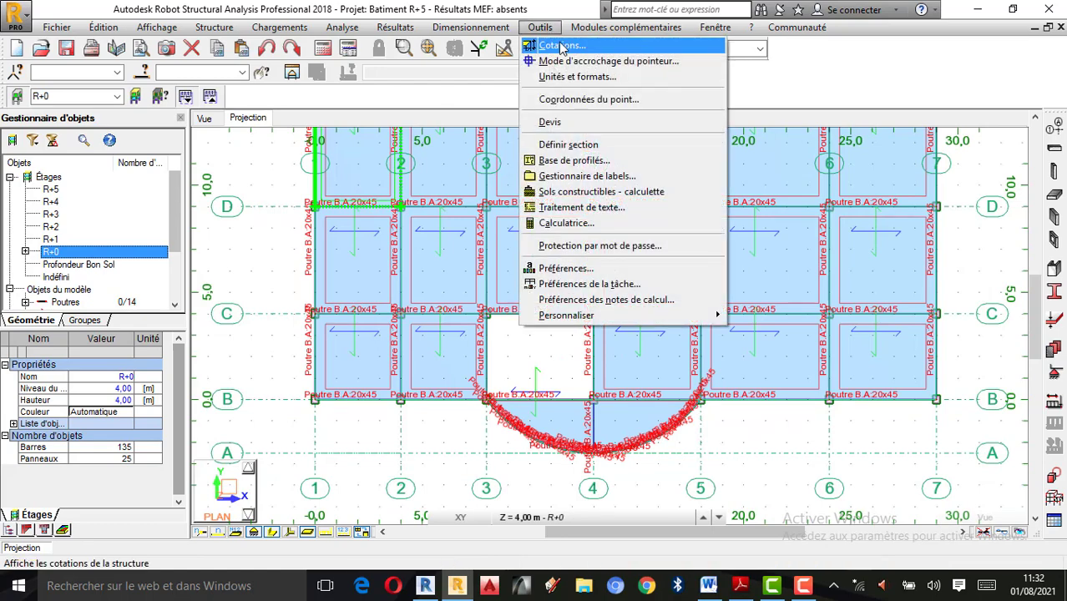
click(561, 45)
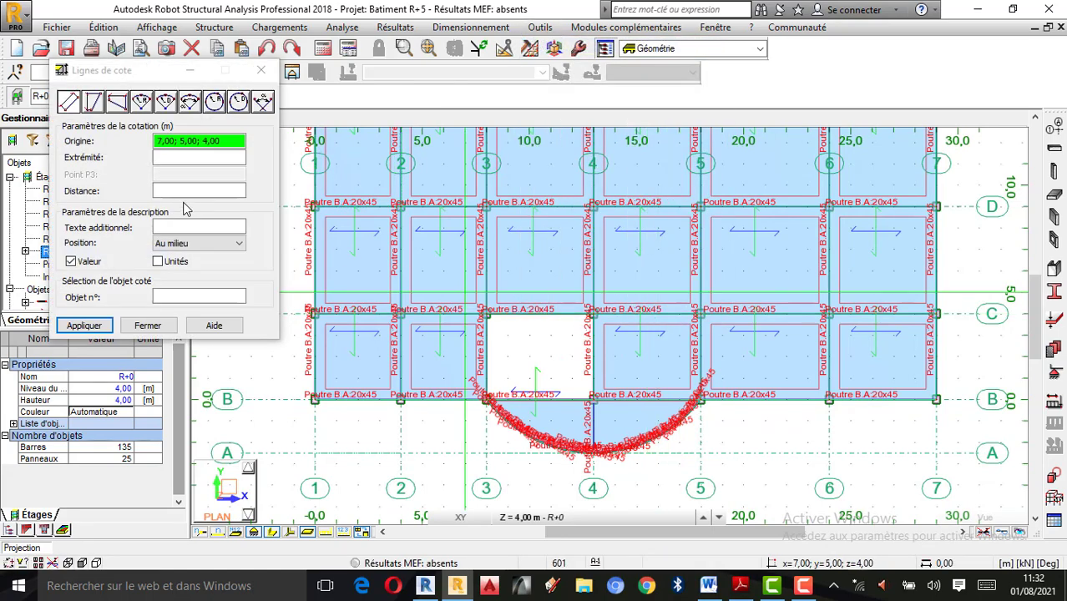
scroll(488, 399, up, 2)
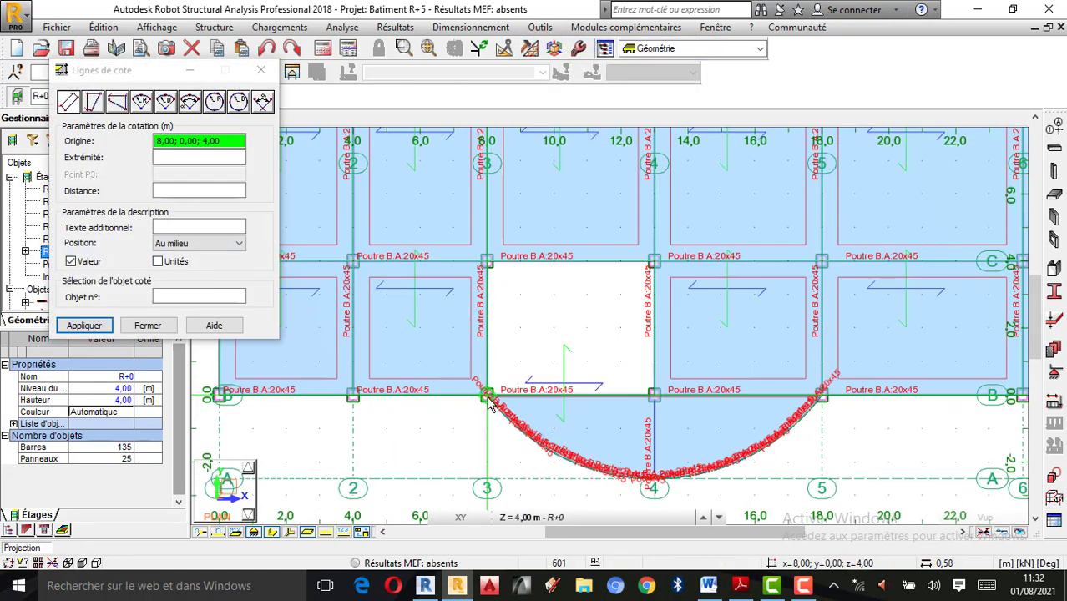
click(488, 400)
click(655, 396)
scroll(655, 396, down, 2)
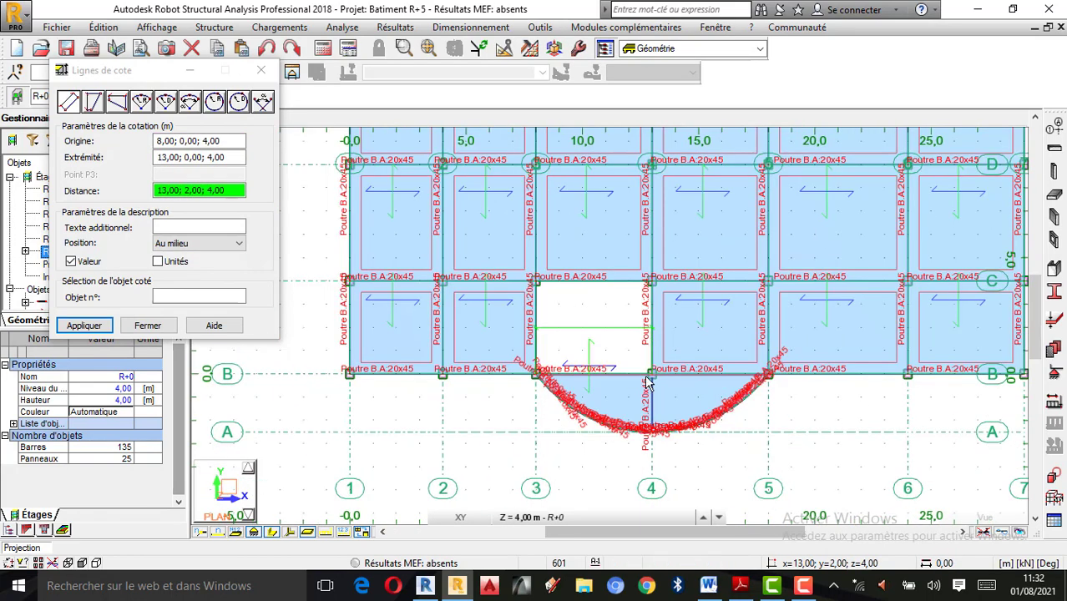
click(623, 476)
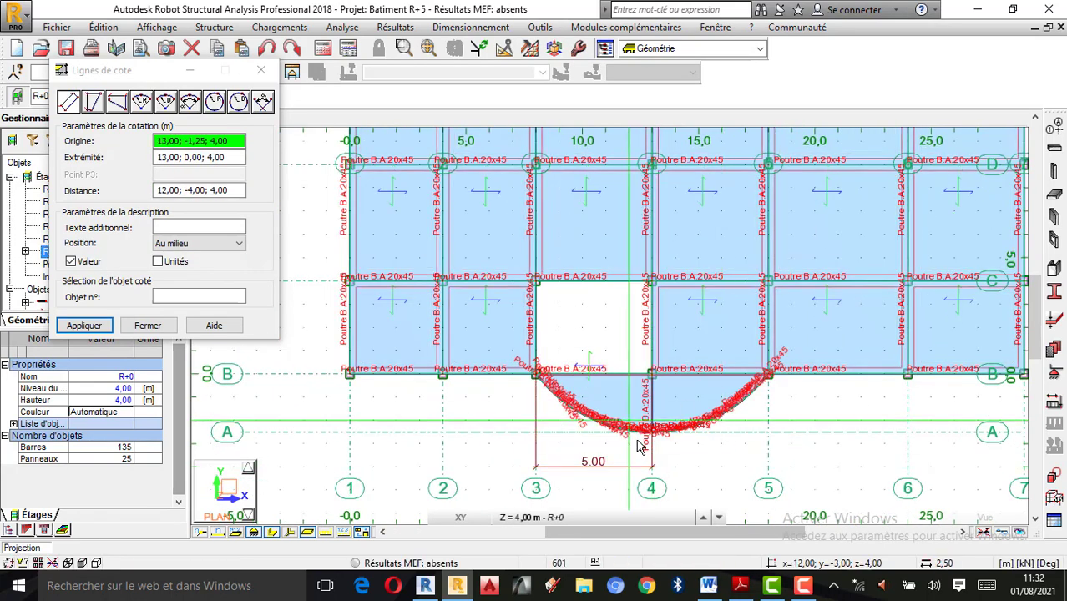
- Dimension the slab opening's depth along axis 4 between axes C and B, placing the dimension line beyond axis 4, then finish dimensioning
click(651, 282)
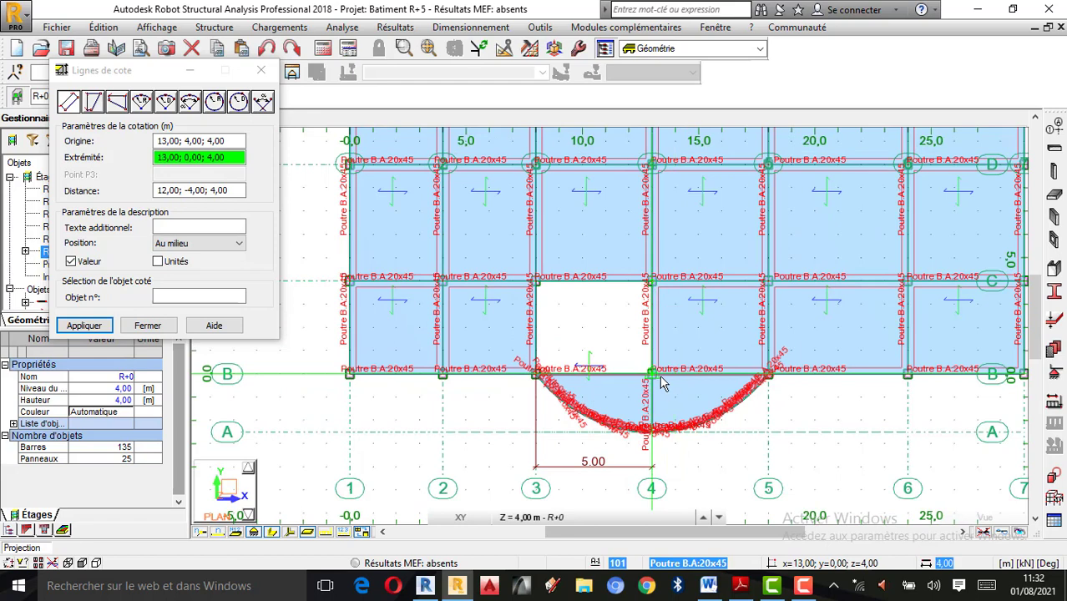
click(652, 374)
scroll(653, 372, down, 1)
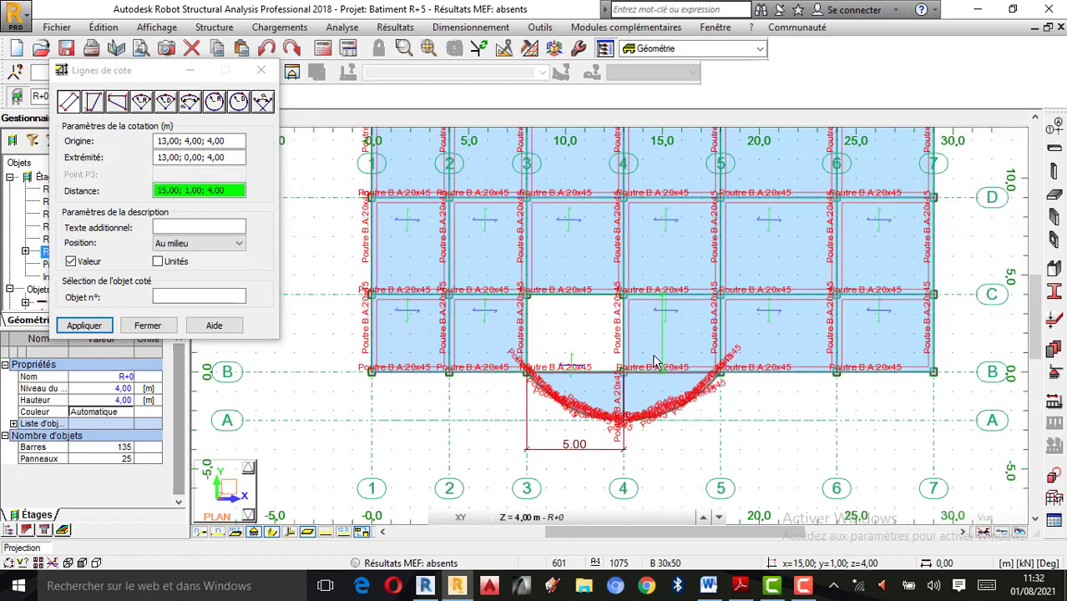
click(659, 355)
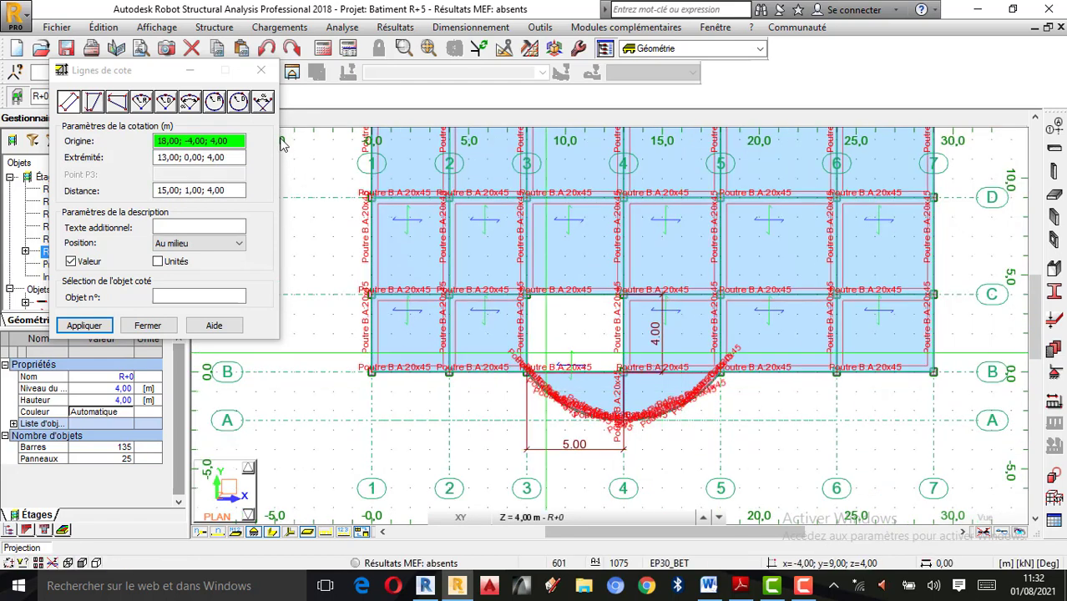
click(262, 70)
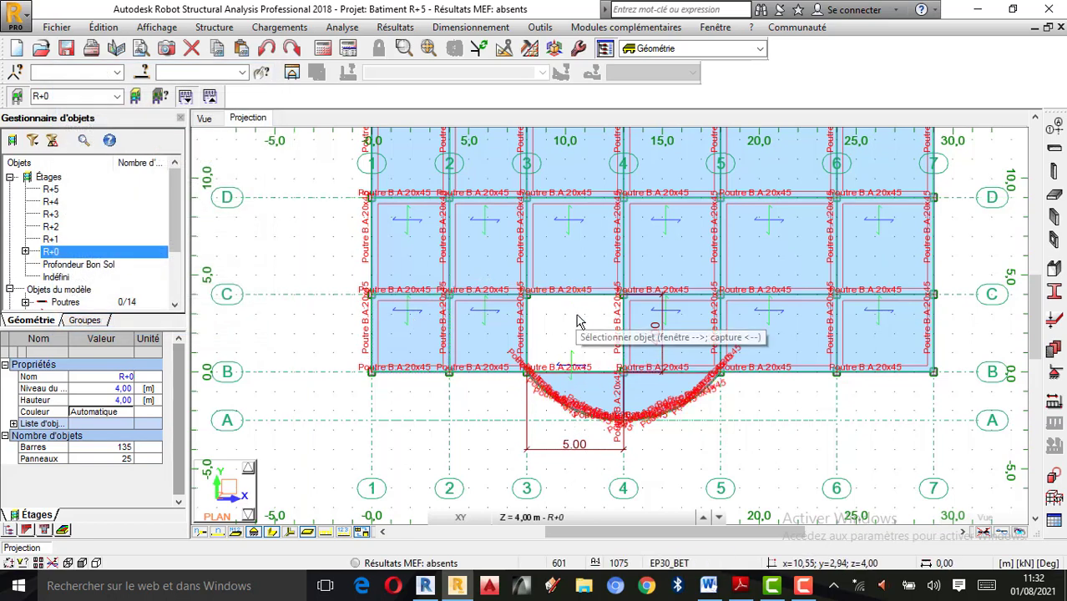
- Add a bold X construction line repeated once from axis 3 (8.00) at a spacing of 1.4 m
scroll(590, 318, up, 1)
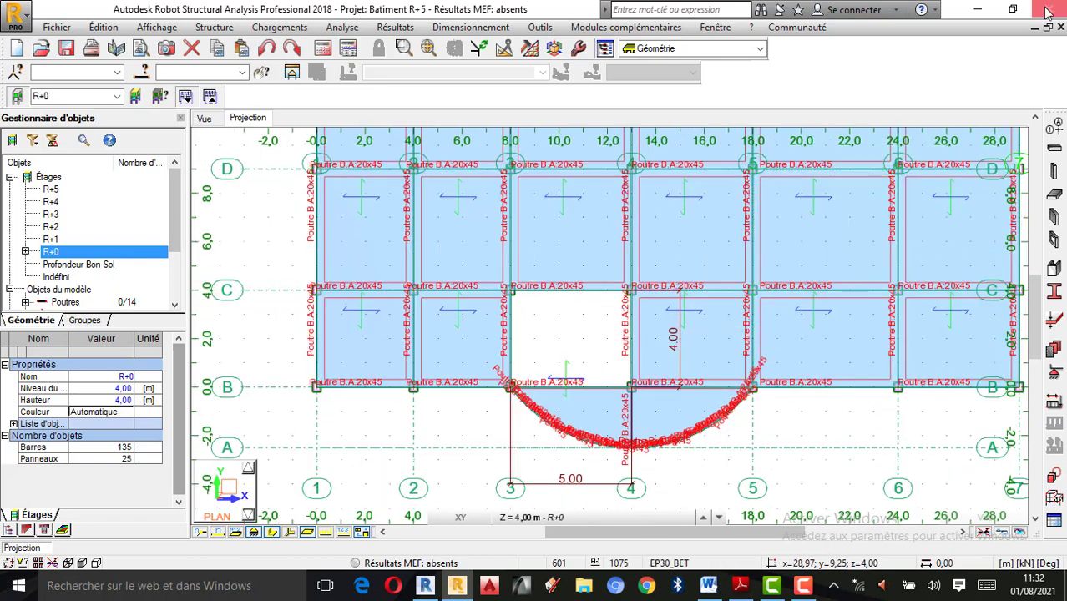
click(269, 49)
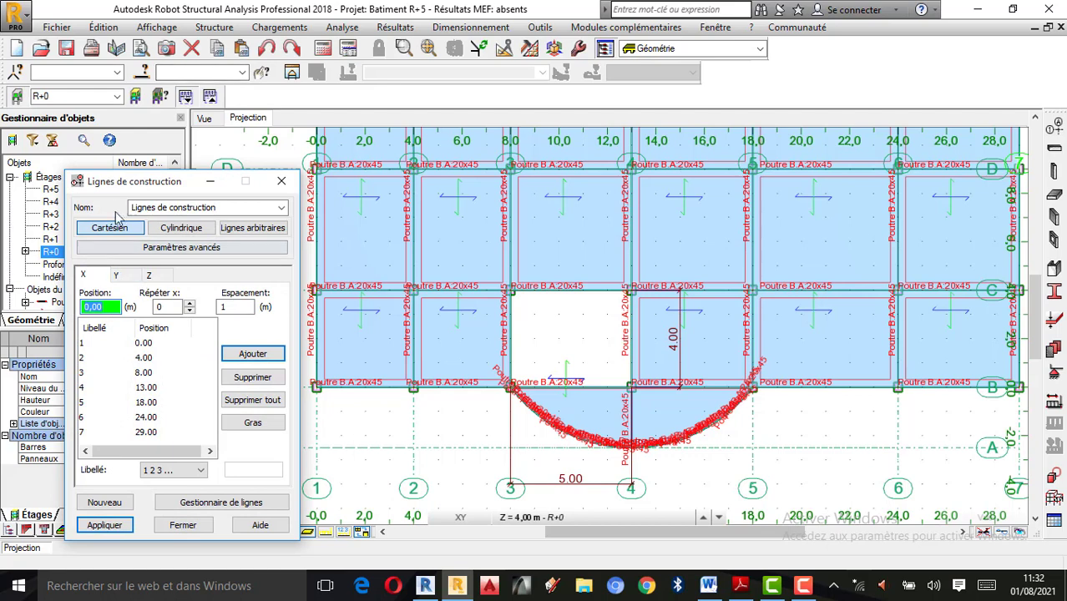
drag(129, 185, 153, 125)
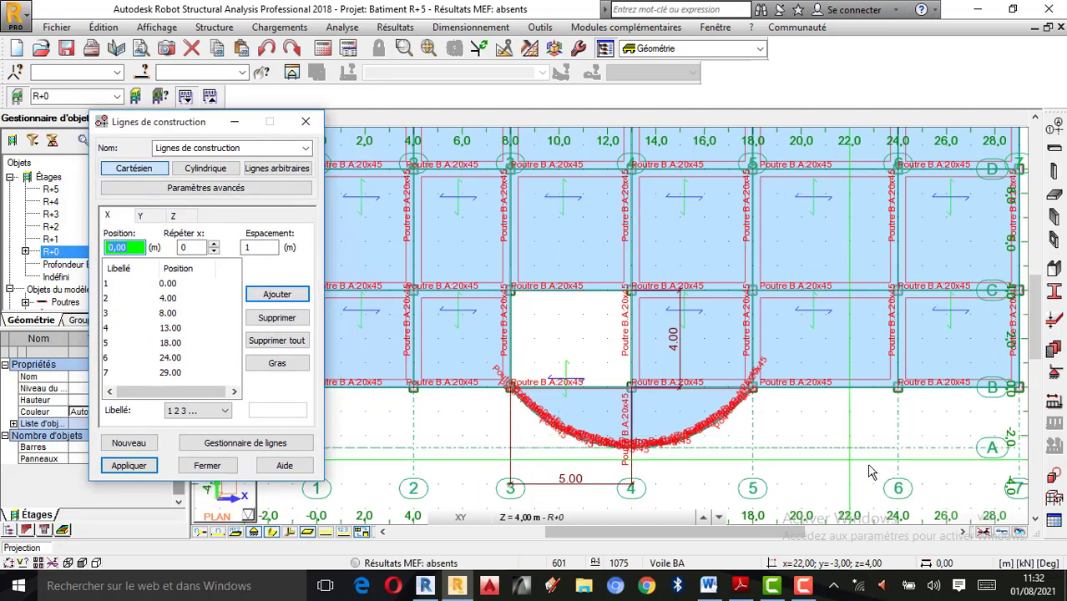
scroll(869, 471, down, 1)
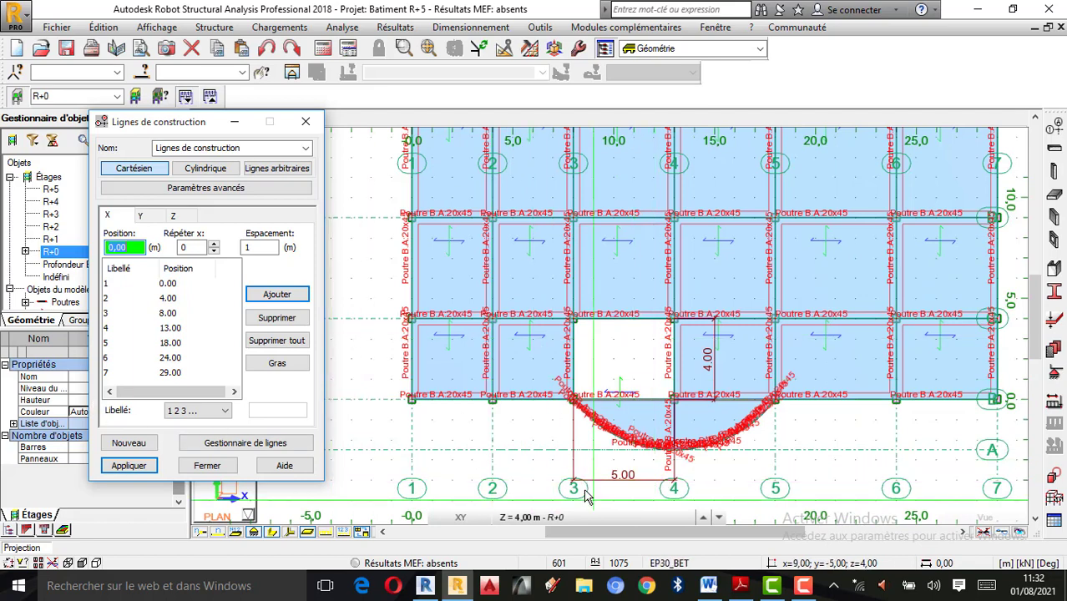
click(113, 316)
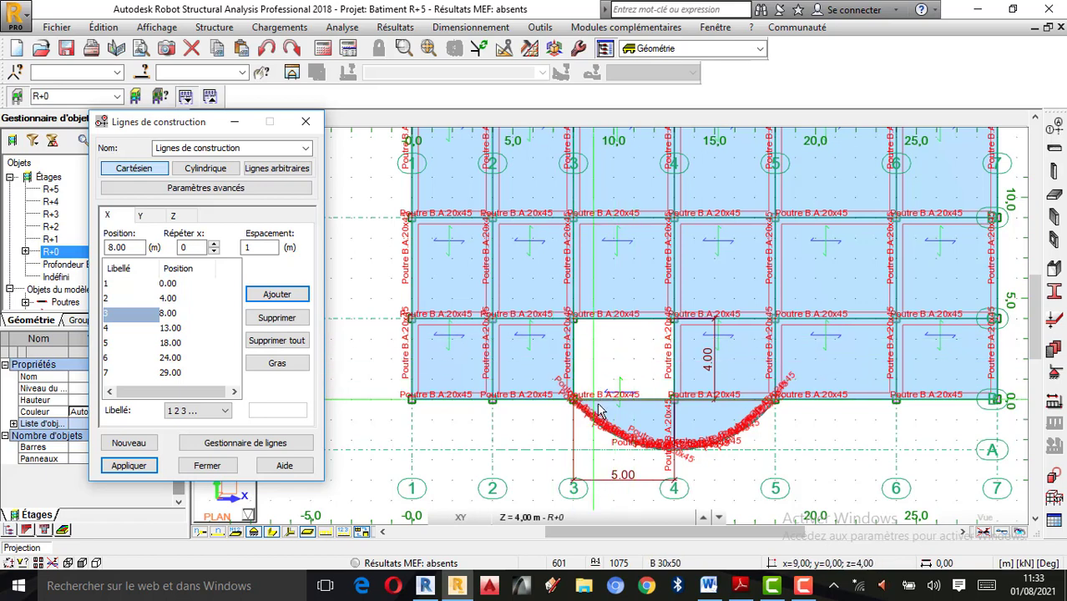
scroll(590, 390, up, 1)
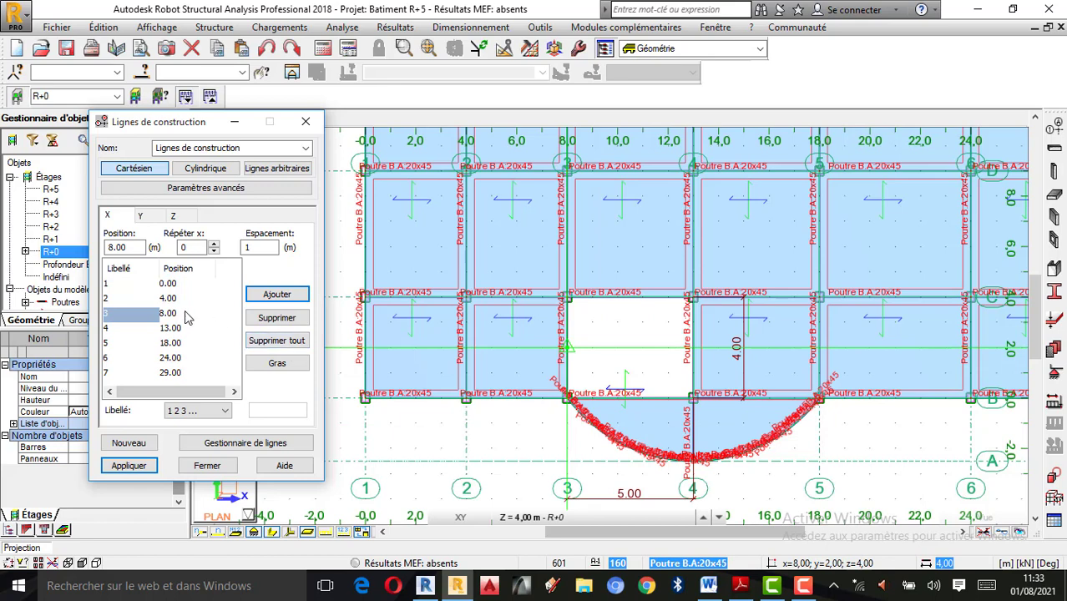
click(213, 248)
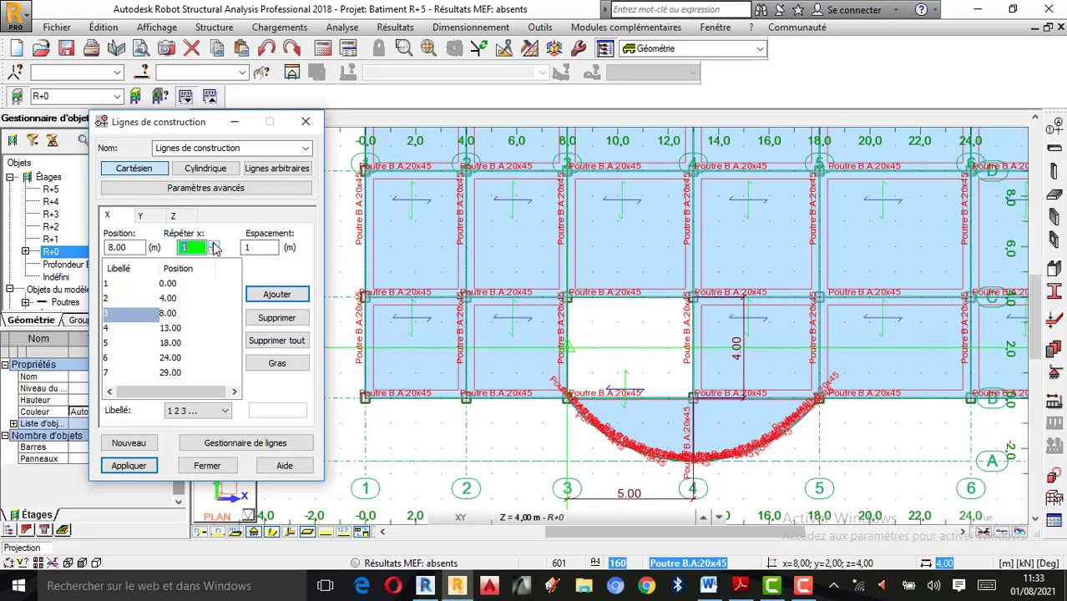
double_click(255, 248)
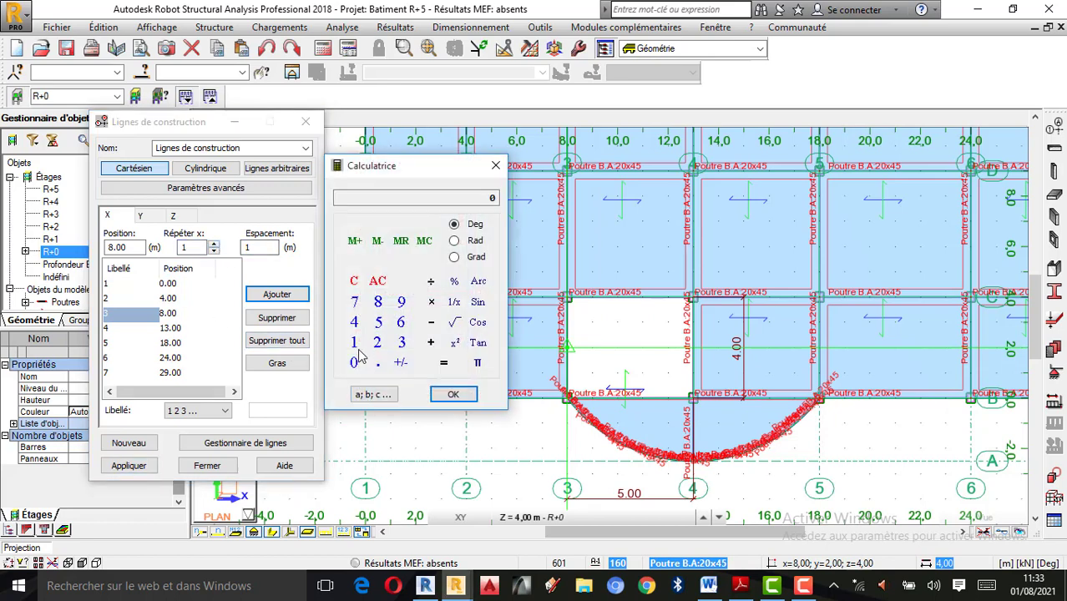
click(354, 343)
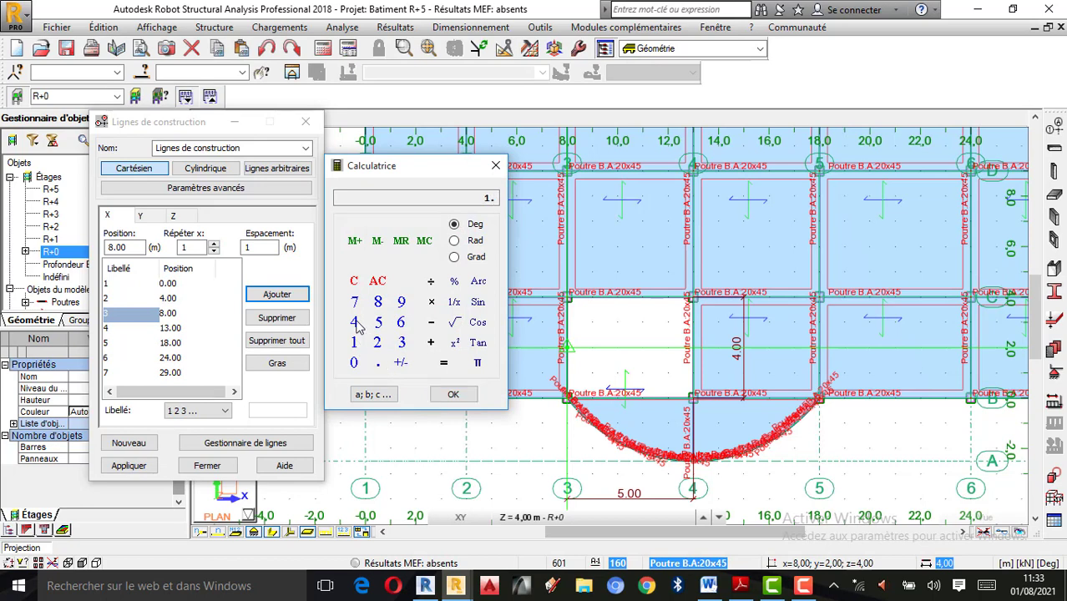
click(453, 394)
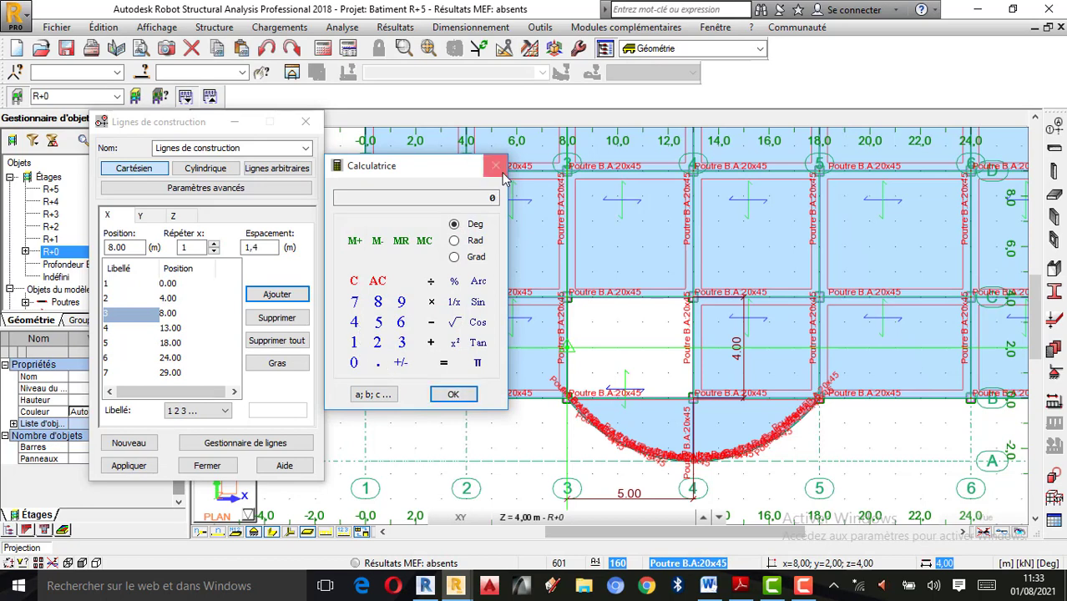
click(284, 295)
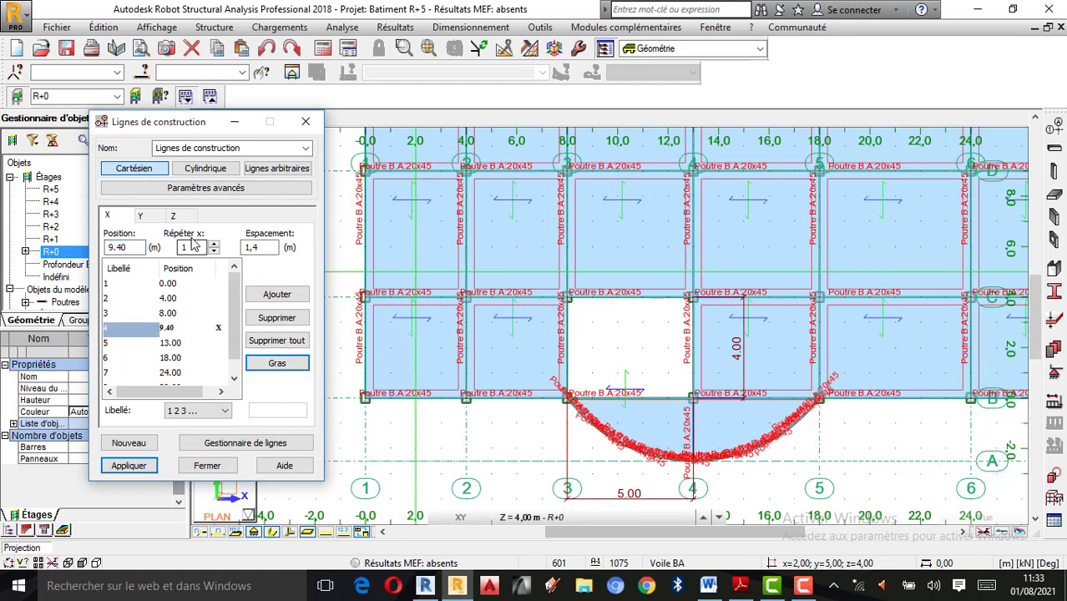
- Add a second bold X construction line 0.20 m beyond the one at 9.40
double_click(259, 250)
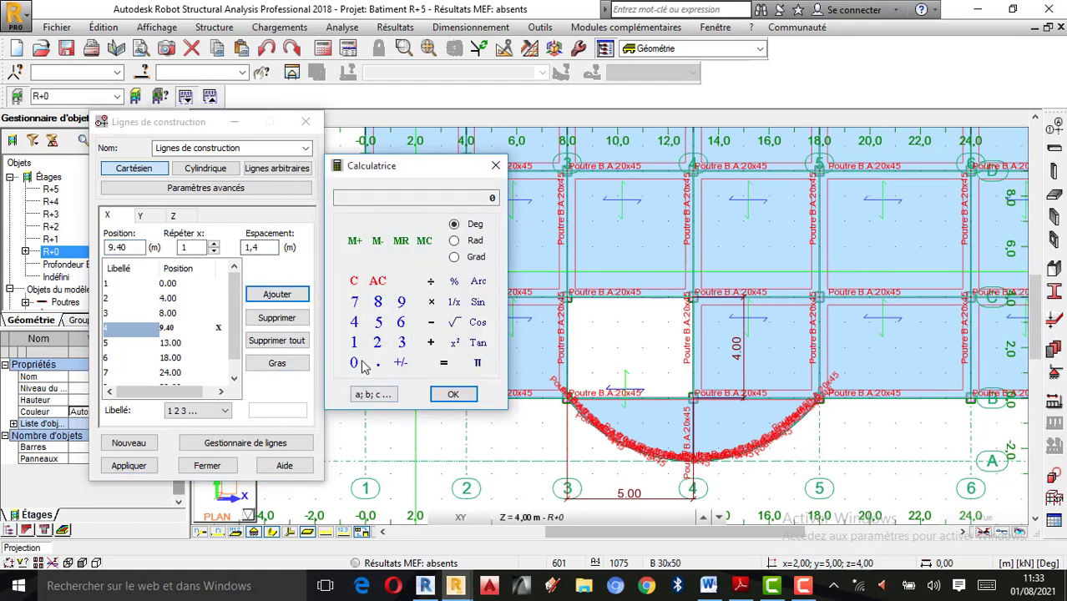
click(452, 395)
click(495, 169)
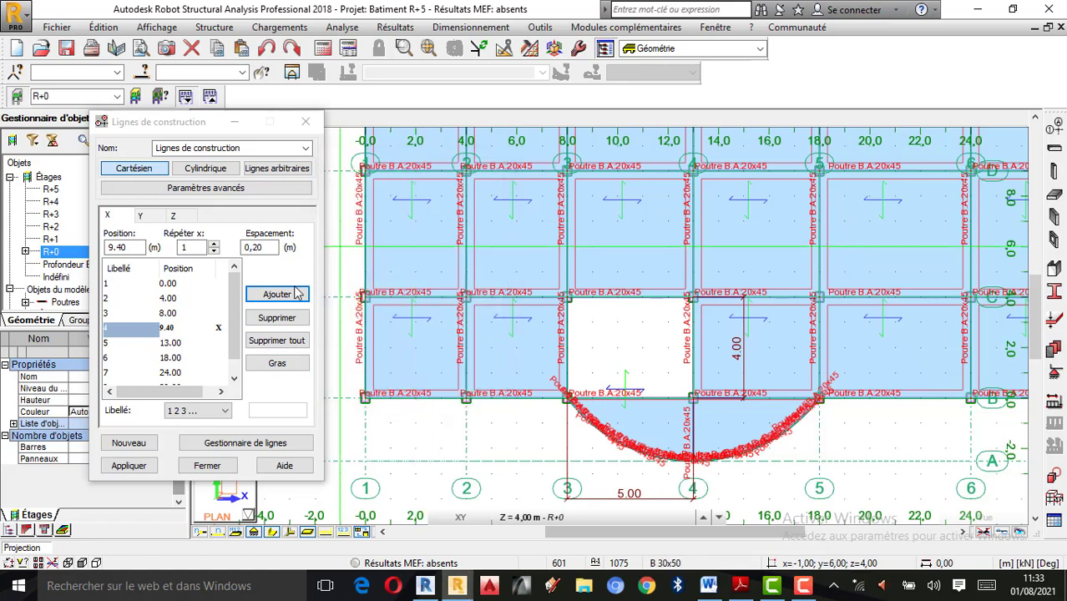
click(277, 294)
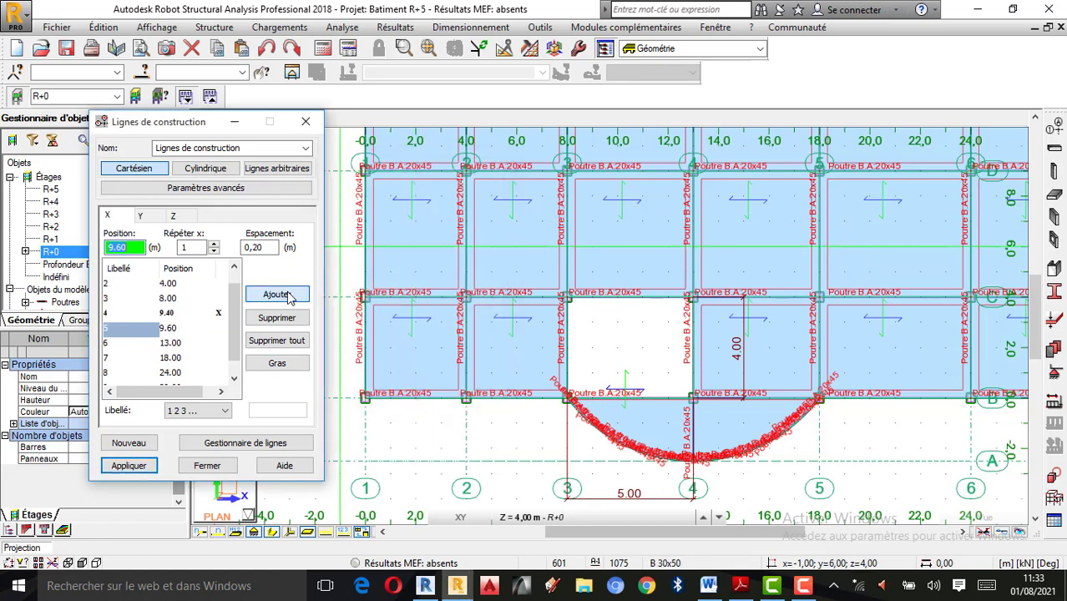
click(284, 364)
- Add a third bold X construction line 1.40 m beyond the one at 9.60 and apply the new lines to the model
double_click(269, 247)
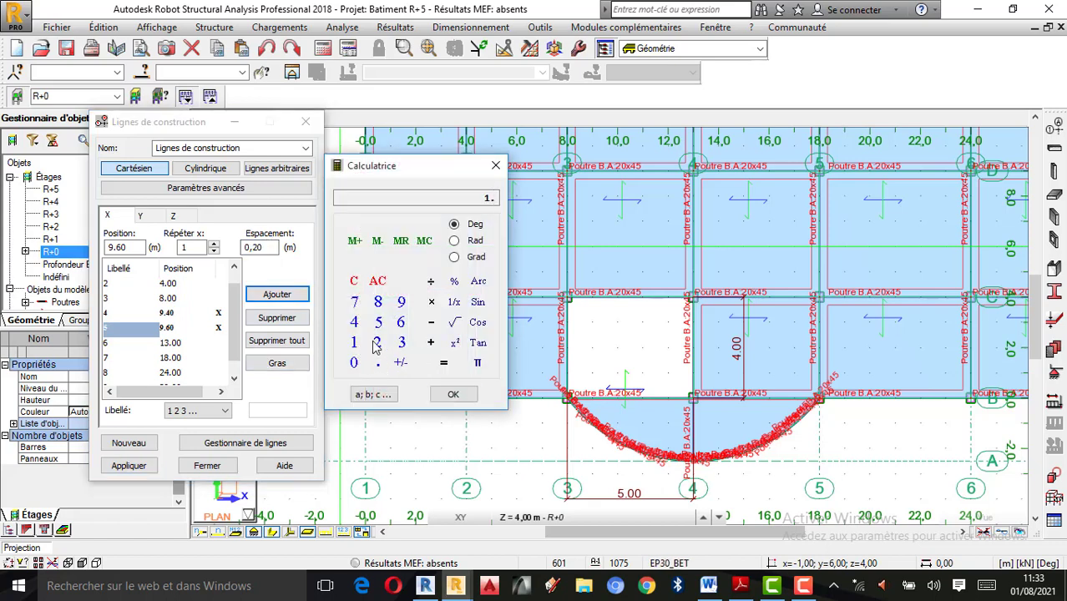
click(452, 394)
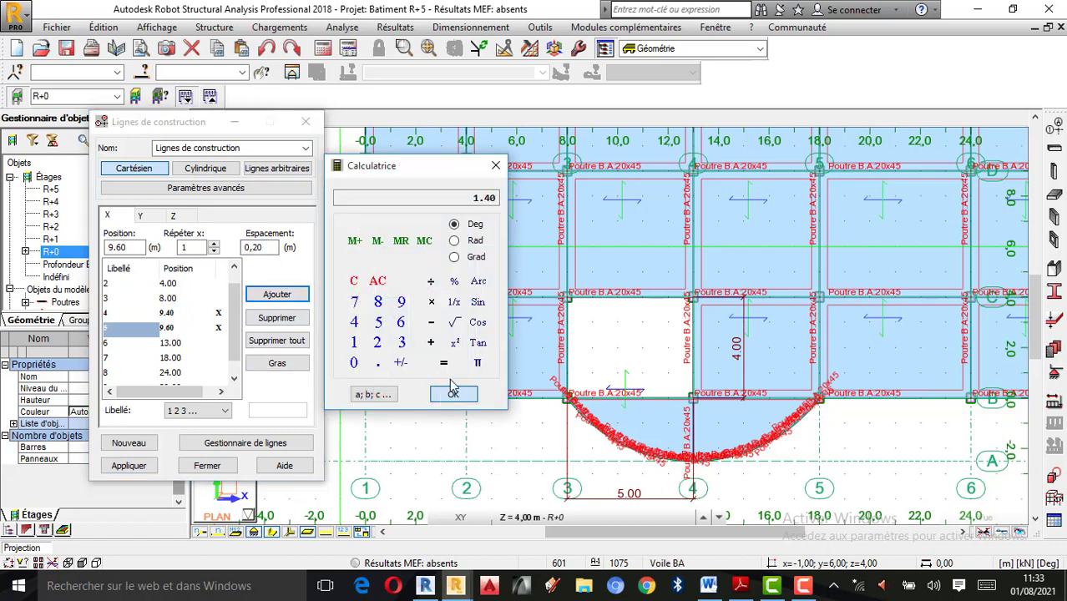
click(496, 166)
click(277, 294)
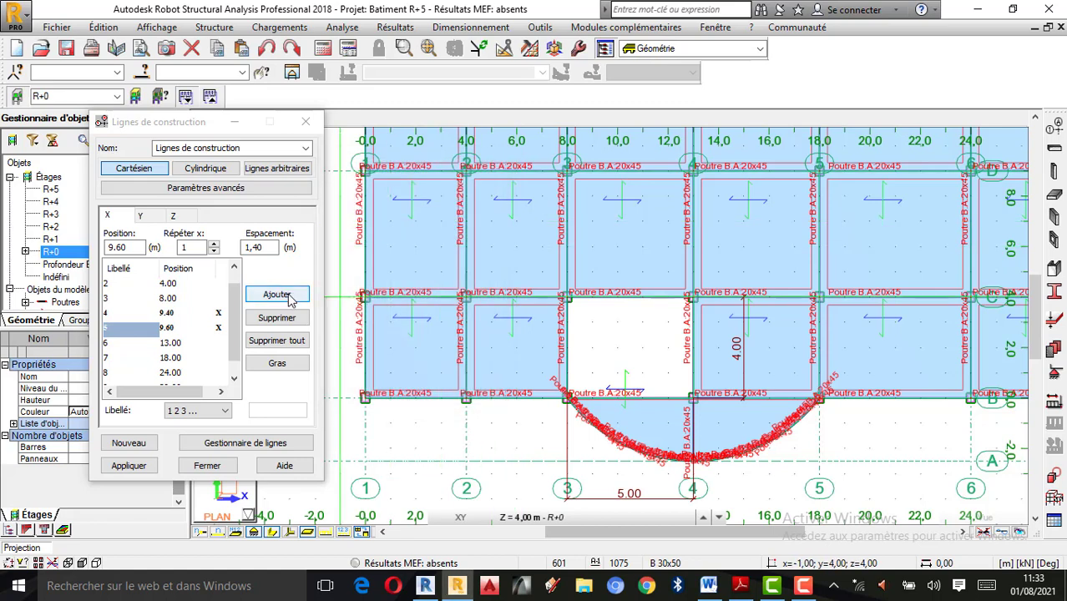
click(279, 367)
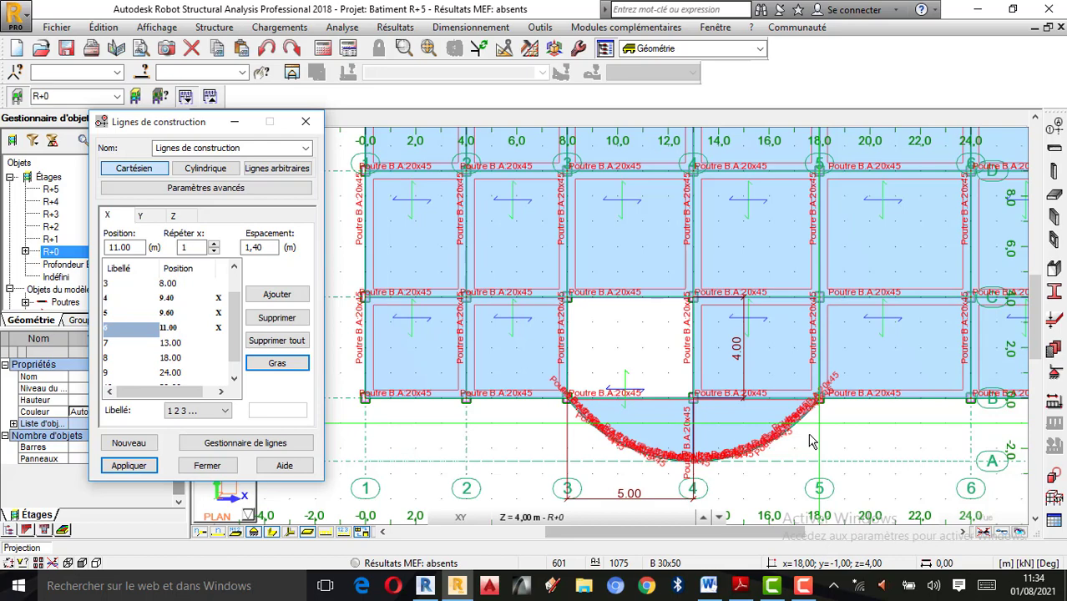
click(132, 465)
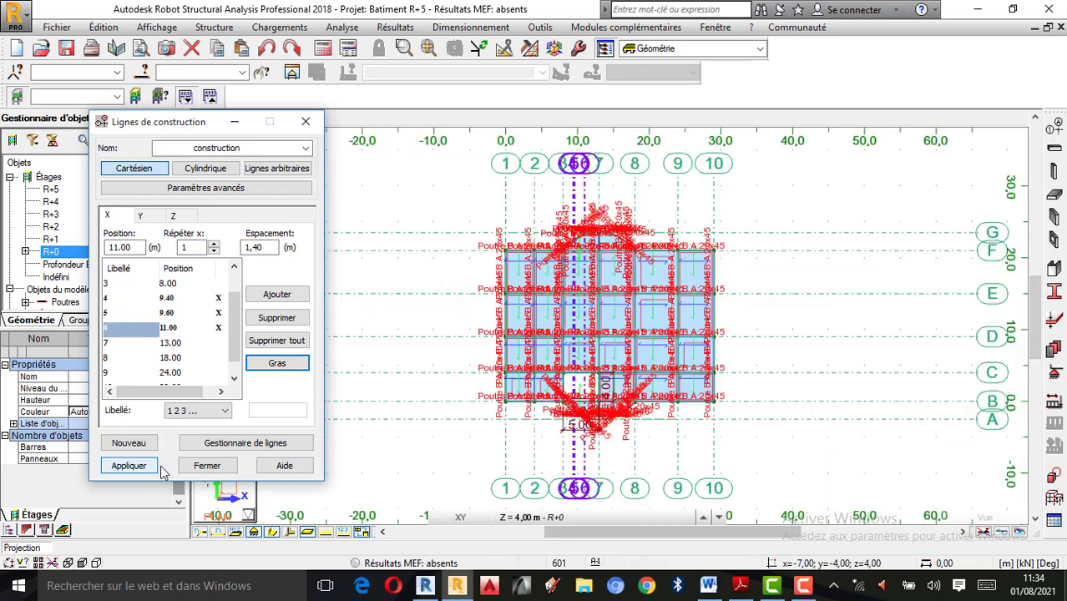
- Examine the new bold construction lines 4, 5 and 6 across the slab opening between axes 3 and 7
scroll(535, 305, up, 5)
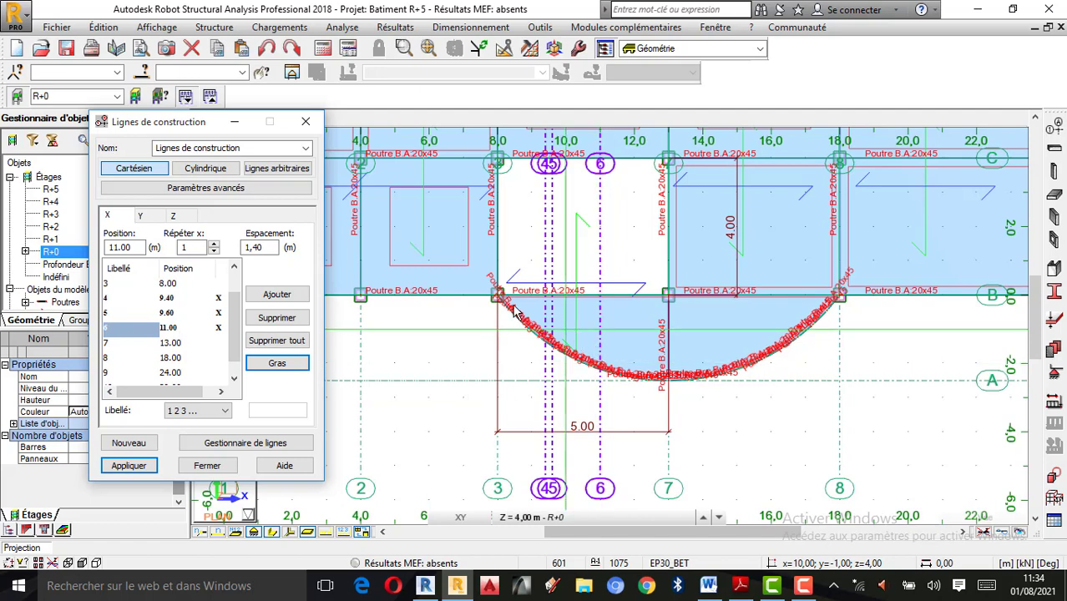
scroll(500, 302, up, 2)
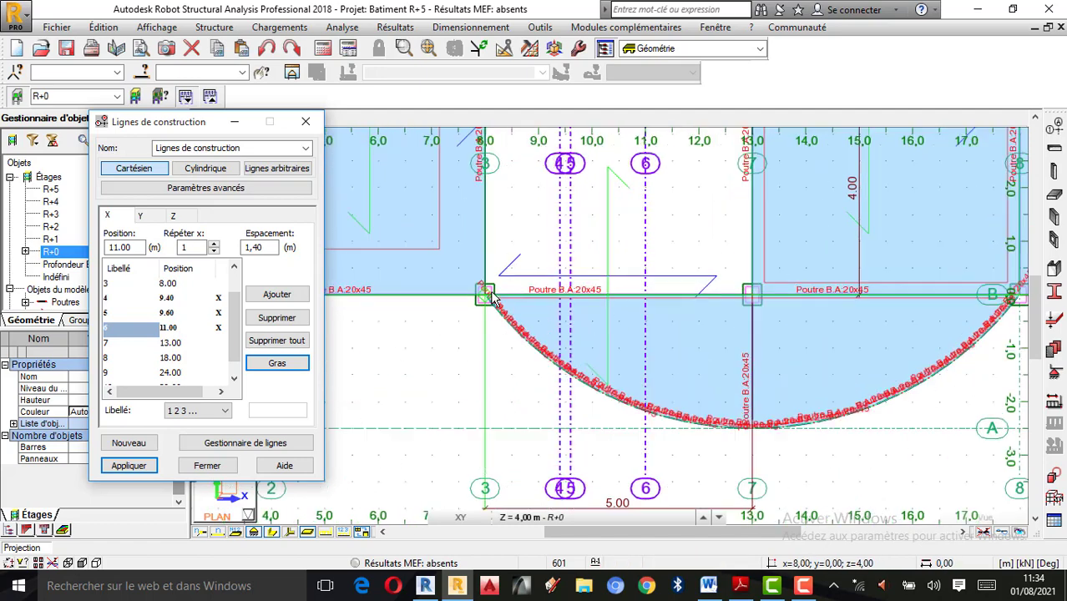
scroll(493, 300, up, 2)
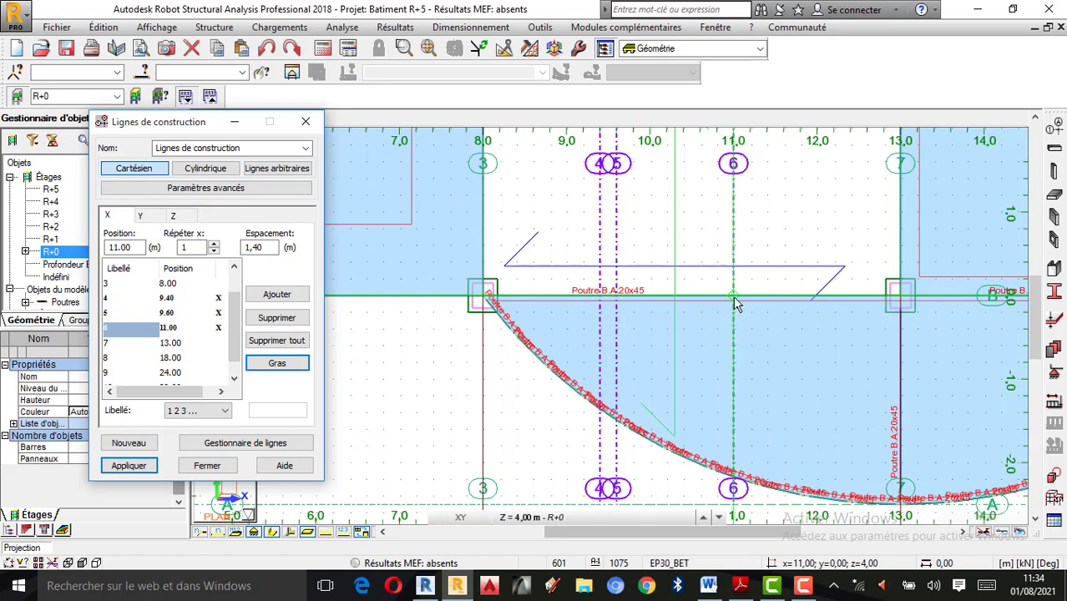
scroll(535, 364, down, 3)
scroll(533, 359, down, 2)
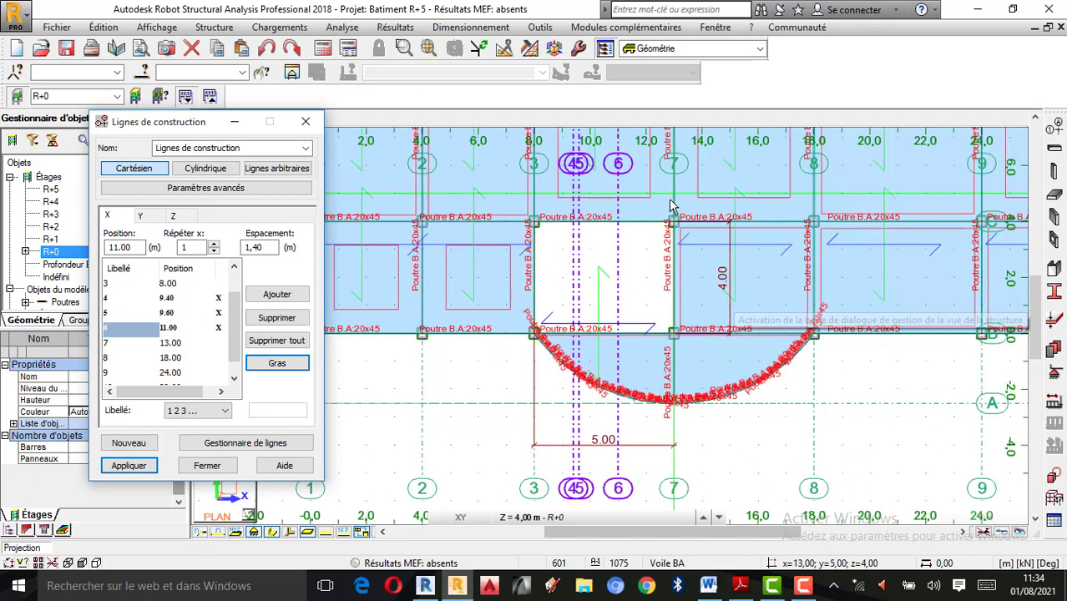
scroll(658, 242, up, 3)
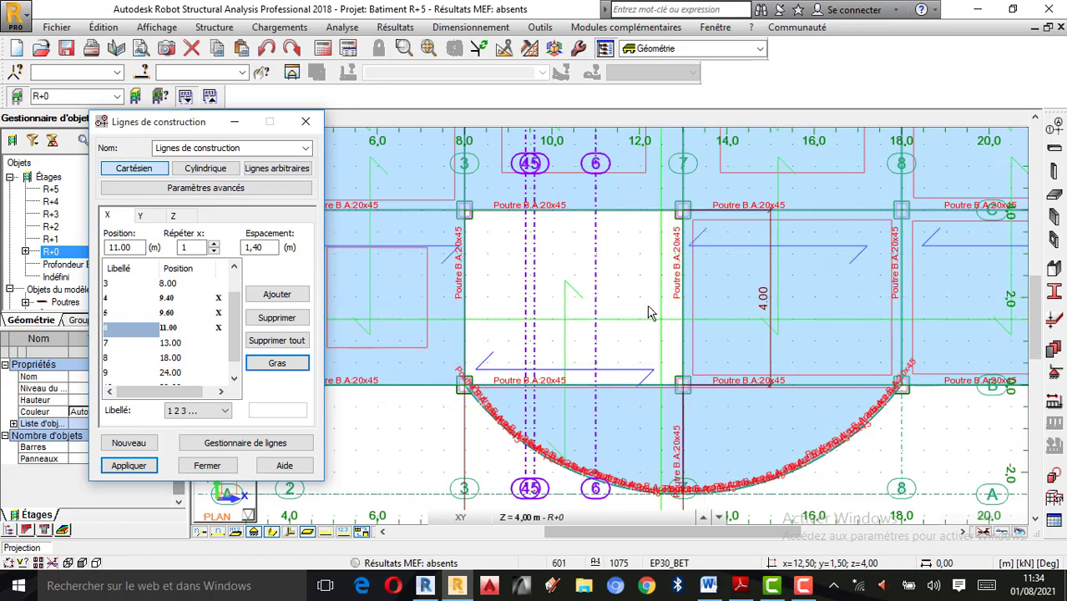
scroll(650, 313, down, 1)
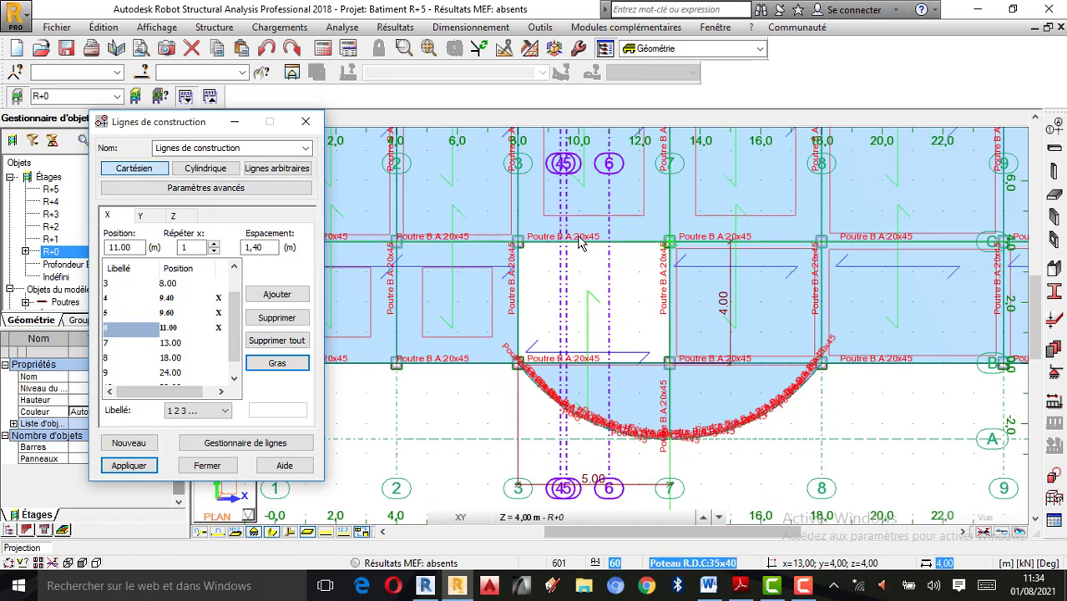
- Add a bold Y construction line repeated once from axis B (0.00) at a spacing of 0.30 m
click(143, 217)
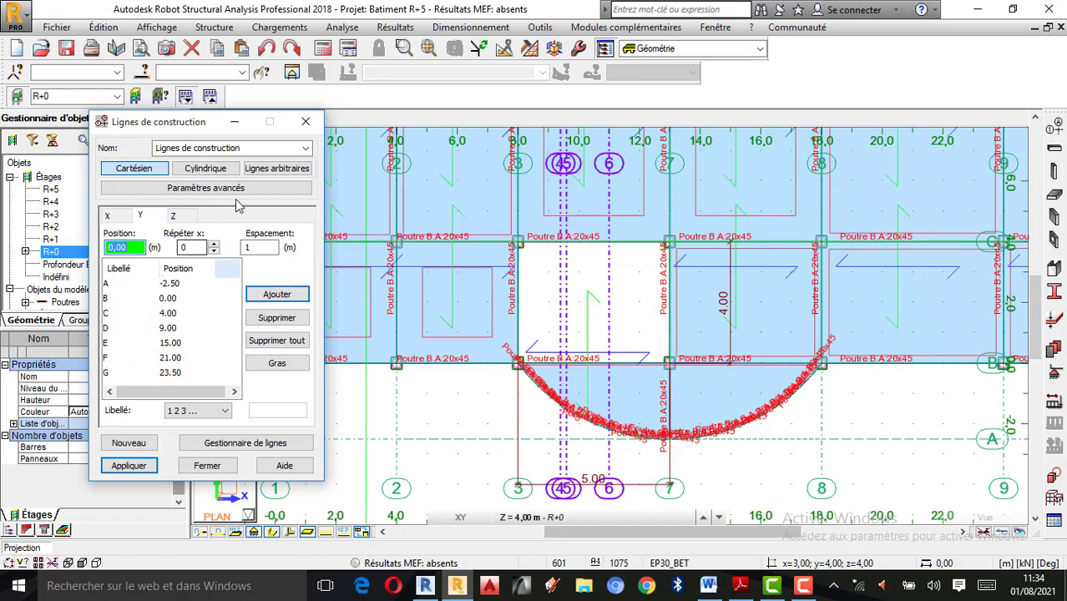
scroll(921, 359, down, 2)
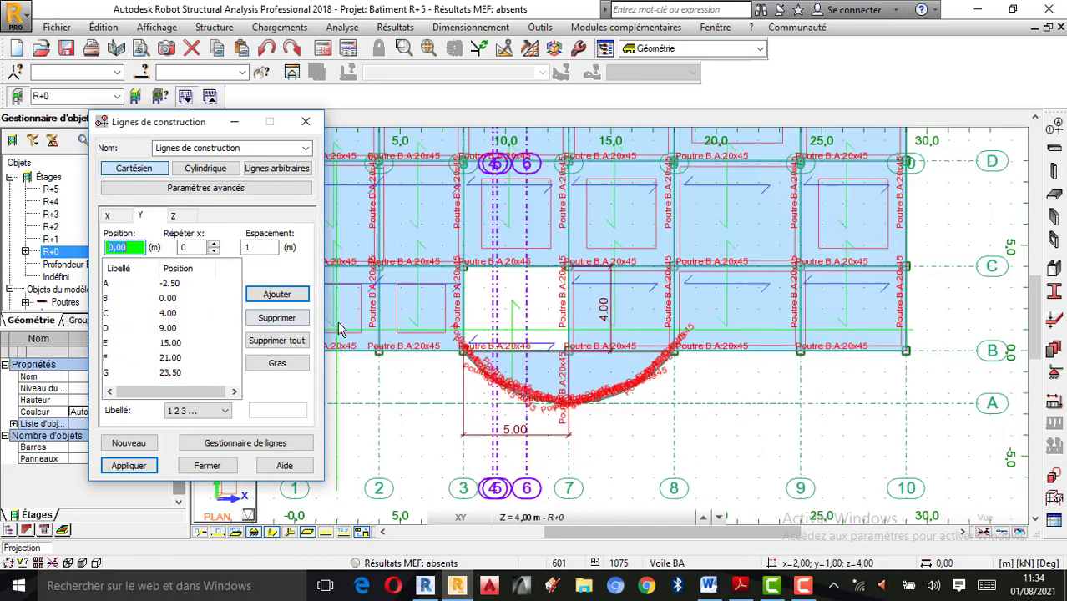
scroll(960, 361, up, 1)
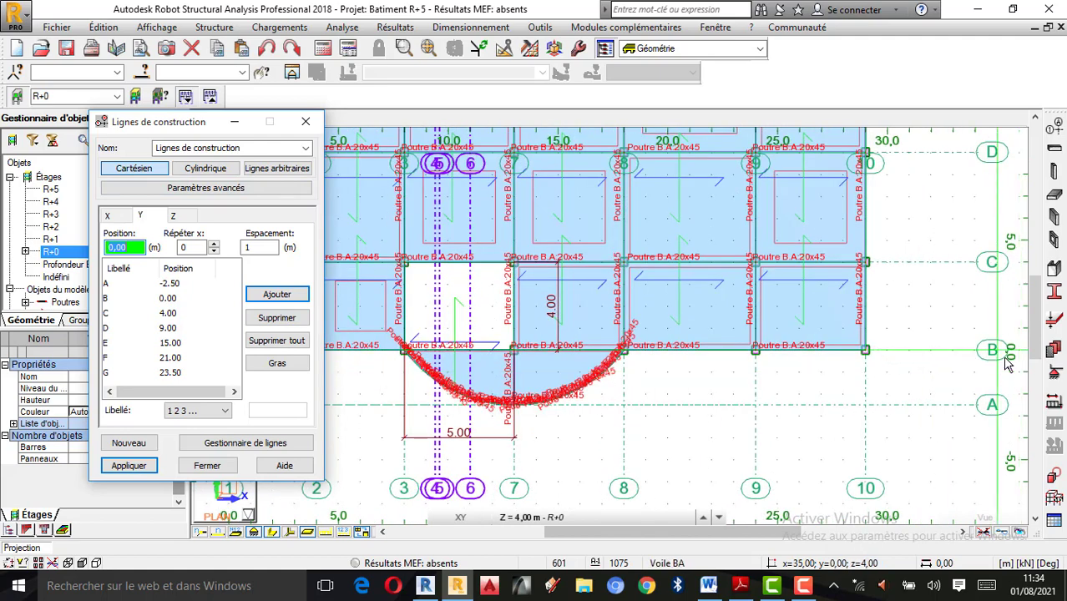
click(117, 299)
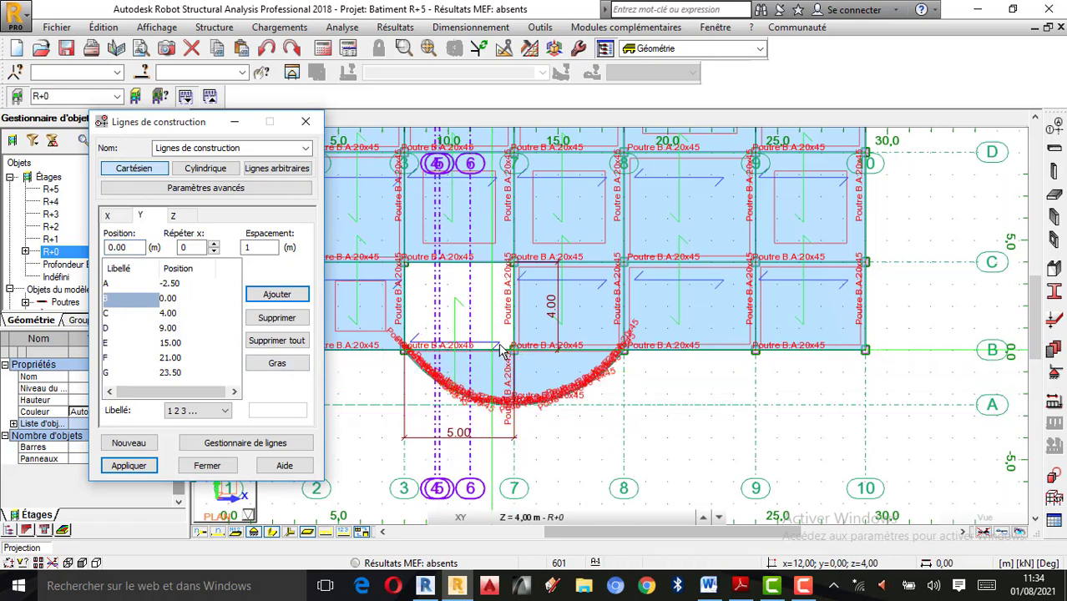
scroll(493, 354, up, 2)
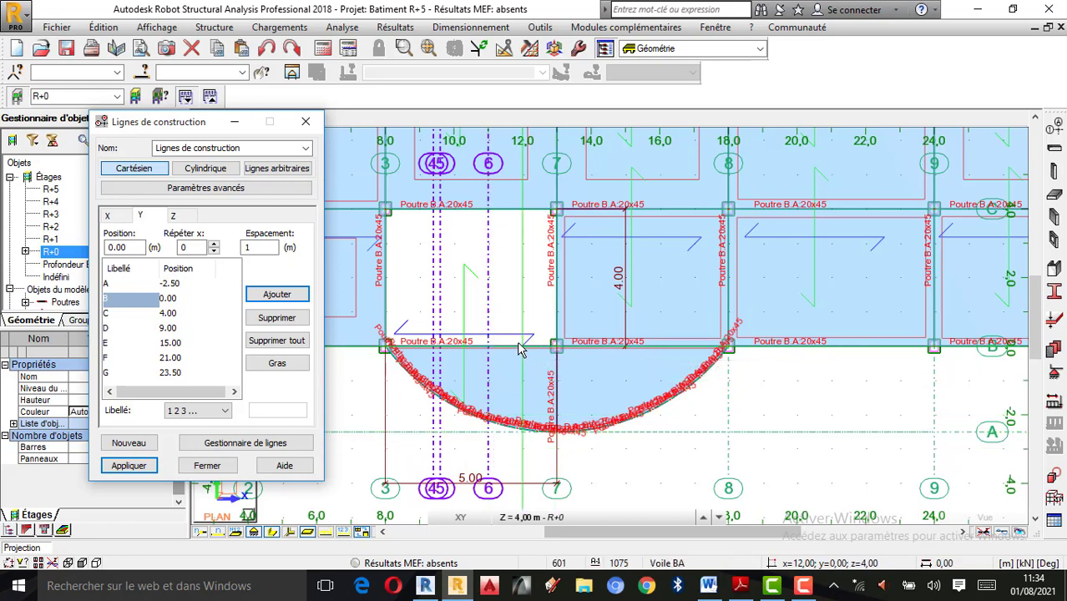
scroll(519, 348, up, 1)
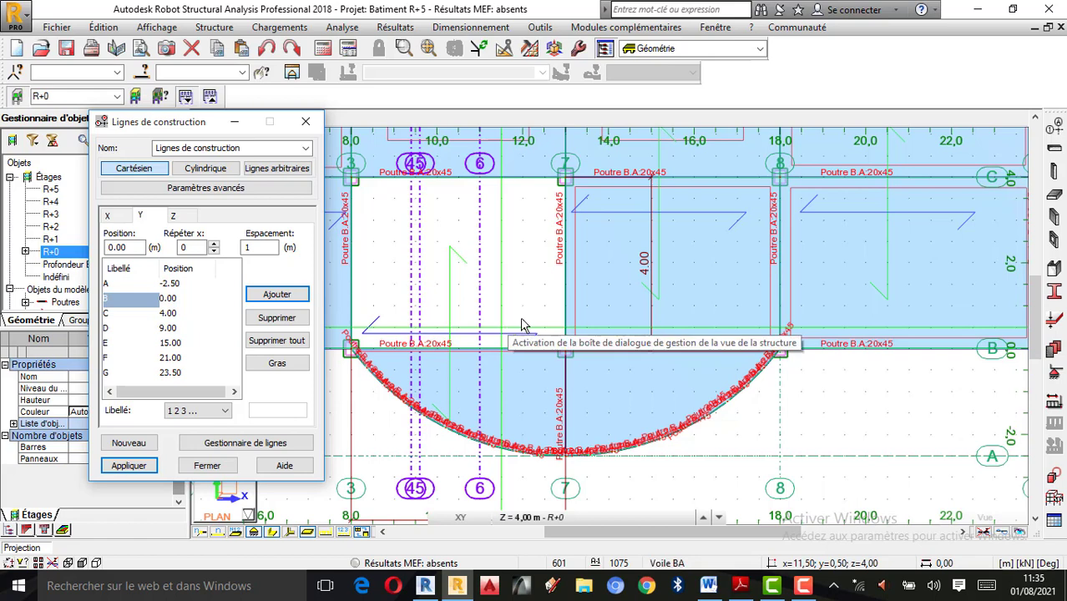
click(216, 244)
double_click(255, 249)
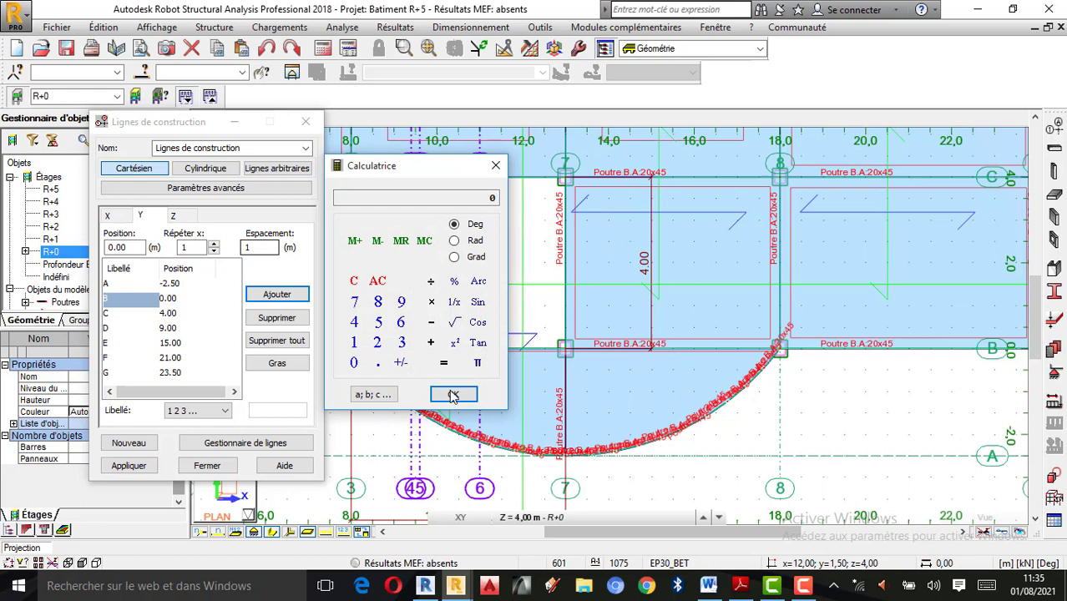
click(354, 368)
click(401, 343)
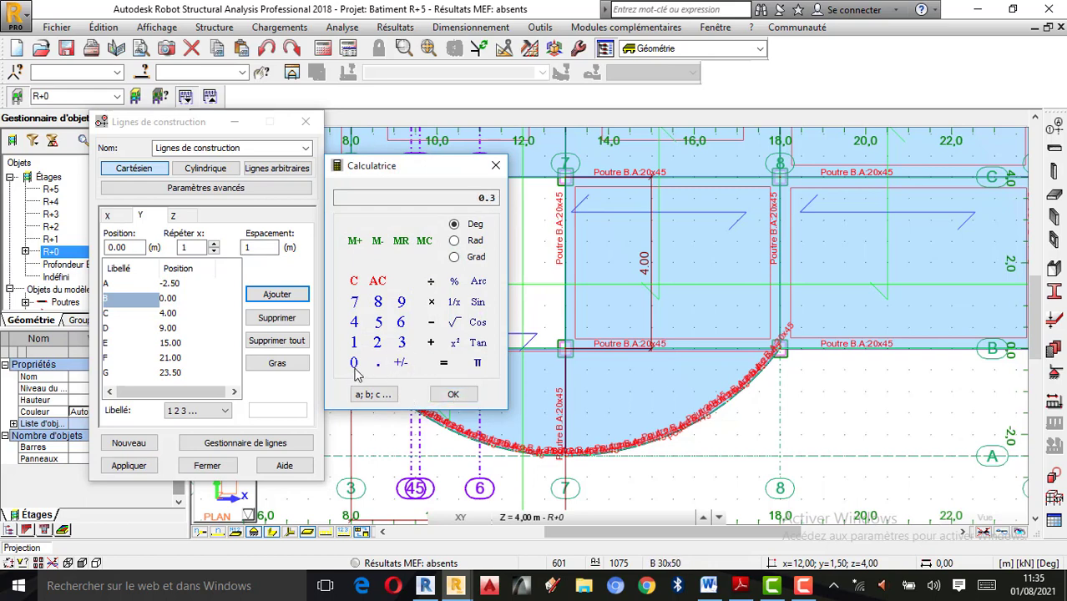
click(449, 395)
click(495, 166)
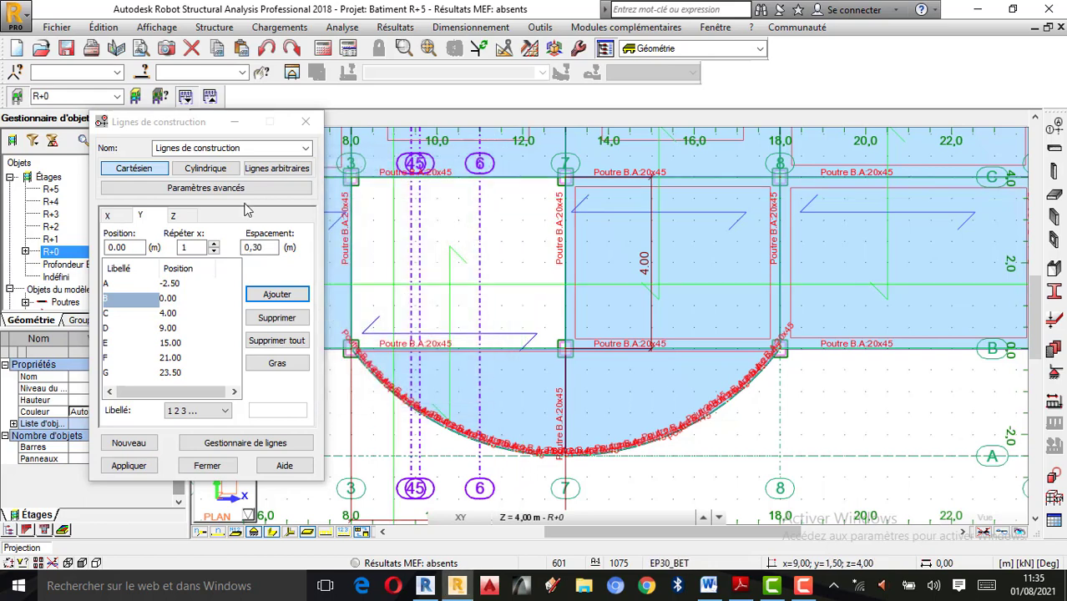
click(279, 296)
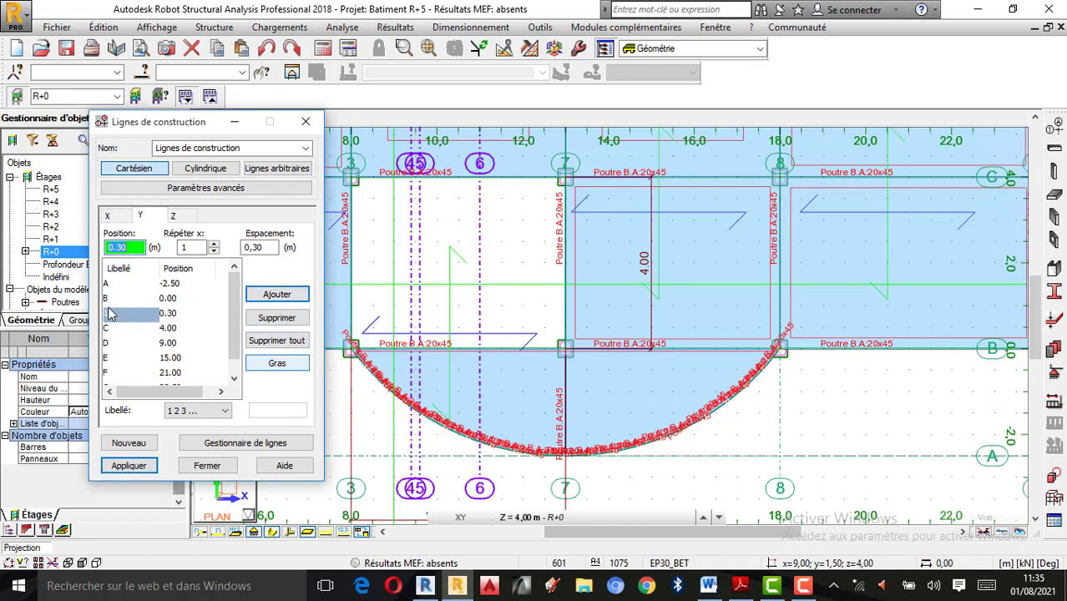
click(279, 365)
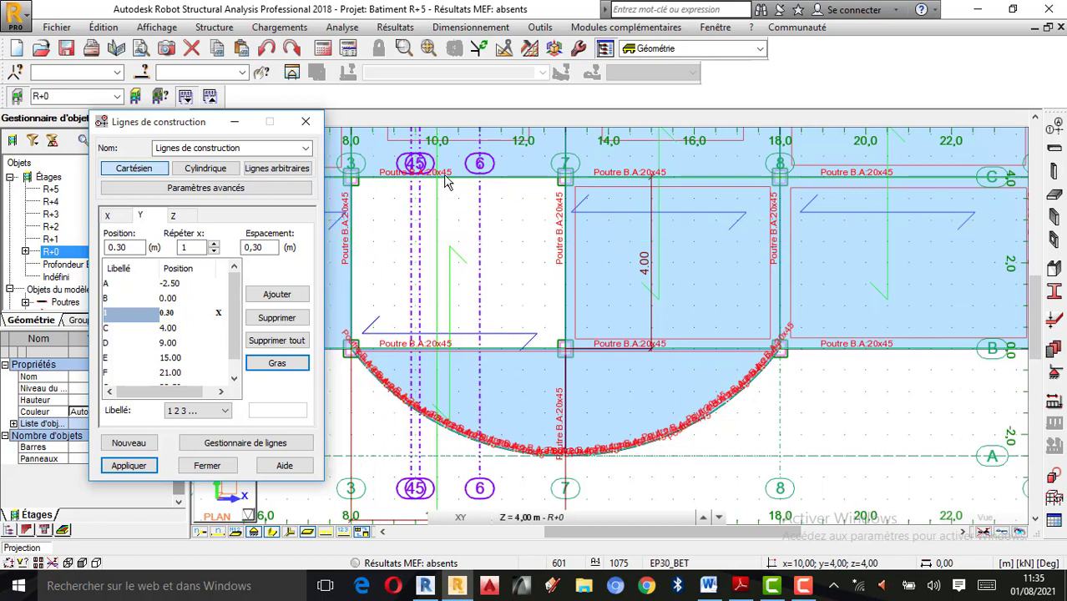
- Open the Windows calculator beside the construction lines dialog and compute 4 − 0.30
click(221, 585)
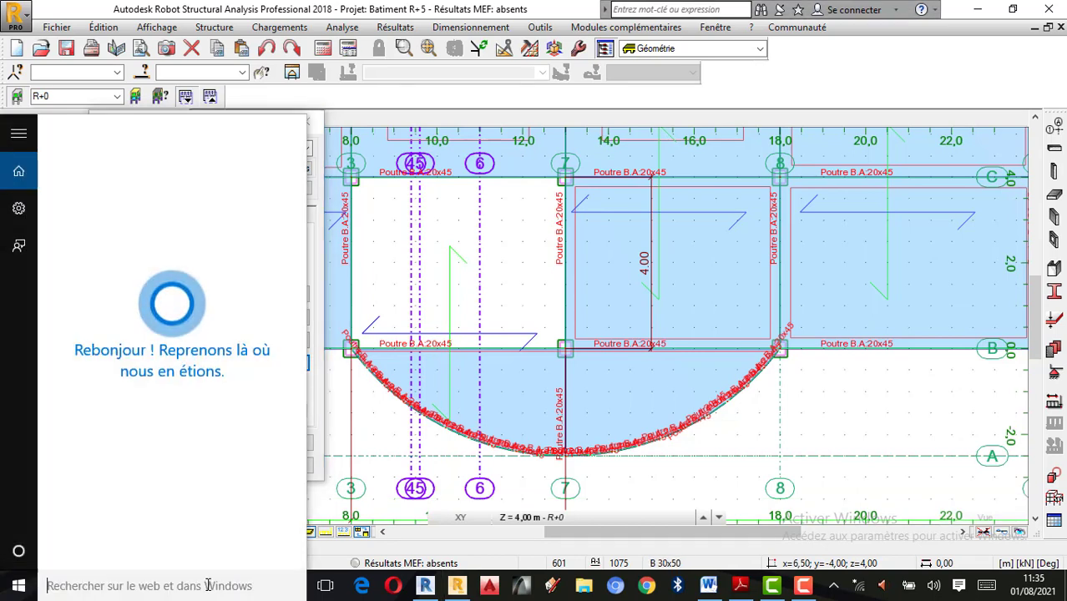
text(CAL)
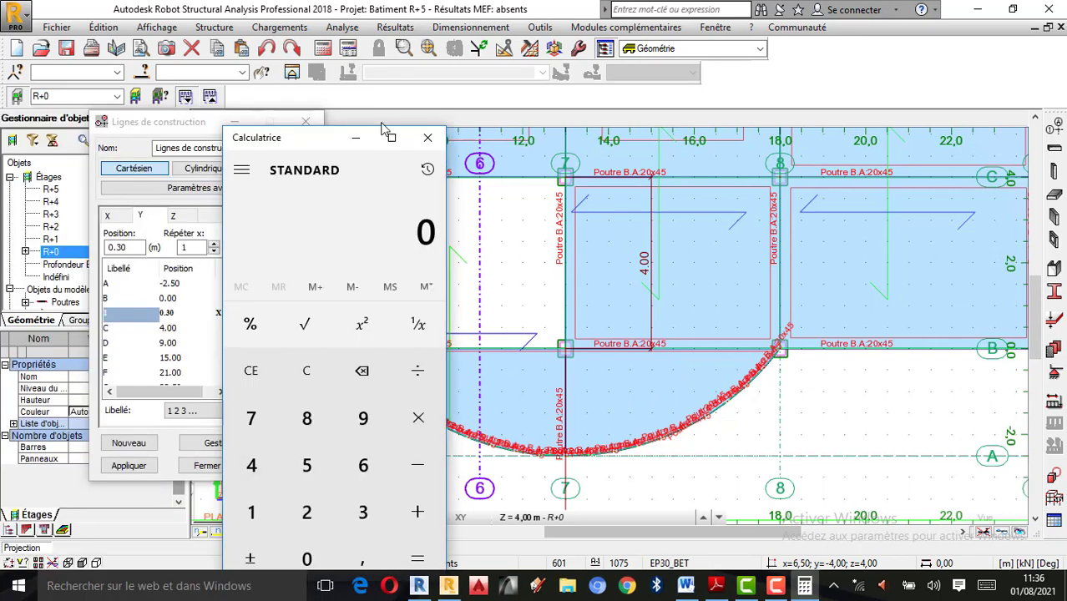
drag(295, 140, 835, 121)
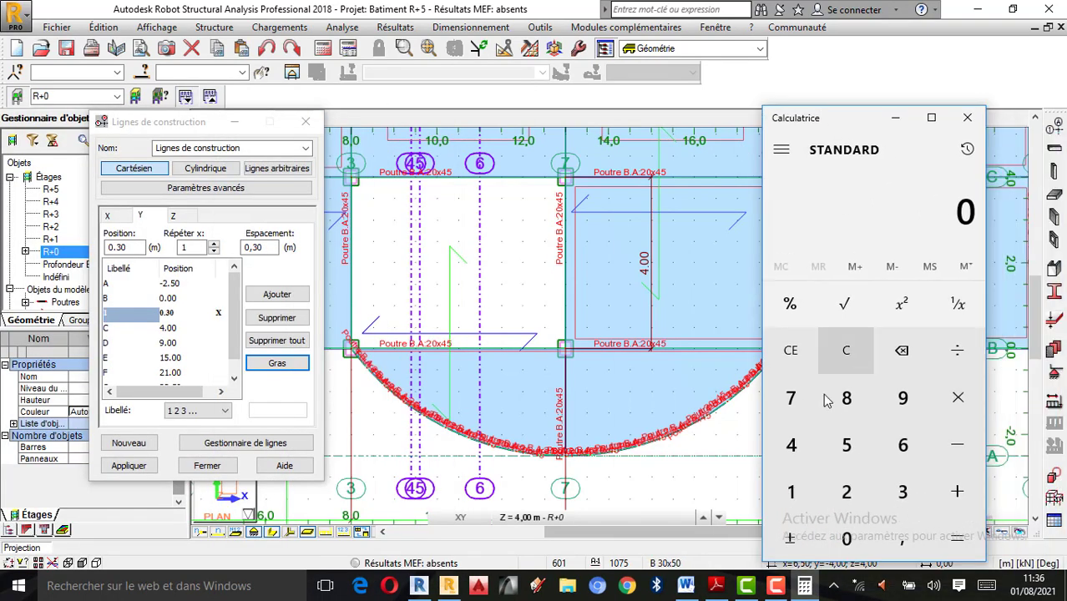
click(791, 445)
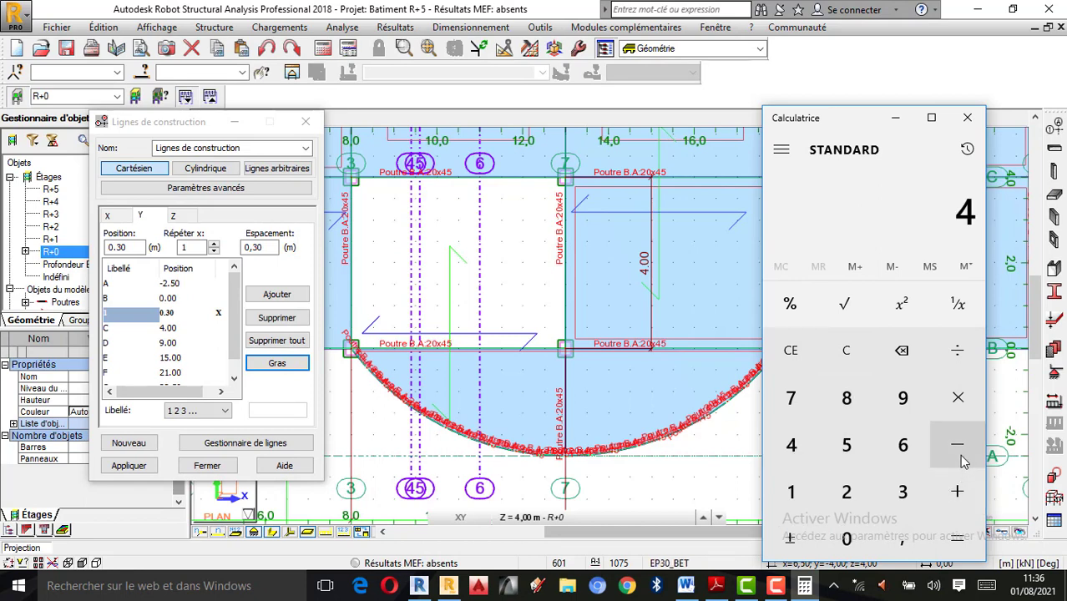
click(960, 458)
click(853, 535)
click(903, 538)
click(903, 503)
click(874, 537)
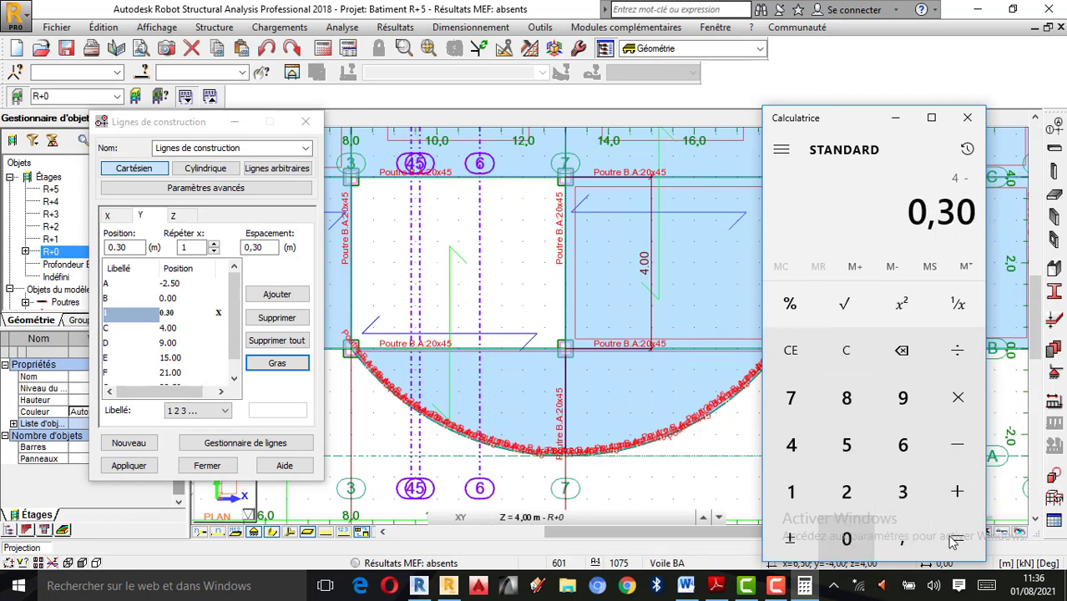
click(962, 540)
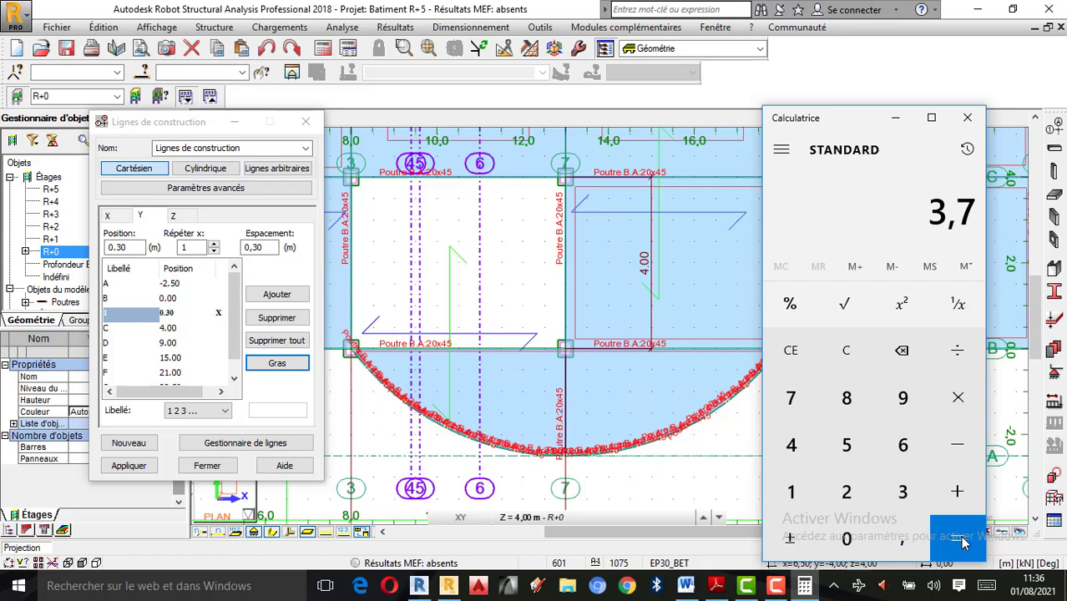
- Subtract 2.50 from the calculated difference, read the remainder and close the calculator
click(961, 451)
click(901, 537)
click(846, 445)
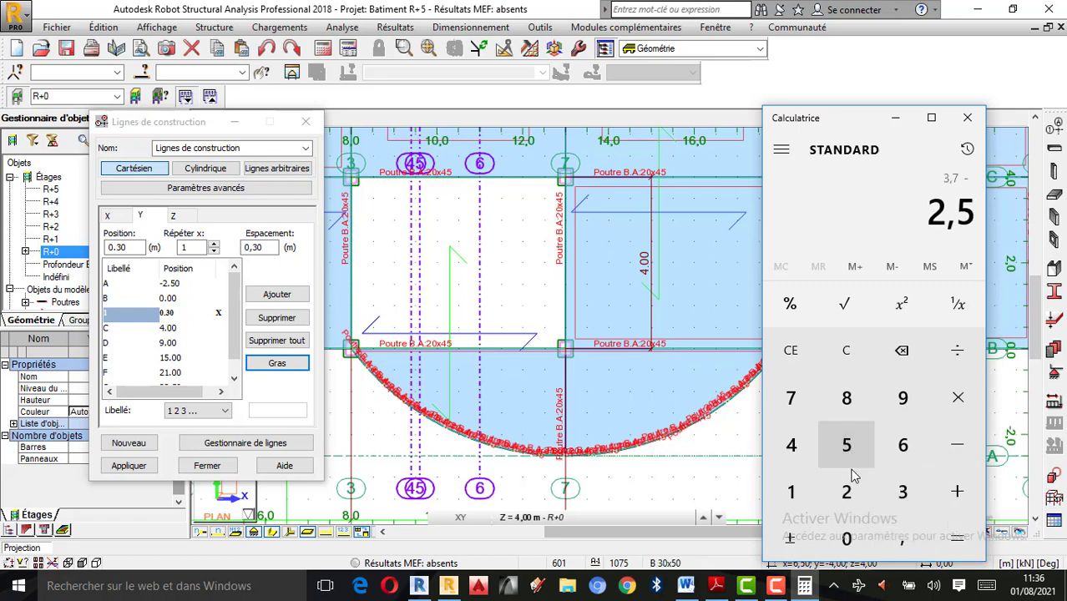
click(845, 539)
click(961, 542)
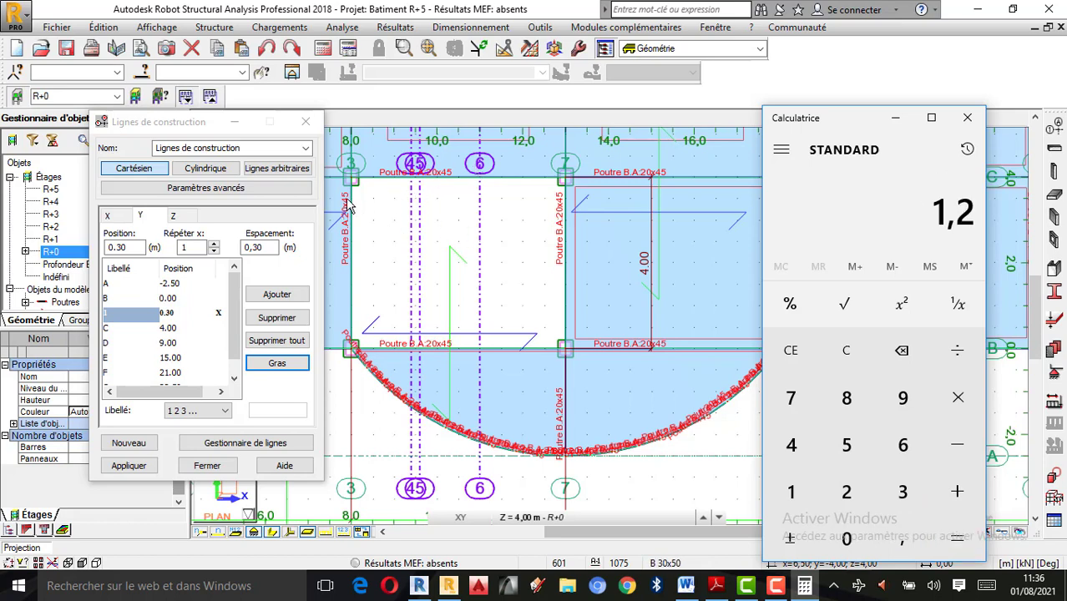
click(967, 118)
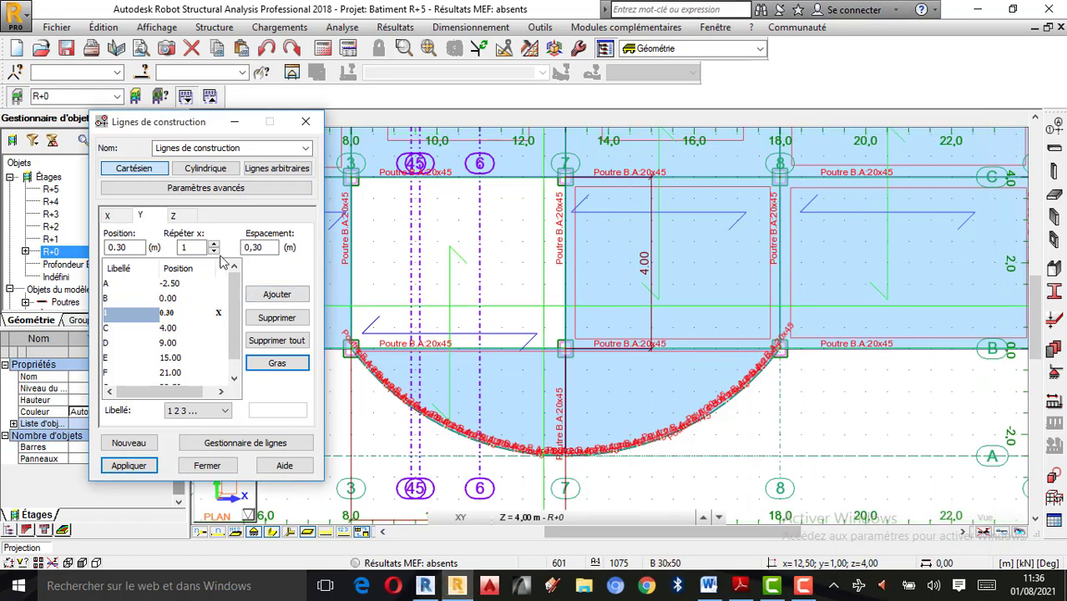
- Add a second bold Y construction line 2.50 m beyond the one at 0.30 and apply the new lines to the model
double_click(270, 247)
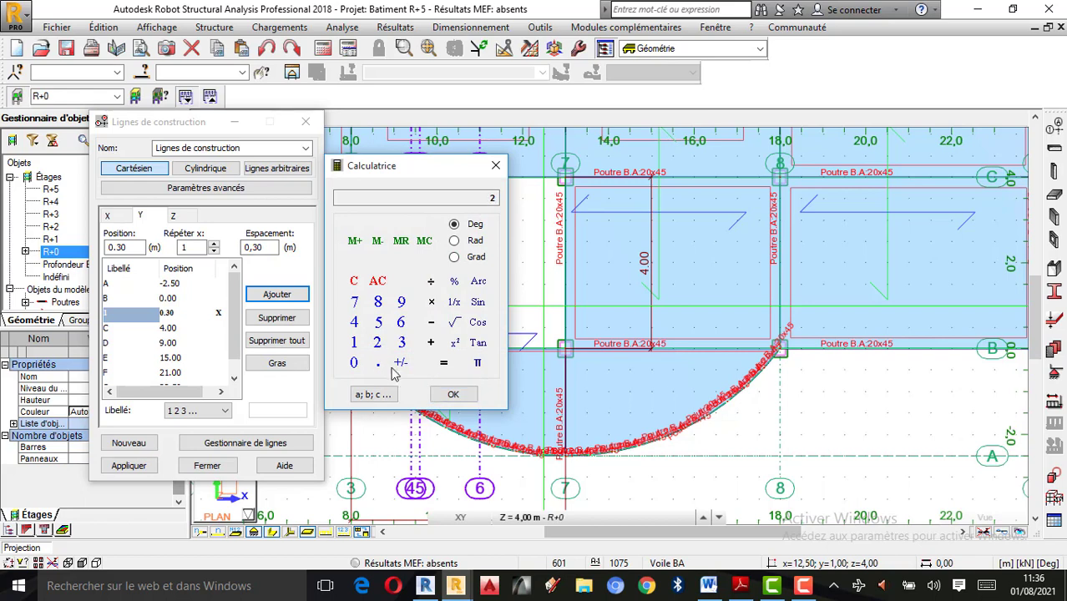
click(454, 395)
click(277, 294)
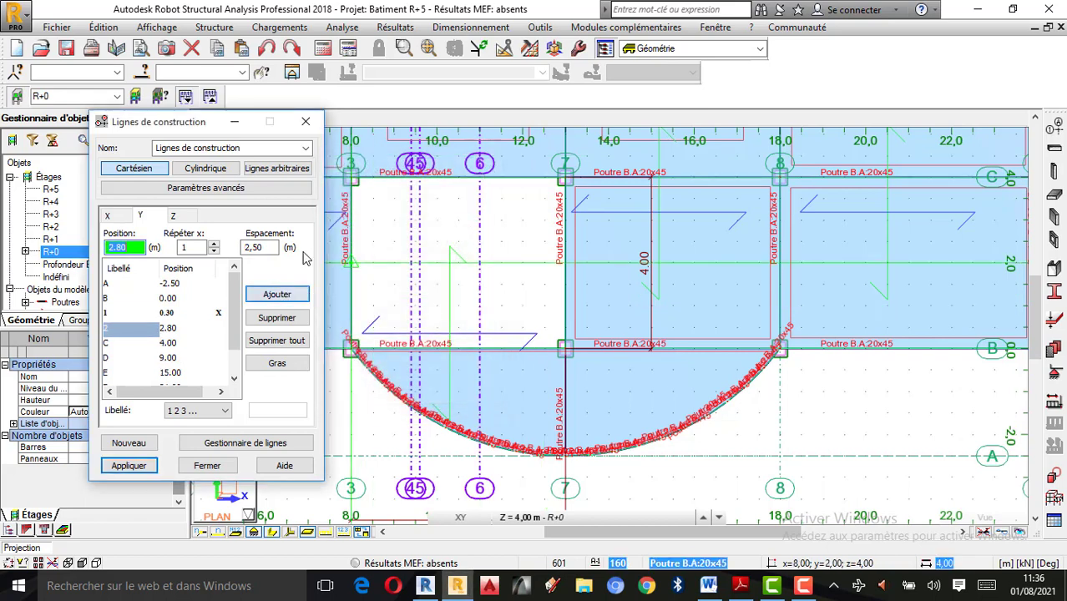
click(279, 365)
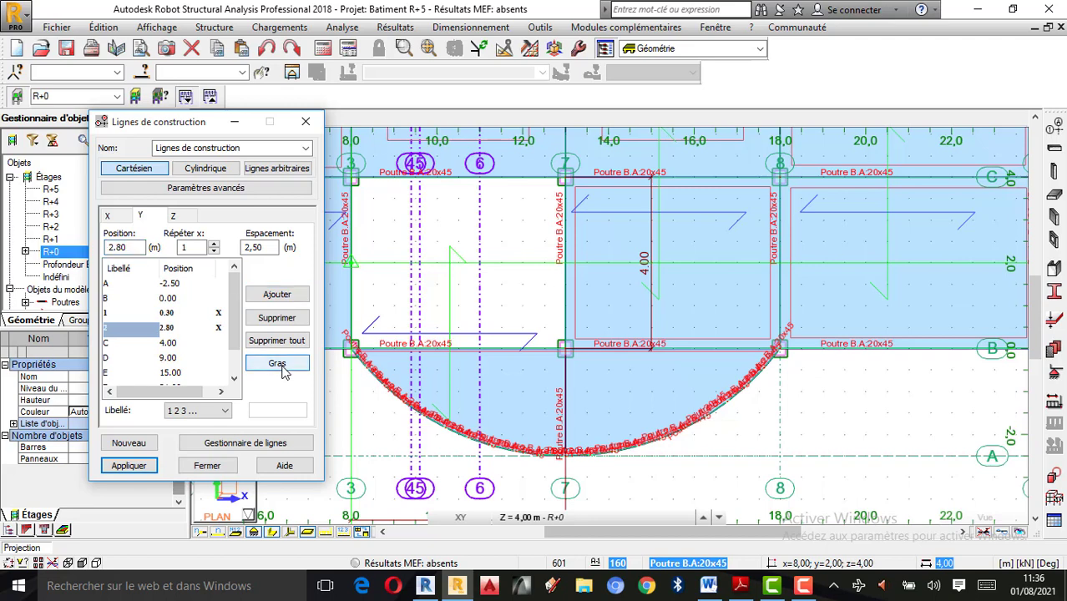
click(125, 466)
- Examine the new bold Y construction lines 1 and 2 where they cross lines 4, 5 and 6 over the slab opening
scroll(591, 426, up, 6)
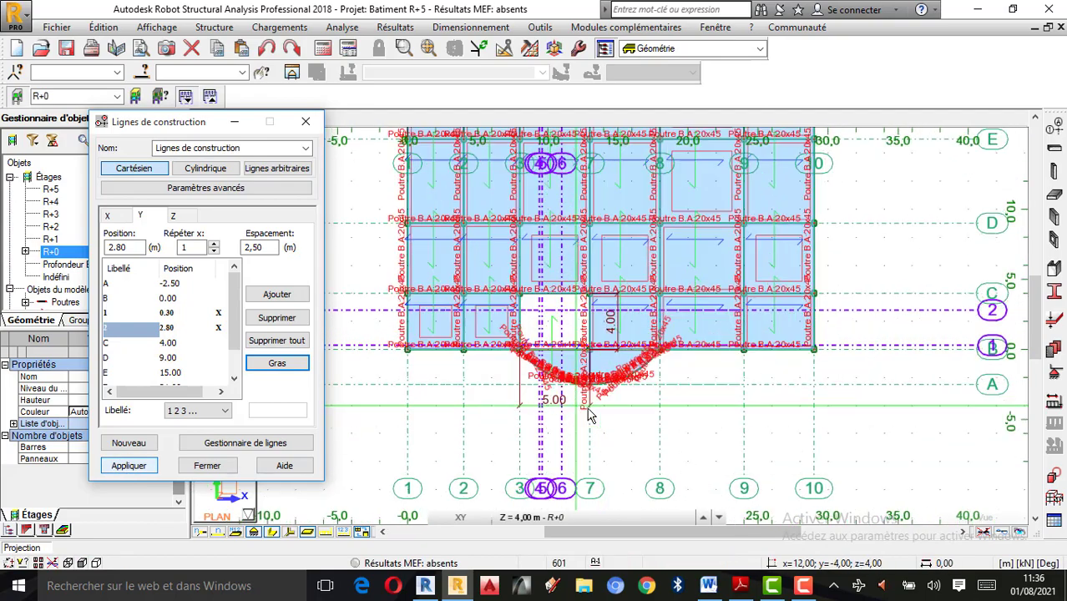
scroll(585, 392, up, 3)
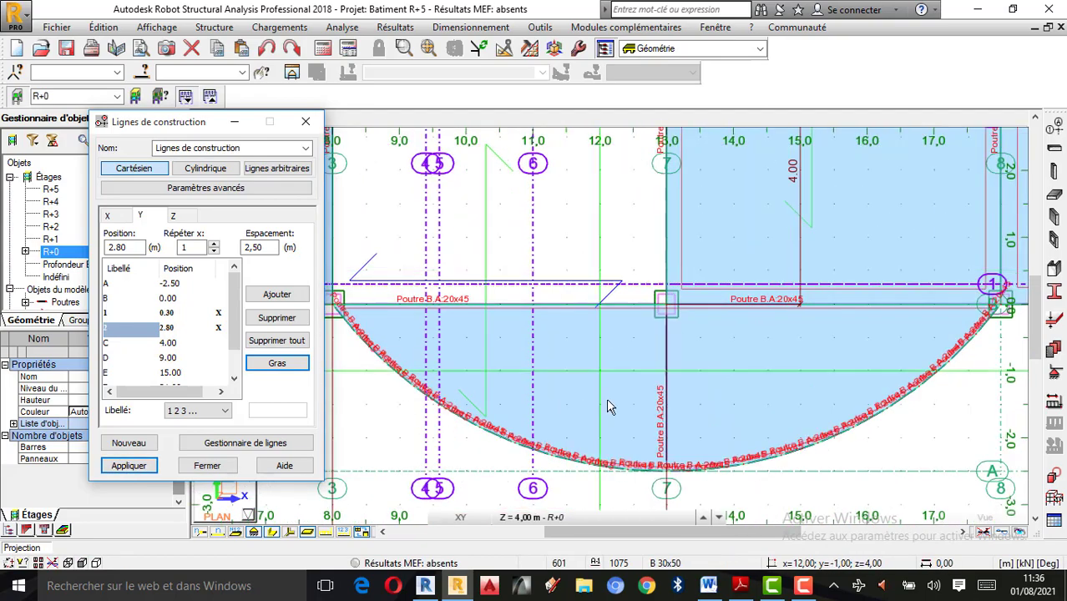
scroll(606, 408, down, 2)
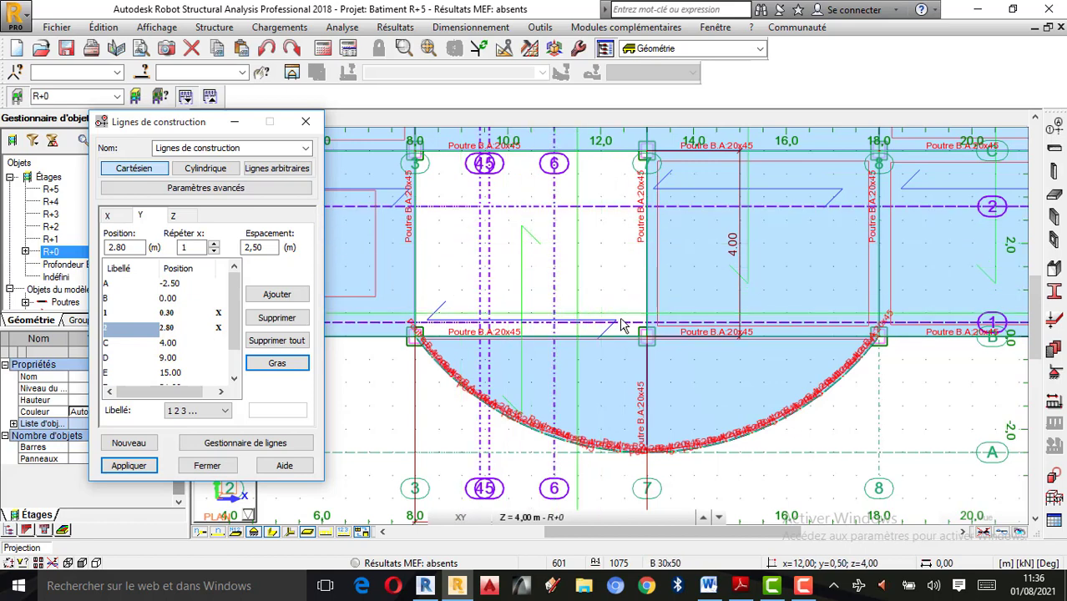
scroll(630, 218, up, 1)
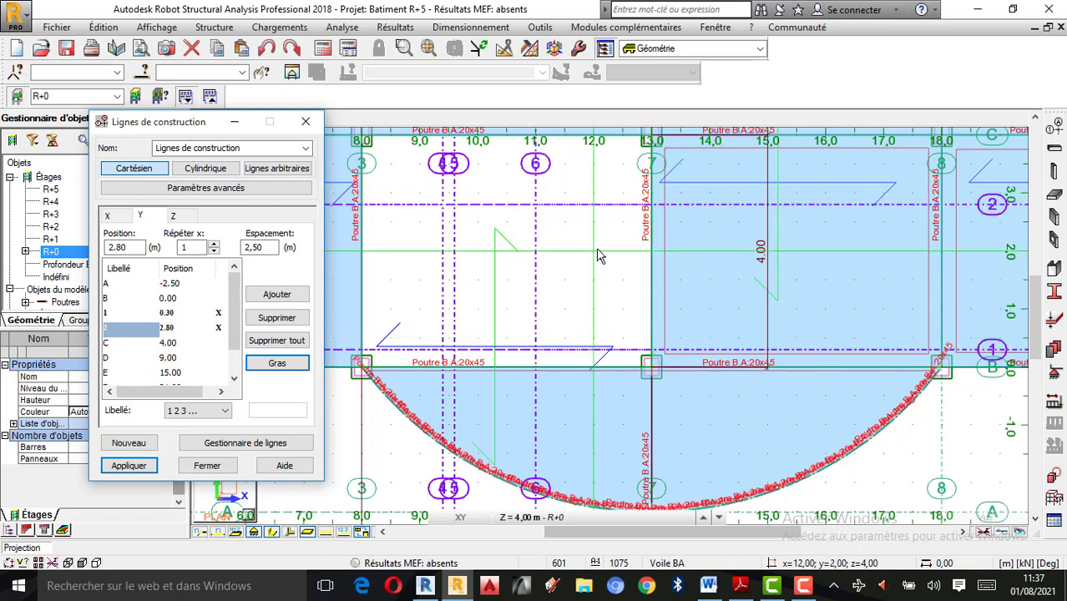
scroll(619, 310, down, 1)
scroll(619, 310, down, 1)
scroll(619, 220, up, 1)
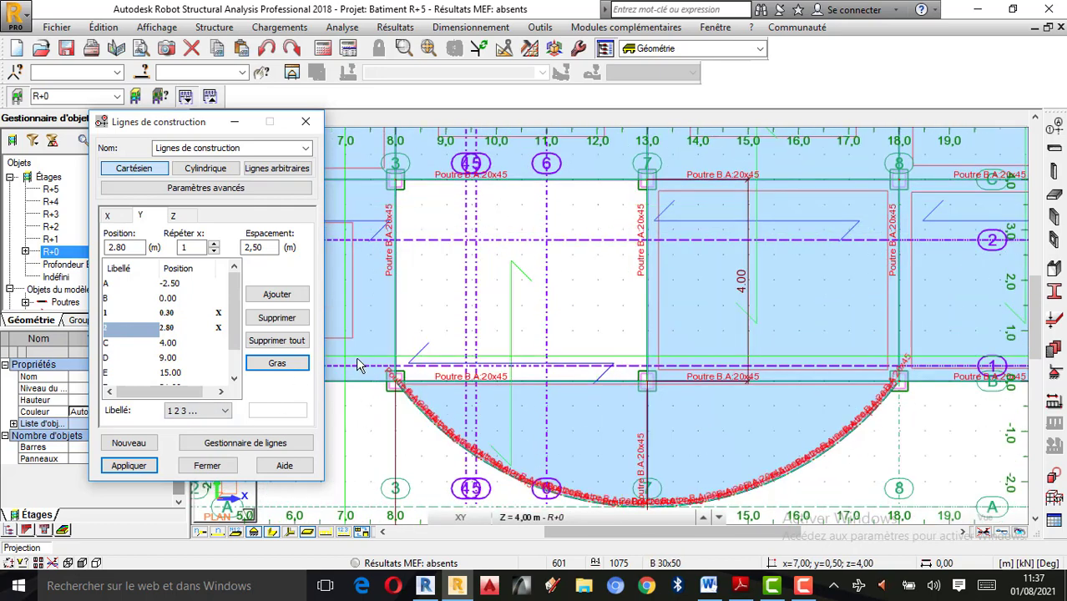
- Display the Z construction levels and switch to the 3D view to examine the building's storey levels
click(184, 218)
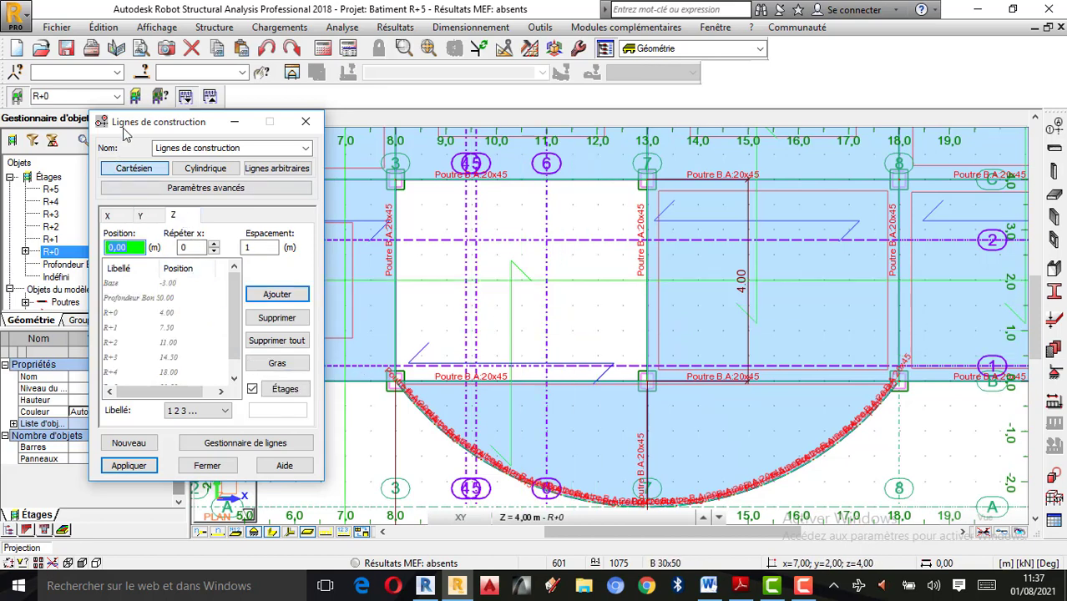
drag(151, 122, 132, 180)
click(205, 117)
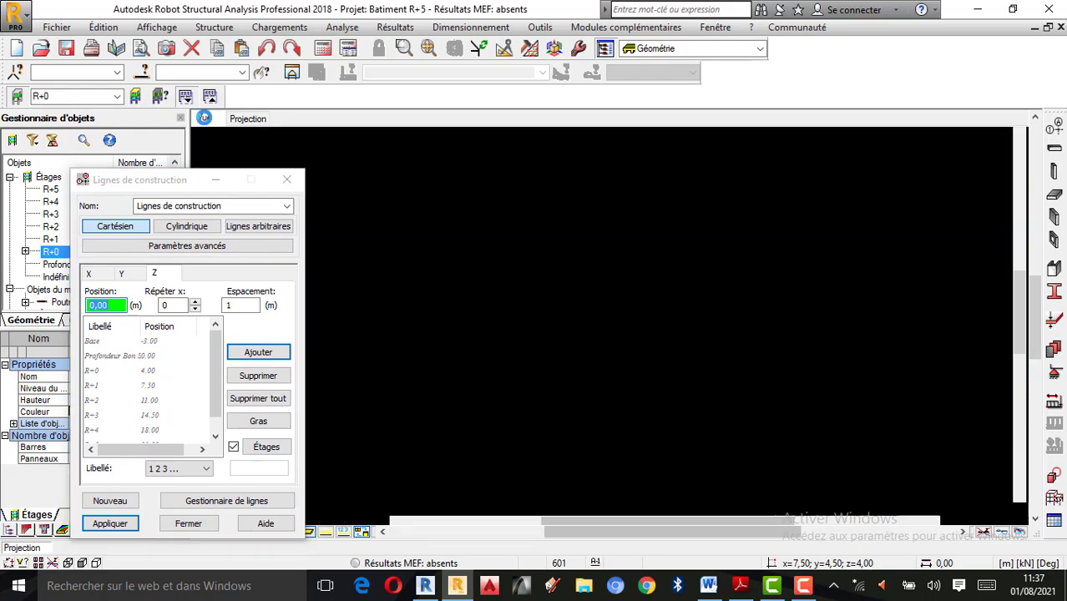
scroll(668, 314, down, 3)
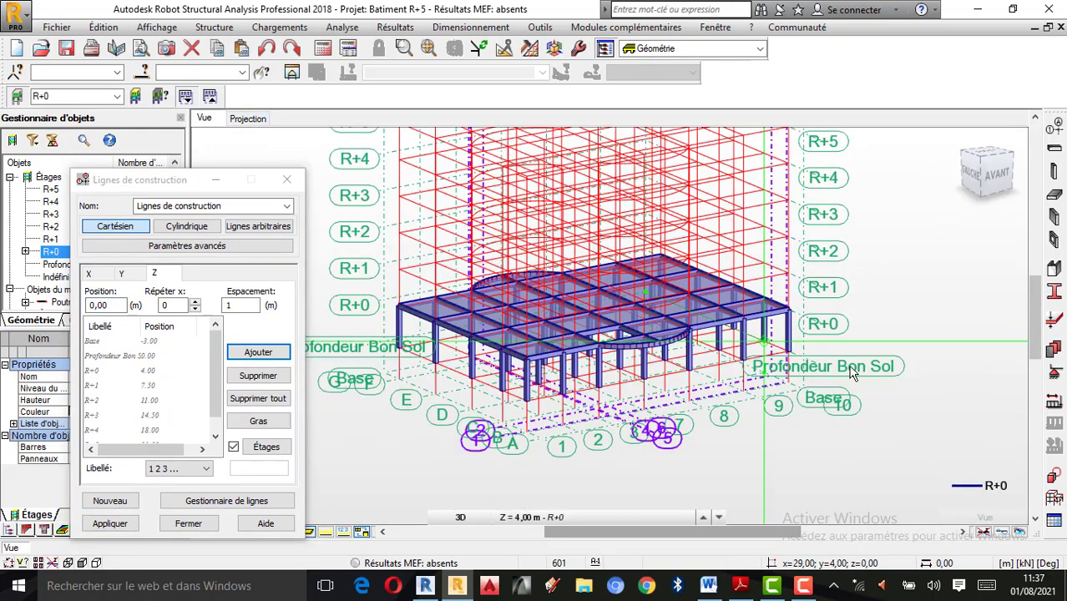
scroll(853, 376, up, 4)
scroll(827, 350, down, 3)
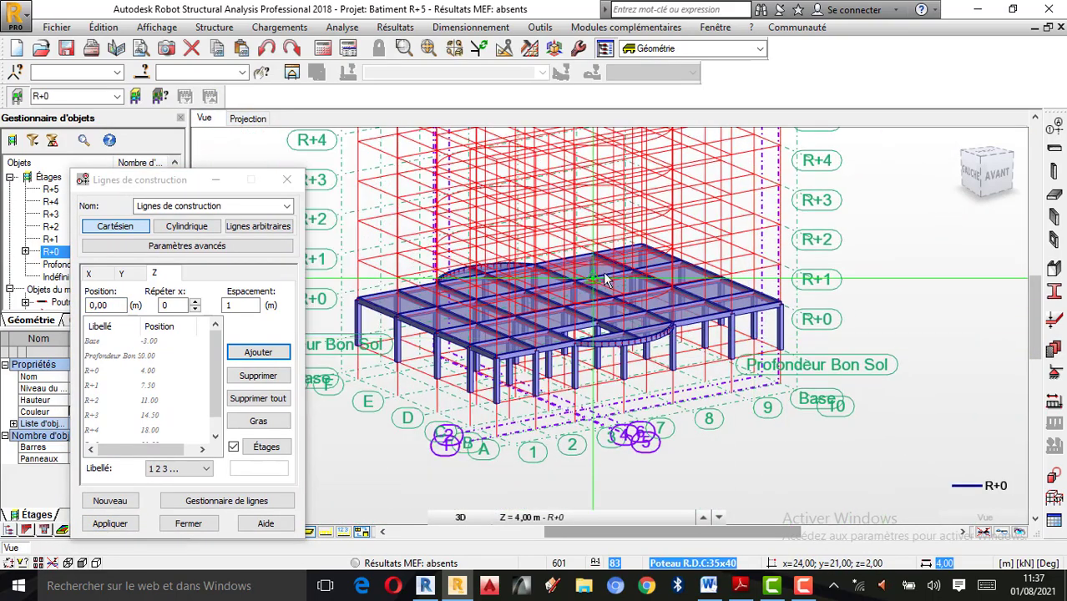
- Turn off the storeys (Étages) option for the Z construction lines
click(234, 449)
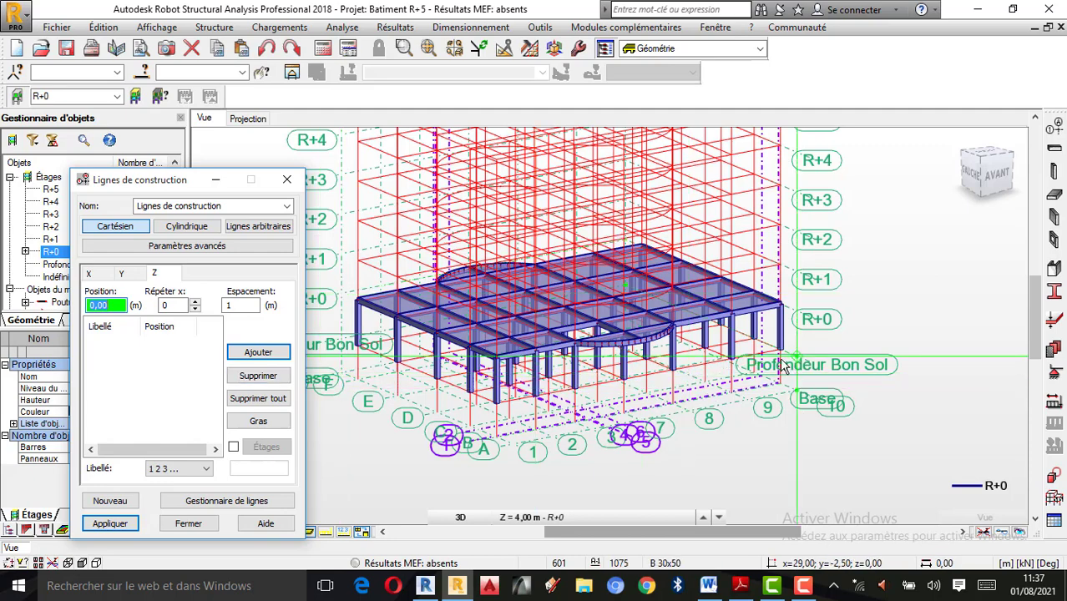
scroll(792, 380, down, 1)
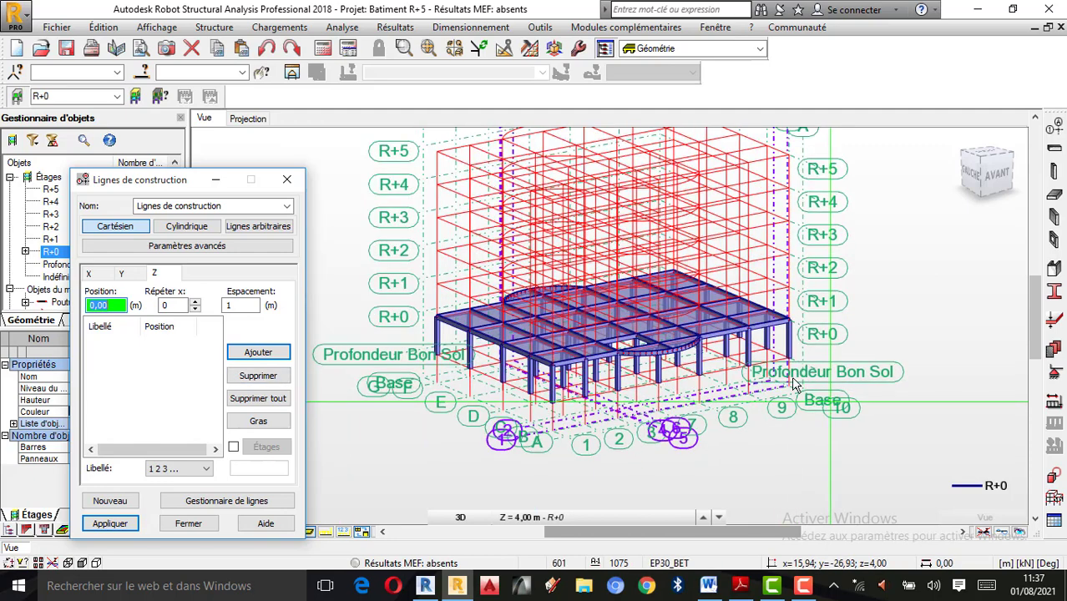
scroll(794, 394, up, 1)
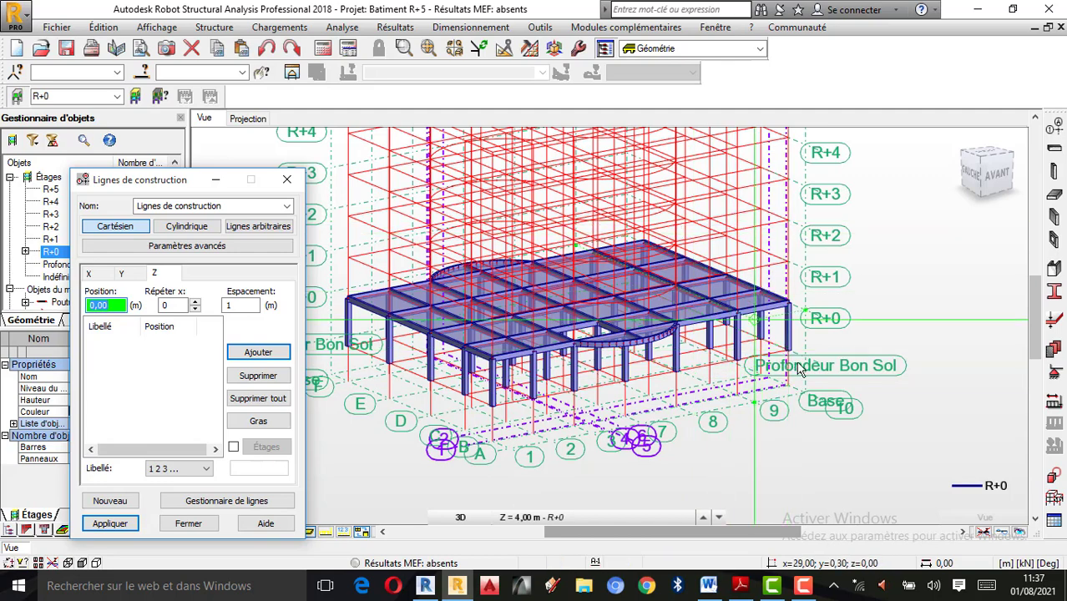
- Add Z construction lines at 0.00 and 2.00 m using one repeat at 2 m spacing, make the 2.00 line bold and apply
scroll(785, 351, up, 1)
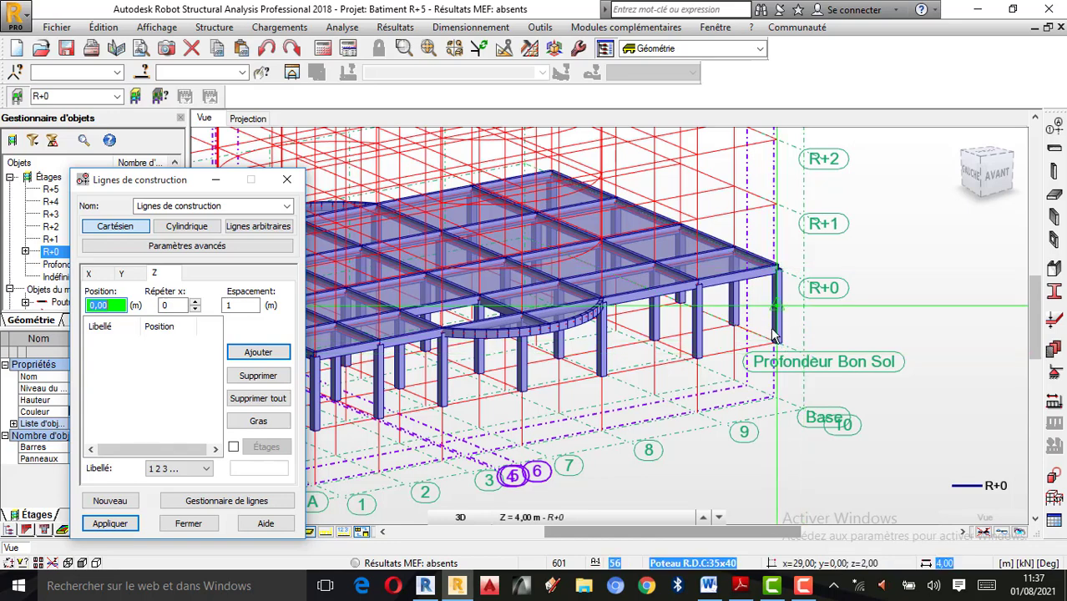
scroll(780, 344, down, 1)
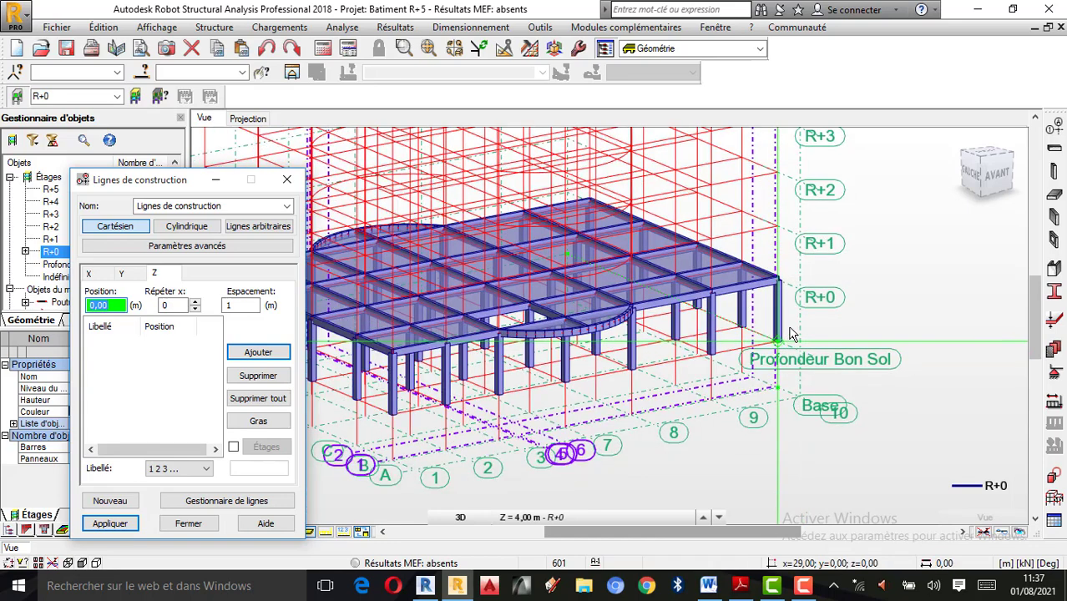
scroll(792, 331, down, 1)
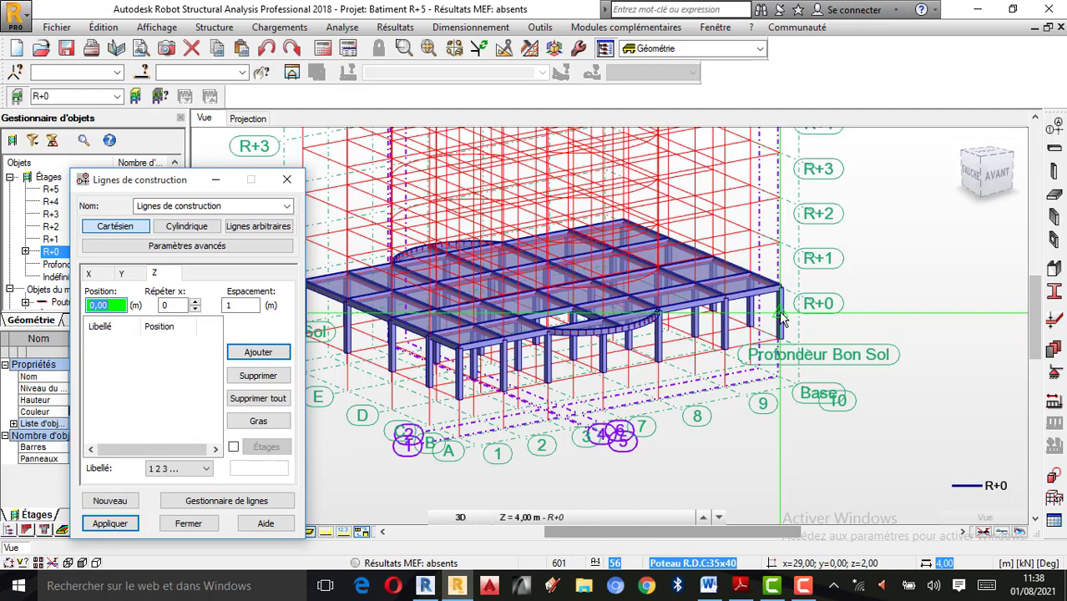
click(195, 302)
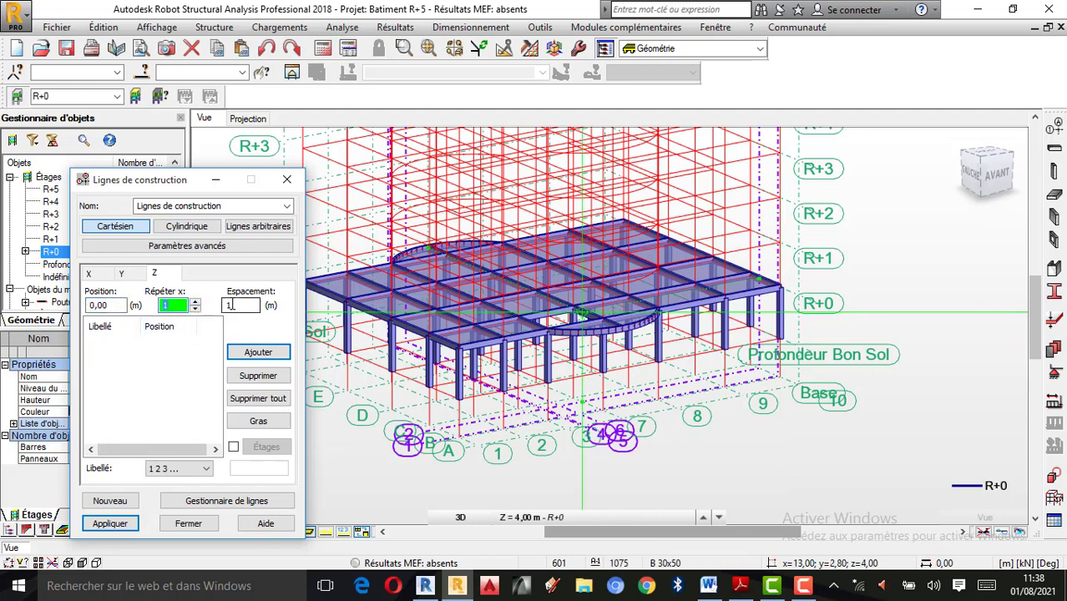
double_click(232, 305)
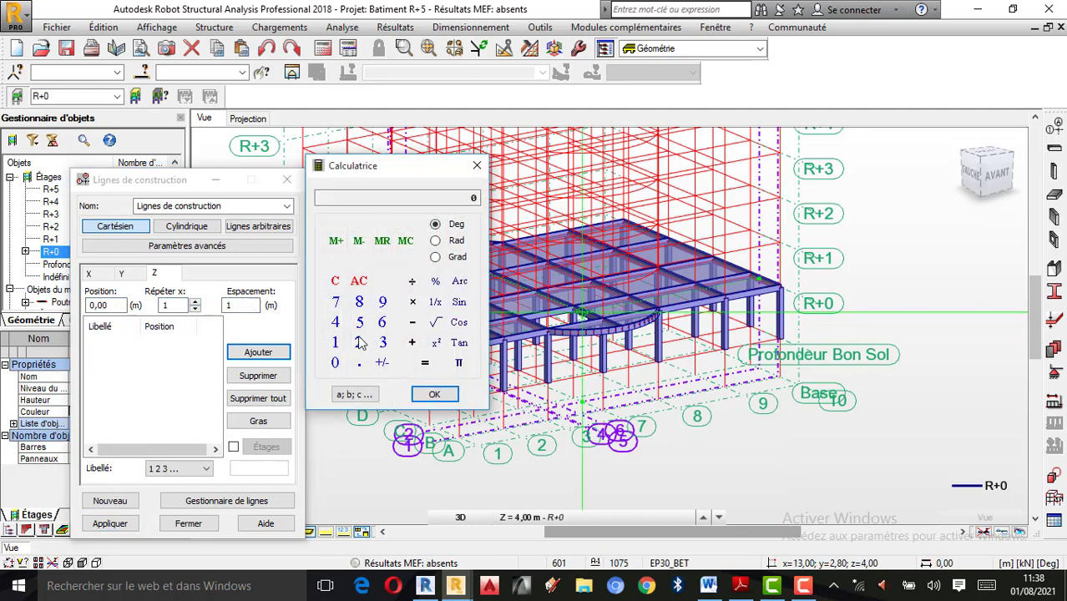
click(430, 395)
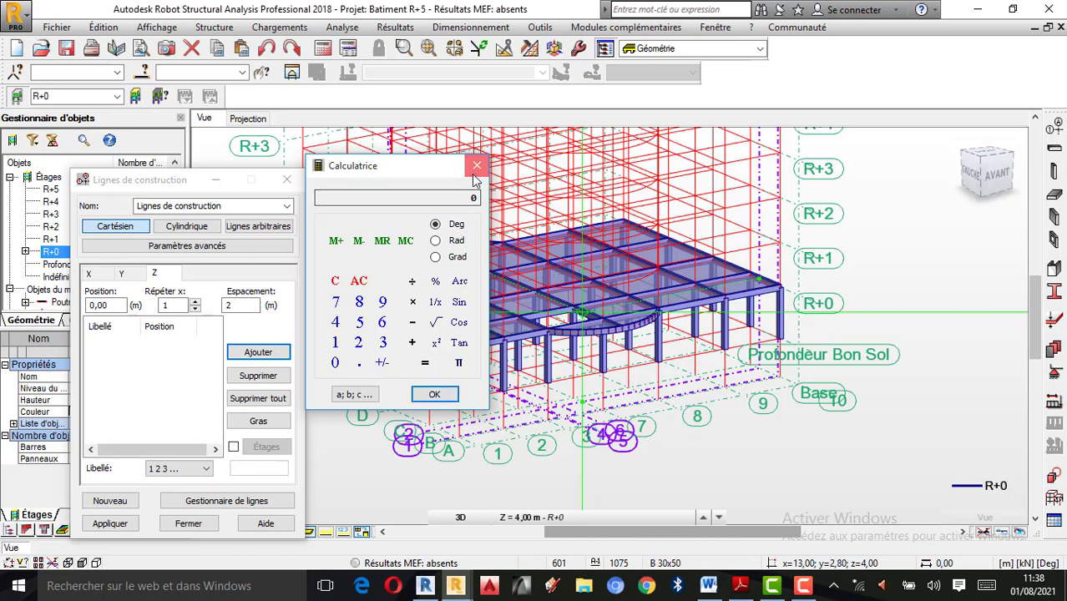
click(261, 354)
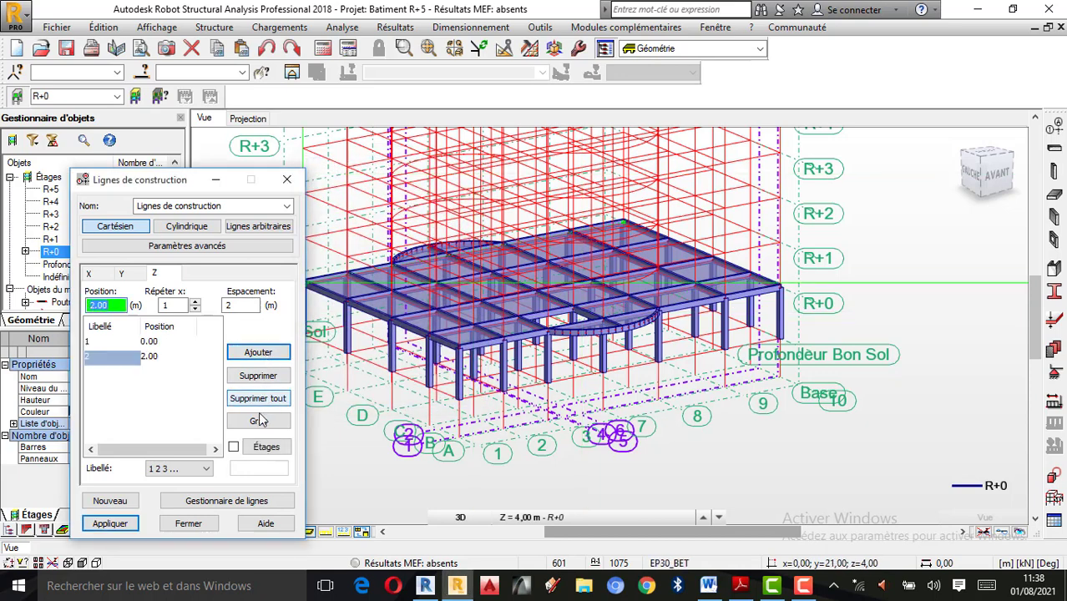
click(111, 524)
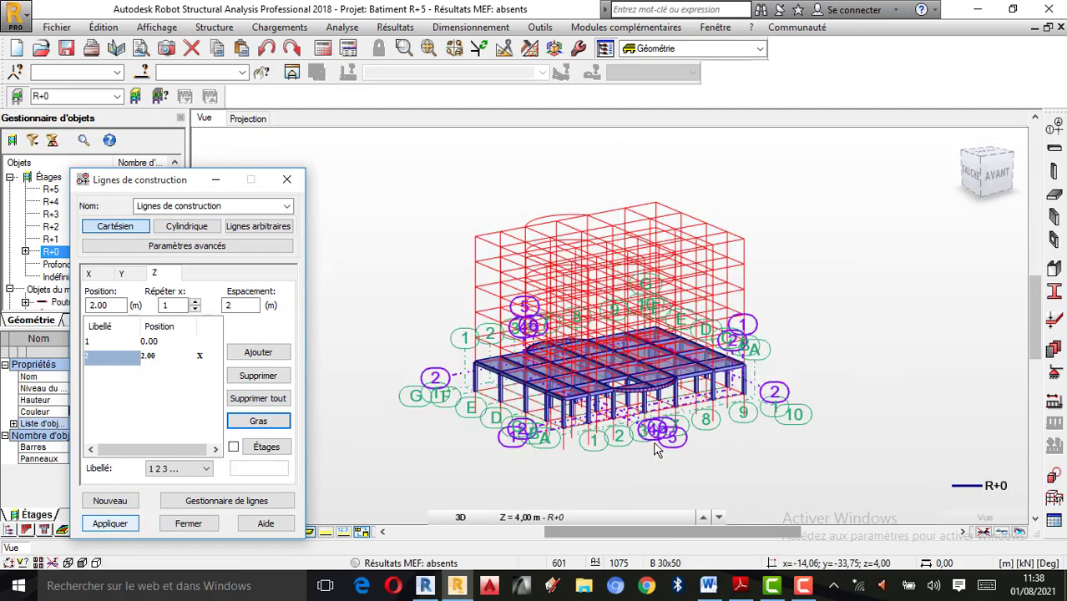
- Examine the new Z construction lines around storey R+0 from several 3D angles and close the construction lines dialog
scroll(716, 409, up, 3)
scroll(716, 410, up, 2)
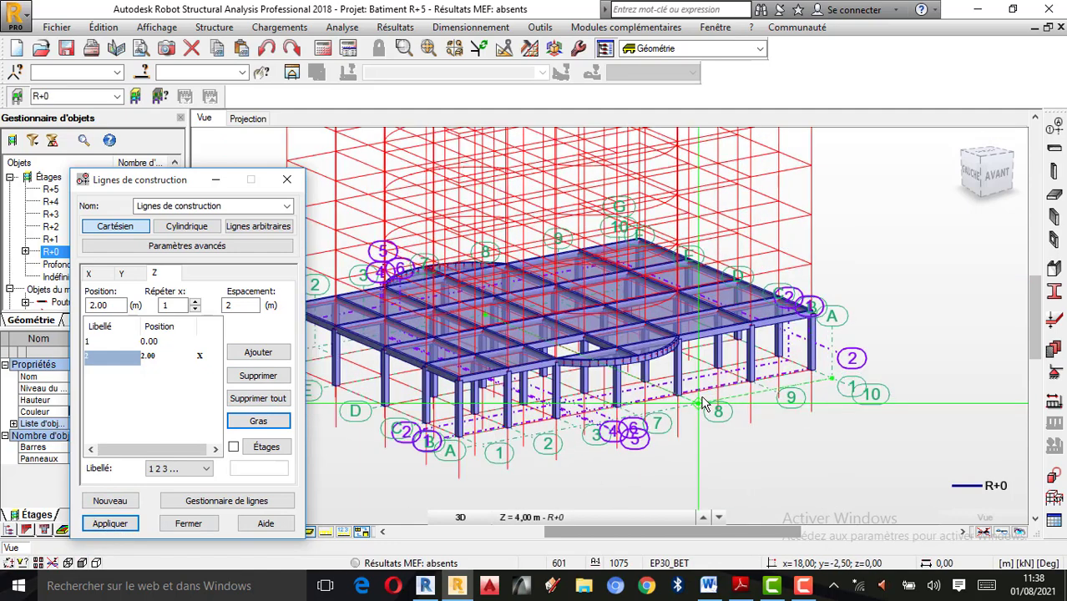
right_click(930, 269)
click(881, 327)
drag(877, 326, 806, 326)
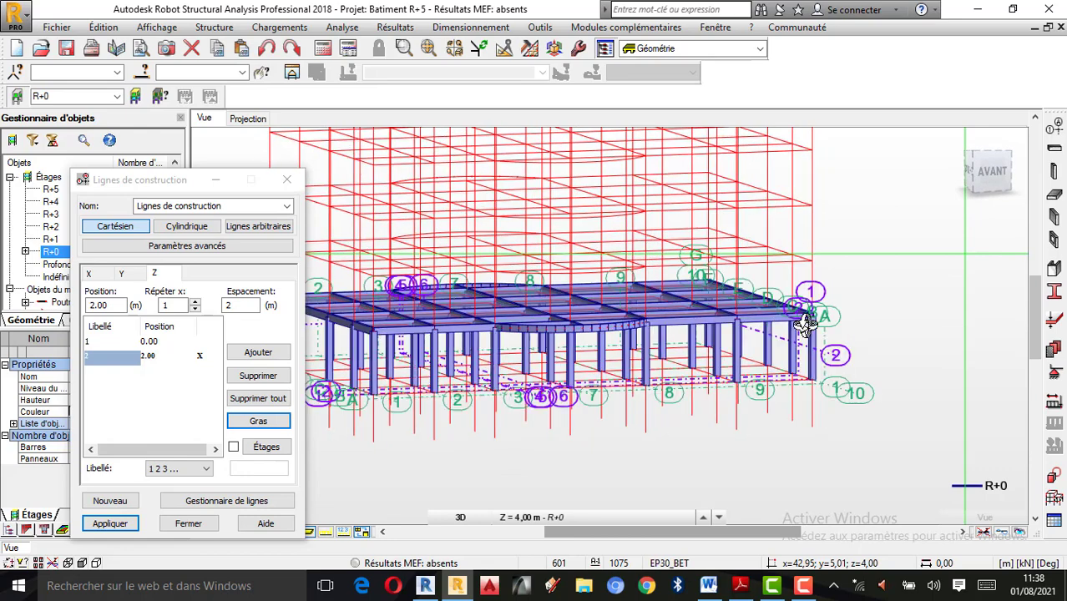
mouse_move(821, 281)
mouse_down()
mouse_move(791, 295)
mouse_move(819, 293)
mouse_up()
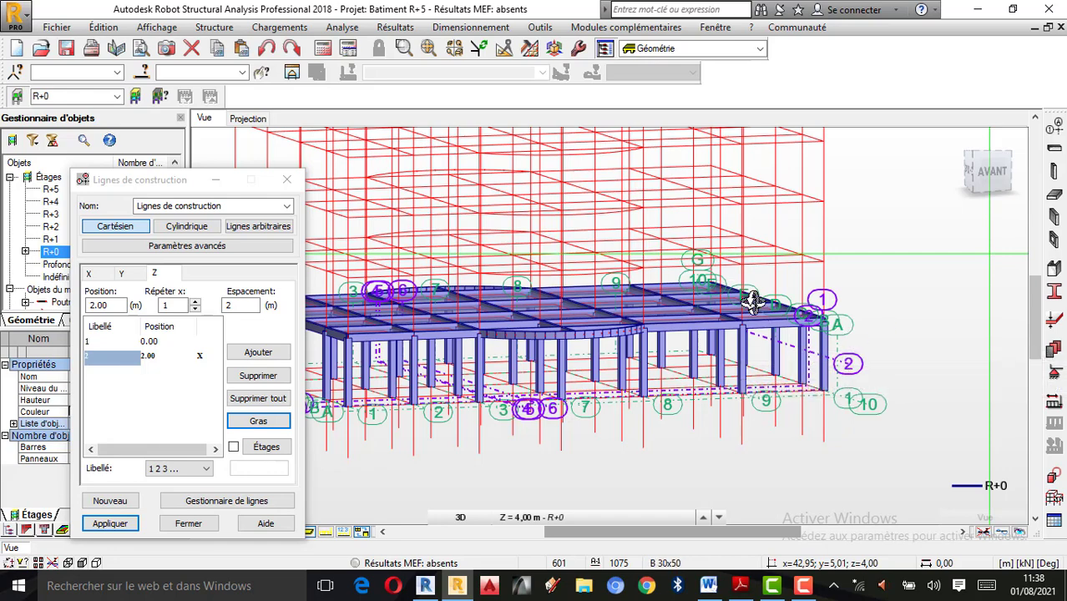
drag(831, 276, 825, 353)
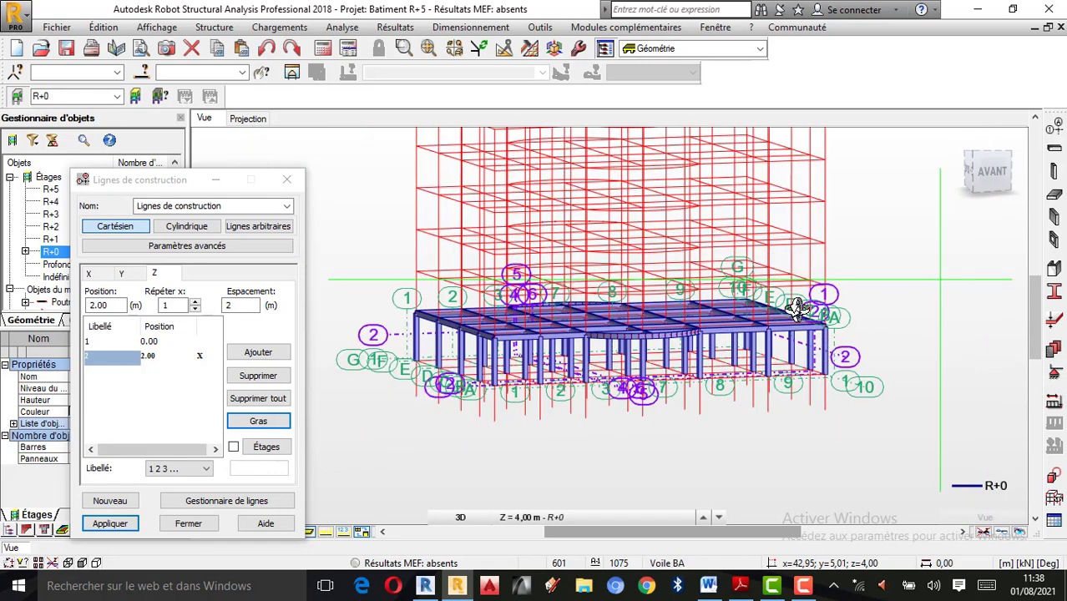
drag(821, 242, 814, 247)
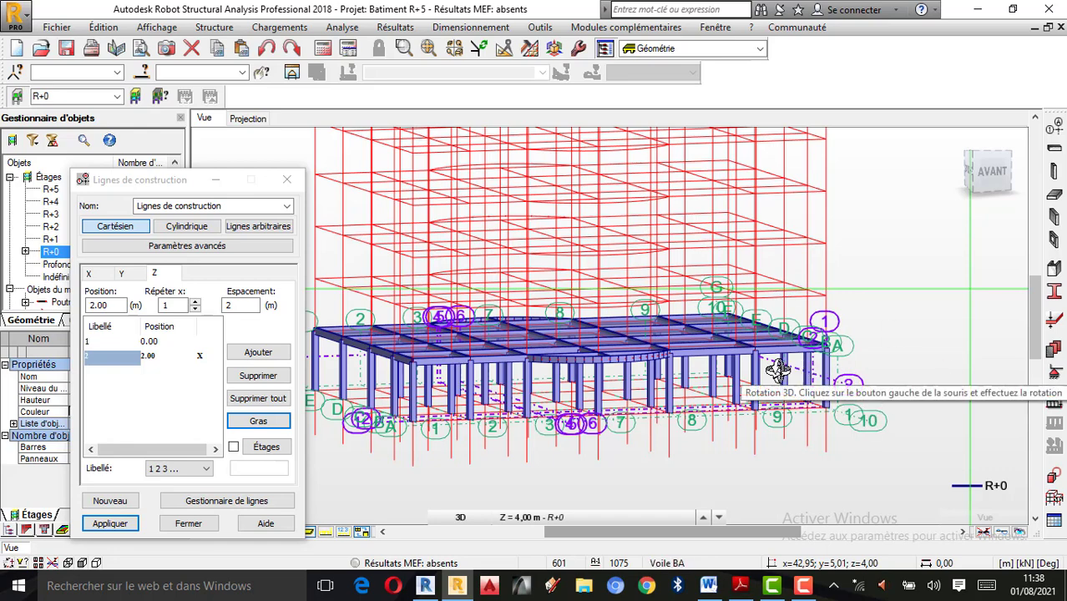
drag(690, 395, 696, 421)
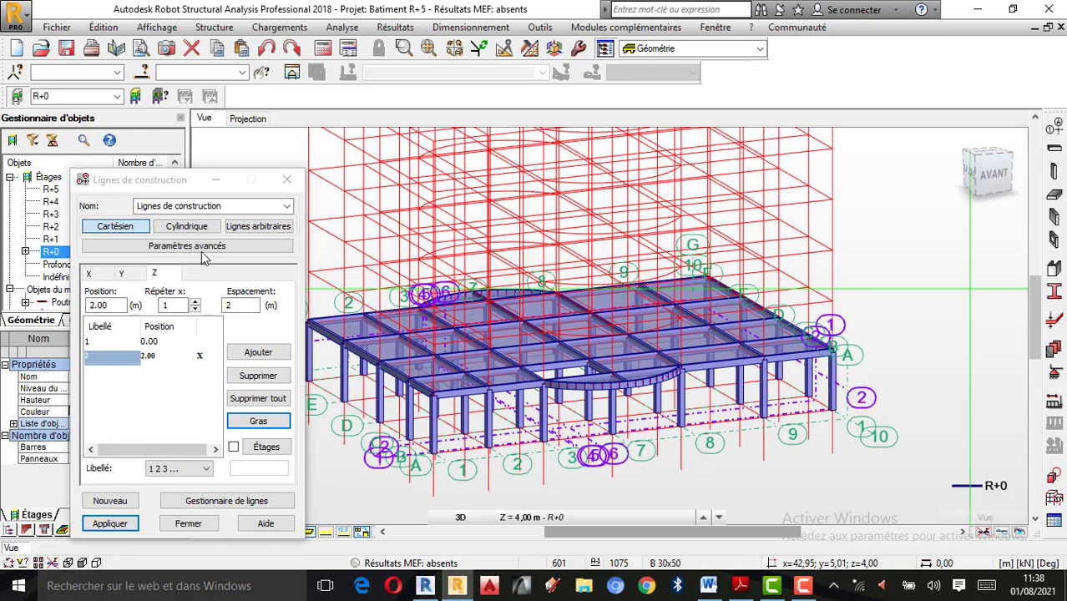
click(294, 186)
- Inspect storey R+0 in 3D and in the plan projection, focusing on the slab opening between lines 3 and 7
scroll(700, 368, down, 1)
right_click(832, 281)
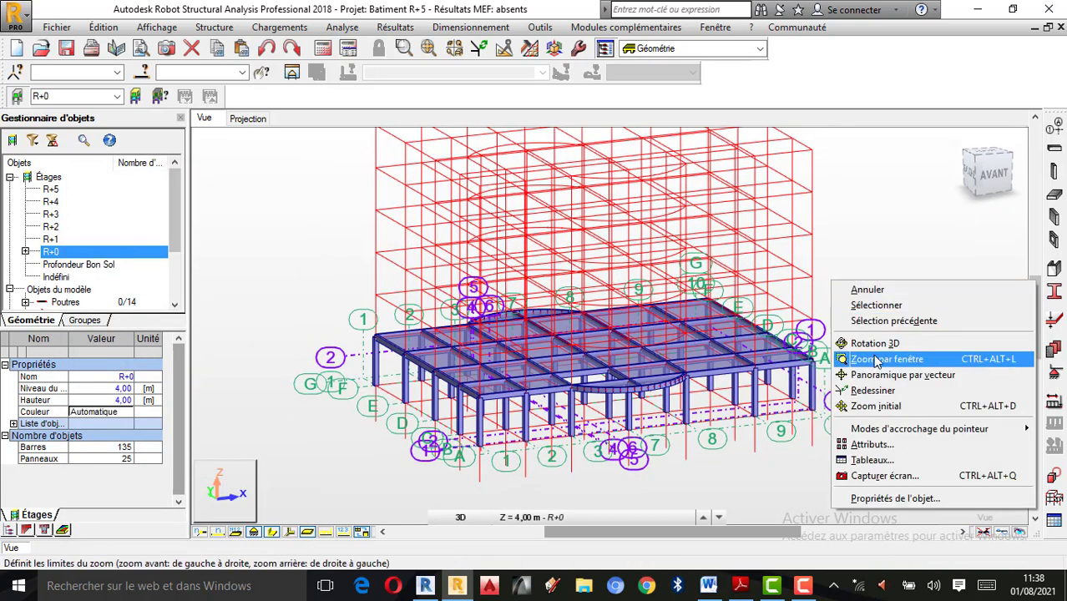
click(874, 343)
drag(716, 341, 645, 420)
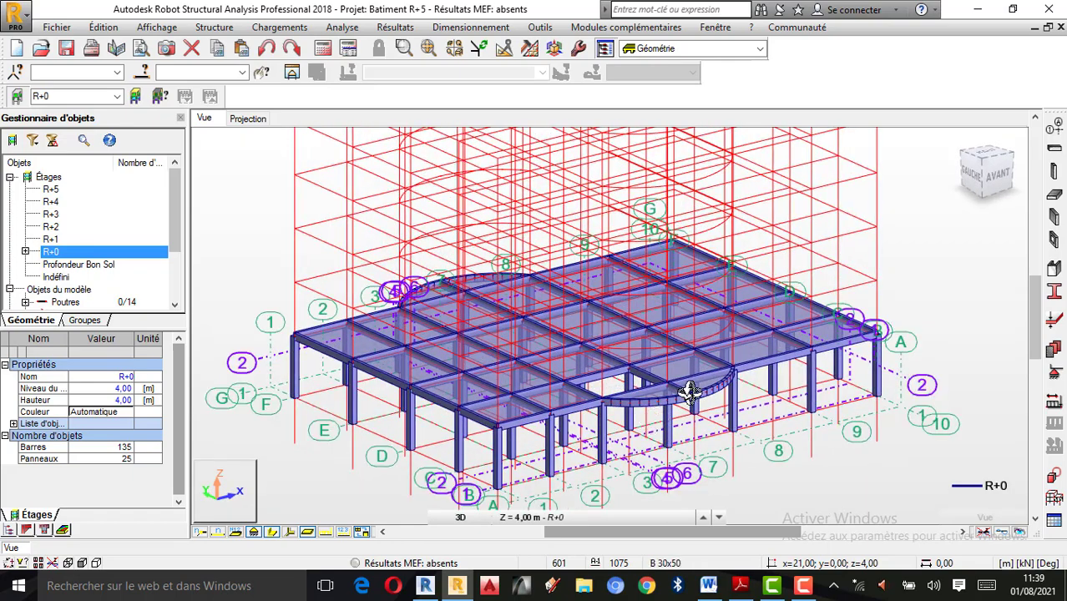
click(247, 120)
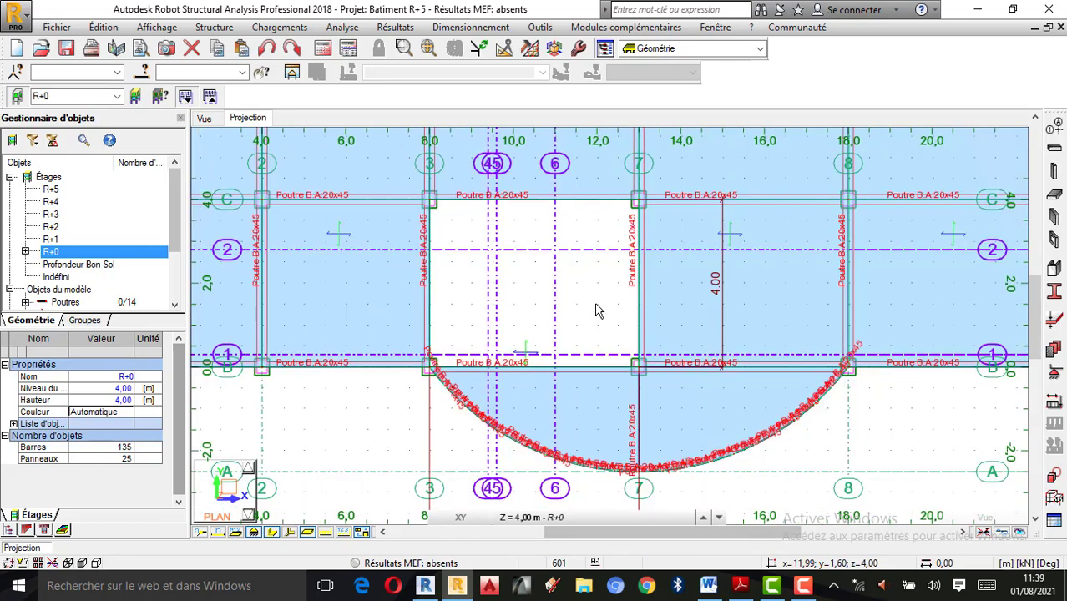
scroll(598, 311, down, 2)
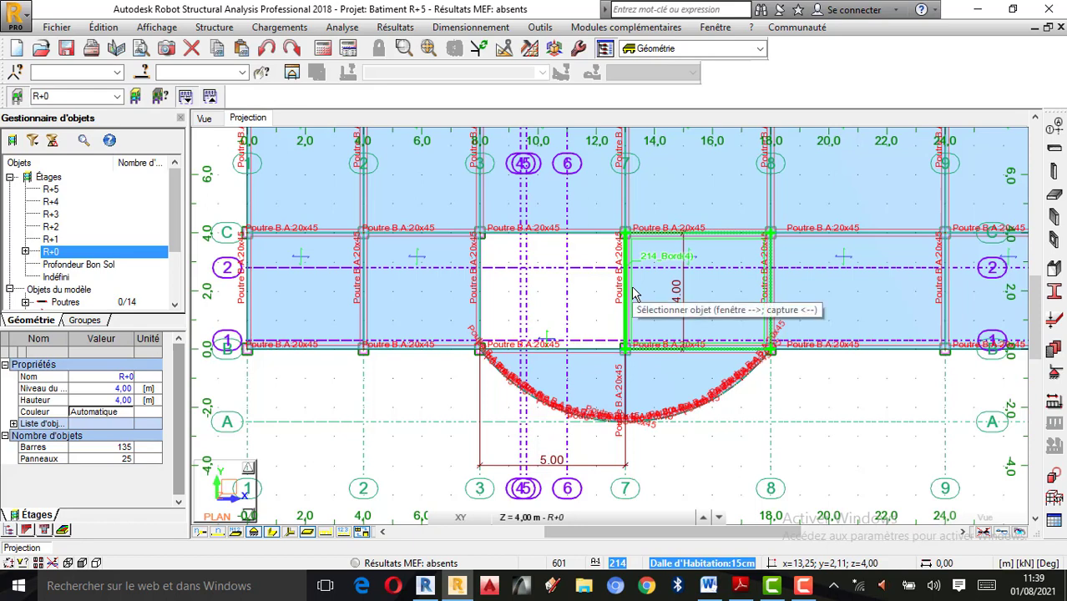
scroll(618, 275, up, 2)
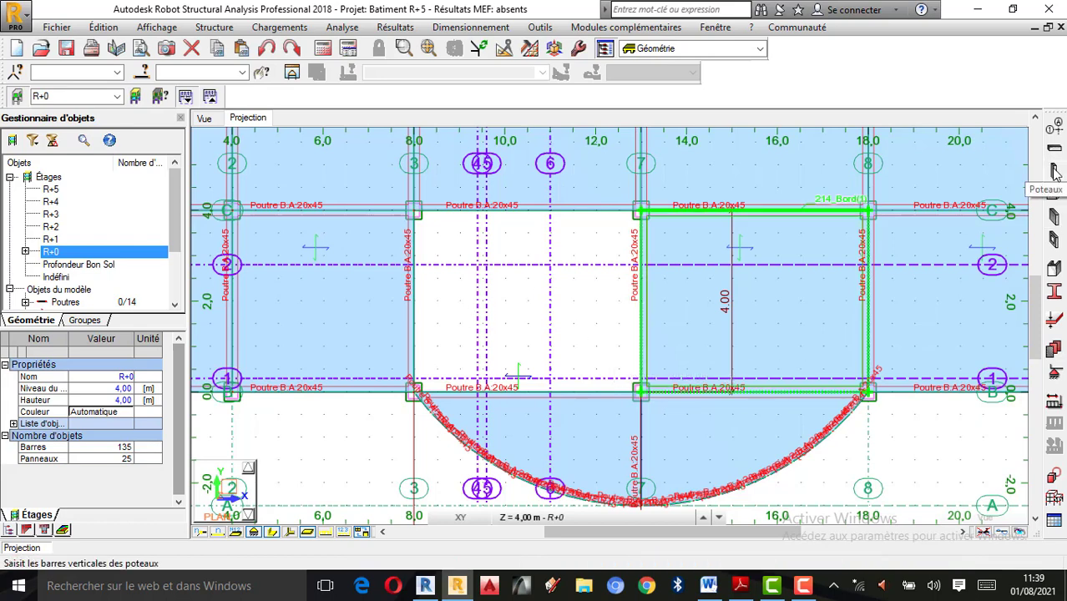
click(1053, 269)
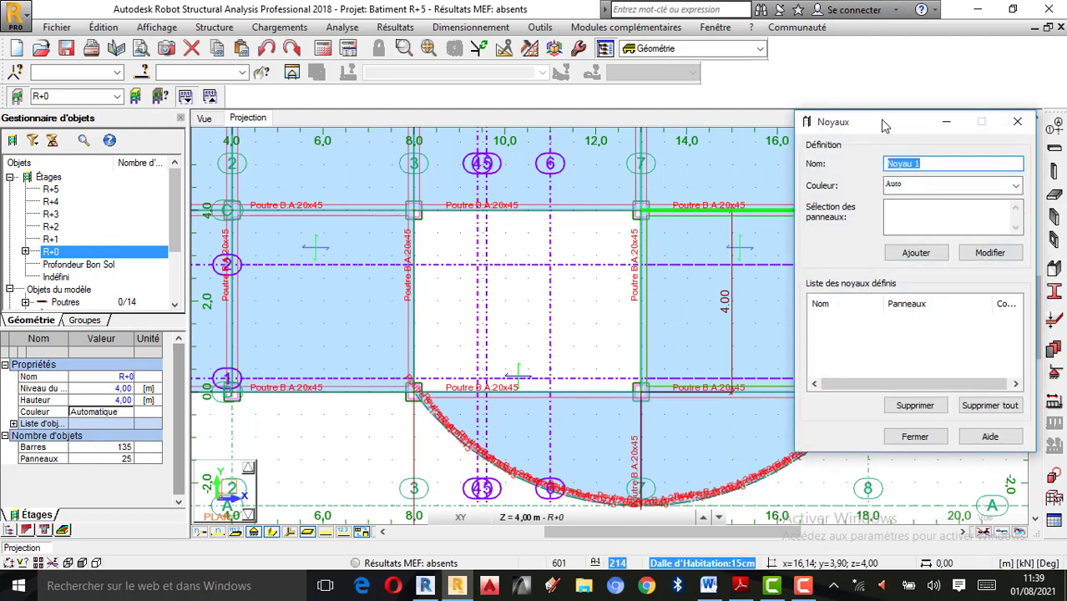
drag(872, 131, 735, 152)
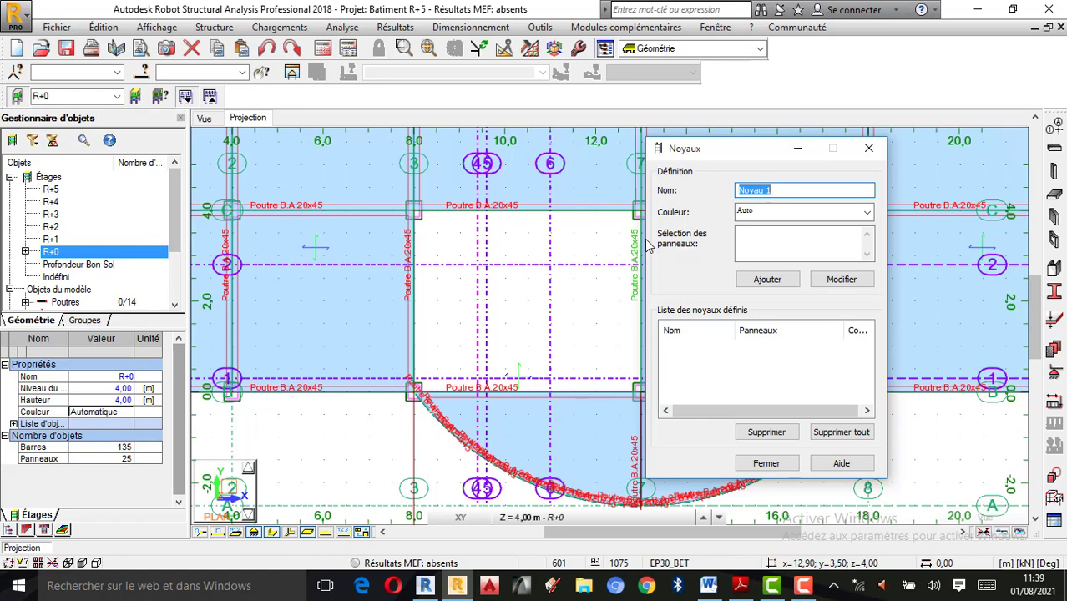
click(868, 150)
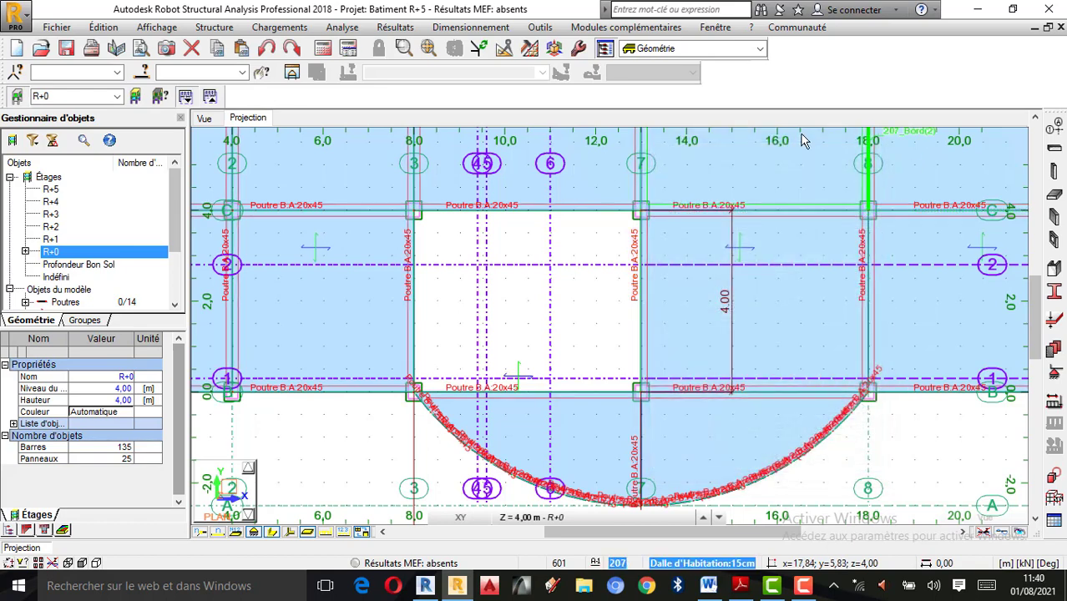
- Start the wall (Voile) command and set a new uniform panel thickness of 12 cm
click(1056, 220)
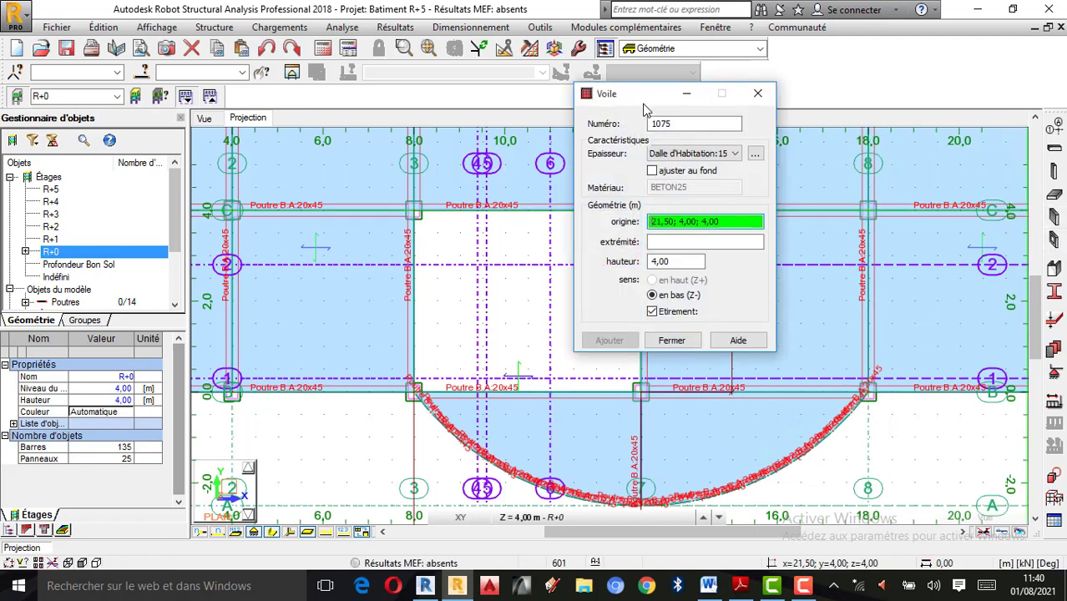
drag(642, 100, 260, 109)
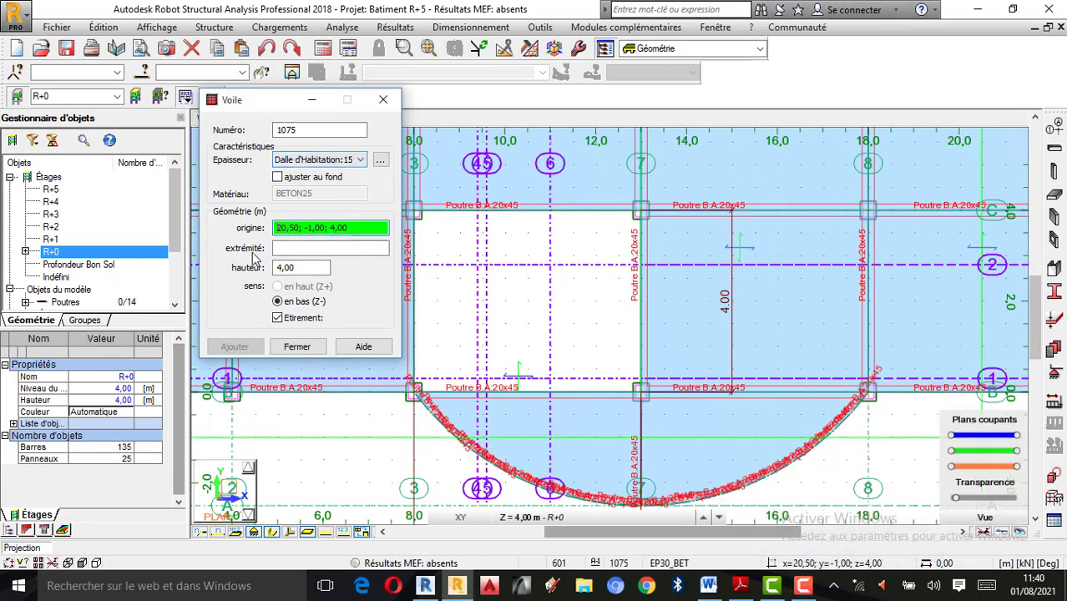
click(380, 160)
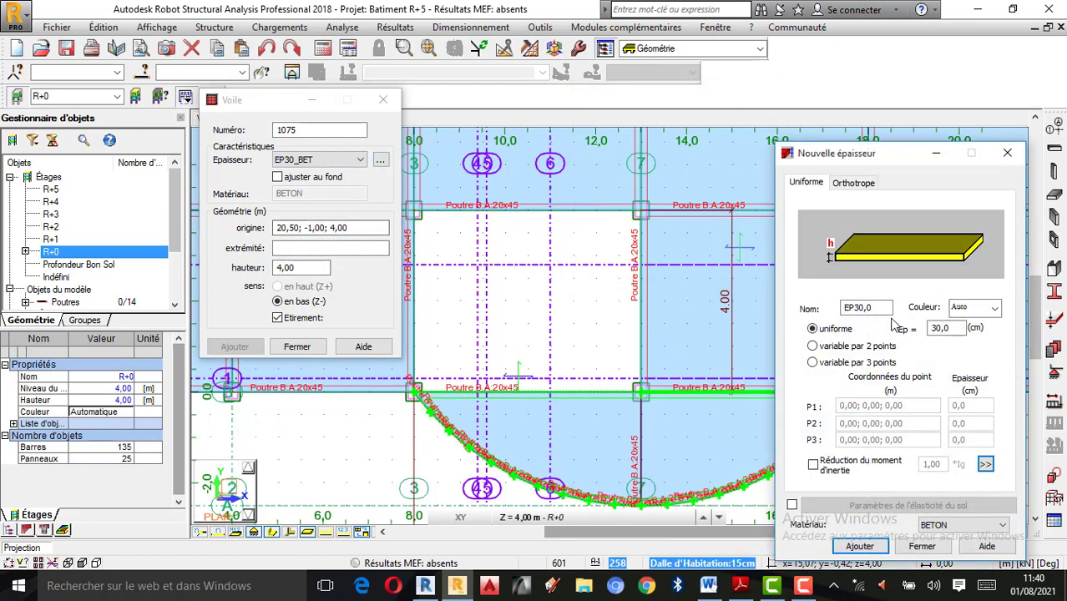
double_click(947, 330)
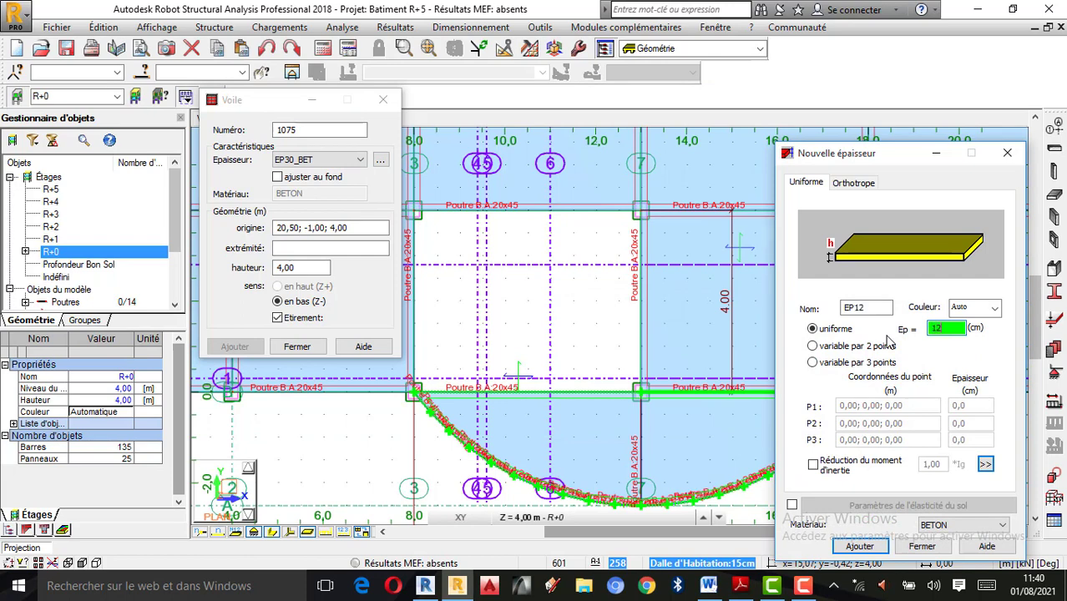
double_click(937, 327)
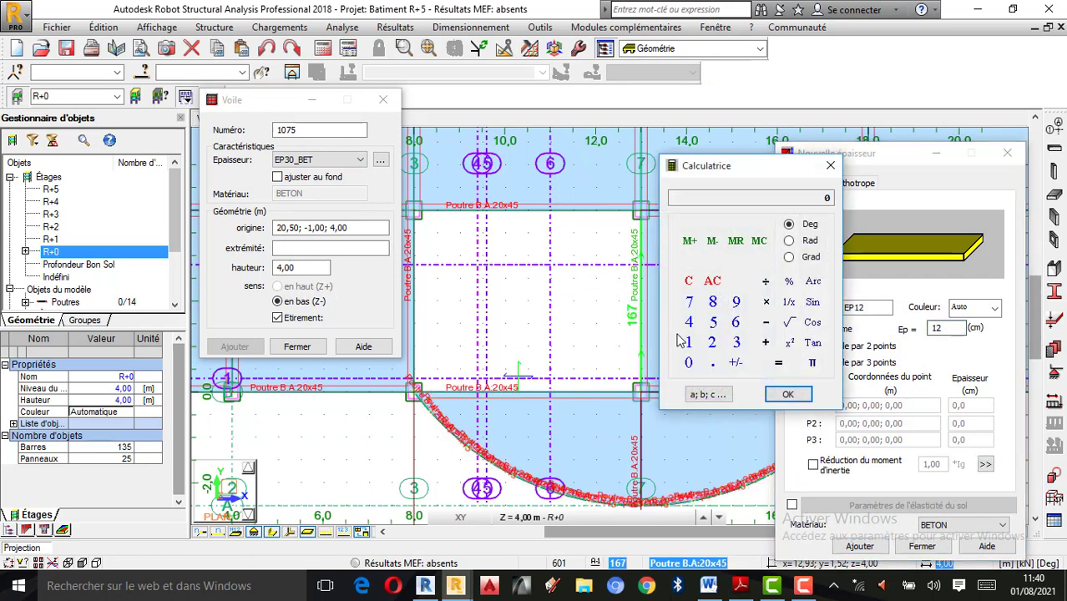
click(695, 365)
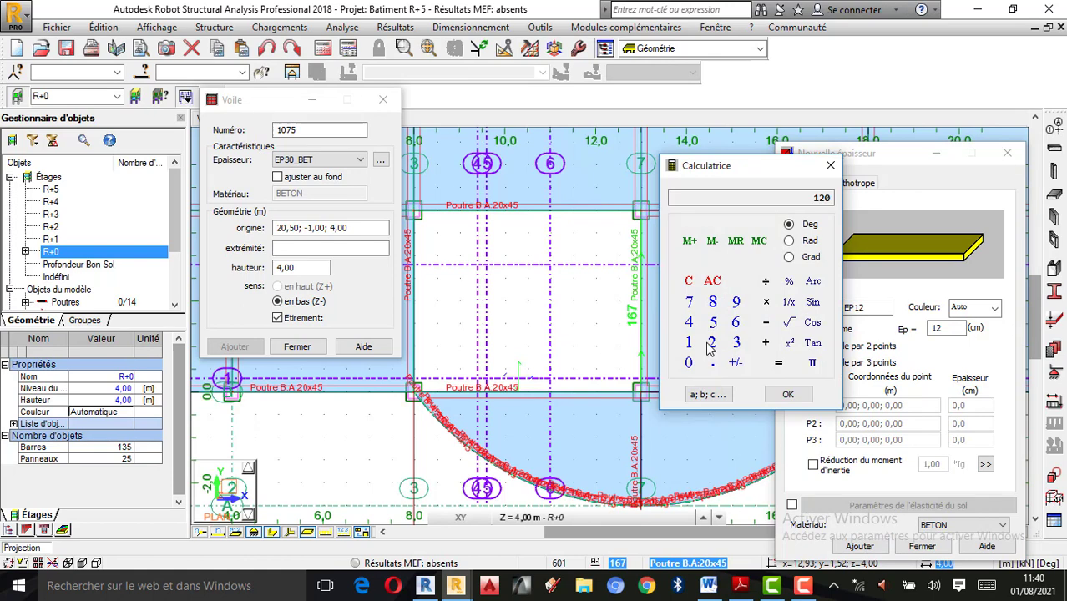
click(695, 276)
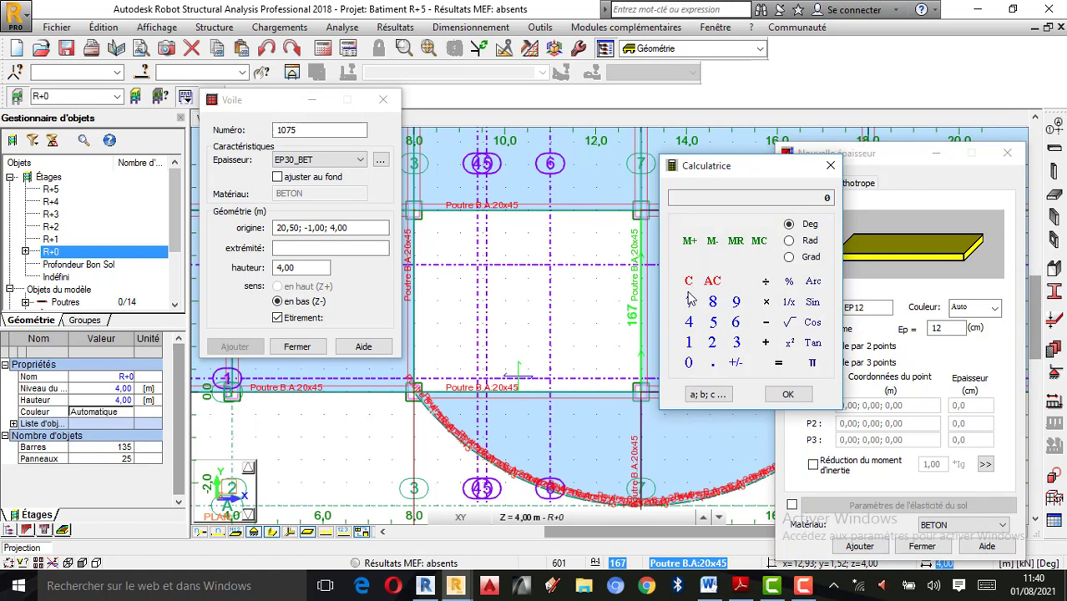
click(689, 342)
click(787, 394)
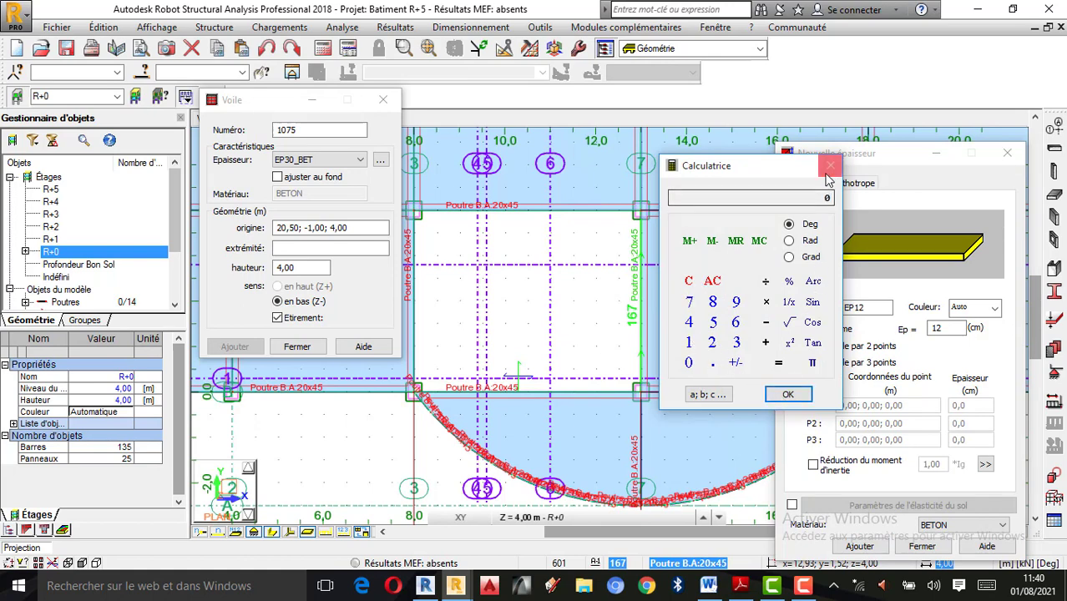
- Give the new thickness the material BETON25 and the name "Cage d'ascenseur ép:12", add it and close the thickness definition
click(1000, 524)
click(940, 252)
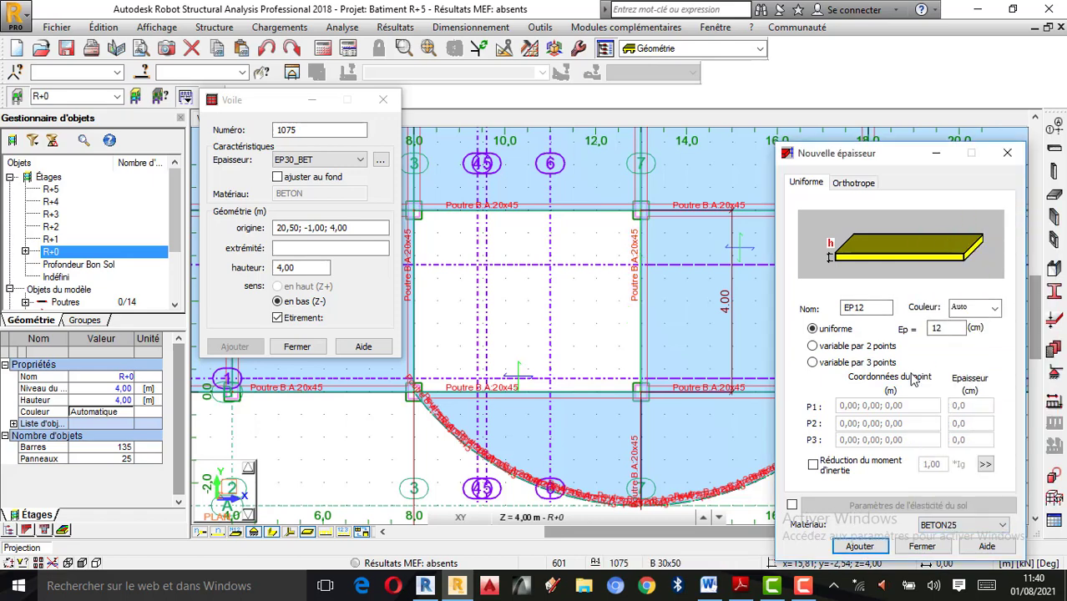
double_click(883, 308)
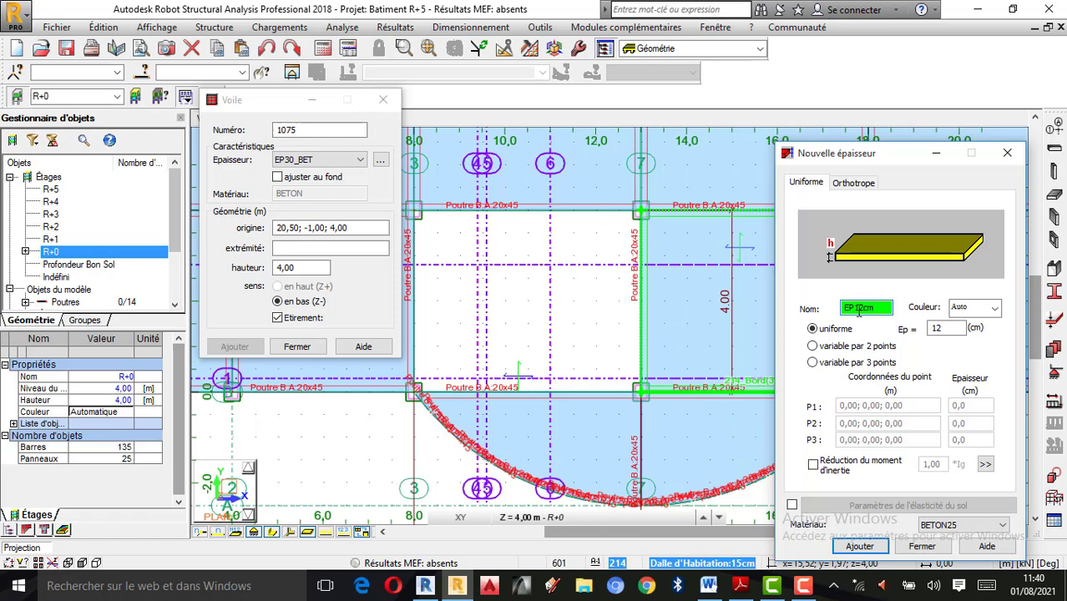
drag(858, 308, 777, 318)
text(cm)
key(Right)
key(Right)
text(ep)
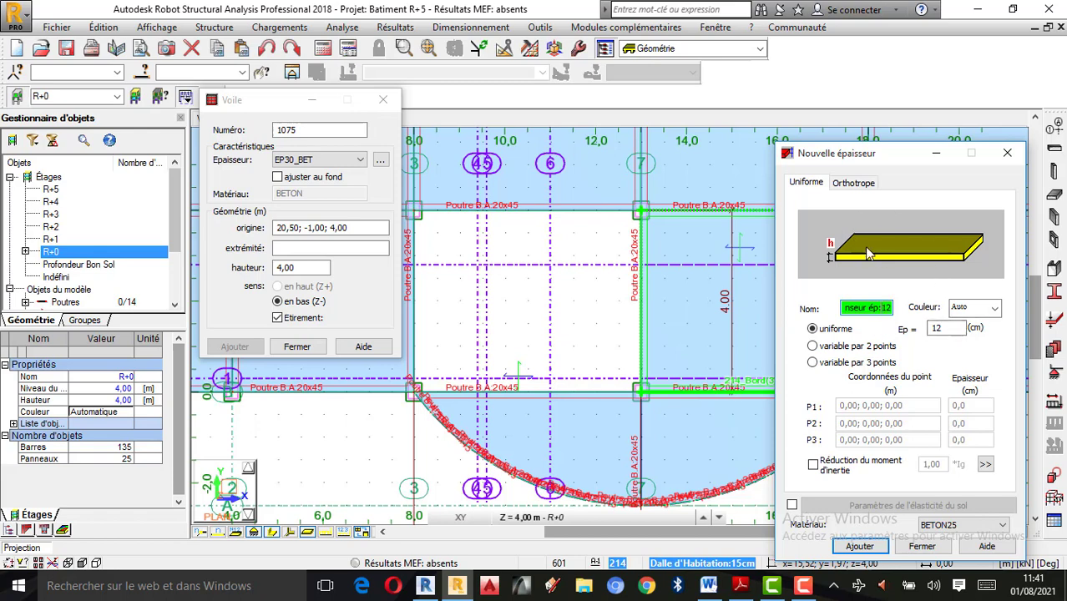
click(858, 546)
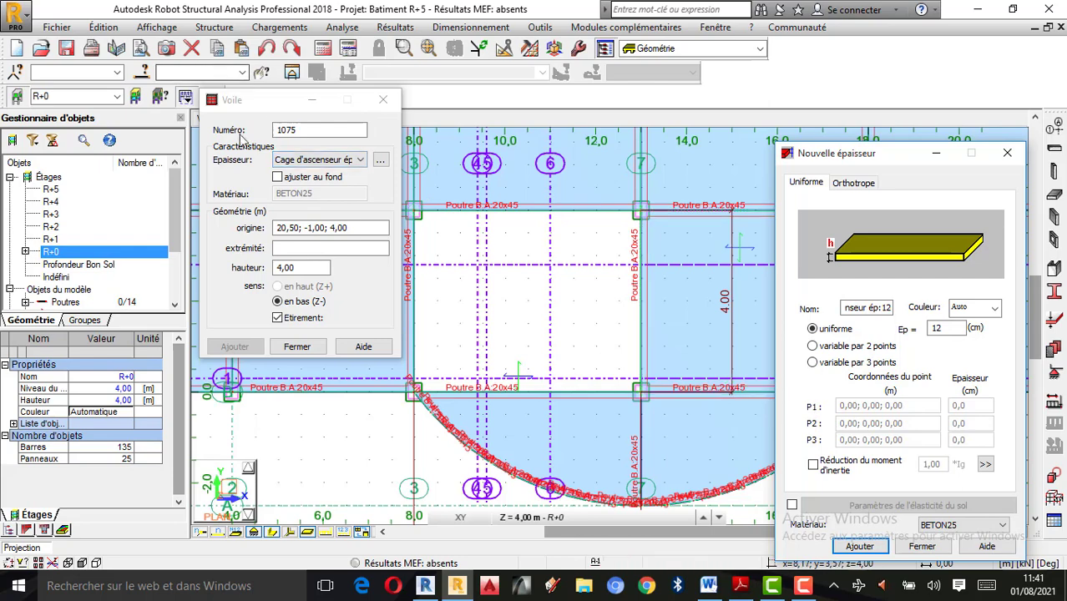
click(923, 547)
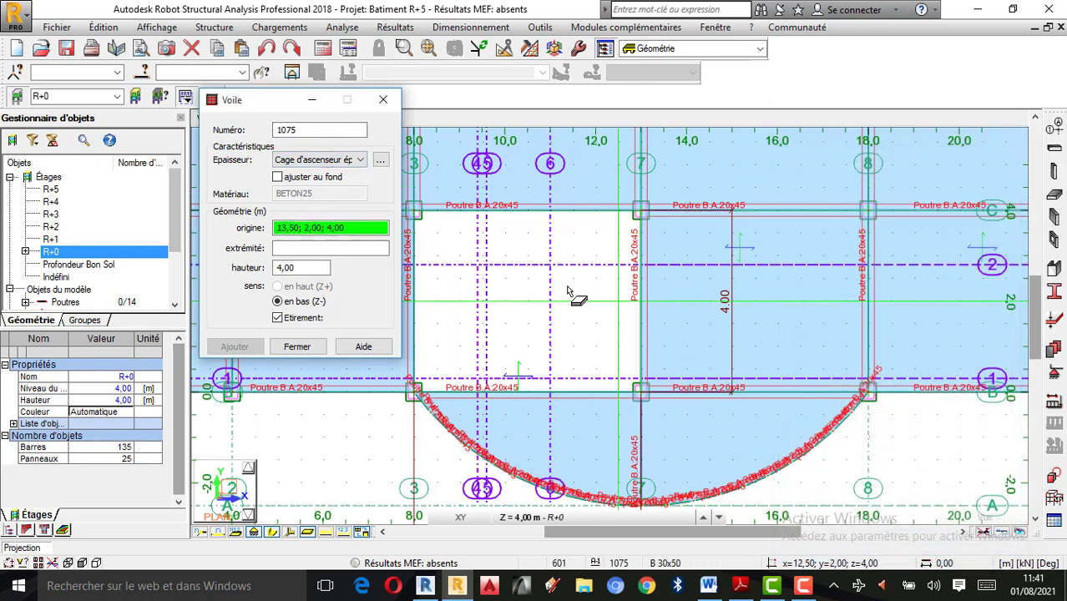
- Leave the wall command and dimension the distance from line 6 to line 7 along horizontal line 1
scroll(441, 242, down, 2)
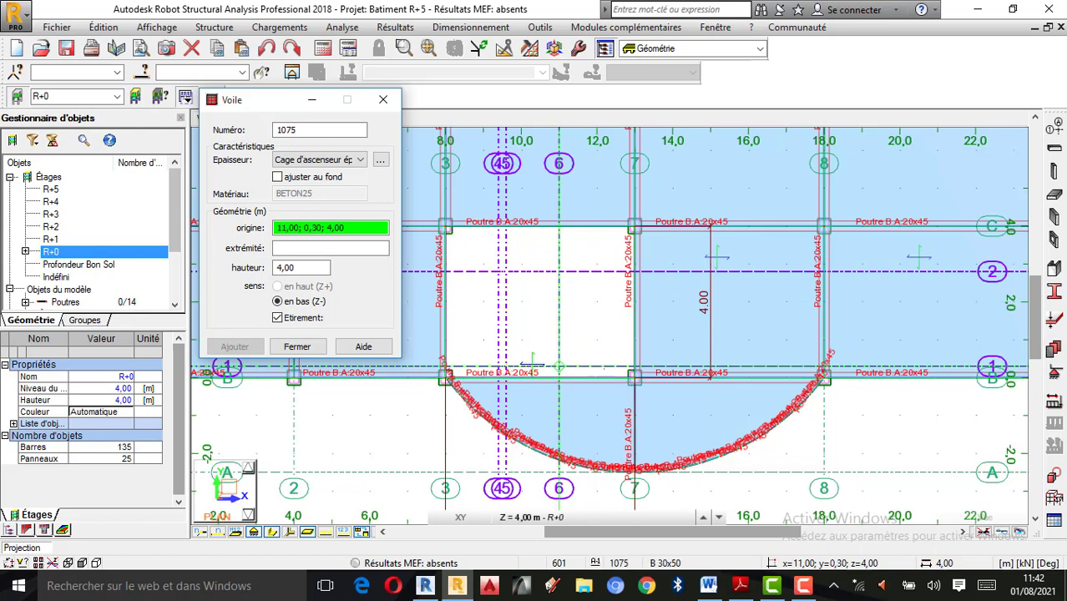
scroll(532, 365, up, 2)
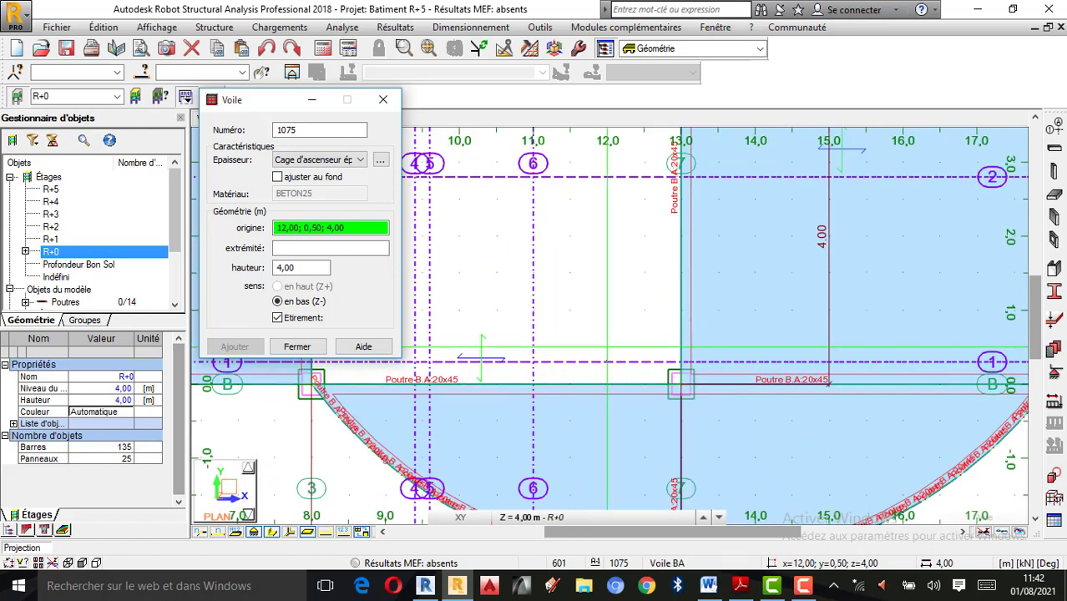
click(384, 101)
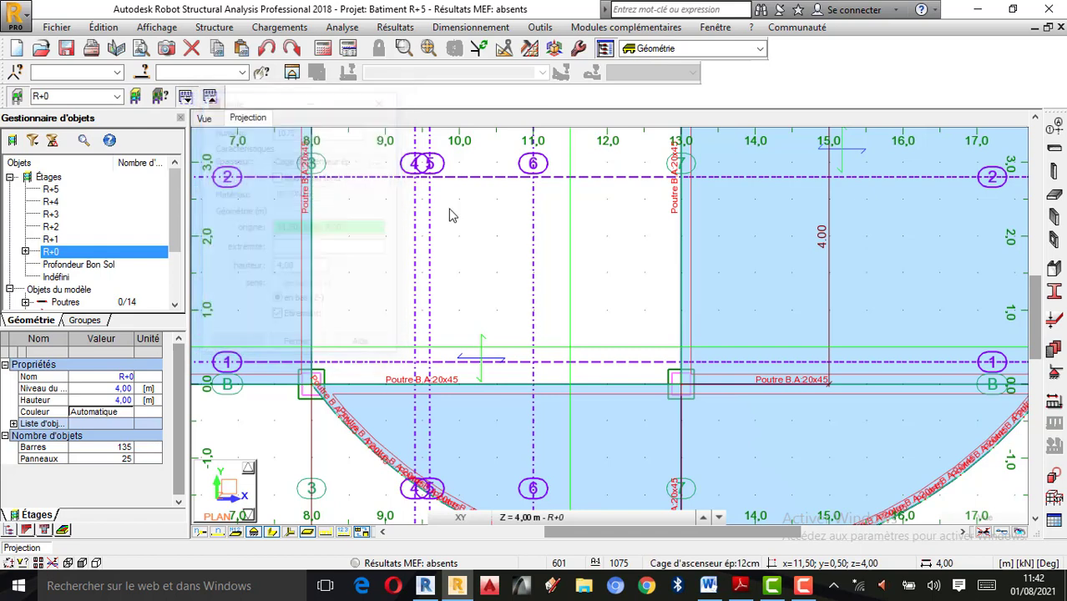
click(537, 32)
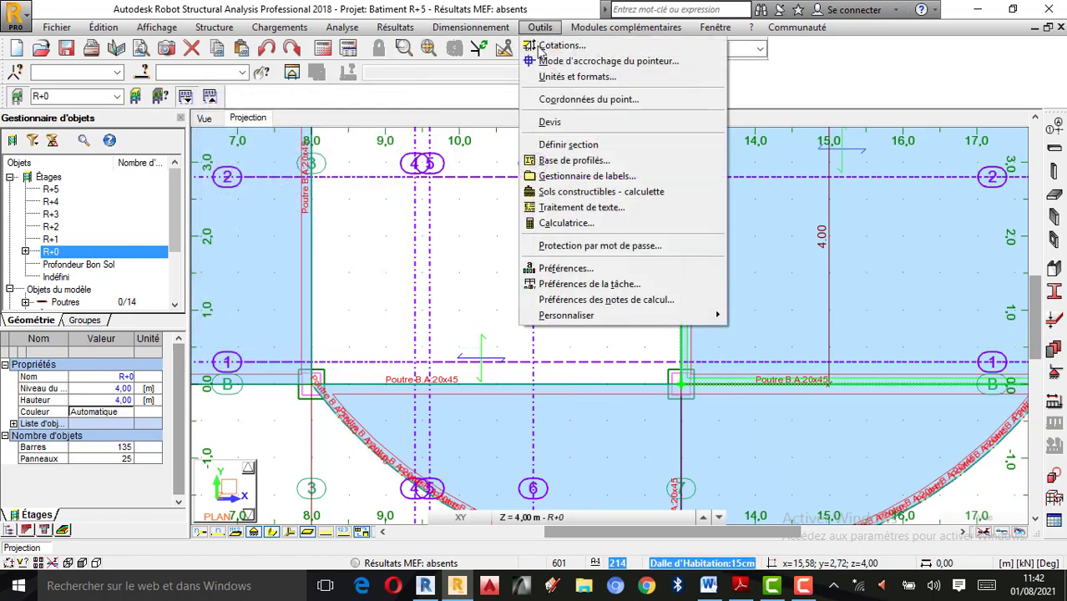
click(557, 43)
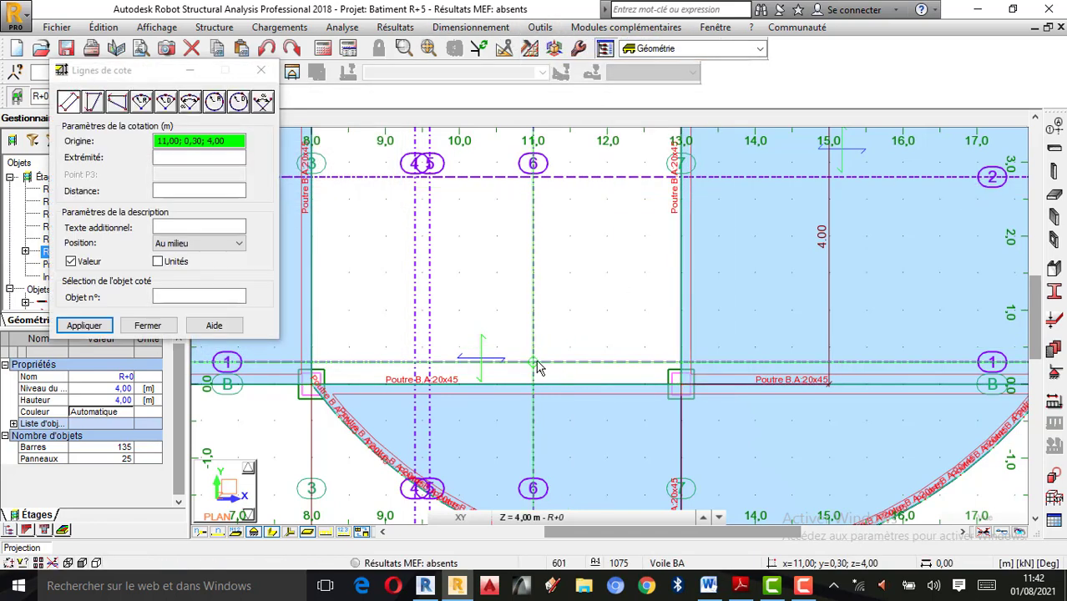
click(534, 364)
click(681, 364)
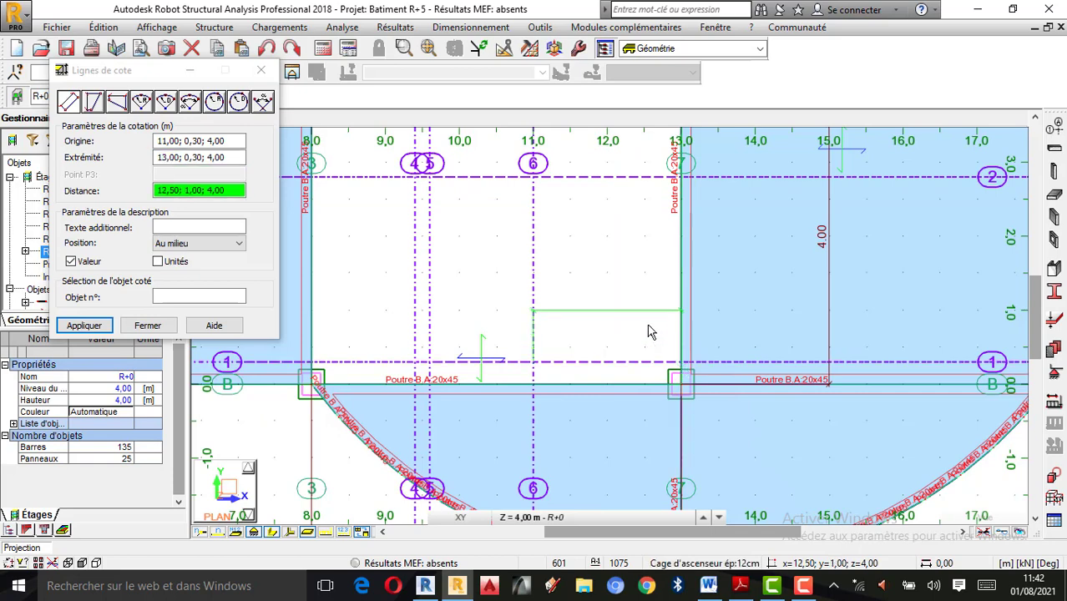
click(651, 334)
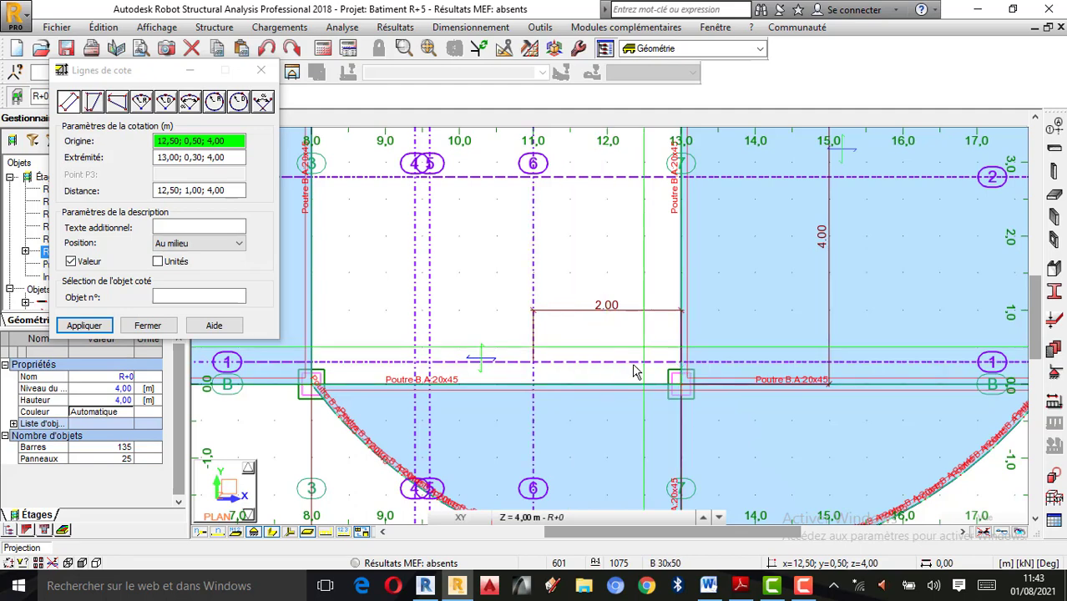
- Close the dimension lines dialog and delete the dimension between lines 6 and 7
click(261, 70)
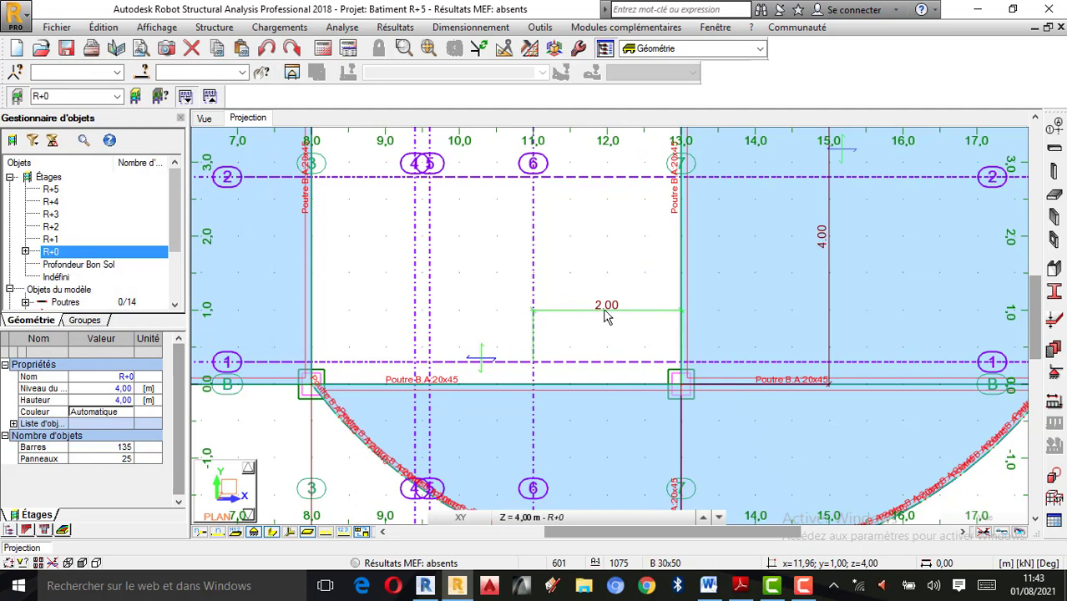
click(606, 313)
key(Delete)
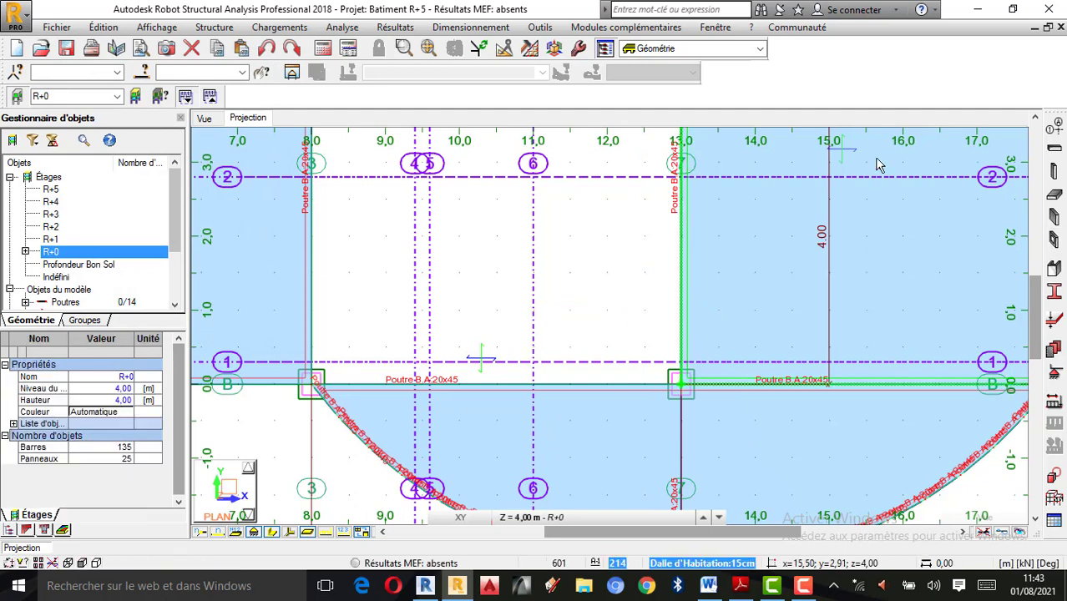
- Add a bold X construction line at 11.25 m, offset 0,25 m from the line at 11.00 m
click(1054, 127)
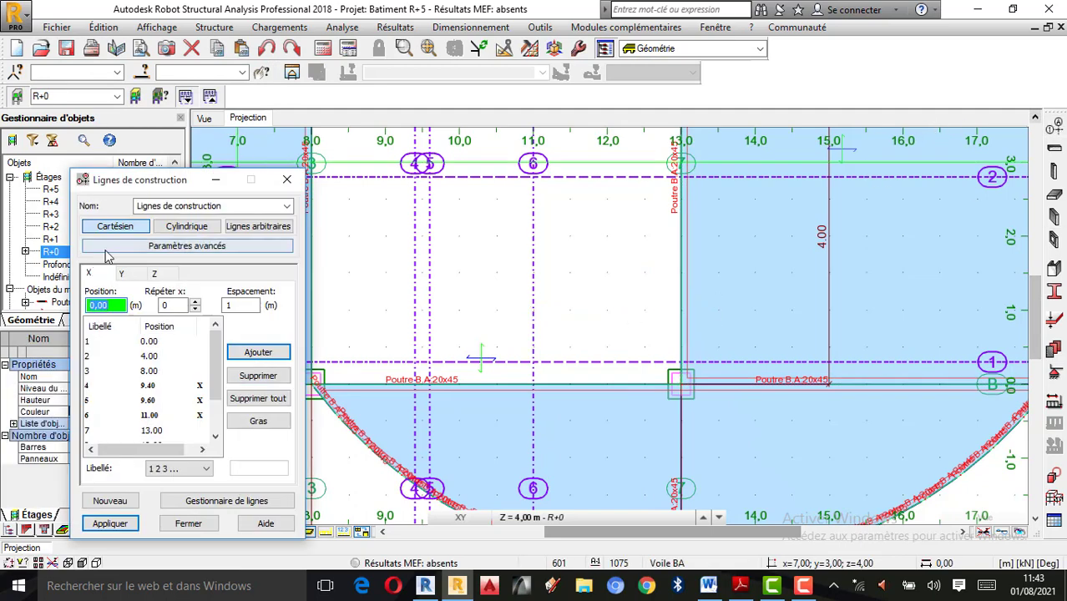
scroll(564, 282, down, 2)
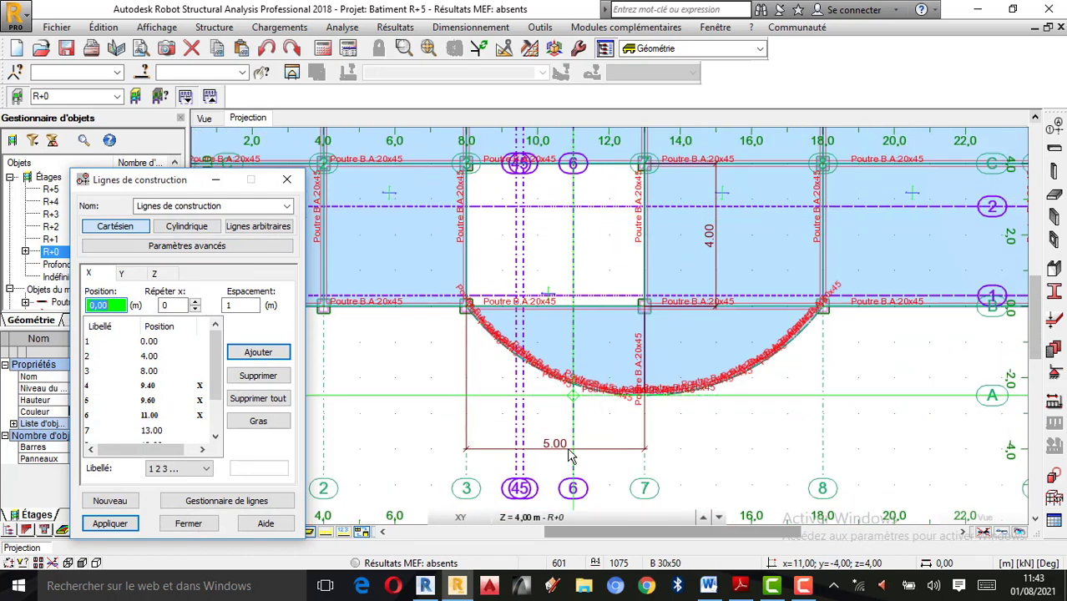
scroll(570, 456, down, 1)
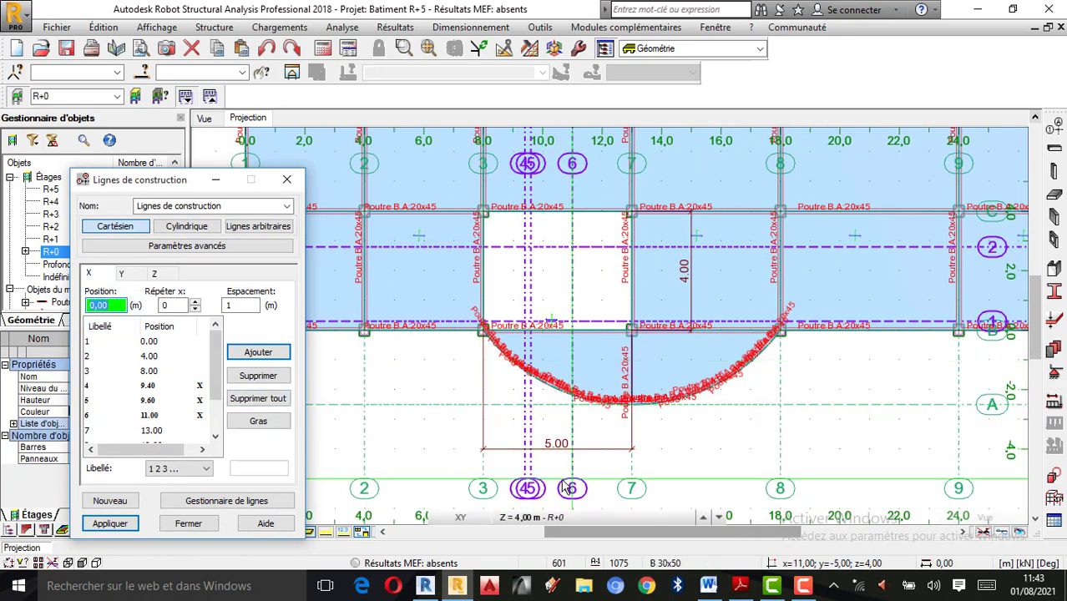
click(91, 416)
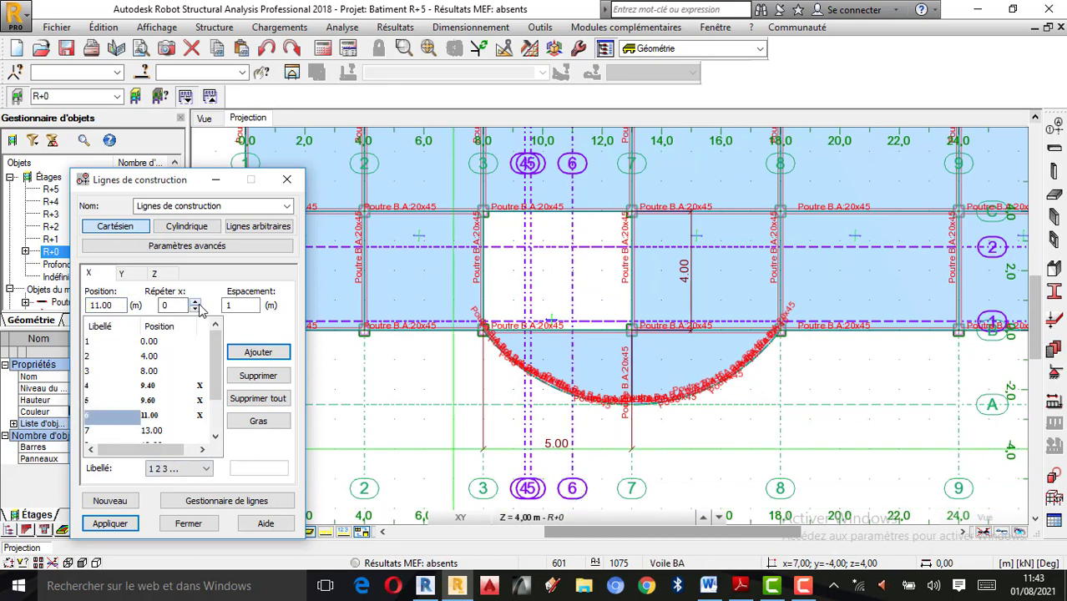
double_click(239, 306)
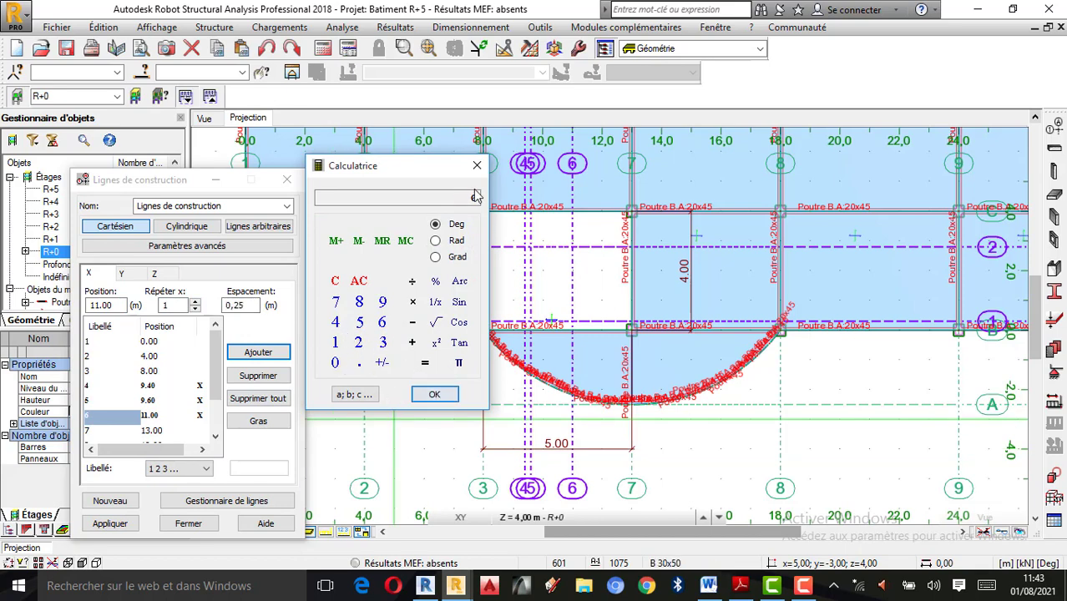
click(477, 166)
click(258, 352)
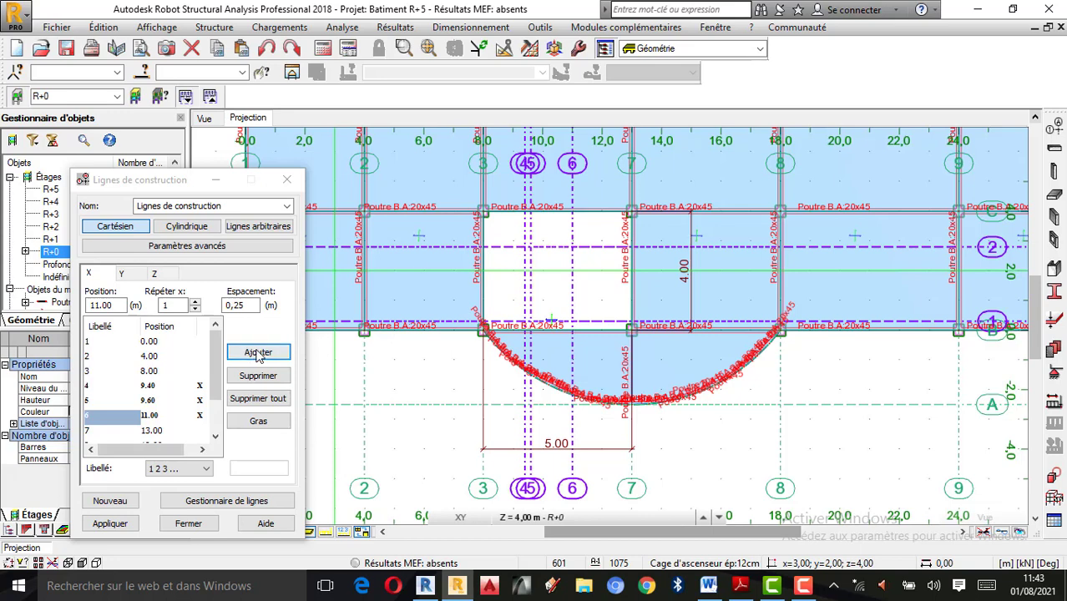
click(263, 423)
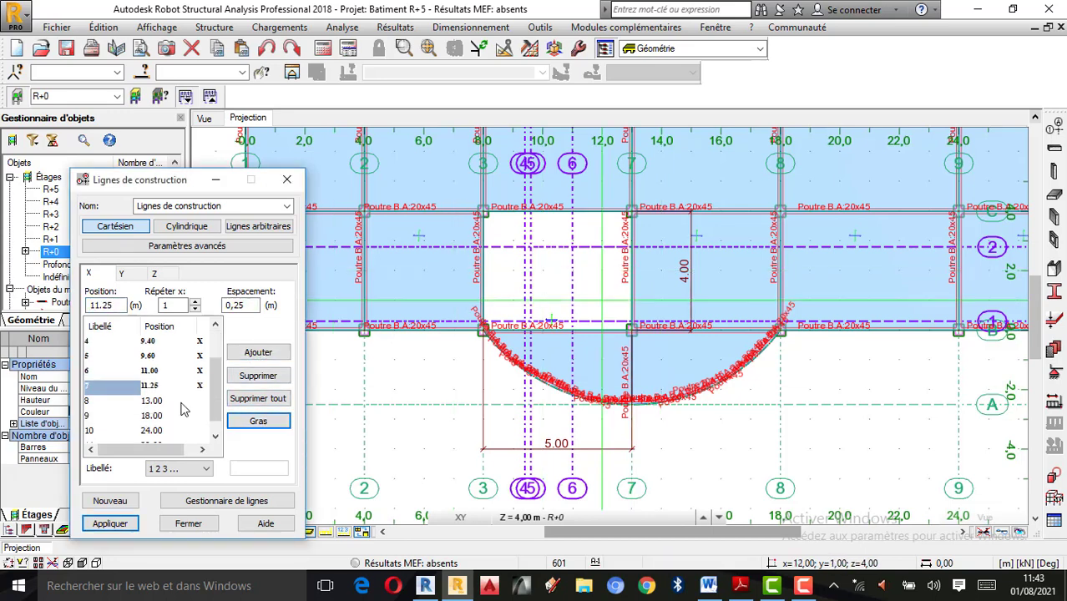
- Add a bold X construction line at 12.75 m using a spacing of 1,50 m, apply the lines and close the dialog
double_click(240, 306)
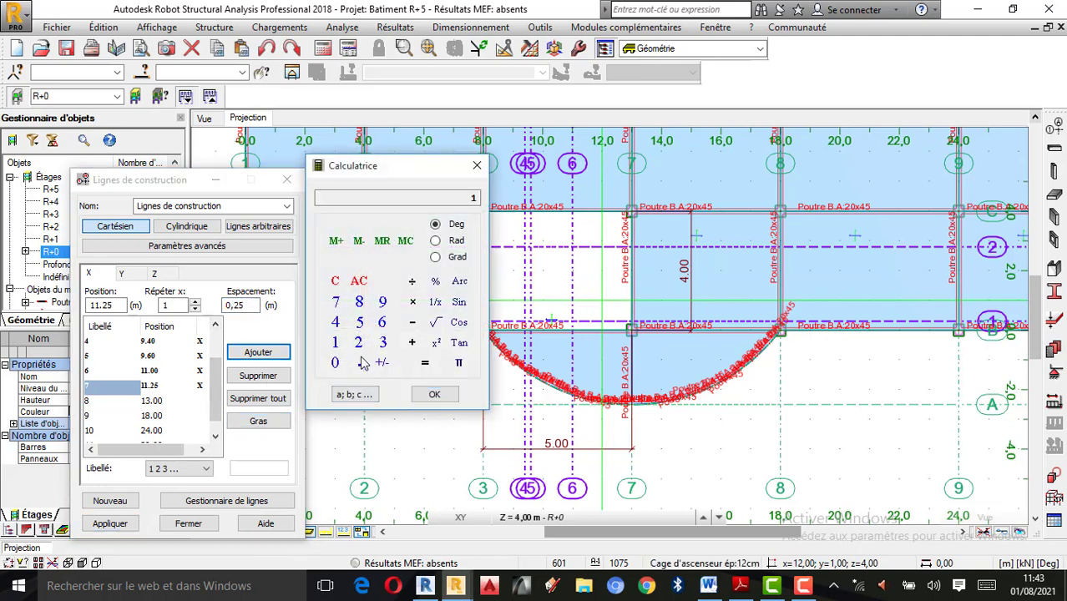
click(434, 394)
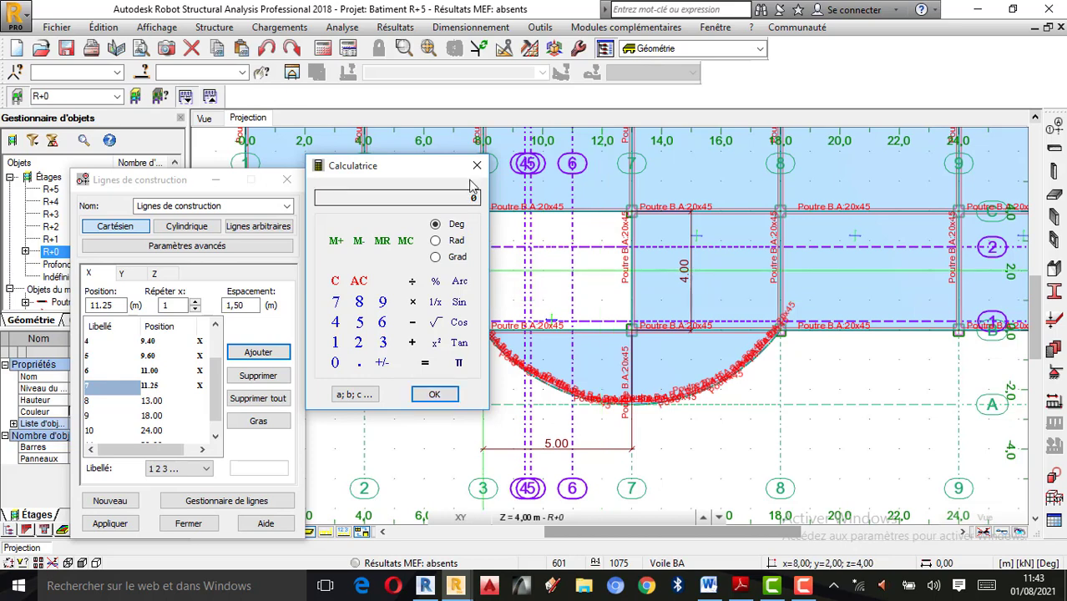
click(258, 354)
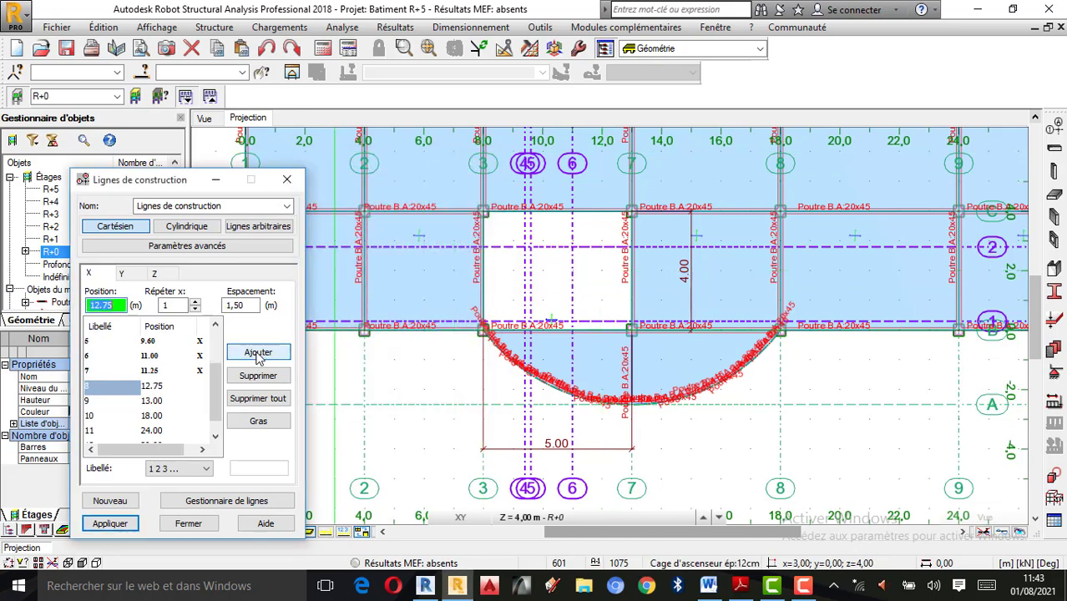
click(258, 421)
click(109, 524)
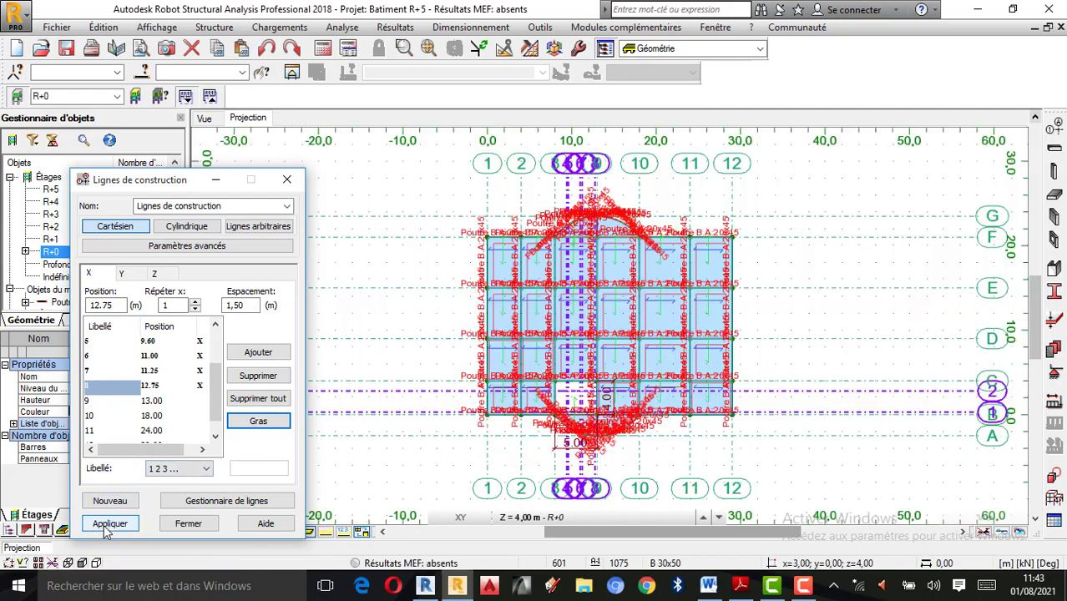
click(214, 524)
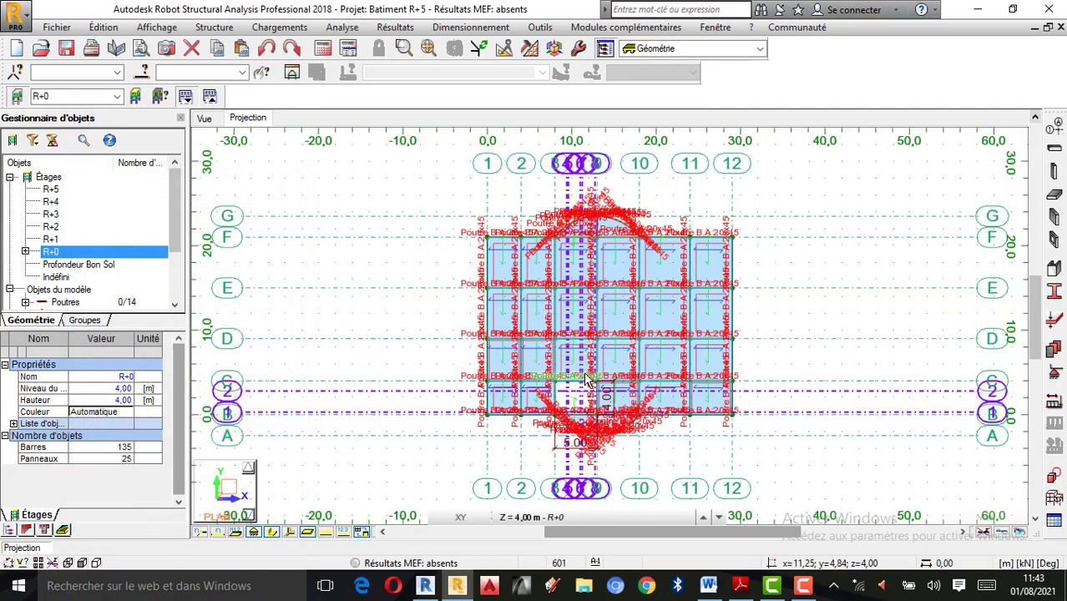
- Draw a 4,00 m high elevator shaft wall 12 cm thick along horizontal line 1, from vertical line 7 to line 6
scroll(599, 476, up, 2)
scroll(600, 478, up, 3)
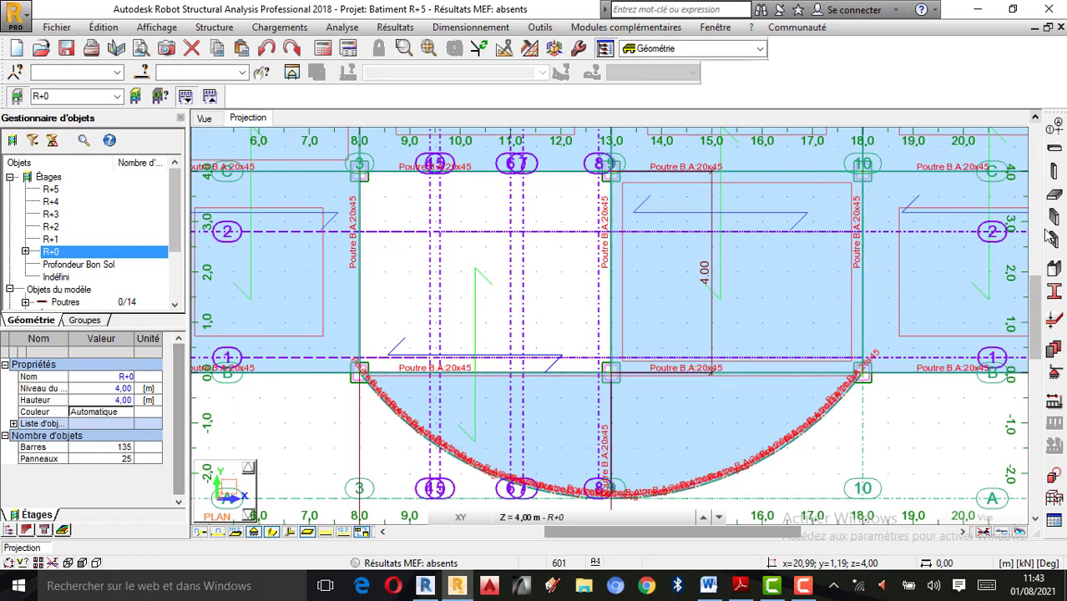
scroll(624, 269, up, 2)
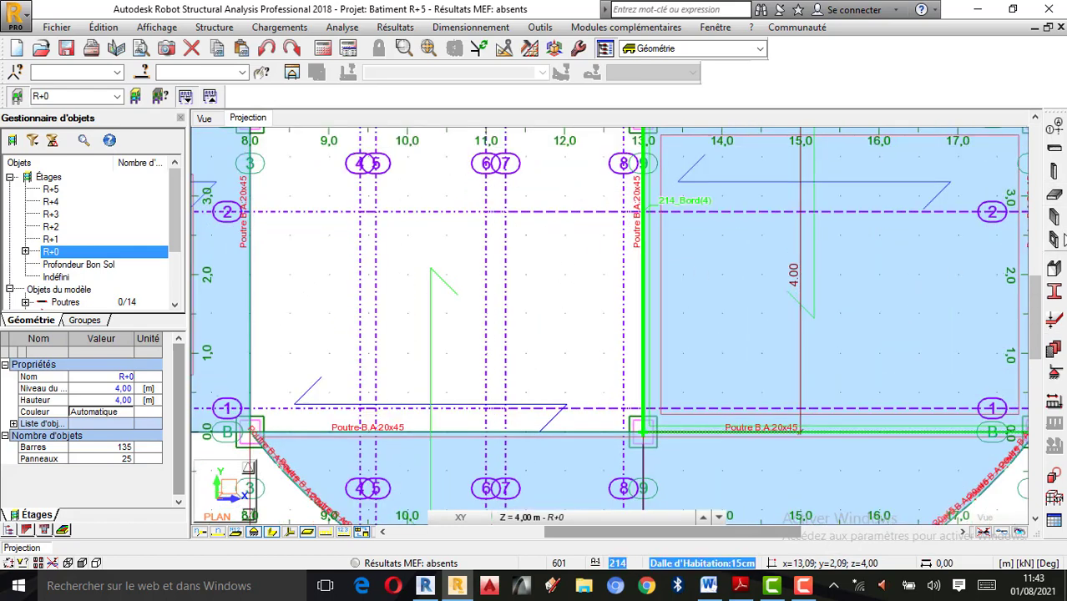
click(1055, 217)
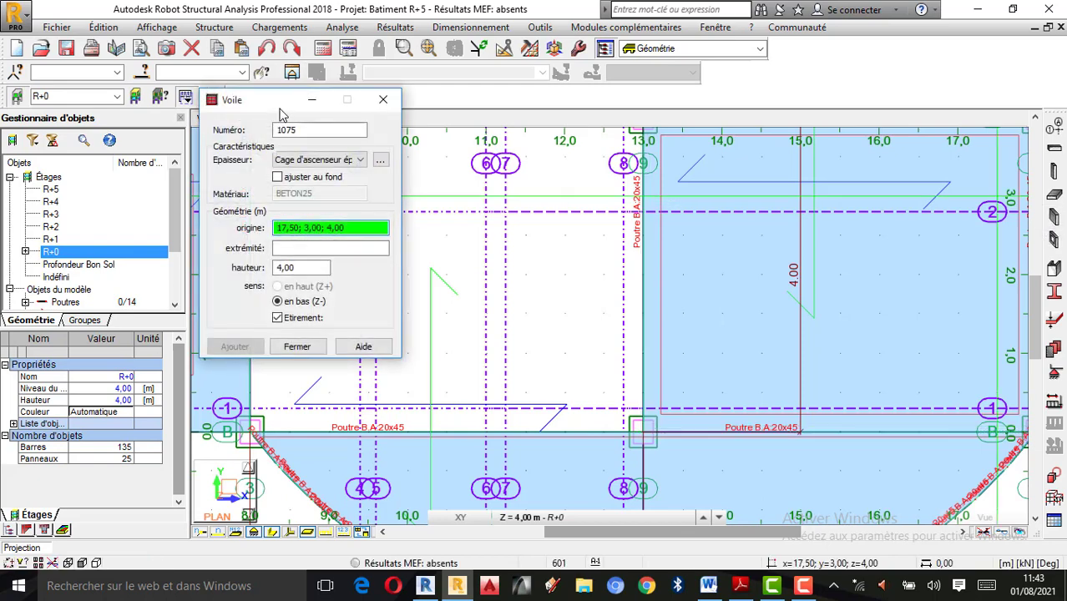
drag(282, 103, 153, 109)
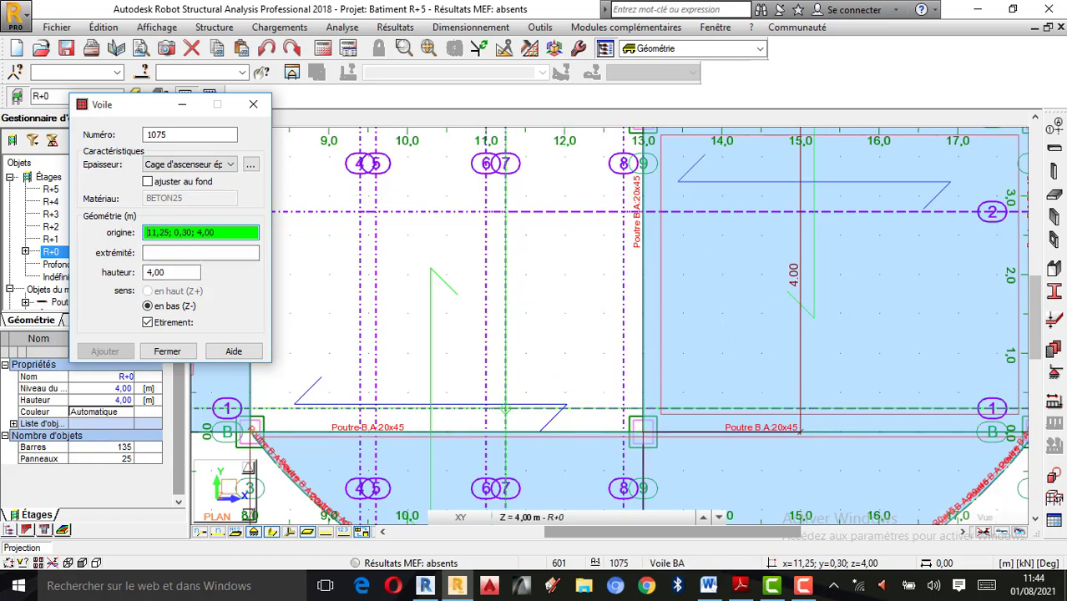
click(504, 409)
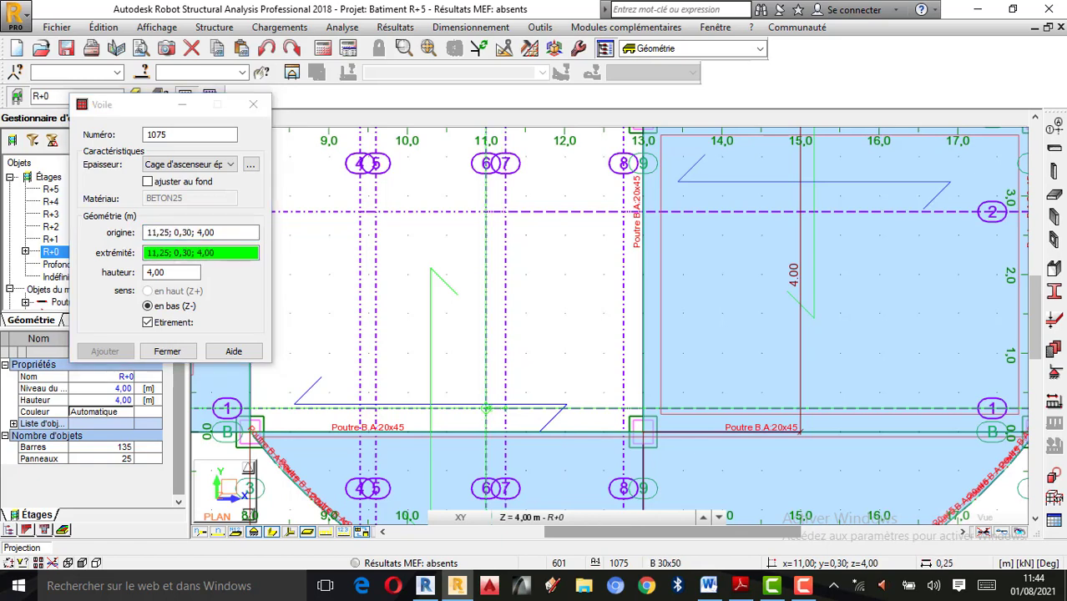
click(486, 410)
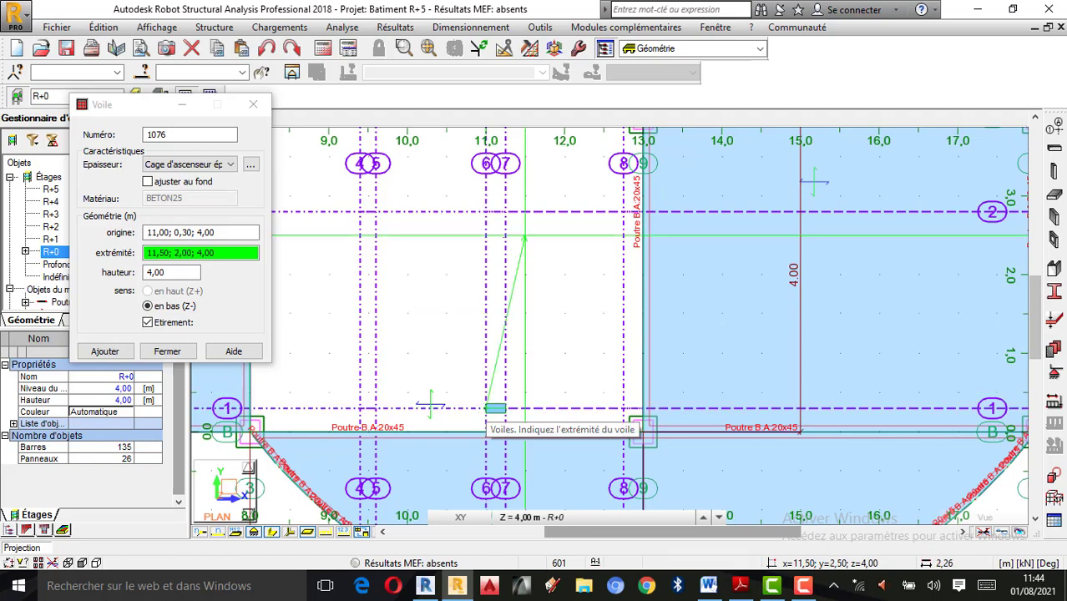
- Try a wall along vertical line 6 from horizontal line 1 to line 2, and remove it
click(486, 212)
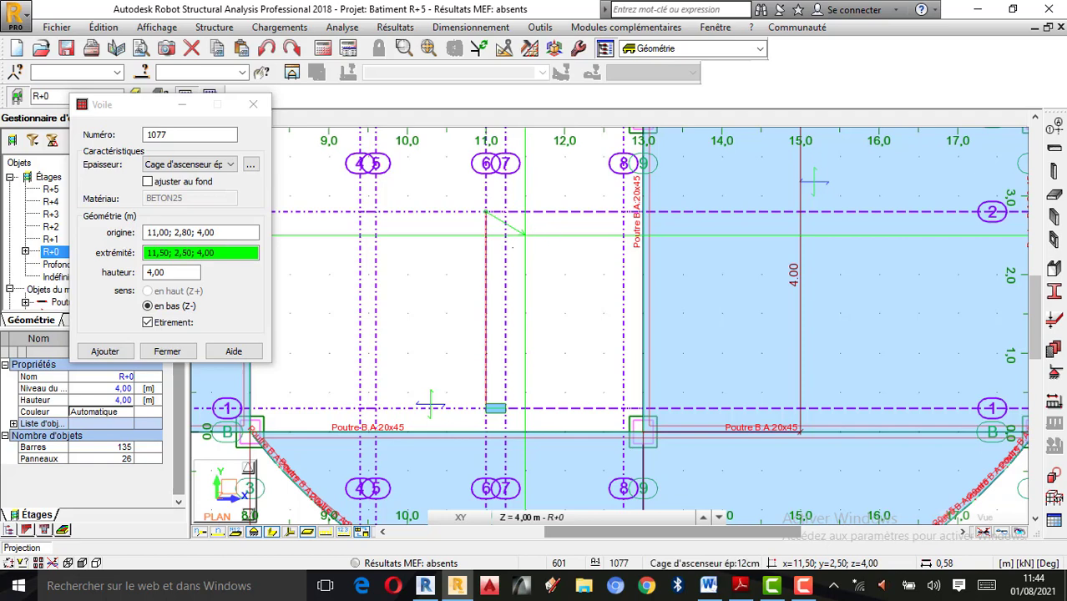
click(486, 314)
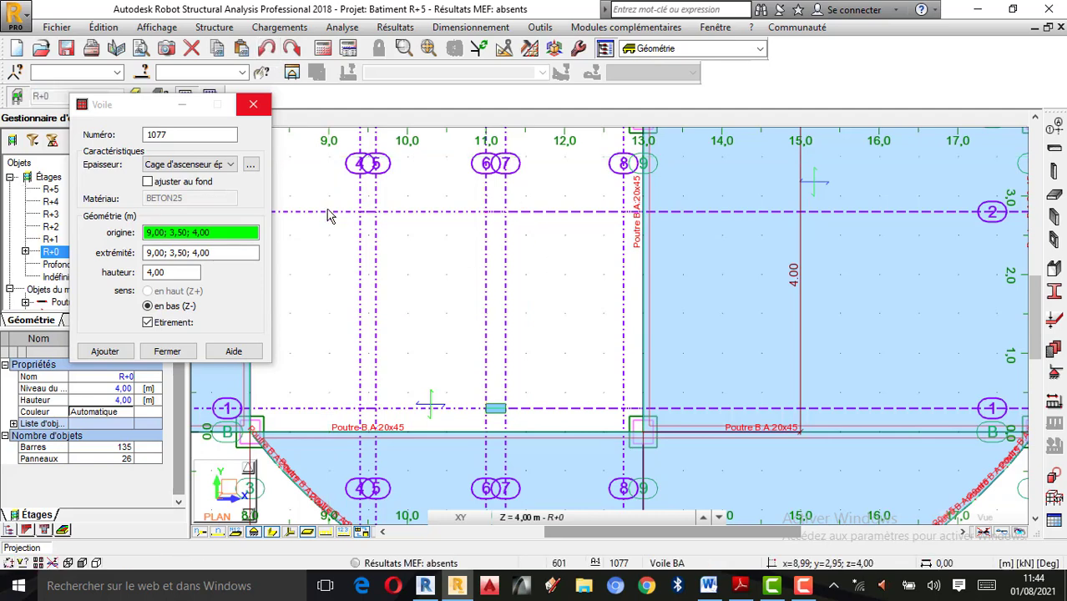
click(138, 107)
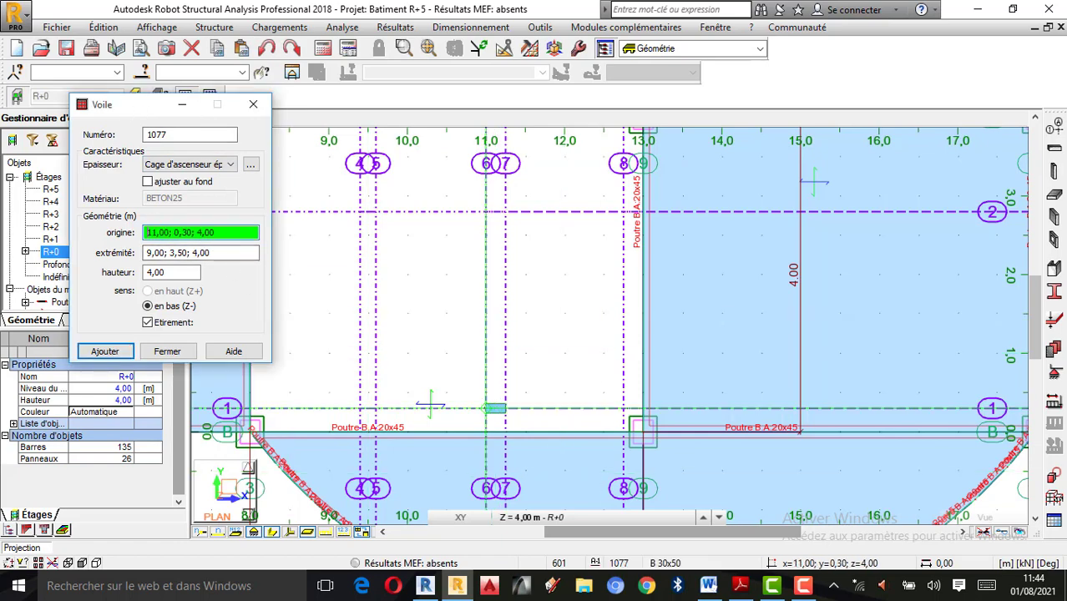
- Redraw the wall along vertical line 6 between horizontal lines 1 and 2, close the wall command and delete that wall
click(486, 408)
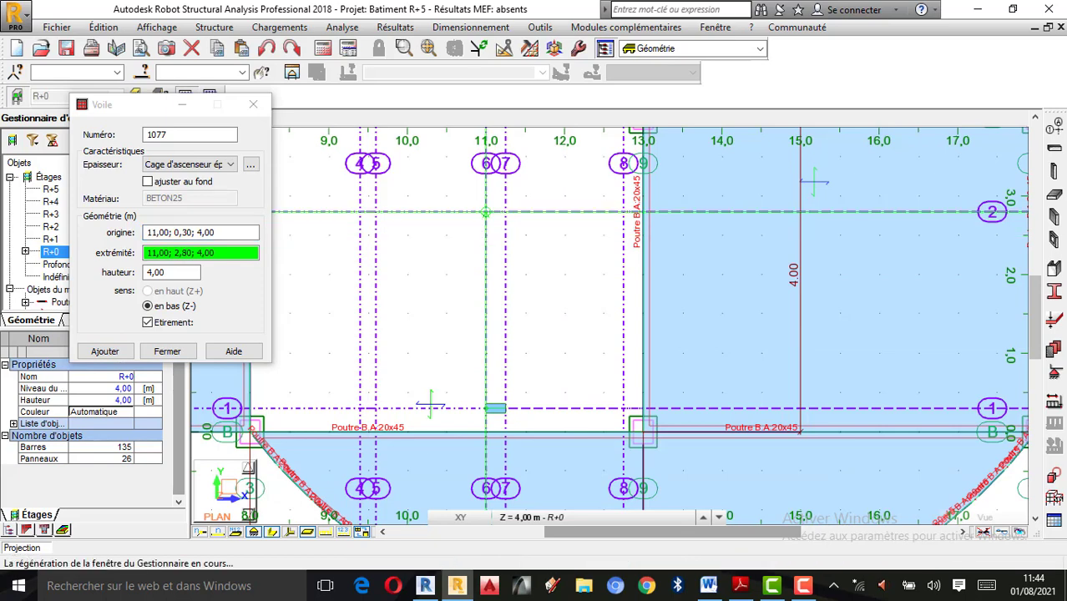
click(487, 212)
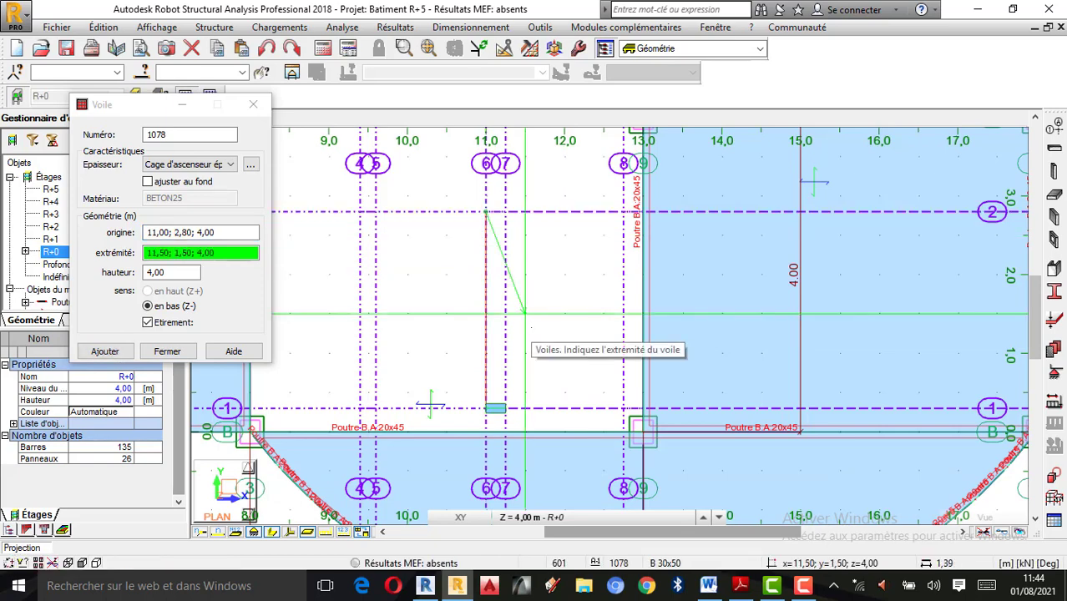
click(253, 105)
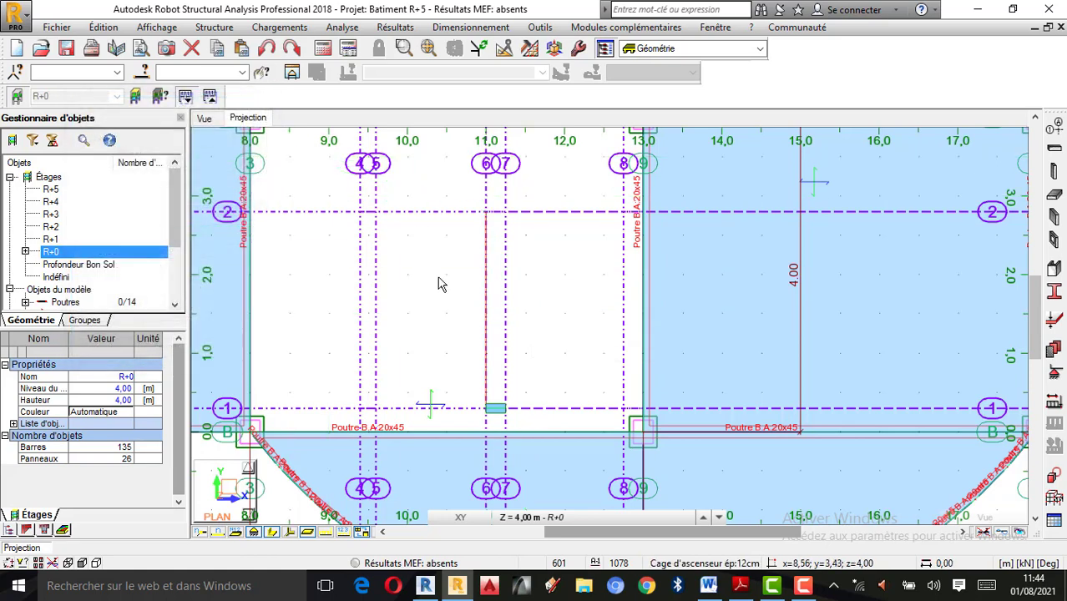
click(487, 318)
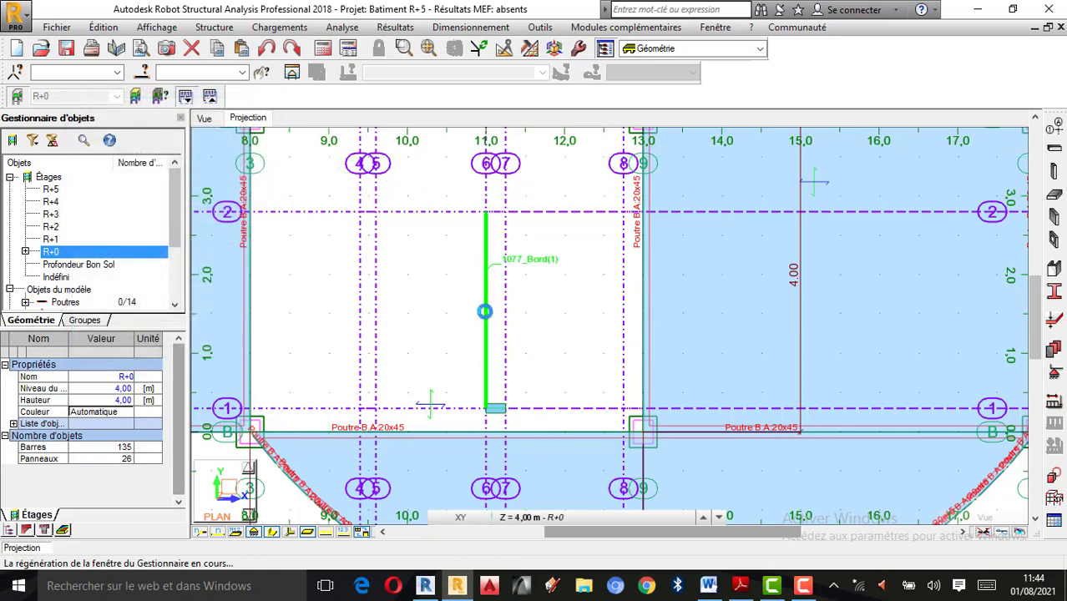
click(532, 346)
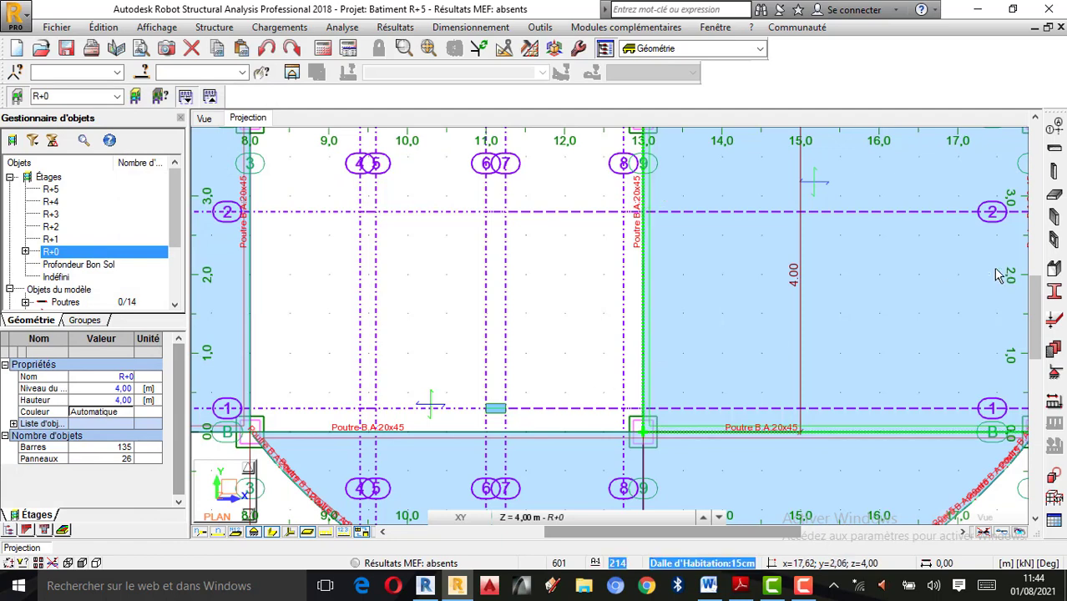
- Draw a 4,00 m high, 12 cm thick elevator shaft wall along vertical line 6, from horizontal line 1 to line 2
click(1056, 216)
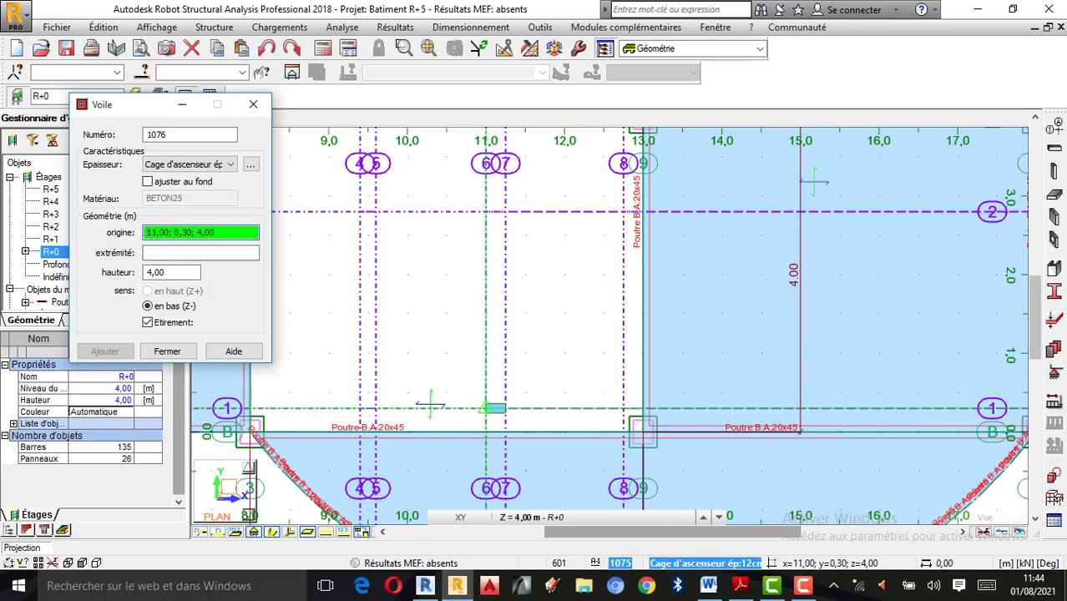
click(486, 408)
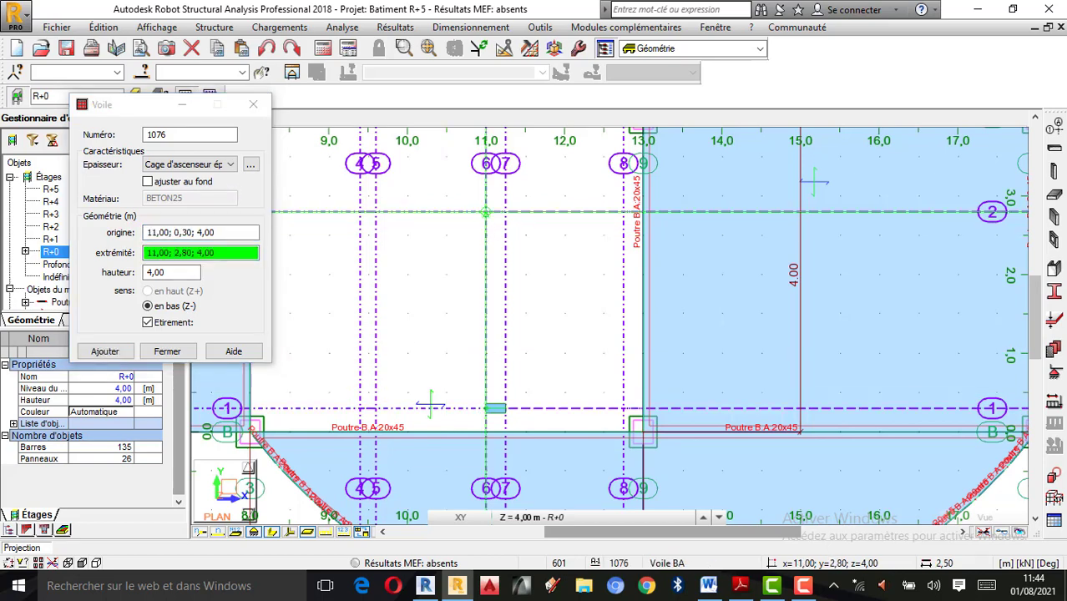
click(486, 212)
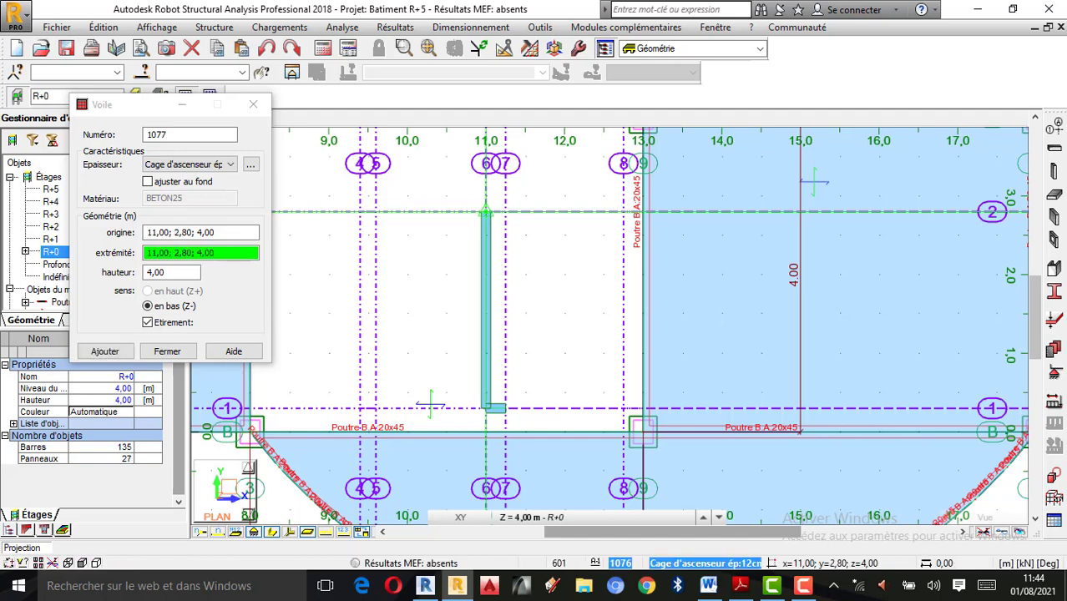
- Try a shaft wall along horizontal line 2 from vertical line 6 to line 8, close the wall command and undo it
click(215, 238)
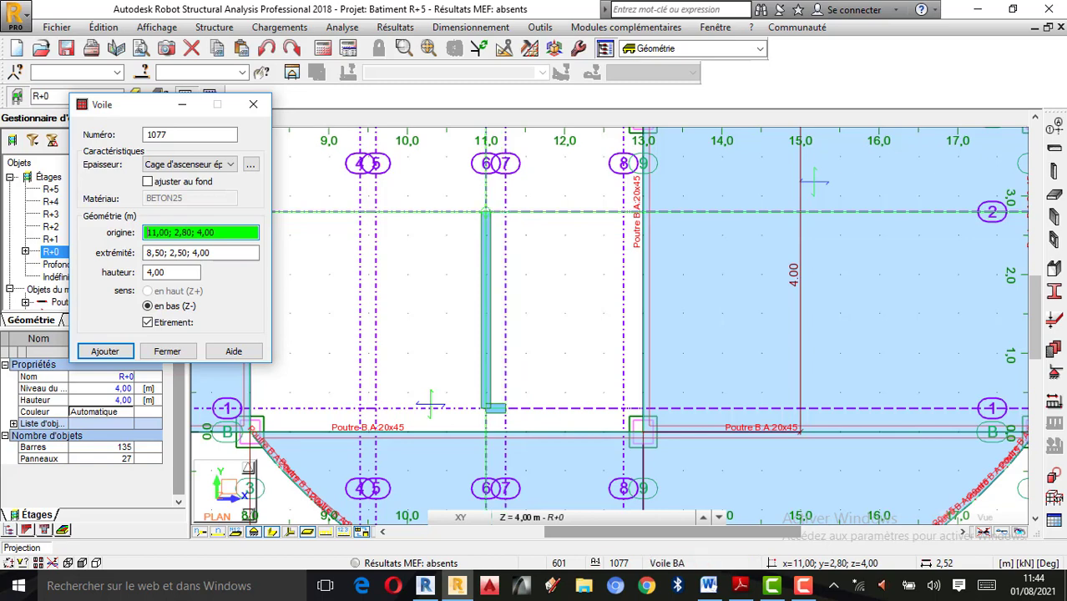
click(486, 212)
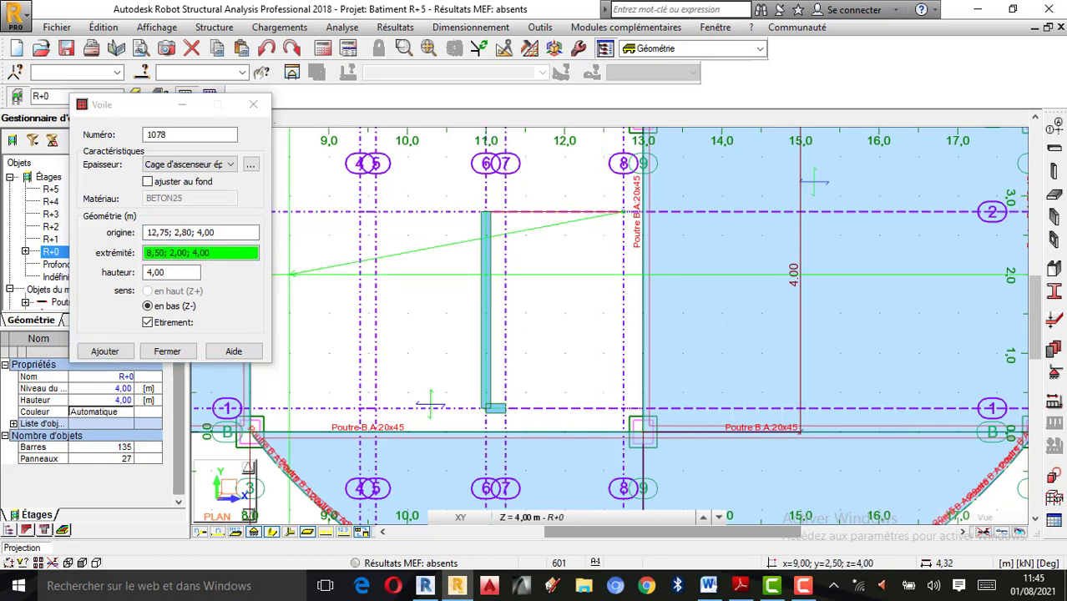
click(253, 105)
click(266, 49)
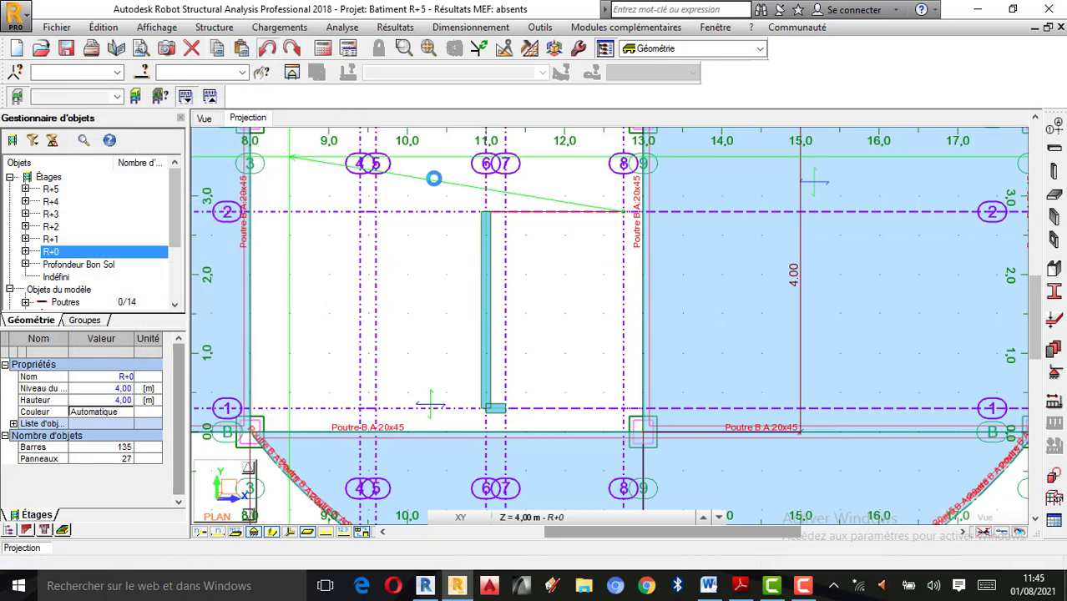
- Retry the shaft wall along horizontal line 2 from 11,00 m to 12,75 m and leave the wall command
click(1054, 217)
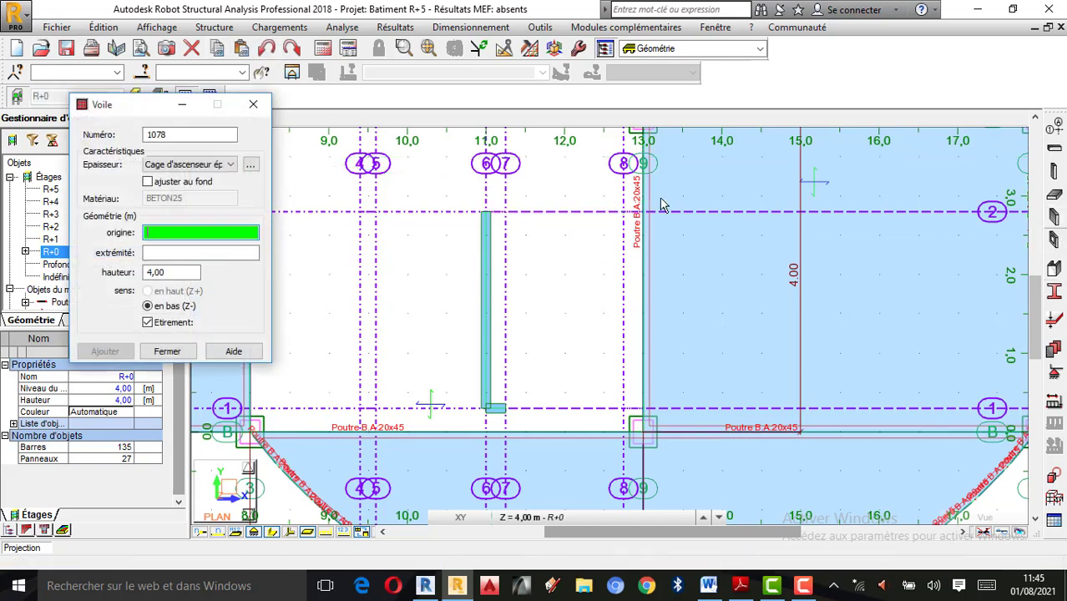
click(406, 211)
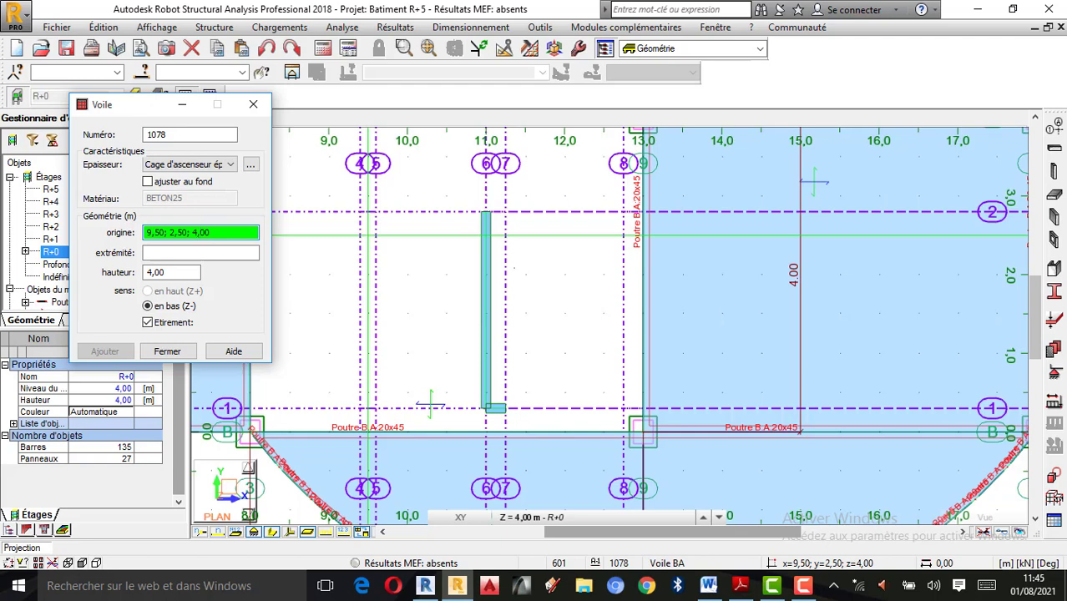
click(486, 211)
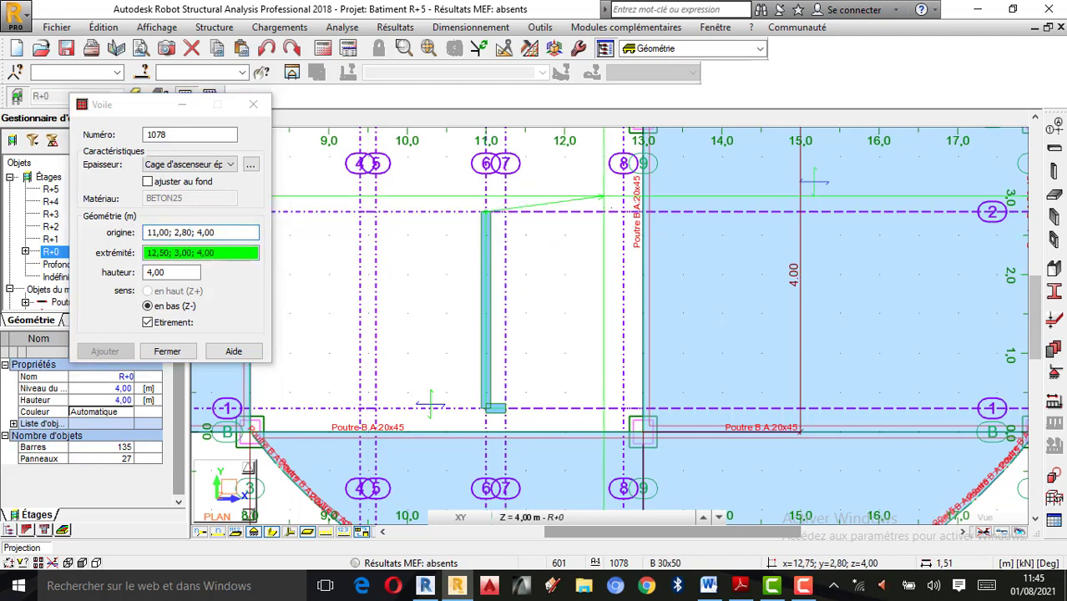
click(623, 211)
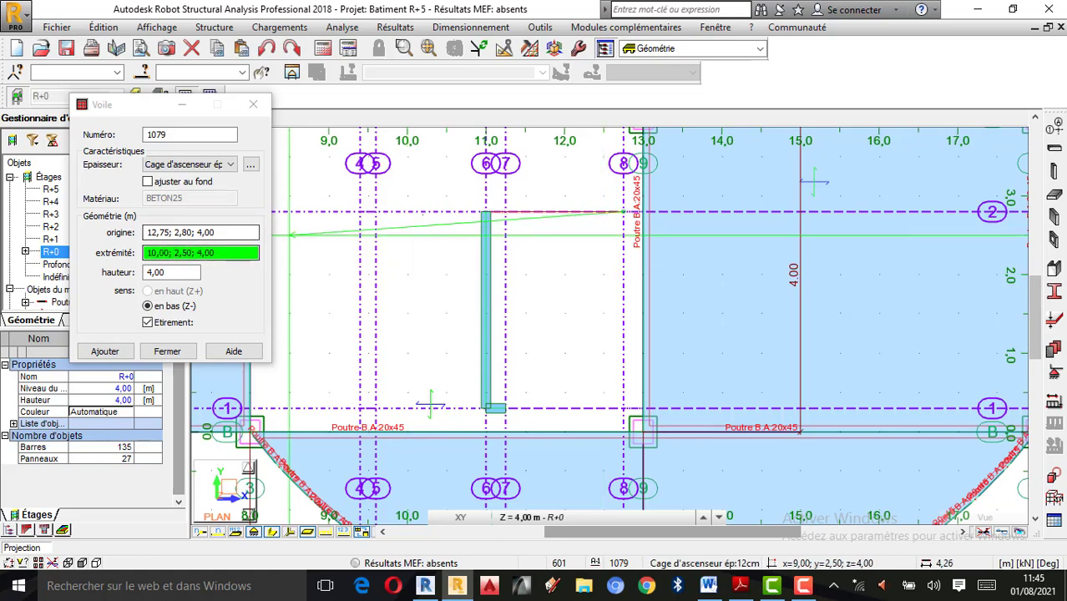
click(253, 105)
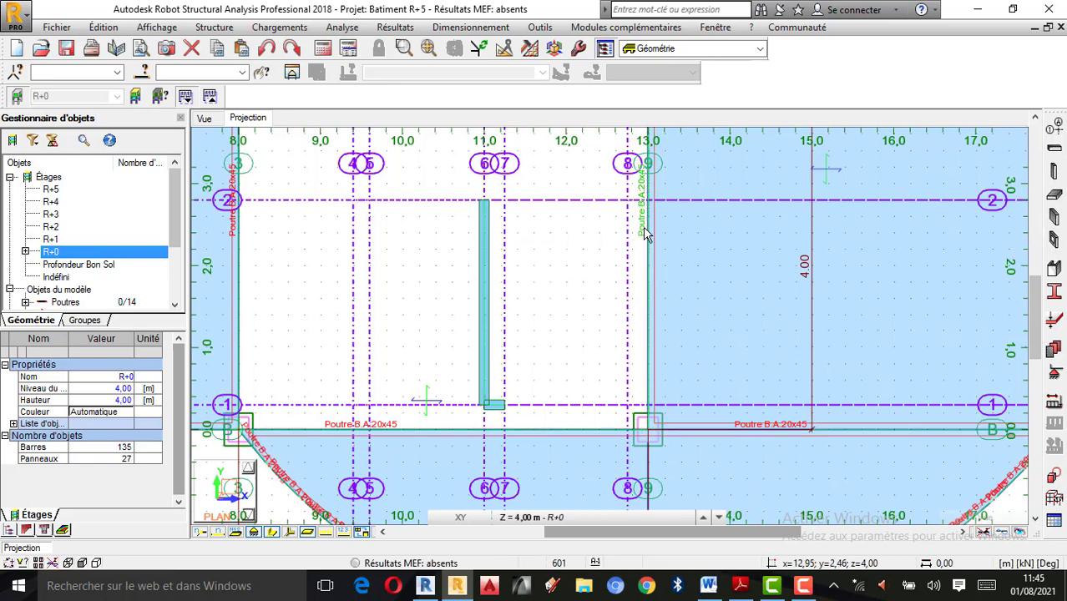
click(815, 589)
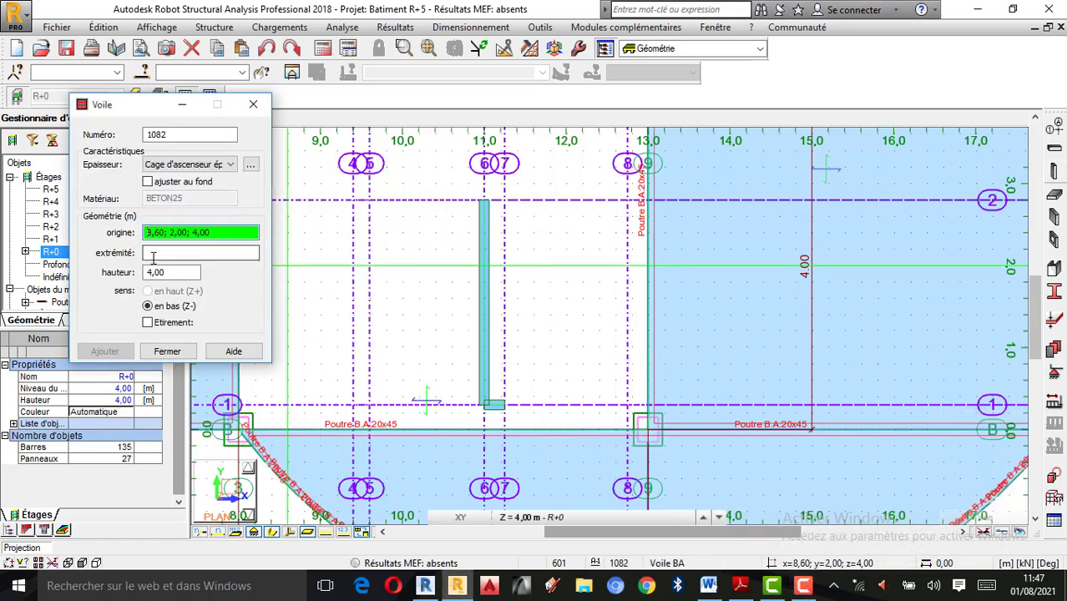
click(253, 106)
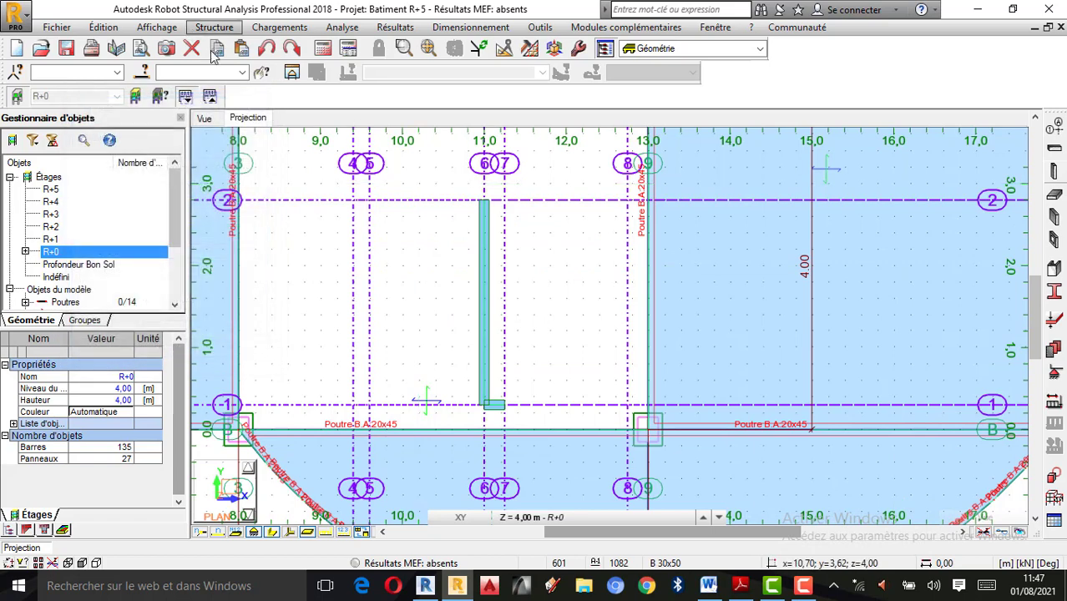
click(105, 30)
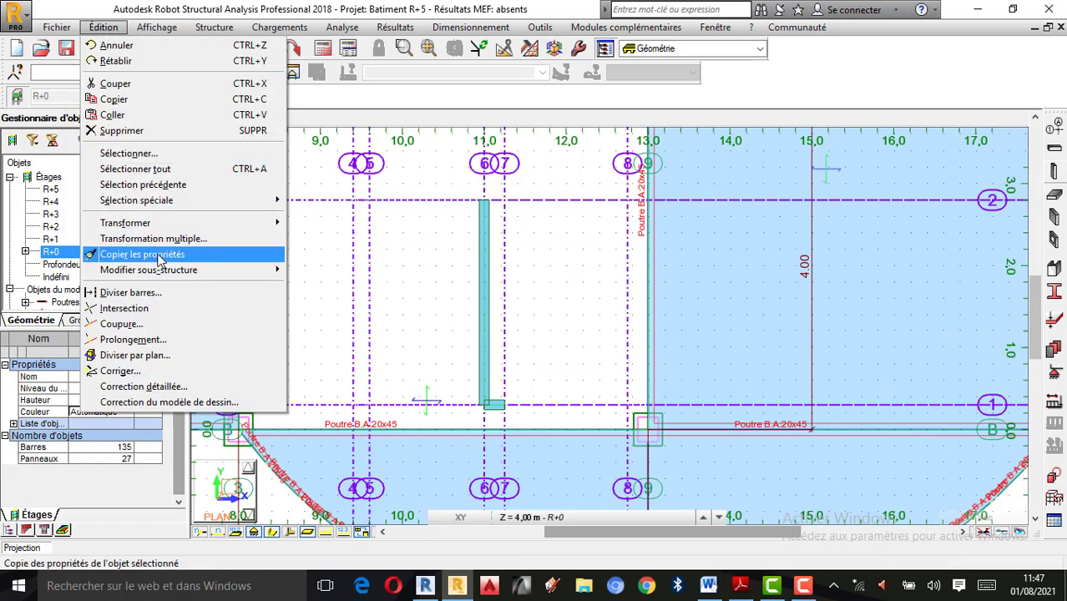
mouse_move(154, 224)
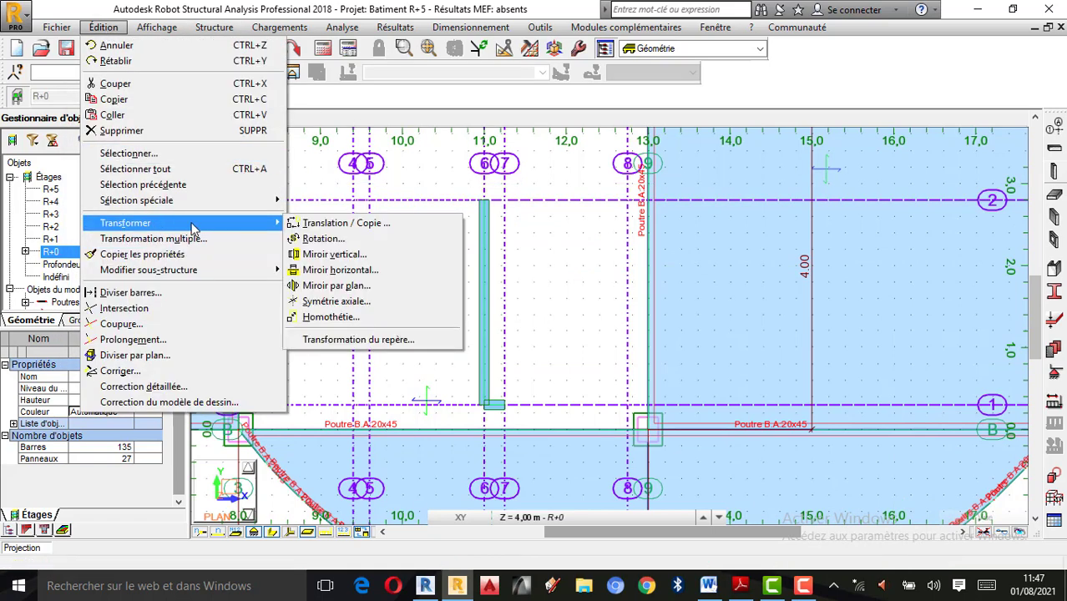
click(311, 227)
drag(754, 217, 870, 224)
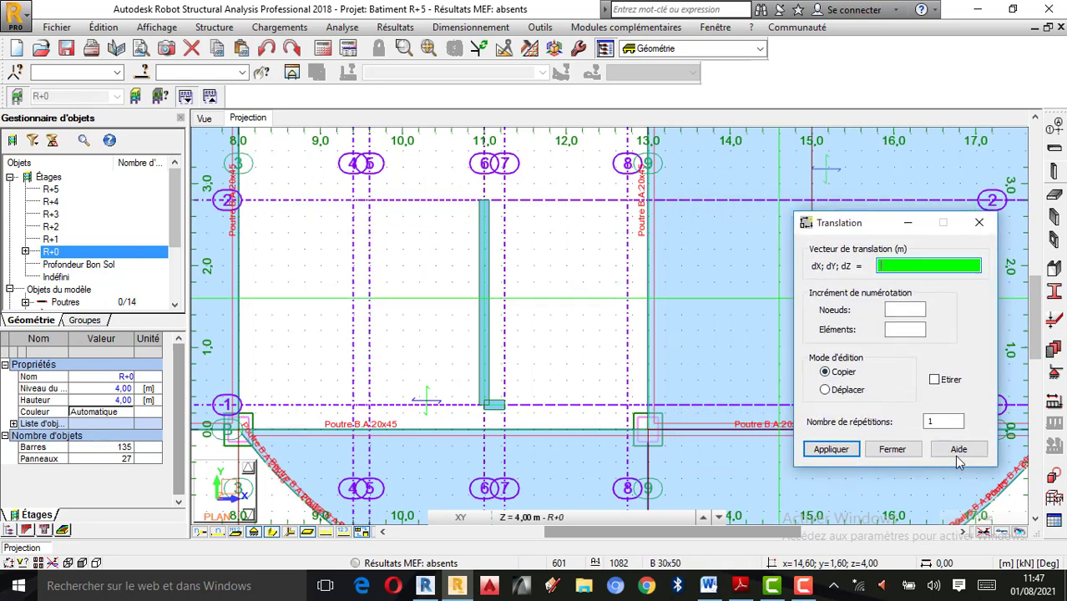
click(979, 222)
- Copy the shaft wall on vertical line 6 once to line 9 with a translation of 2,00 m along X
click(483, 251)
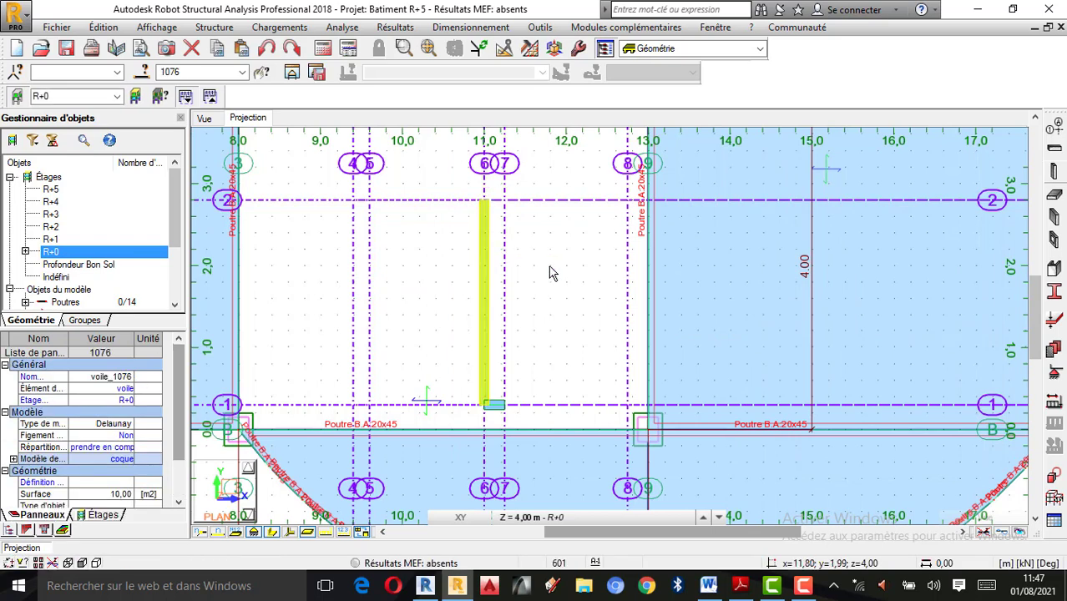
click(104, 27)
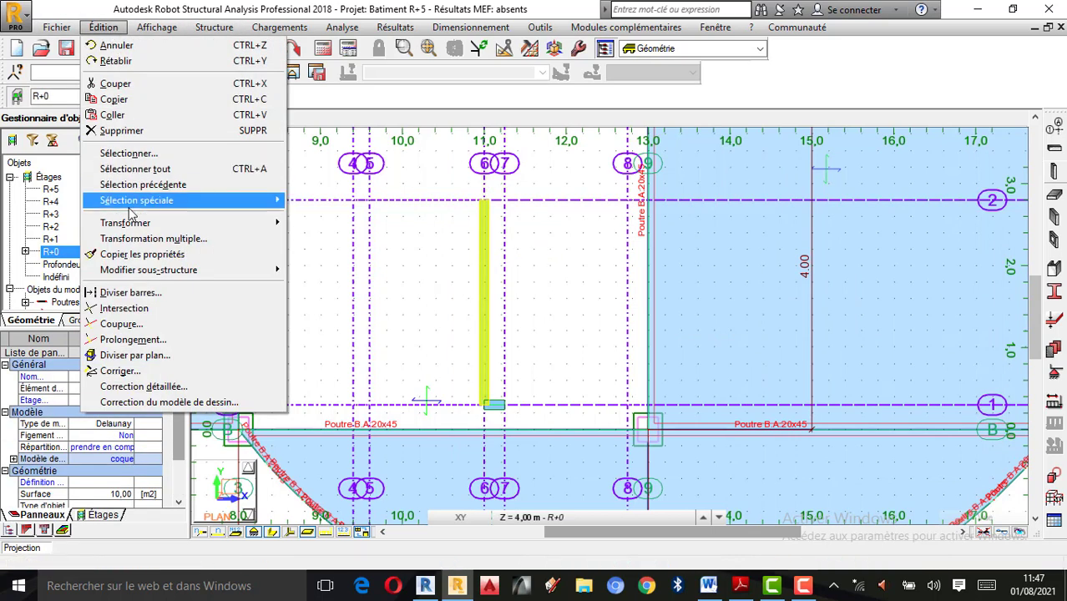
mouse_move(125, 223)
click(334, 221)
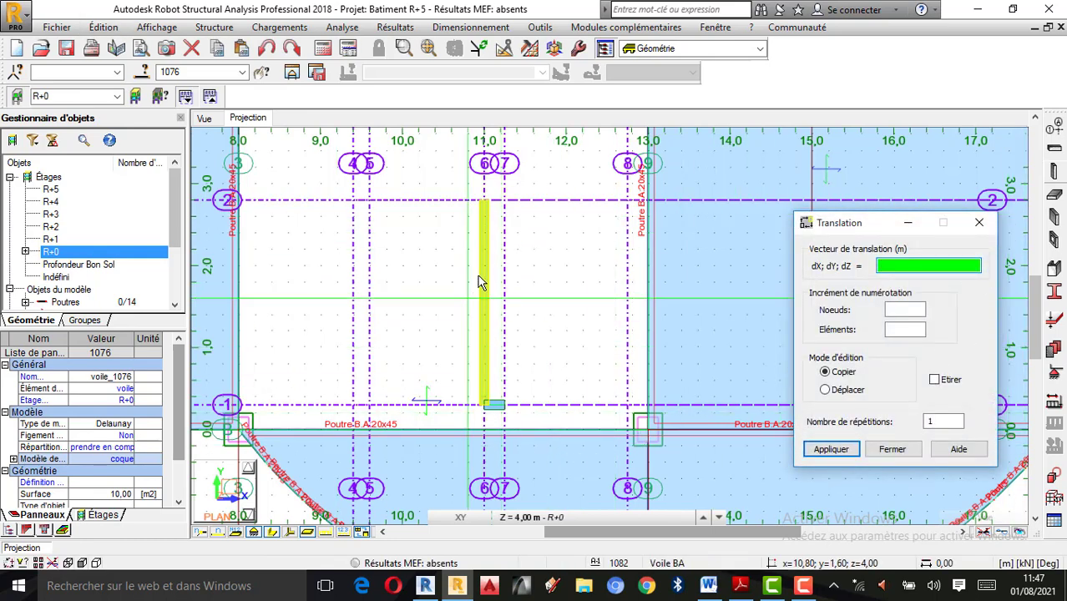
click(487, 207)
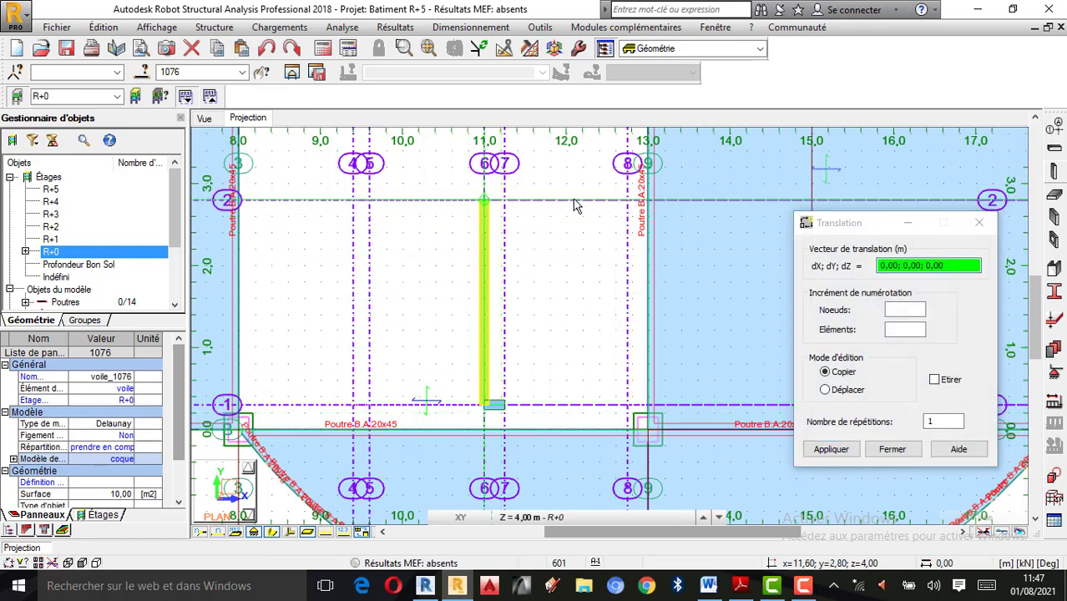
click(652, 206)
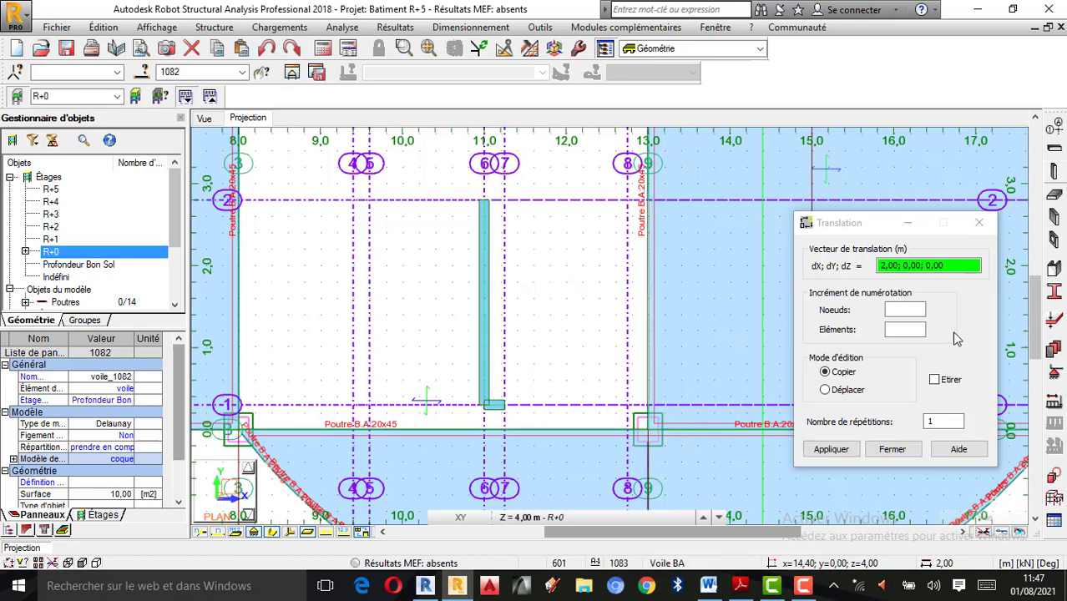
click(978, 222)
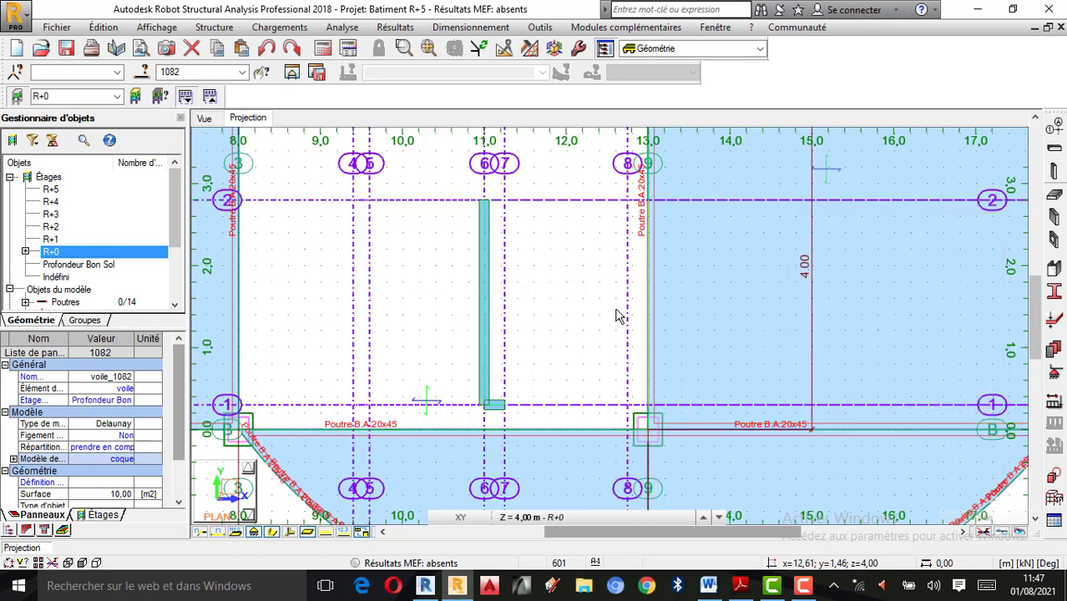
- Copy the short door-side wall on horizontal line 1 by 1,75 m along X so it spans lines 8 to 9, and clear the selection
click(493, 405)
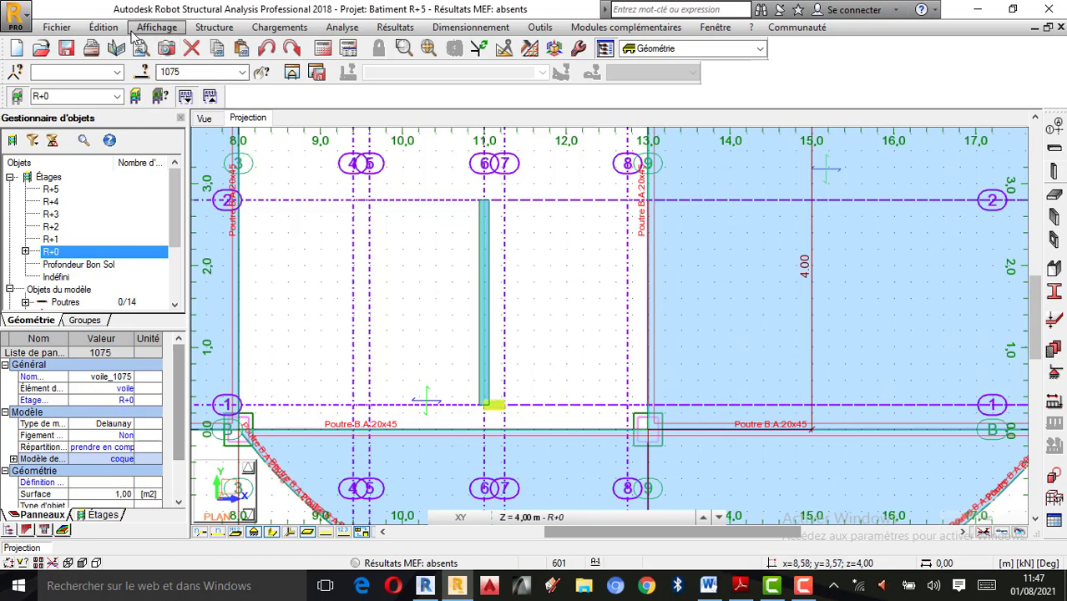
click(103, 26)
mouse_move(250, 223)
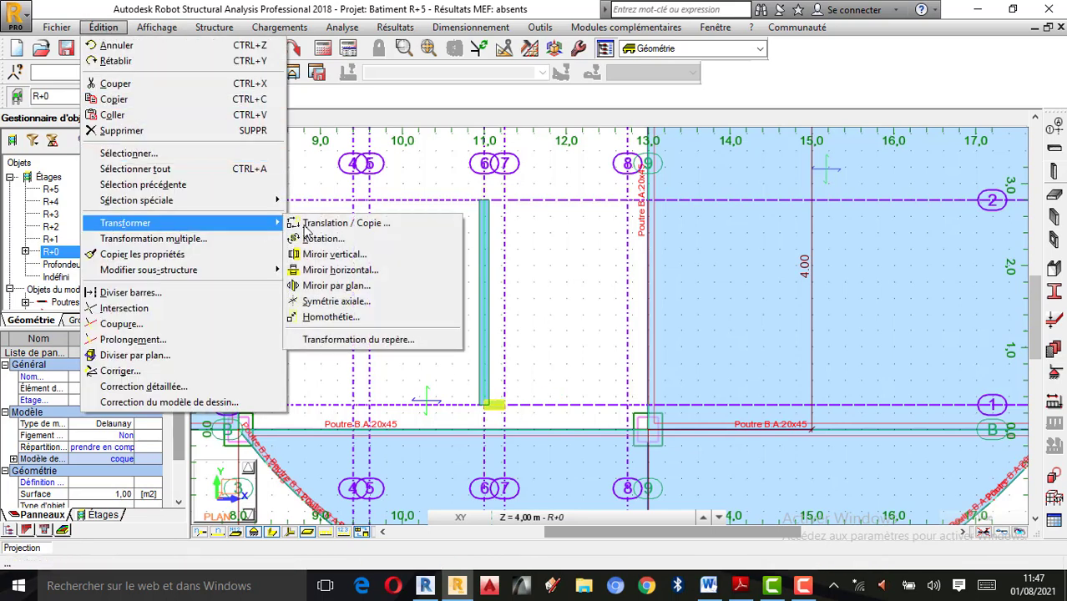
click(314, 223)
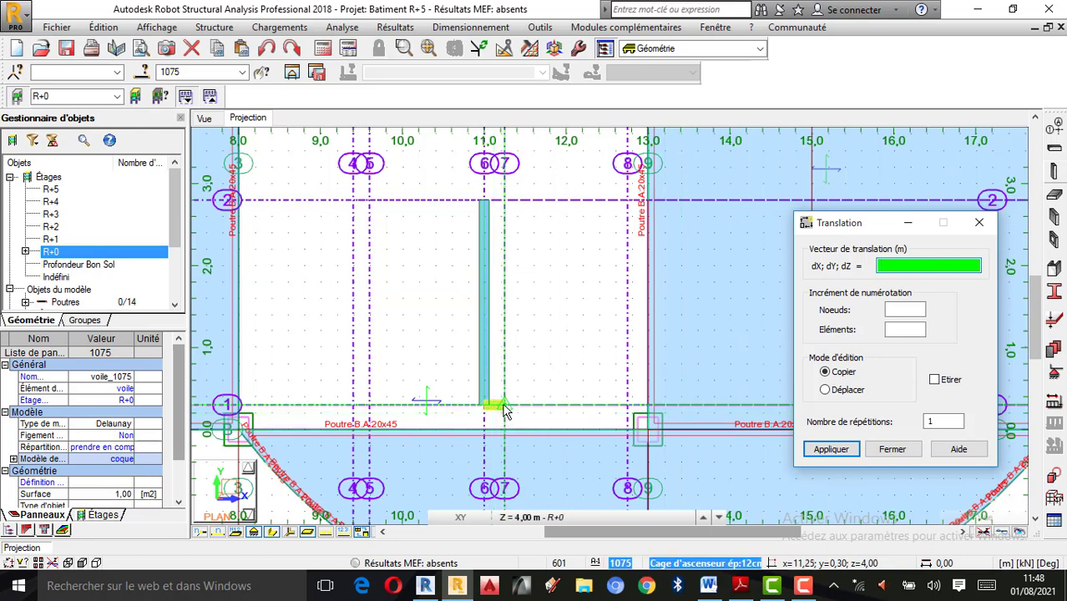
click(504, 411)
click(648, 414)
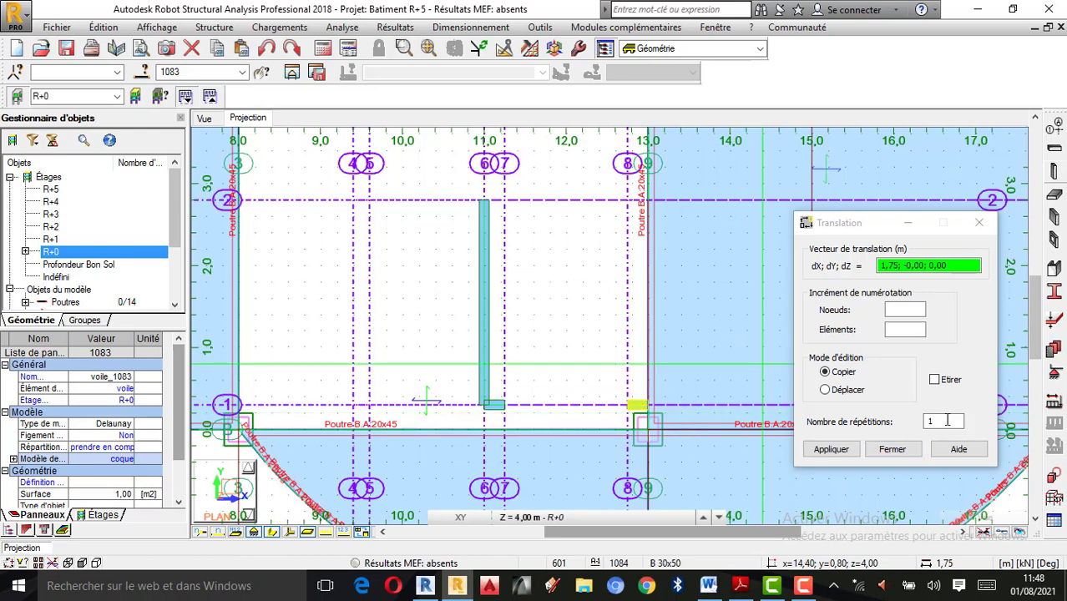
click(892, 449)
click(736, 308)
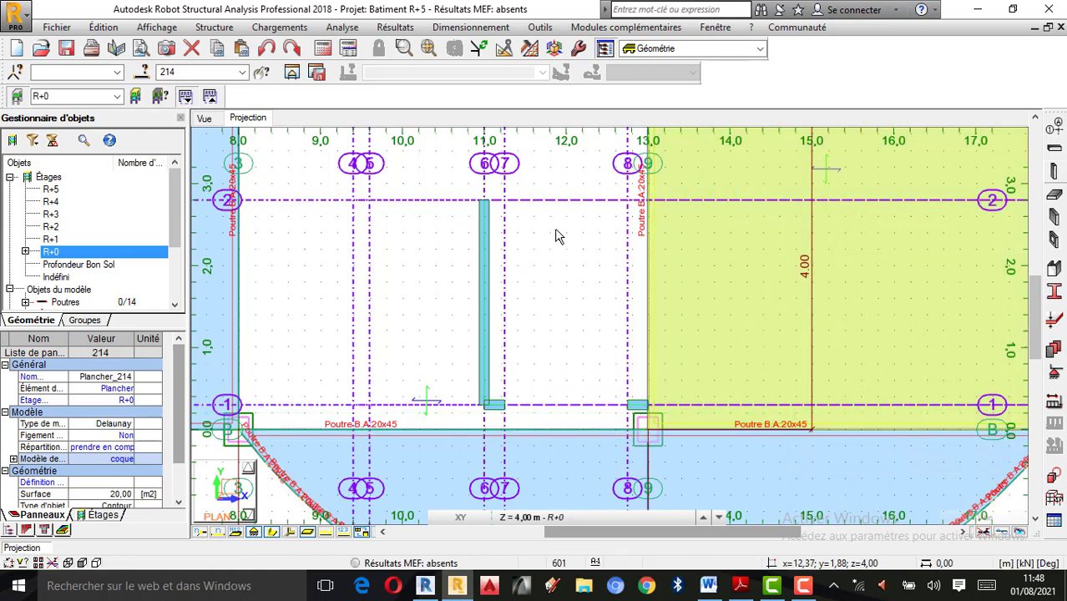
click(585, 252)
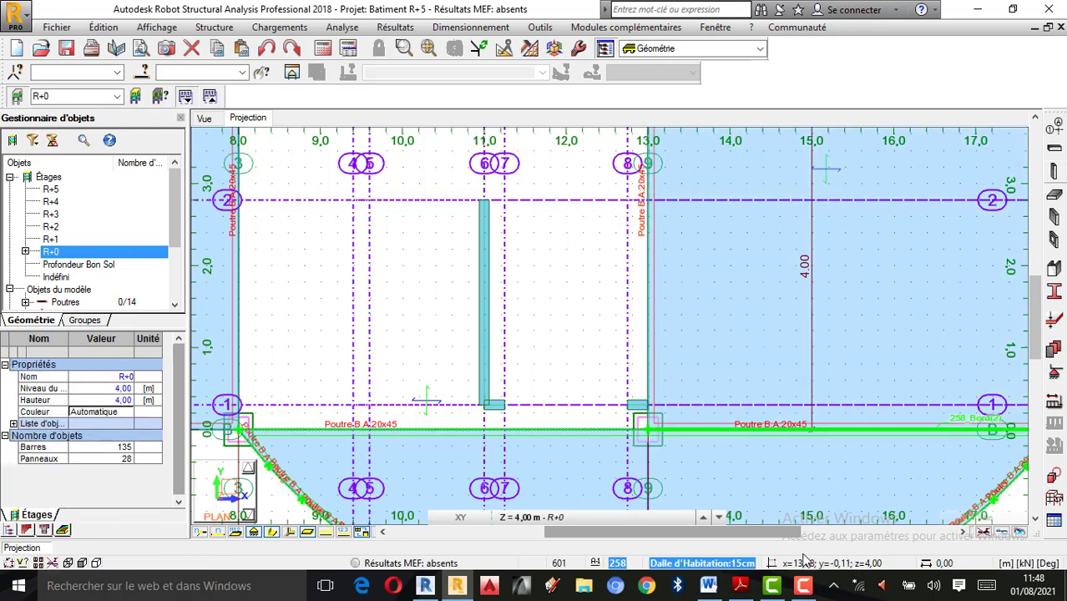
- Draw a 4,00 m high rear elevator shaft wall along horizontal line 2, from vertical line 6 to line 9
click(1055, 216)
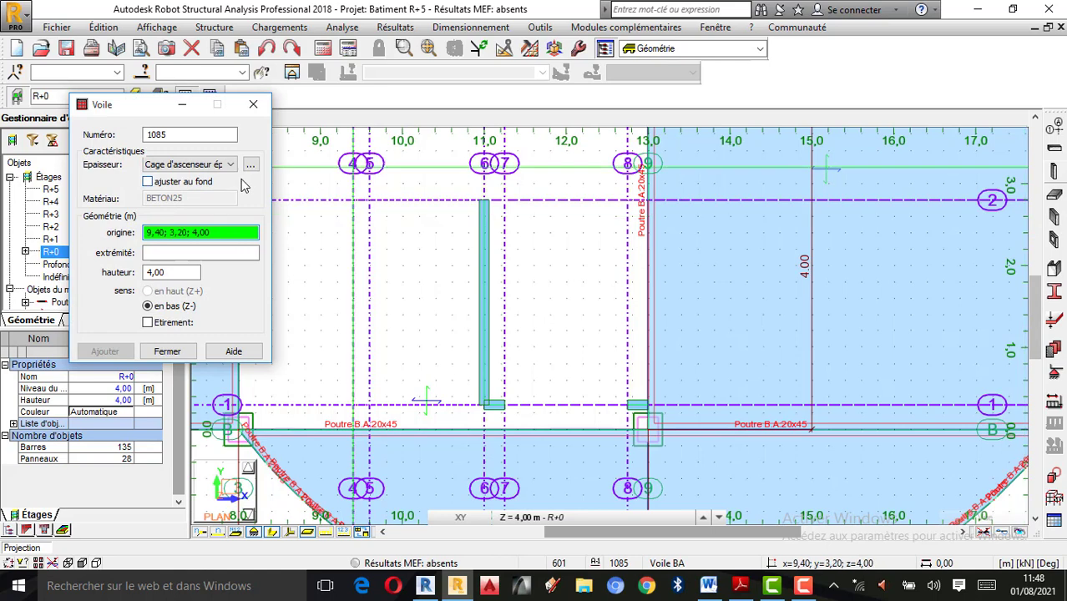
click(483, 201)
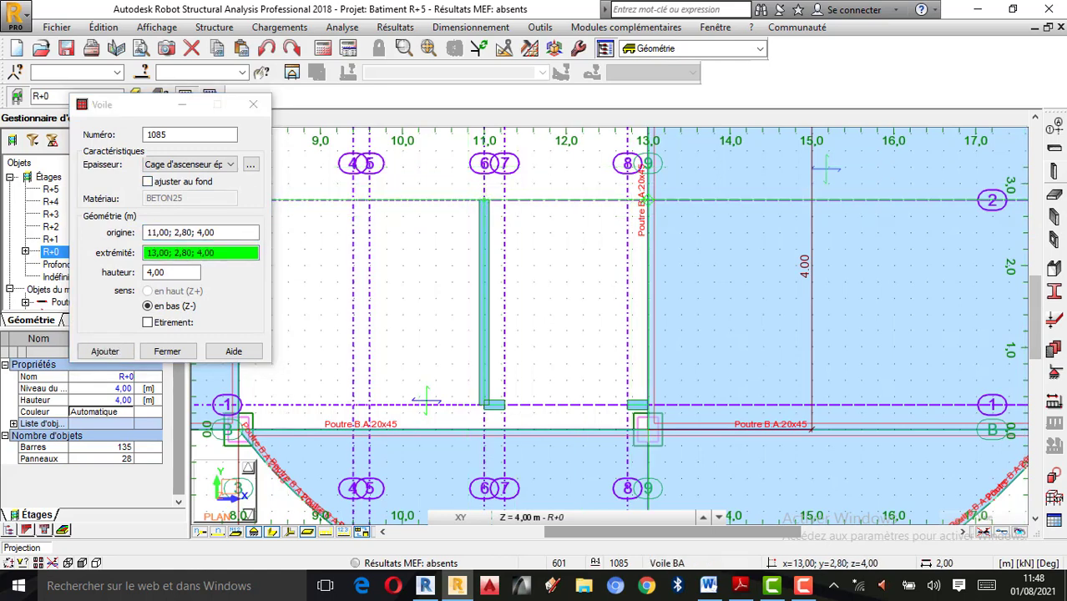
click(648, 201)
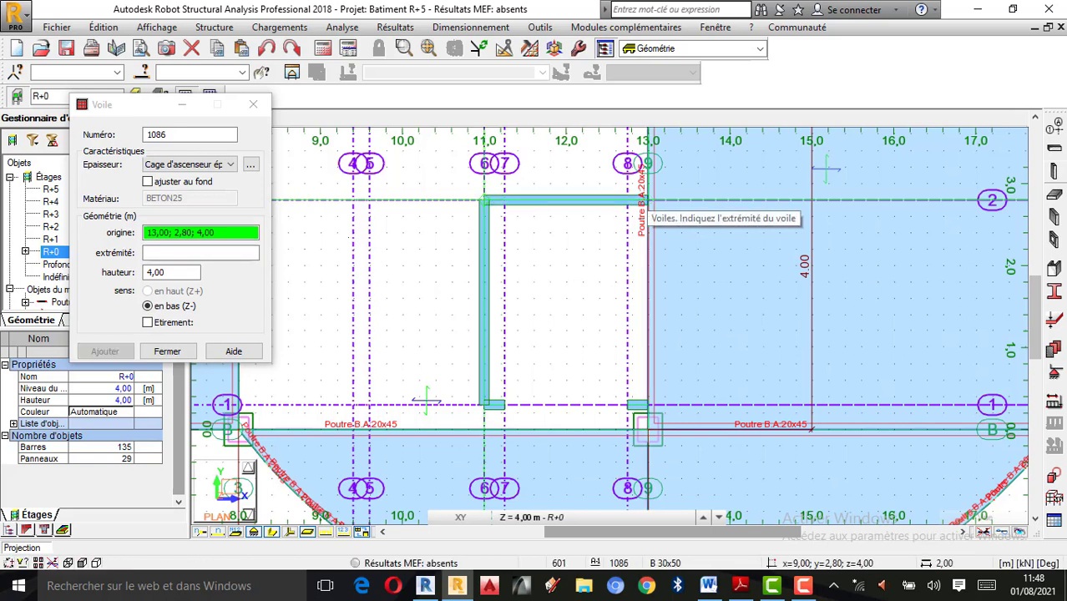
click(253, 105)
- Examine the elevator shaft walls of storey R+0 in the 3D view, looking from the curved facade side
click(211, 97)
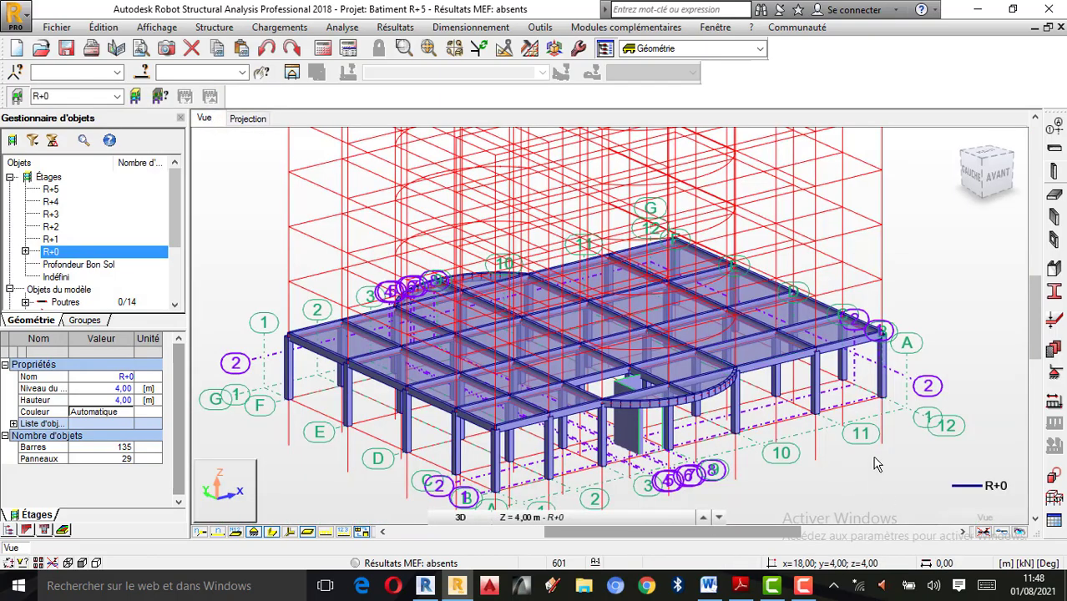
right_click(771, 228)
click(814, 289)
drag(633, 410, 602, 364)
scroll(706, 443, up, 4)
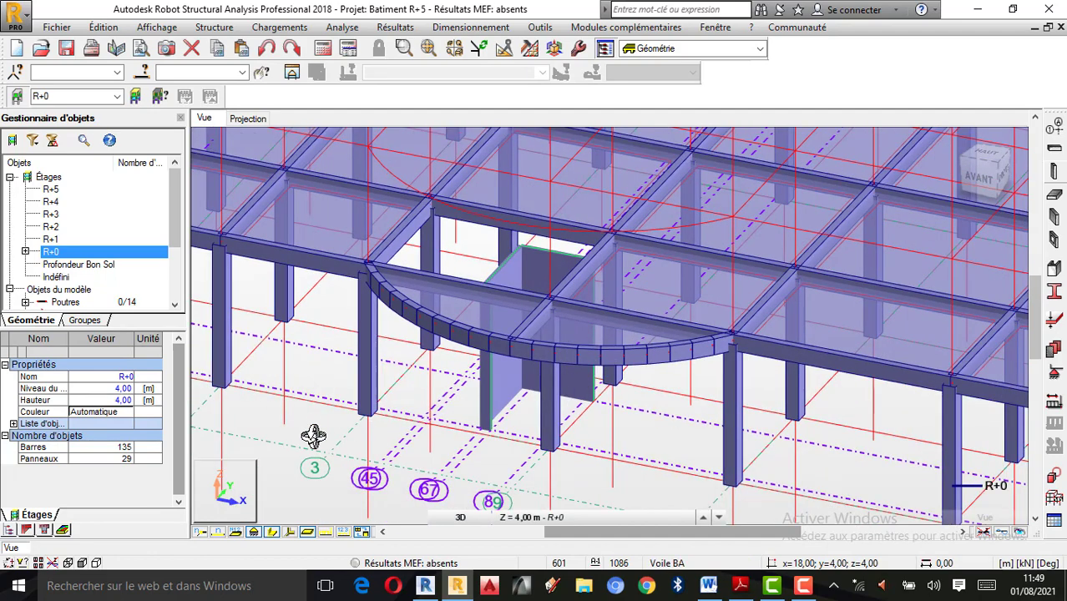
right_click(211, 449)
click(242, 214)
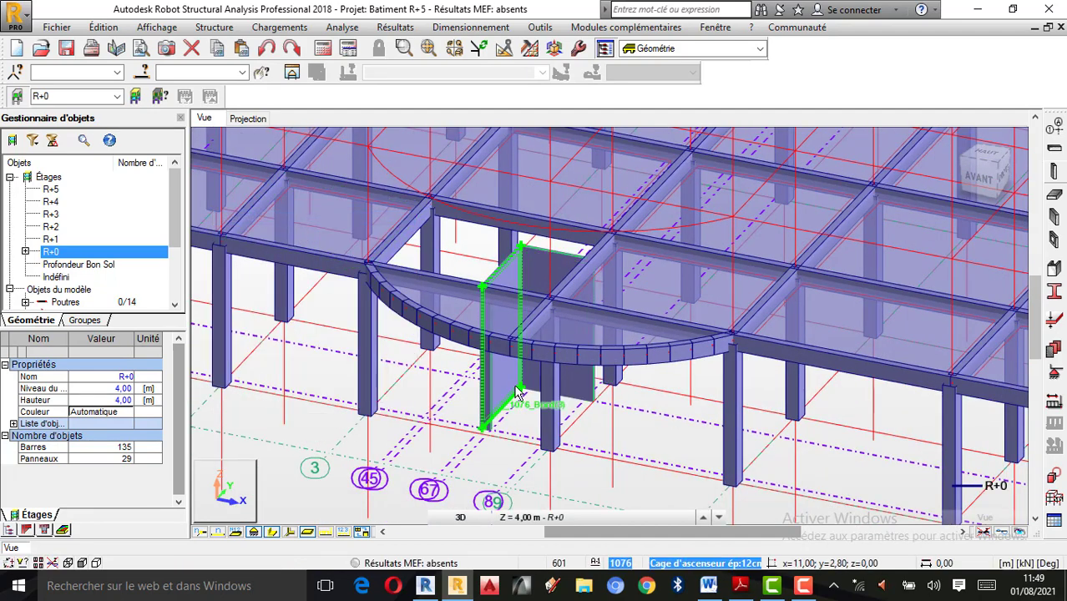
- Copy the side wall of the elevator shaft on storey R+0 once by 2,00 m along X to the opposite side
click(518, 393)
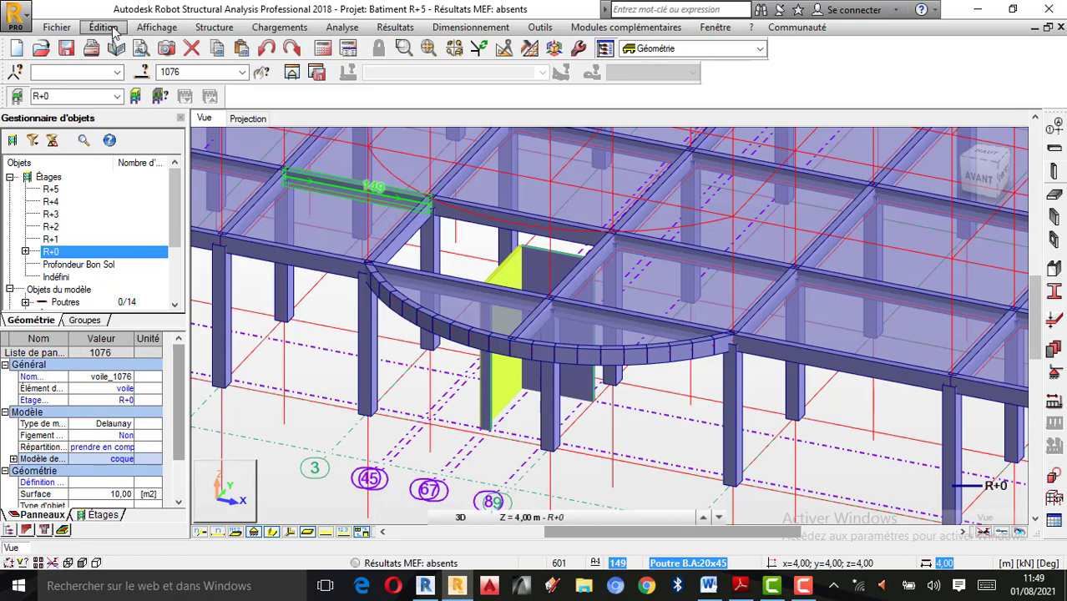
click(104, 27)
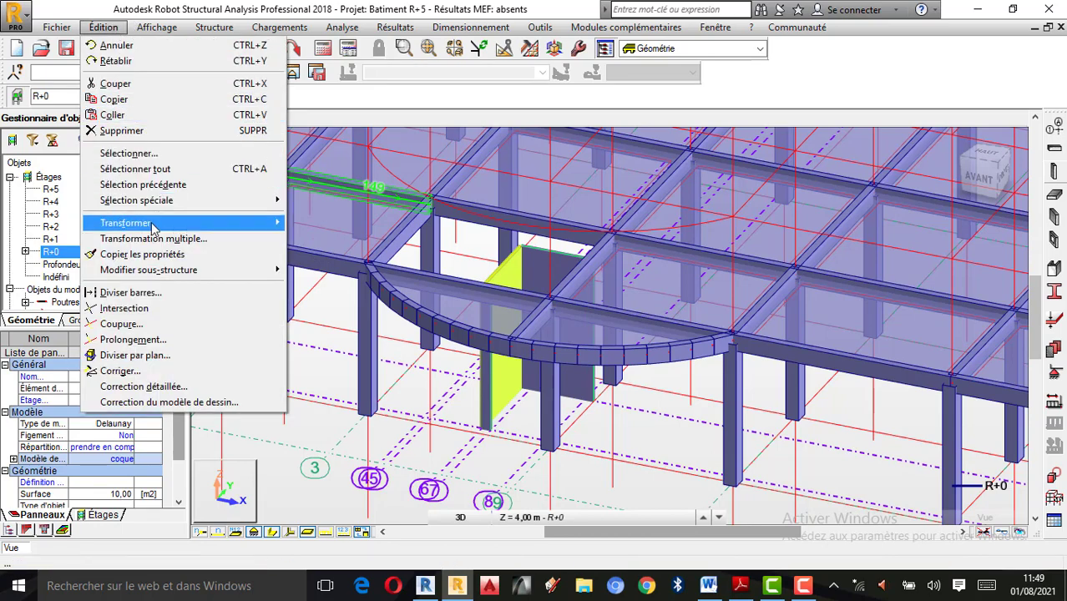
mouse_move(149, 226)
click(349, 222)
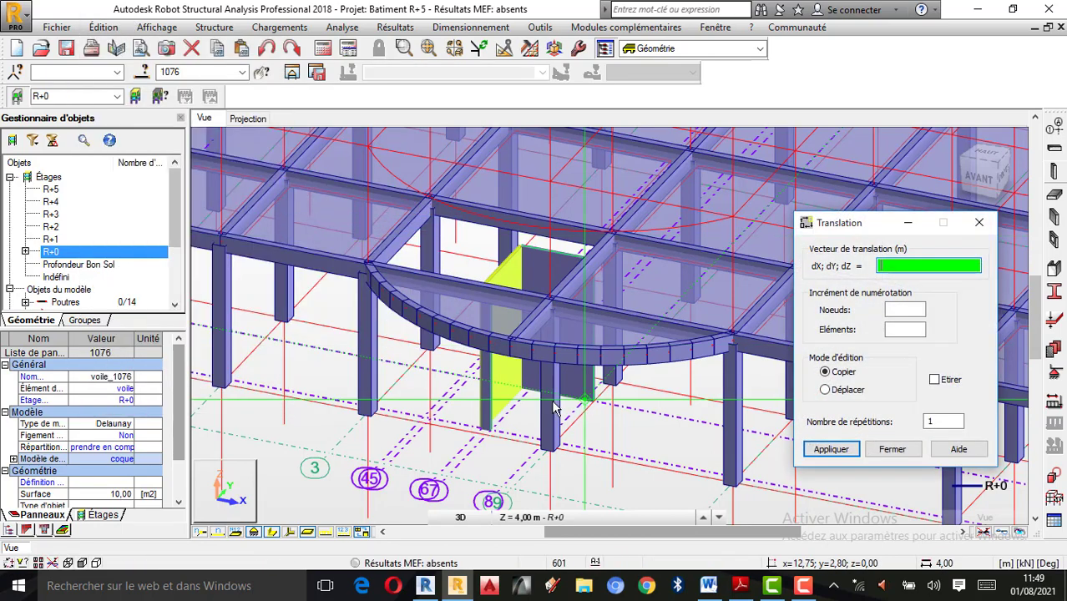
scroll(525, 397, up, 3)
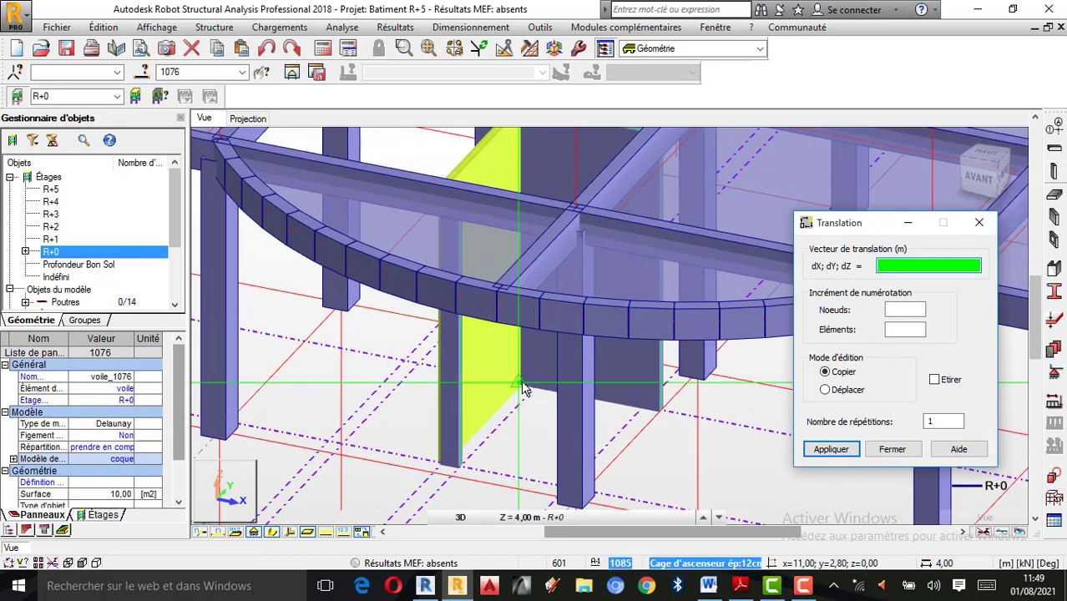
click(522, 384)
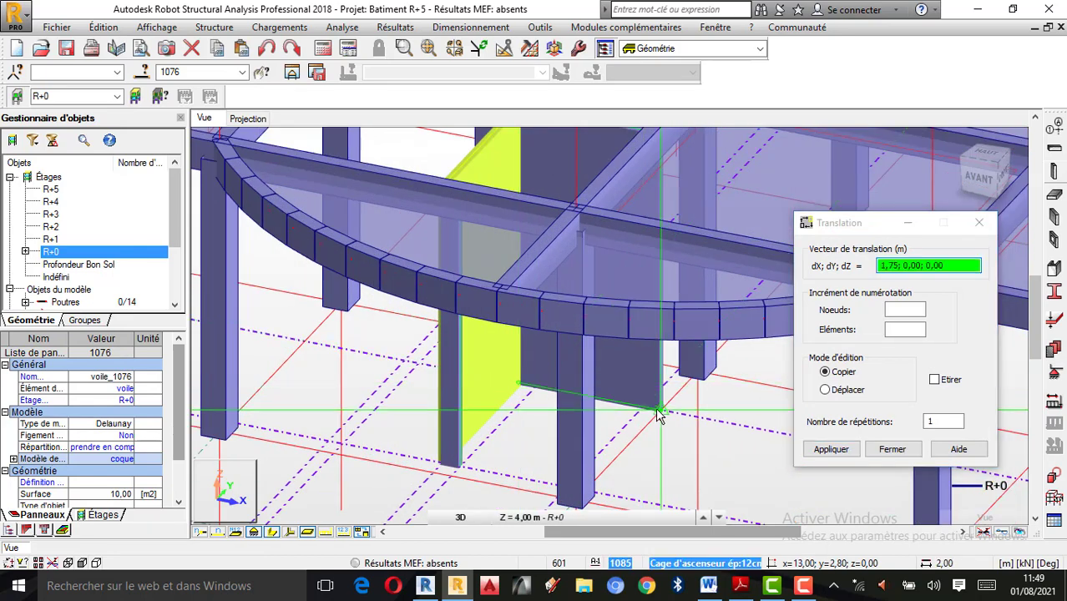
click(658, 410)
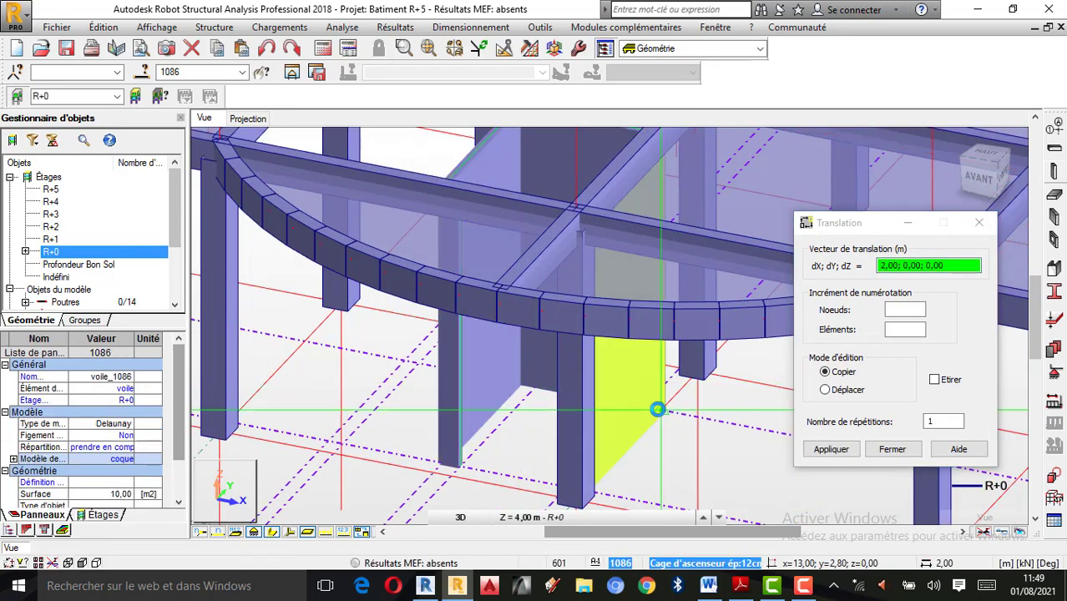
click(892, 450)
scroll(827, 440, down, 5)
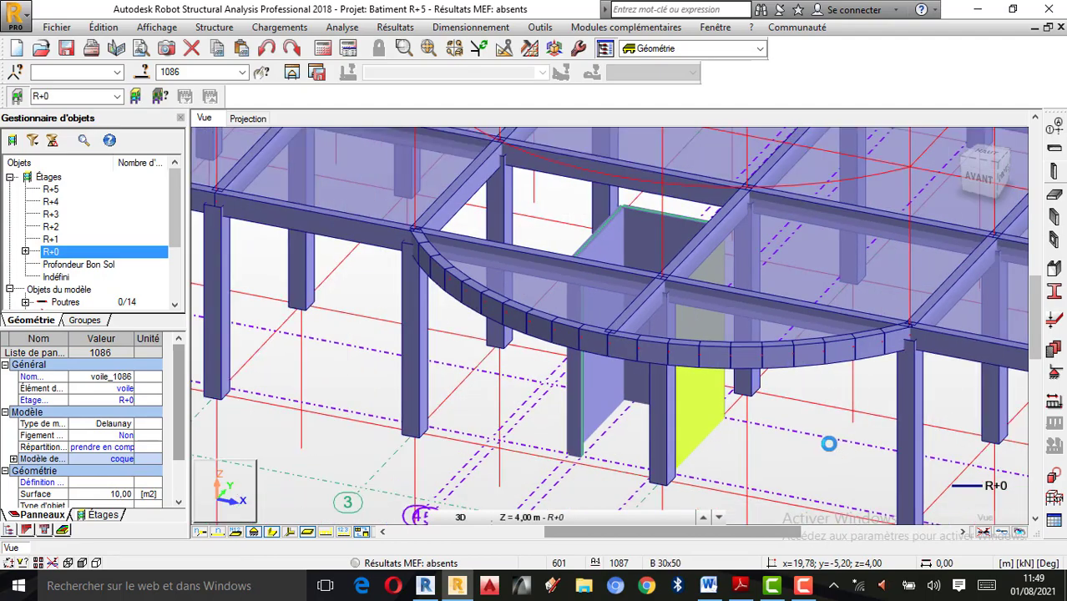
- Make R+1 the active storey and show its structure in the 3D view from the front-left corner
right_click(307, 430)
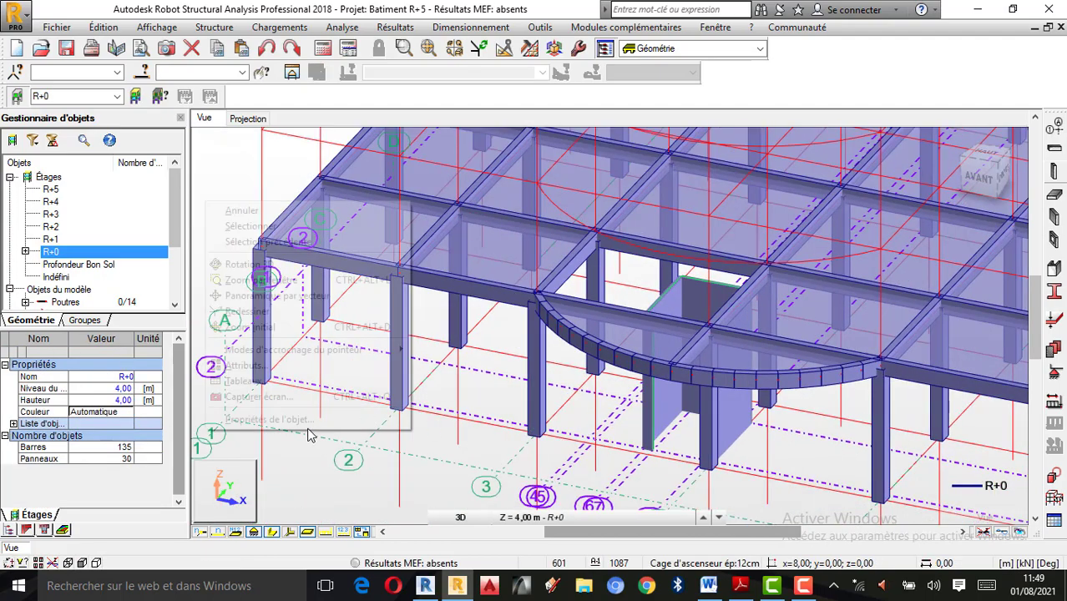
click(294, 265)
drag(501, 393, 323, 293)
right_click(323, 292)
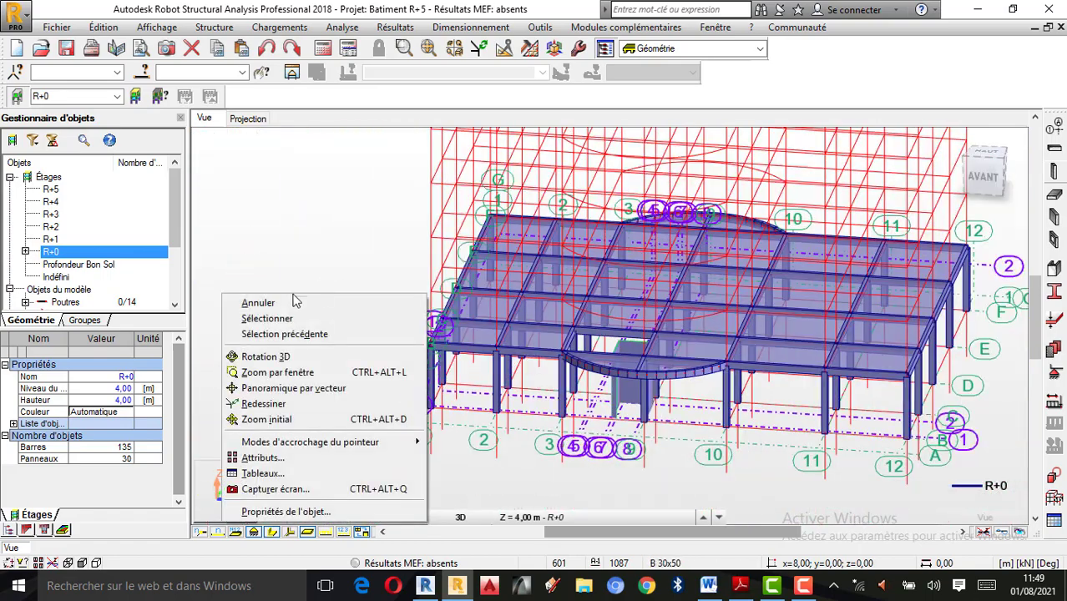
click(267, 302)
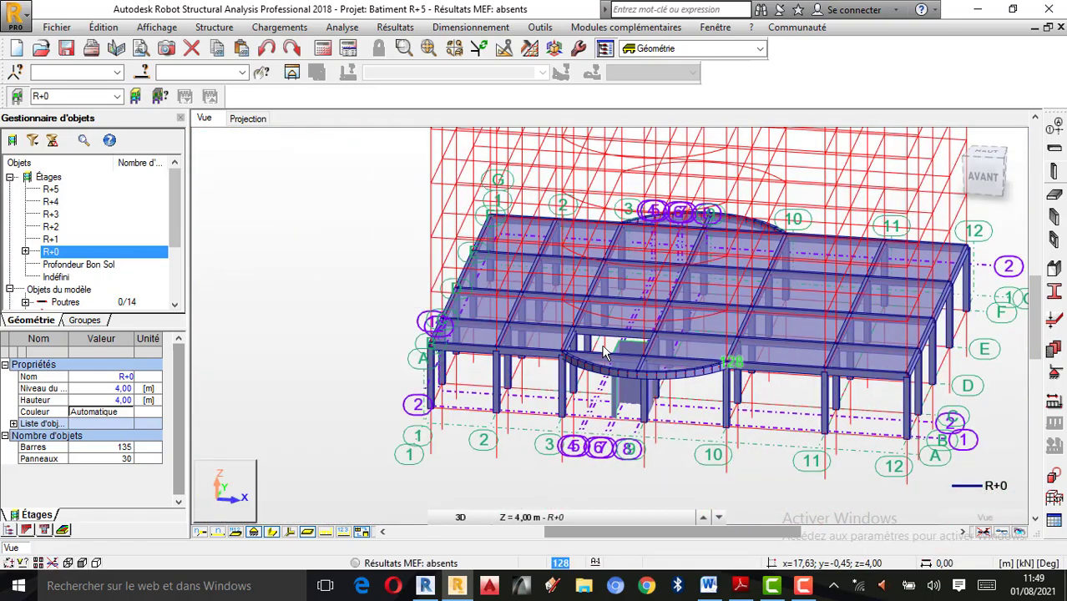
click(52, 240)
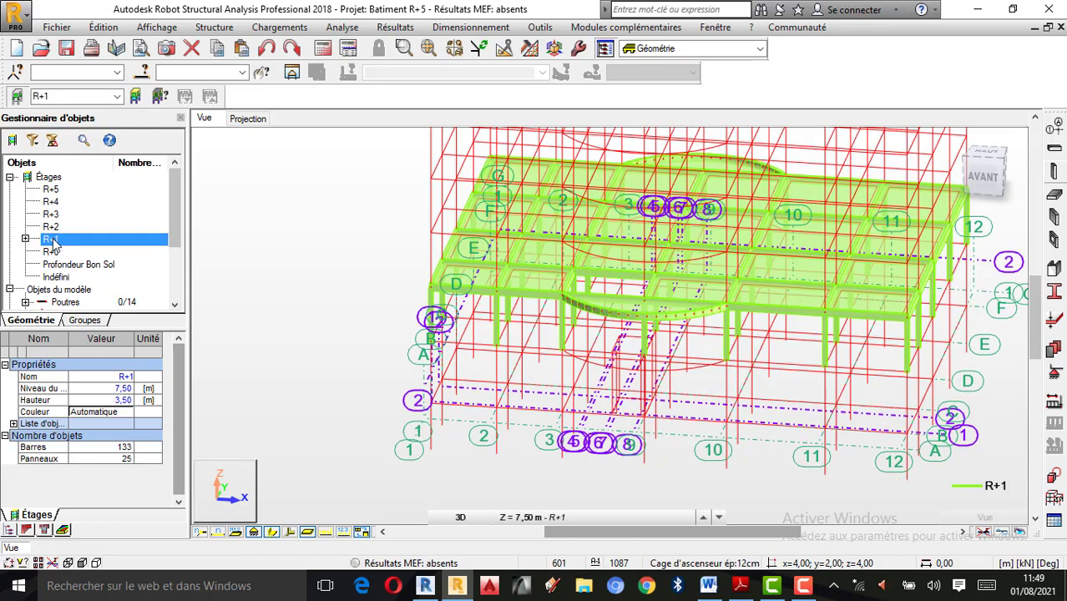
right_click(242, 263)
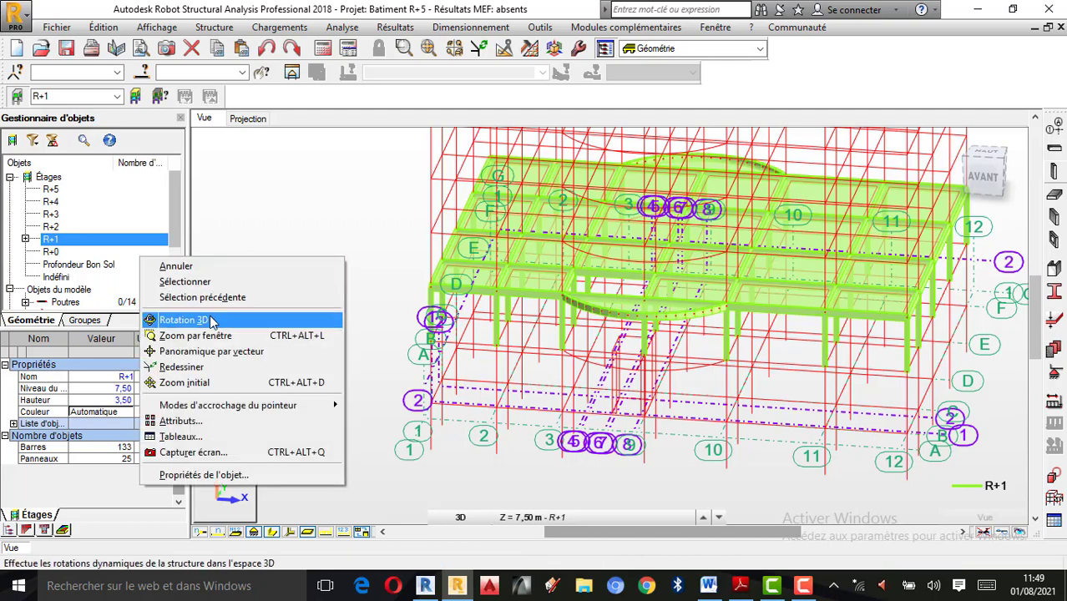
click(250, 321)
drag(734, 360, 718, 301)
right_click(988, 242)
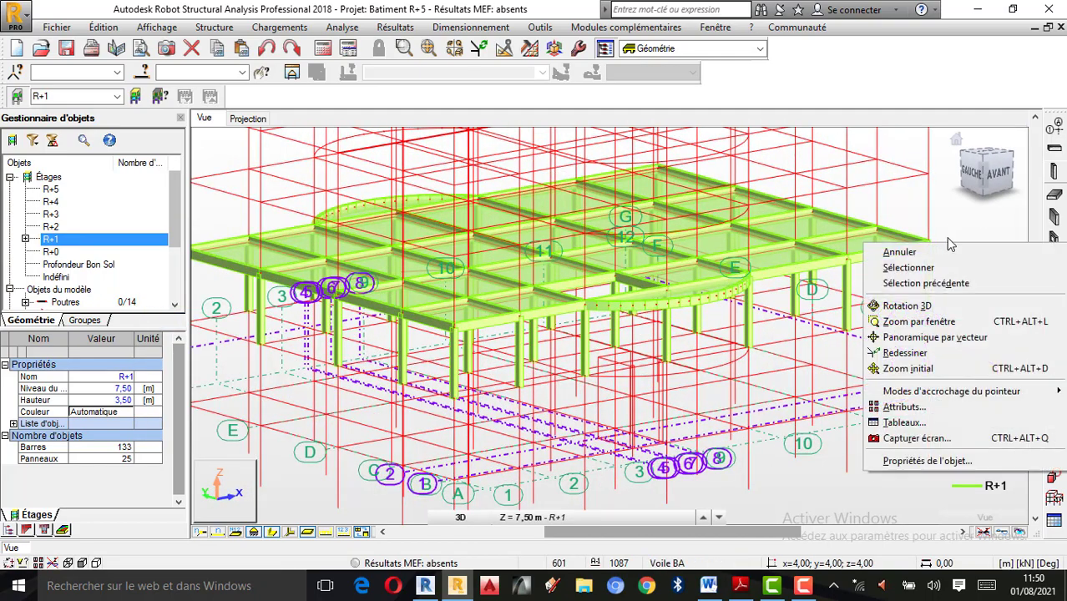
click(906, 249)
- Open the construction line definition for the Z direction and select the line at 2.00 m
click(1056, 129)
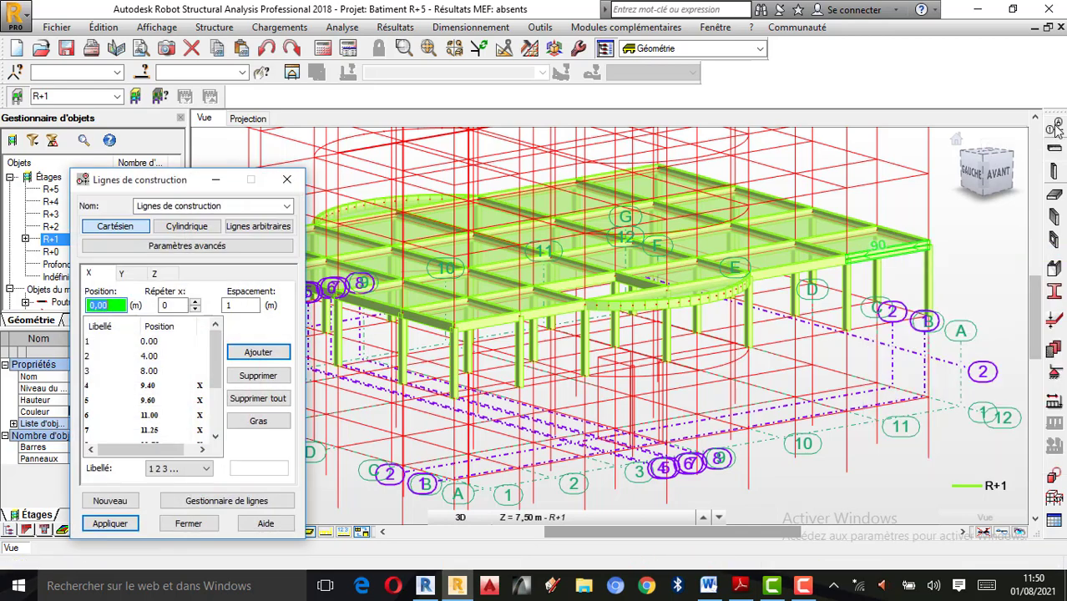
click(156, 274)
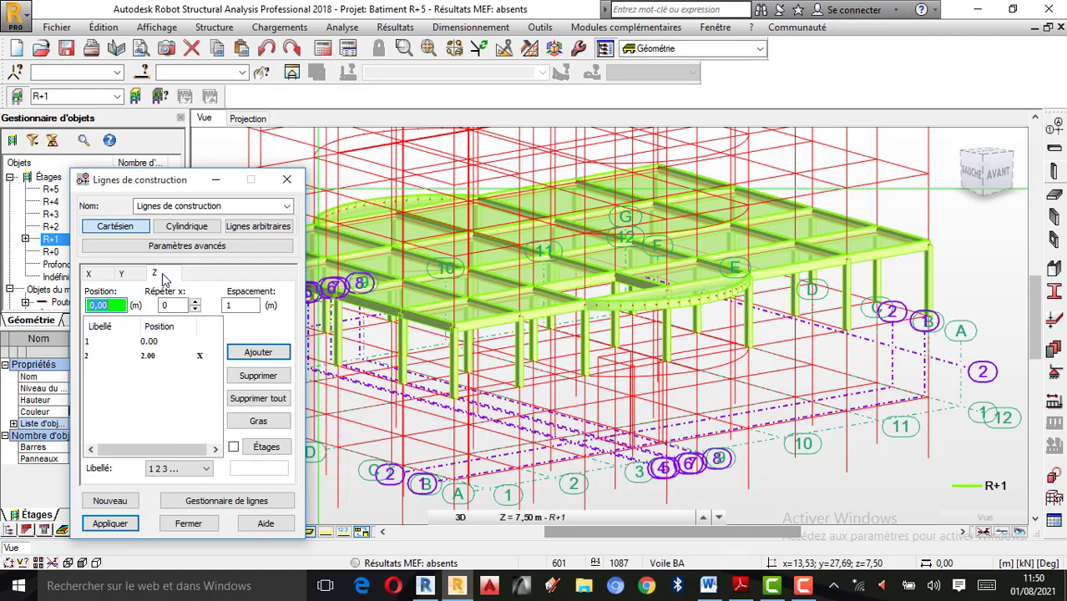
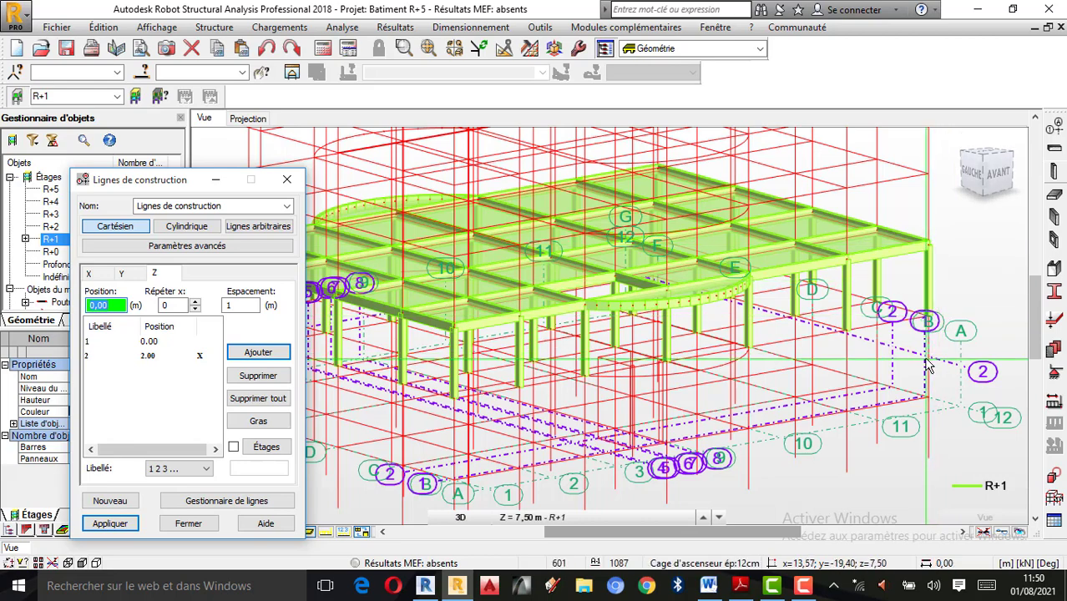
click(160, 356)
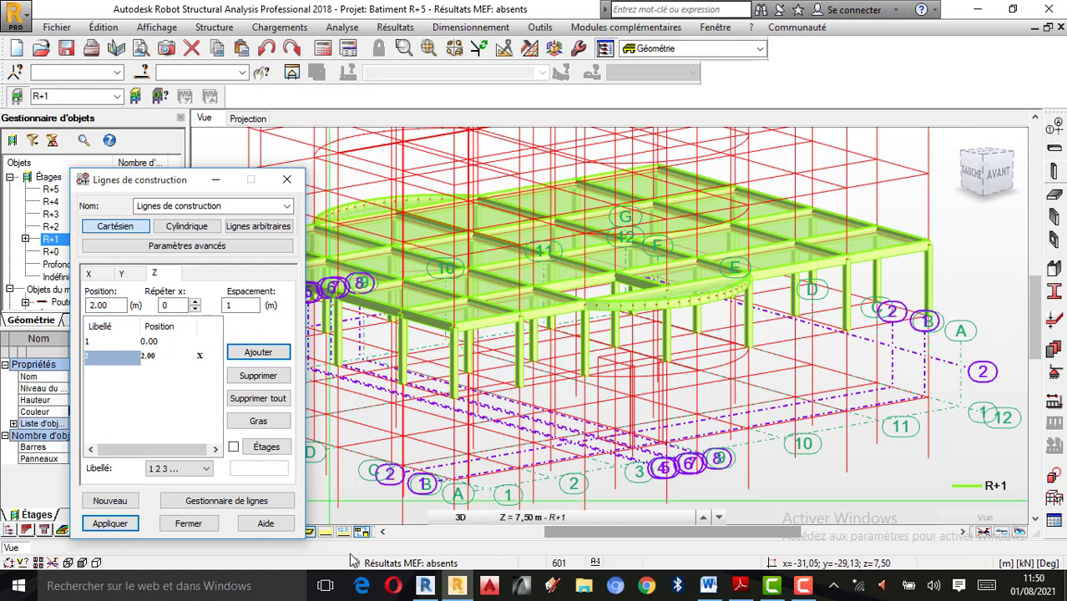
click(244, 589)
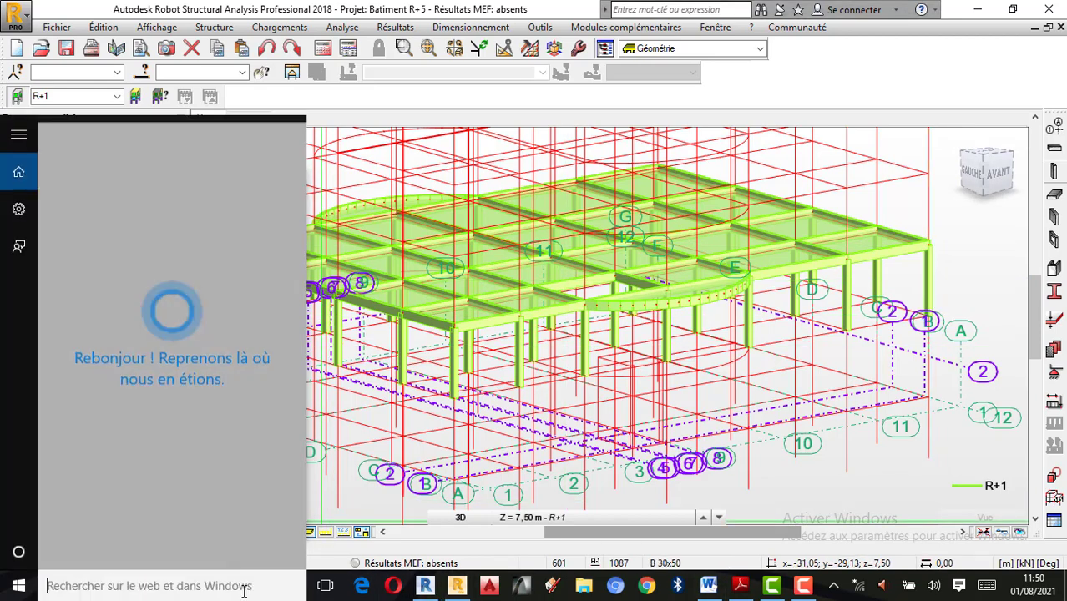
text(c)
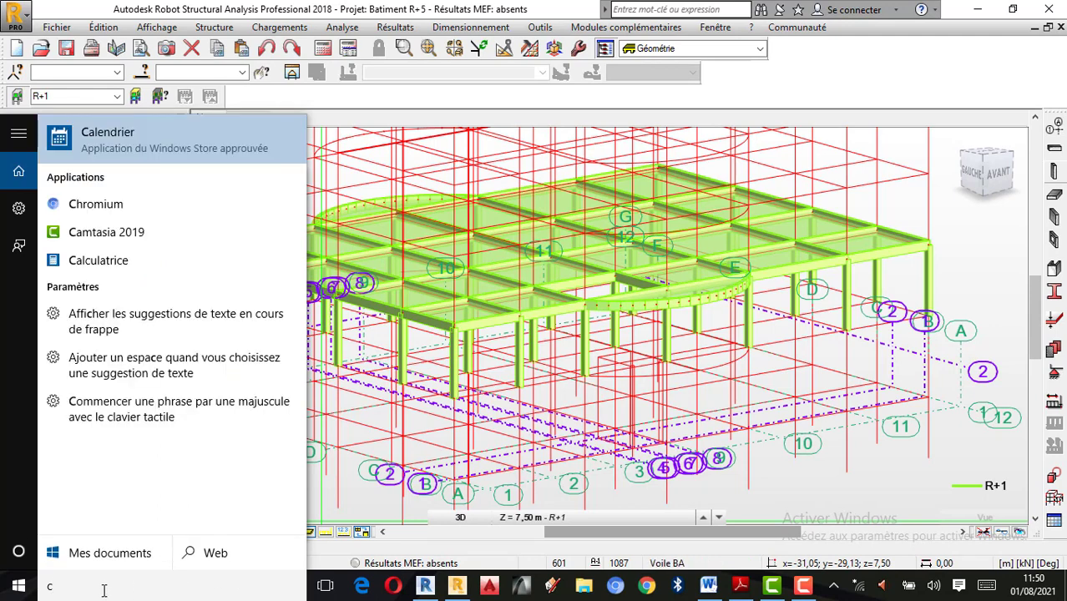
text(al)
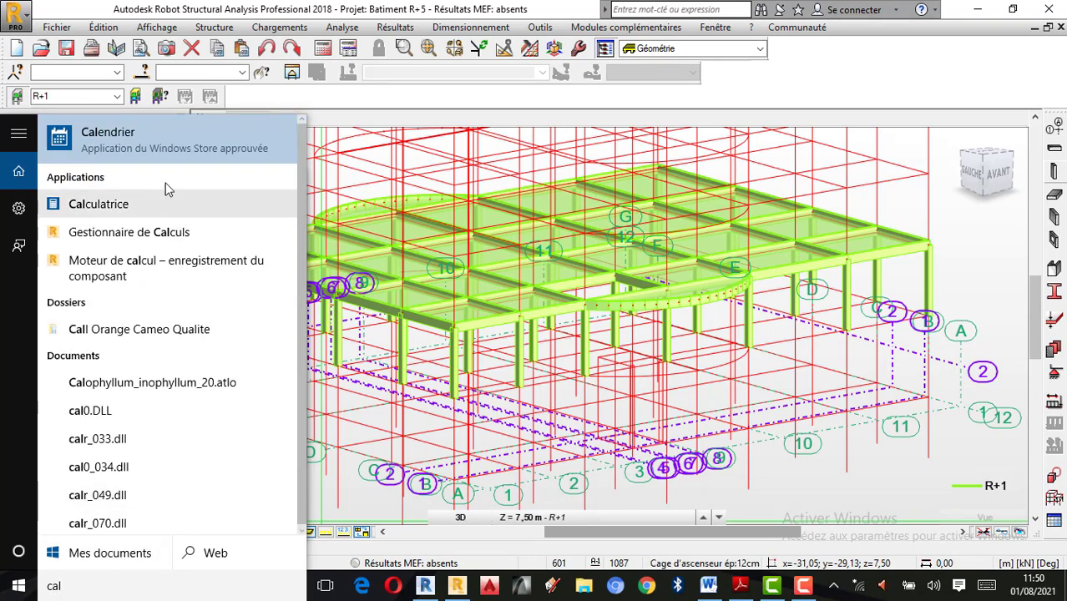
click(136, 137)
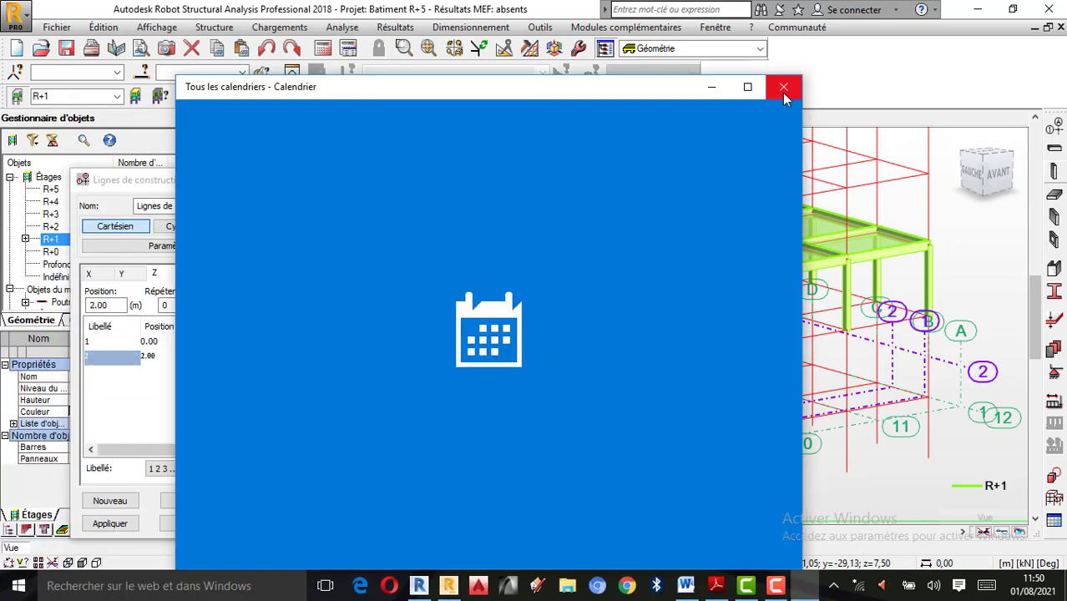
click(783, 86)
- Switch to the Windows calculator and add 2 to half of the 3,50 m storey height
click(150, 586)
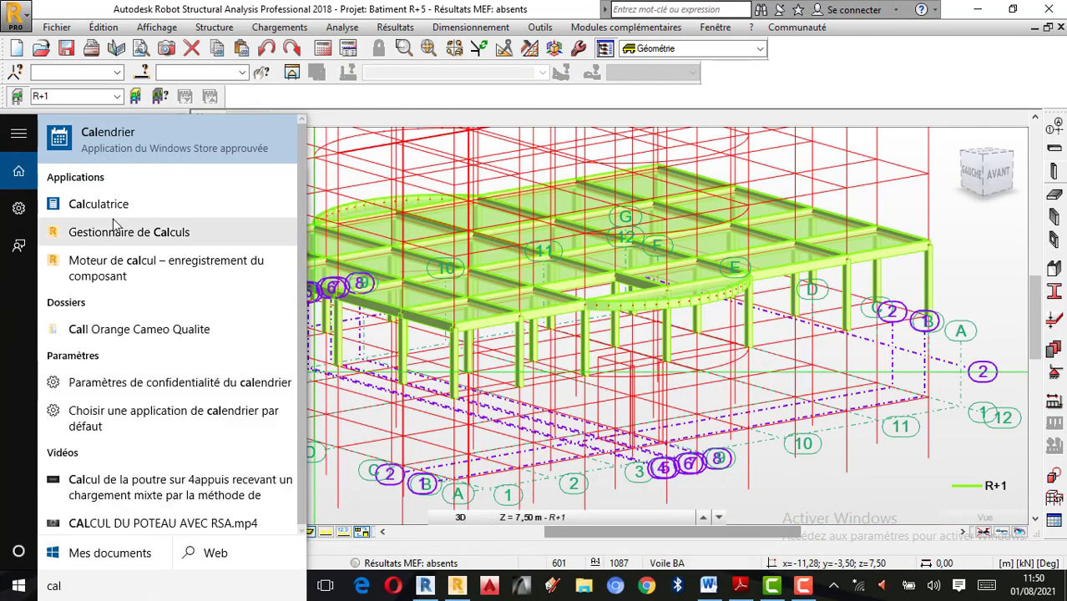
click(98, 205)
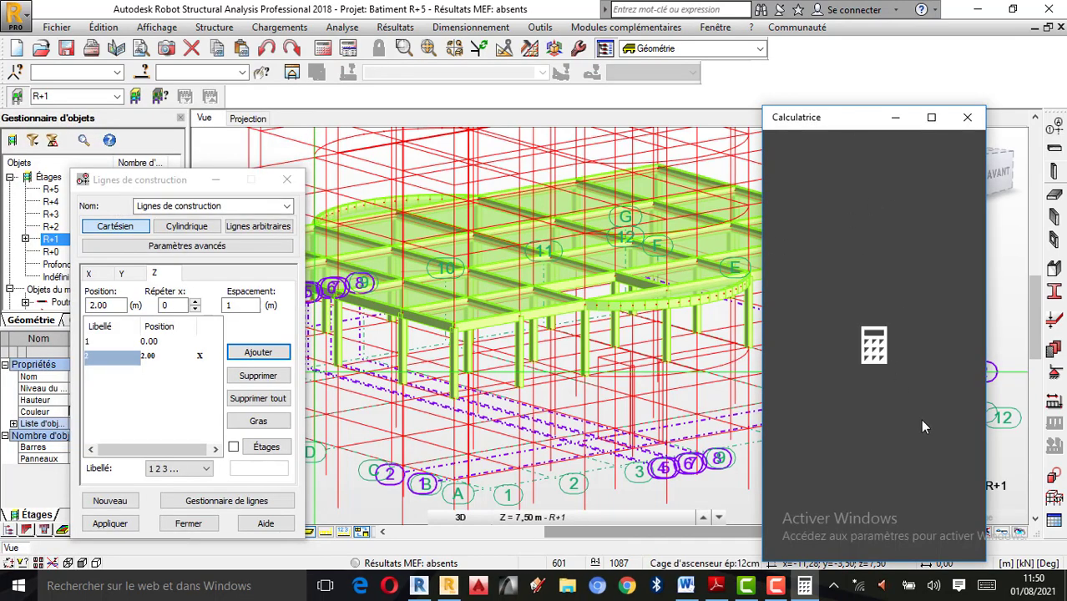
drag(833, 118, 536, 140)
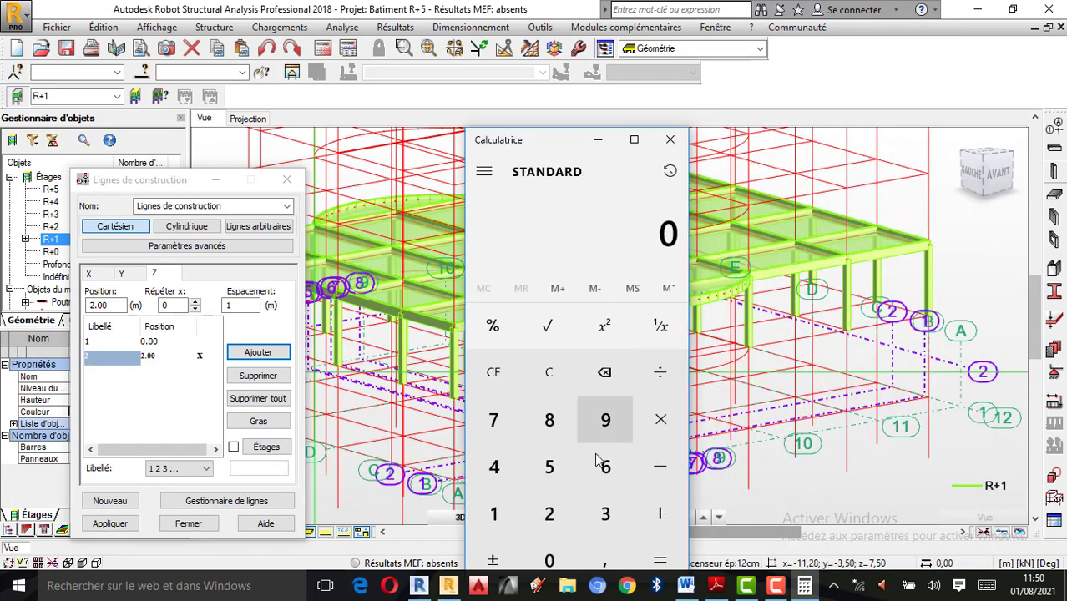
click(549, 468)
click(659, 372)
click(553, 514)
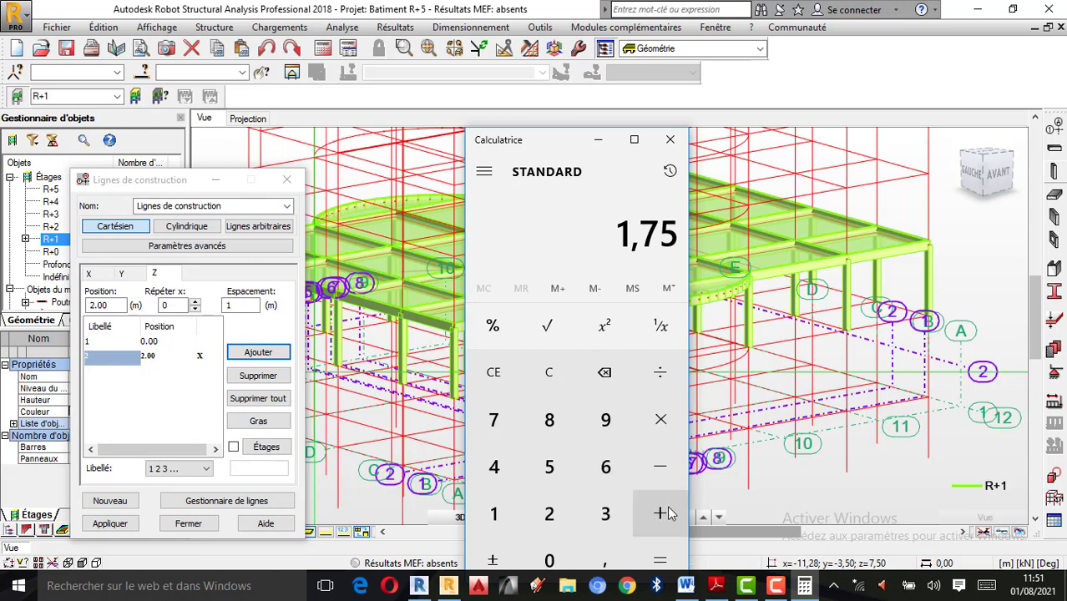
click(667, 513)
click(551, 515)
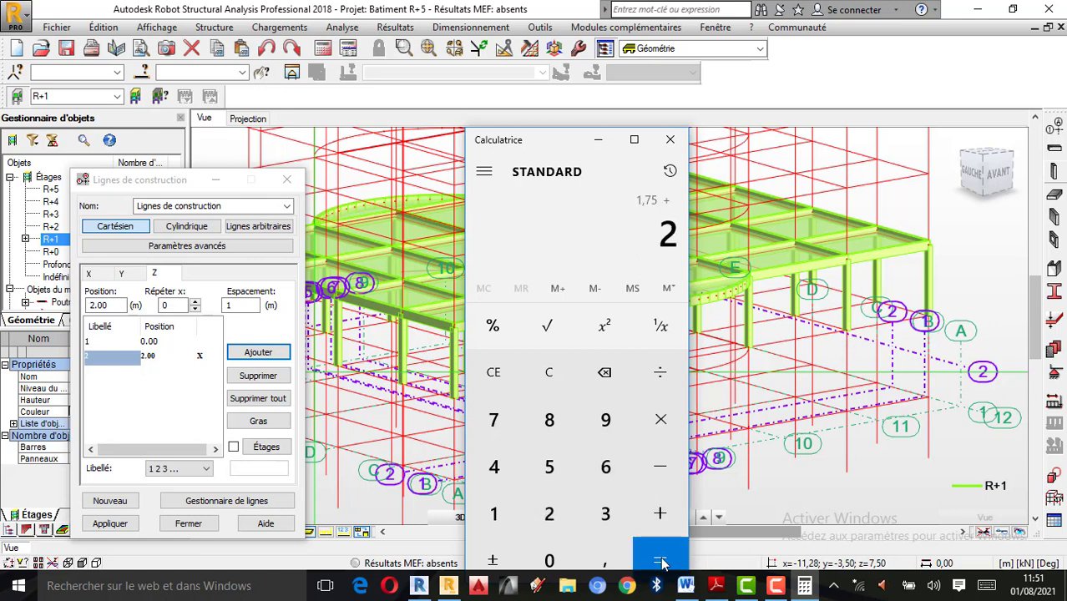
click(598, 139)
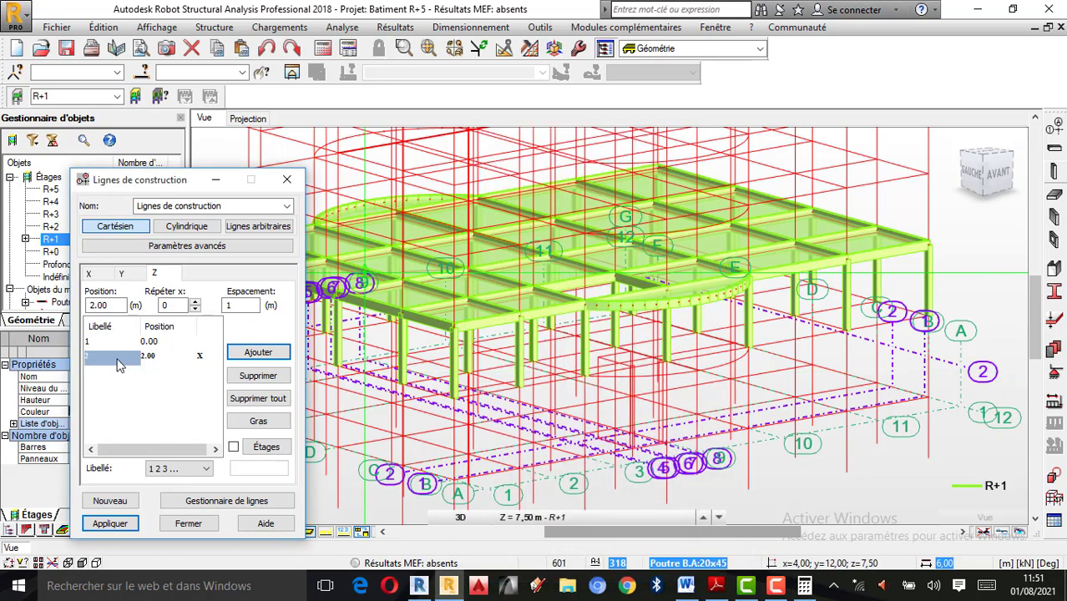
- Add one Z construction line above the 2.00 m line with 1 repetition and a spacing of 3,75 m
double_click(242, 305)
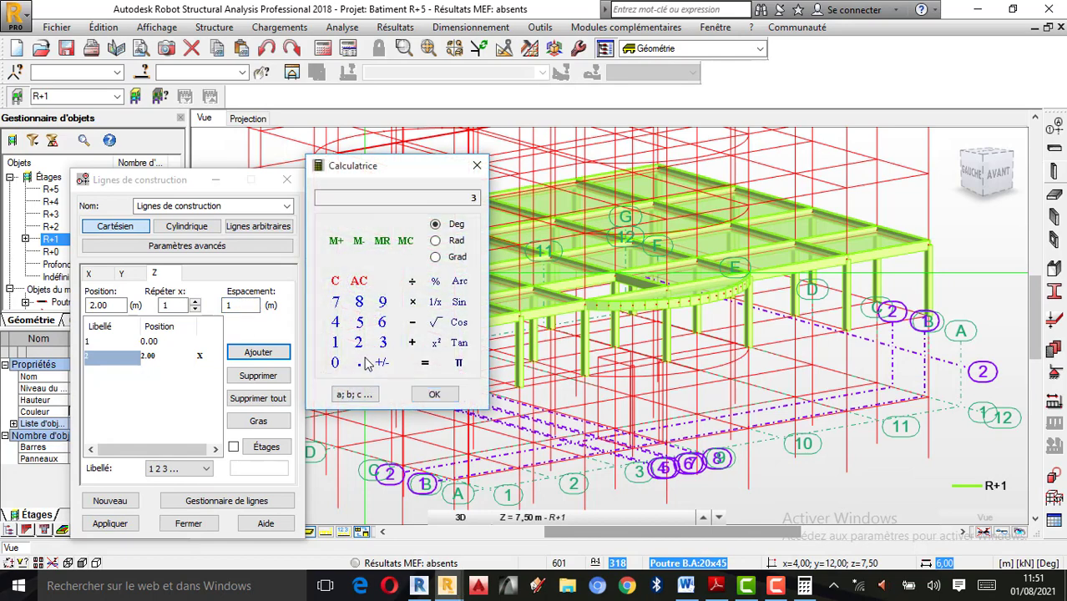
click(359, 323)
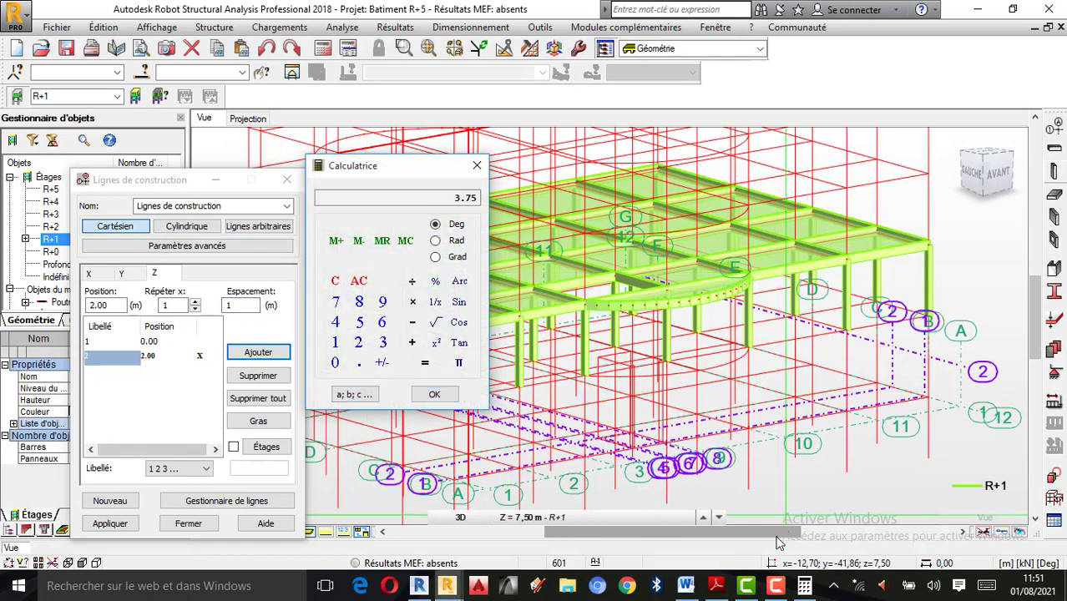
click(804, 585)
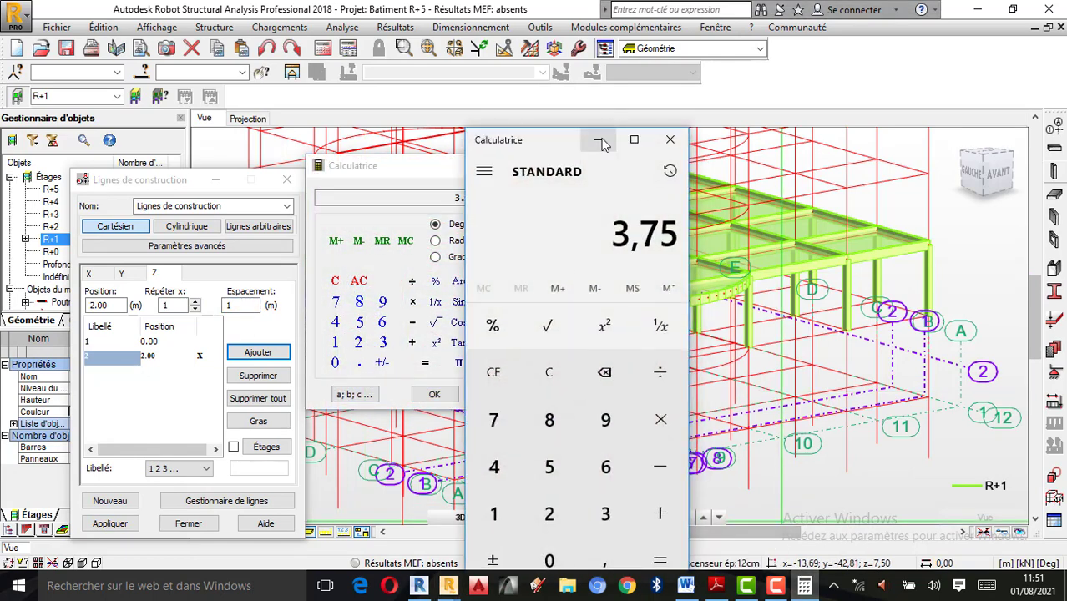
click(599, 140)
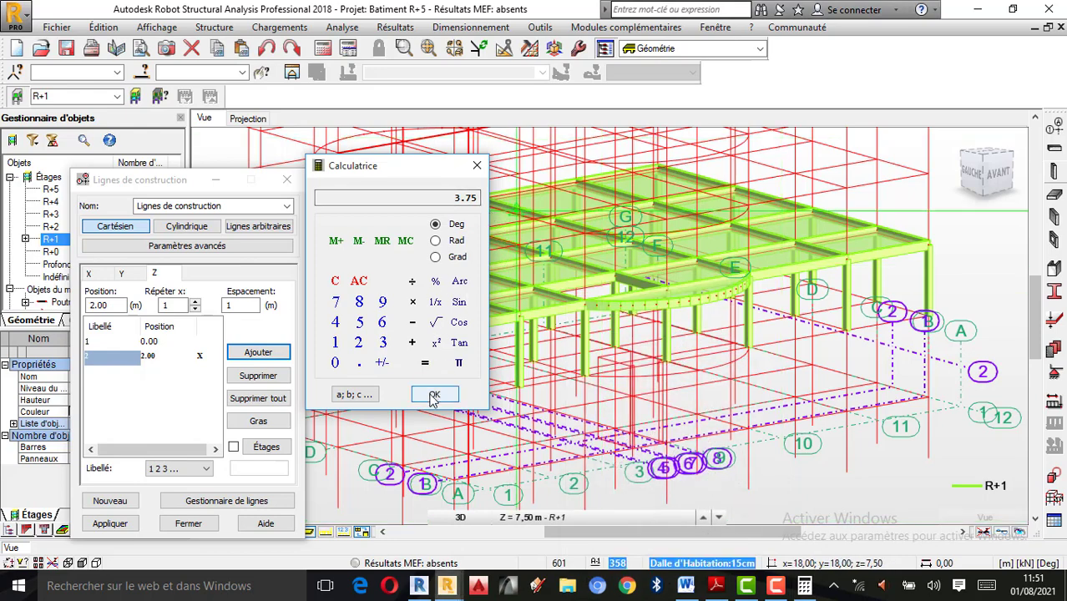
click(276, 359)
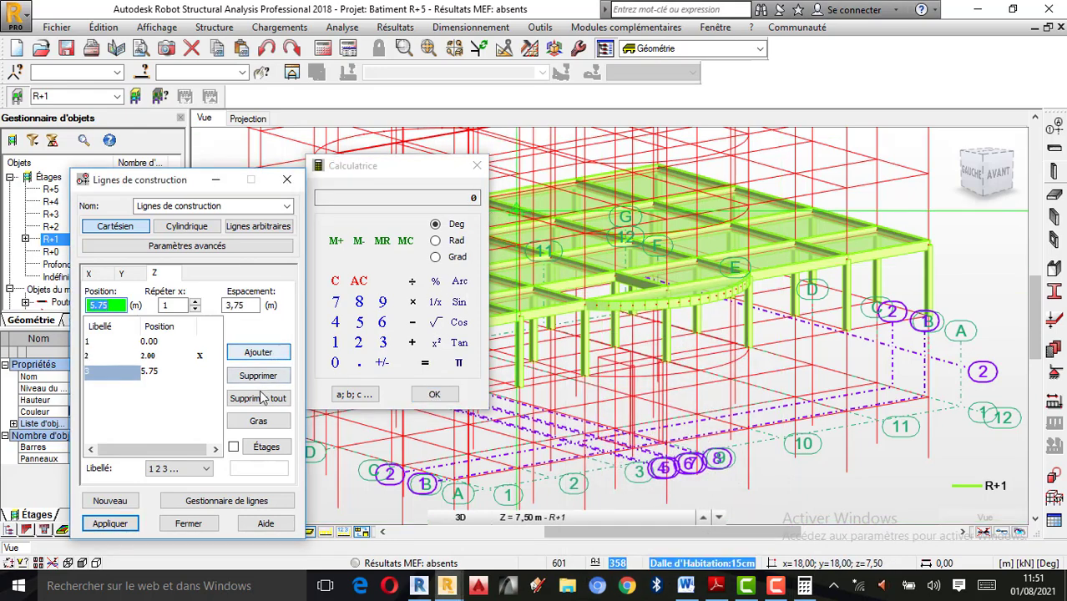
- Mark the new Z construction line as bold, apply the construction lines and close the dialogs
click(259, 422)
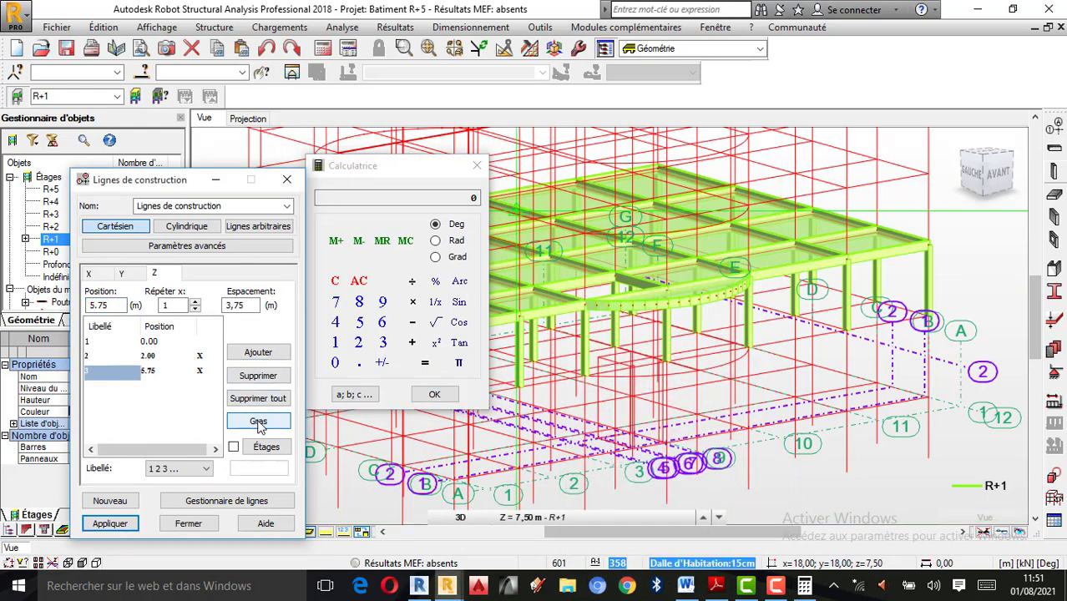
click(121, 519)
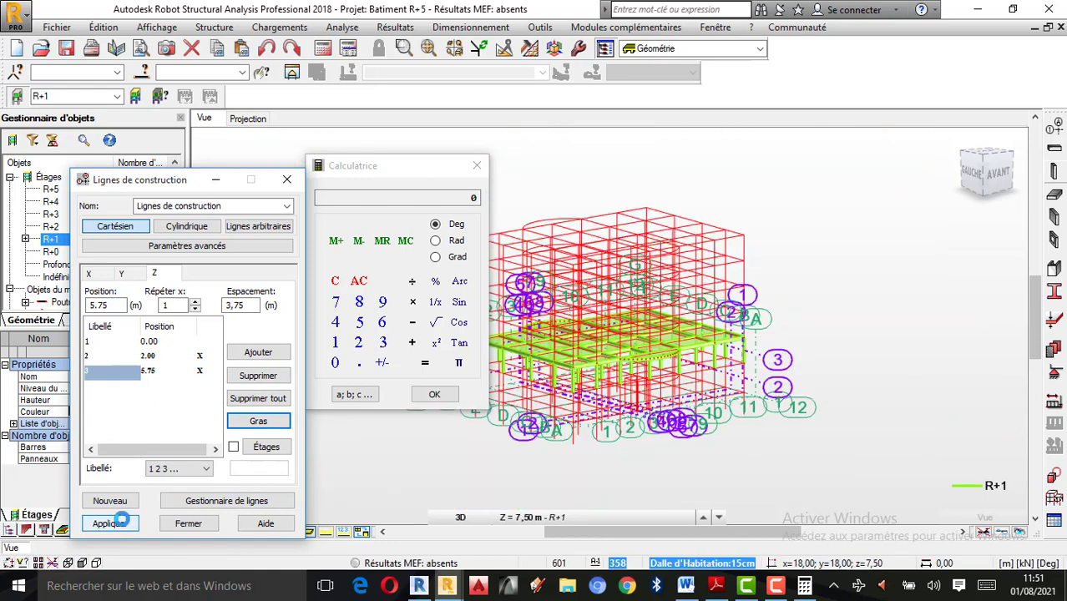
click(477, 165)
click(286, 179)
scroll(909, 284, up, 5)
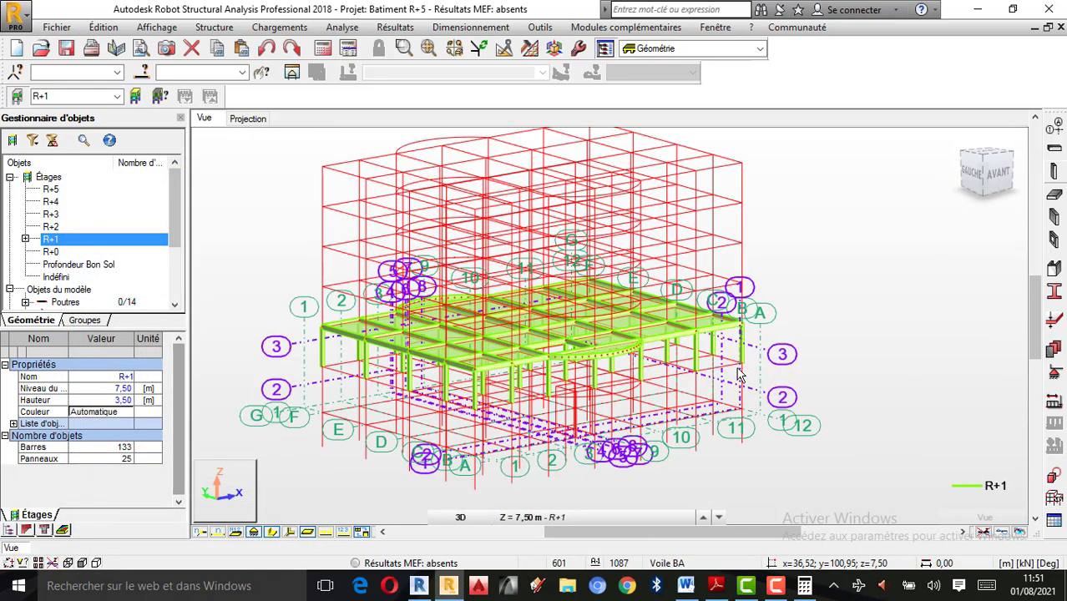
- Open the wall definition in the R+1 plan view at Z = 7,50 m and enable the Etirement option for chained walls
right_click(803, 278)
click(845, 342)
drag(732, 349, 628, 407)
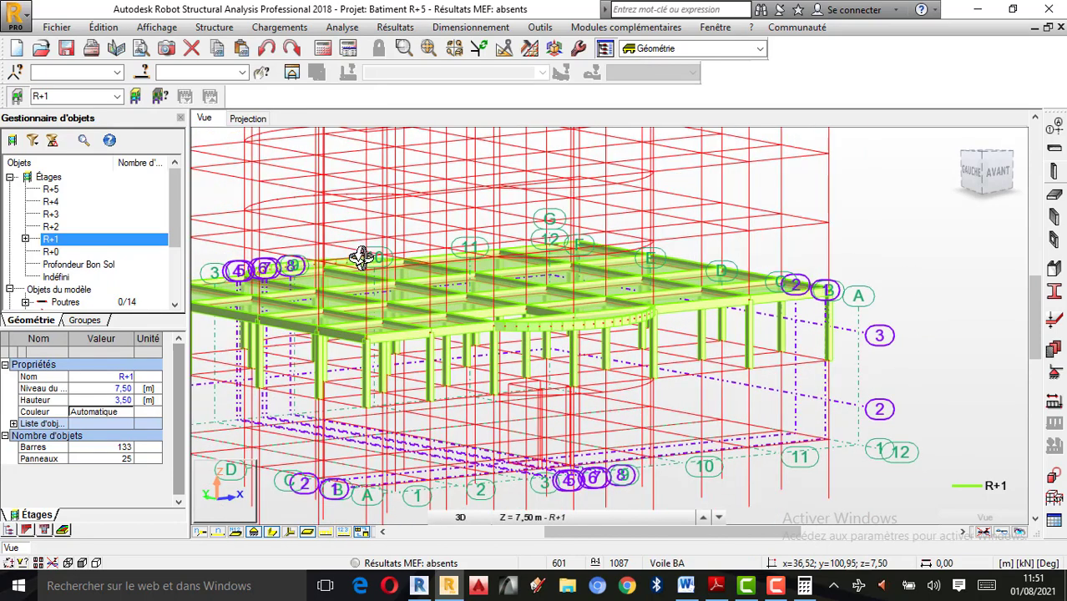
click(250, 121)
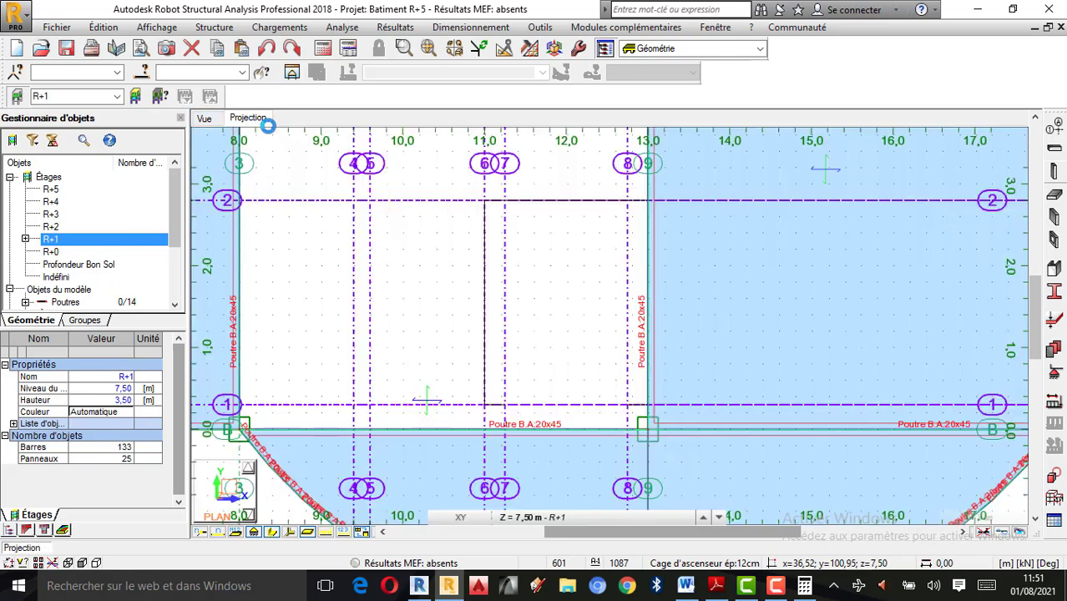
scroll(626, 367, down, 4)
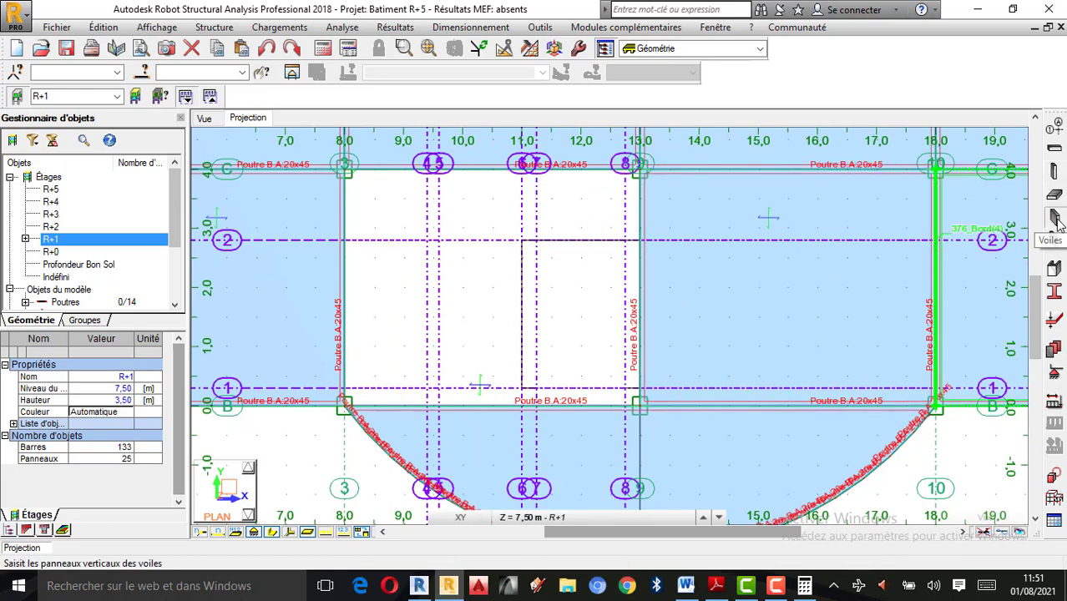
click(1056, 219)
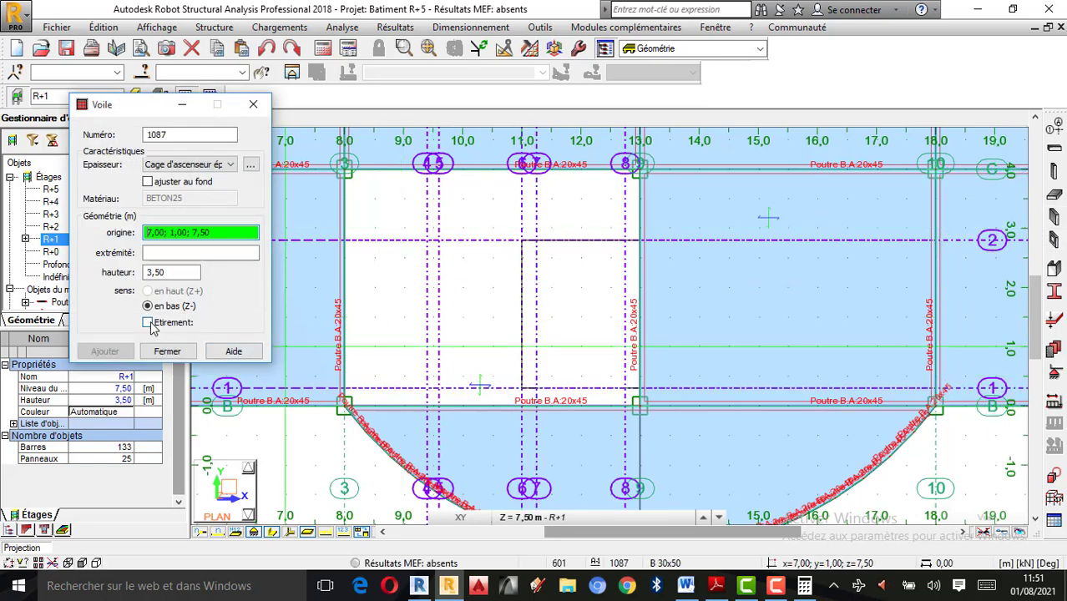
scroll(538, 397, up, 1)
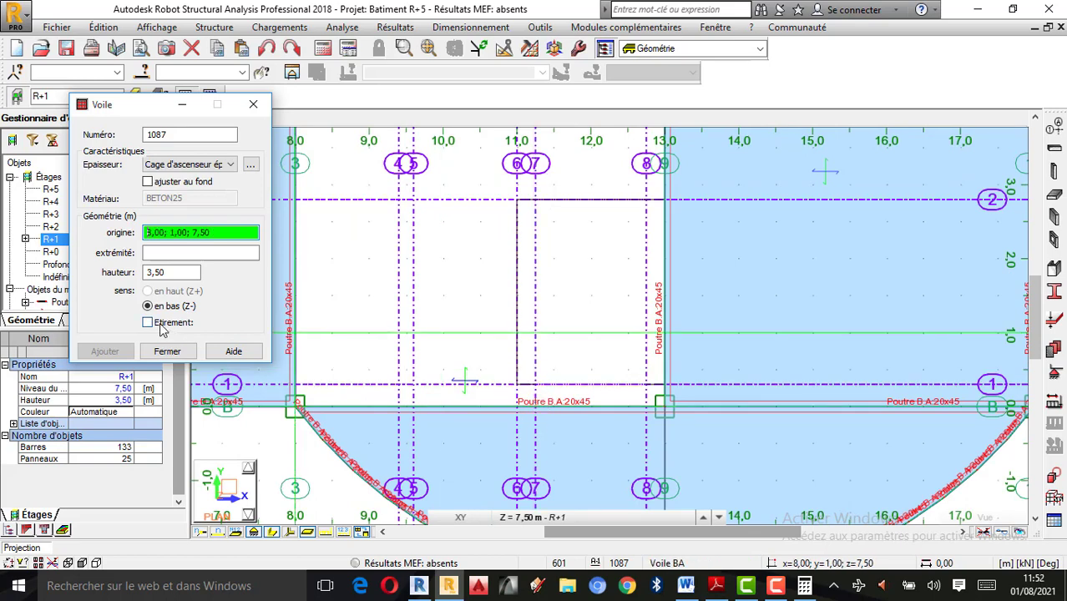
click(148, 322)
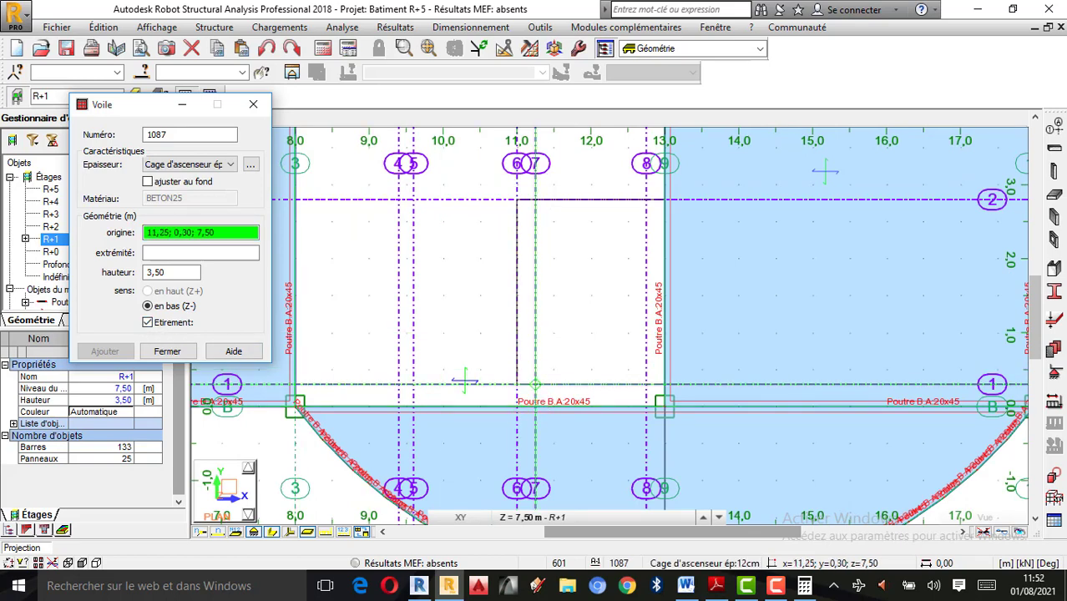
- Draw chained elevator shaft walls through X;Y points 11,25;0,30, 11,00;0,30, 11,00;2,80, 13,00;2,80, 13,00;0,30 and 12,75;0,30, and close the wall definition
click(535, 385)
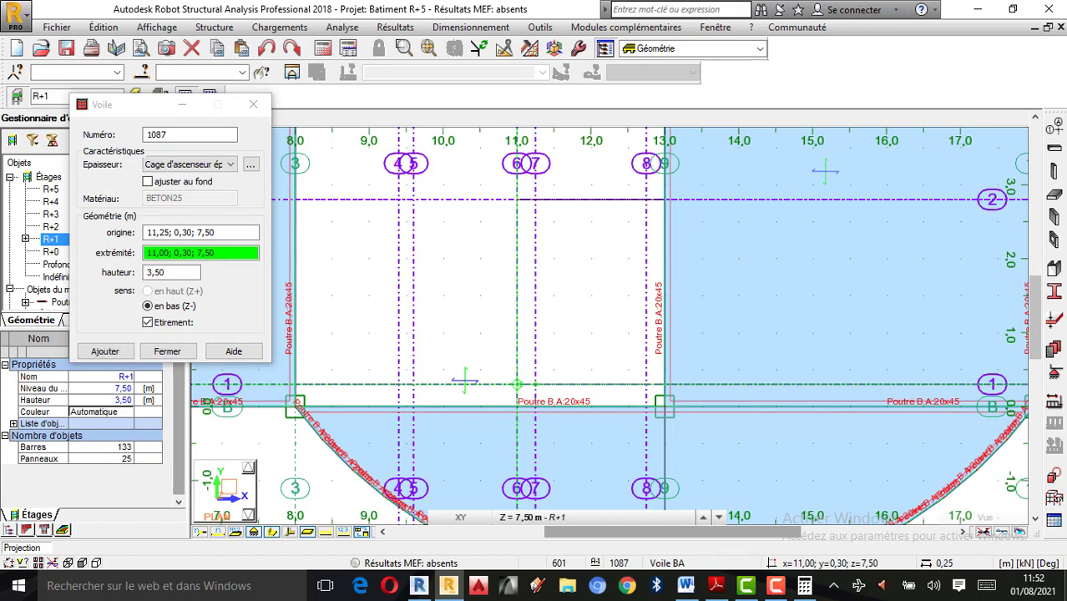
click(517, 384)
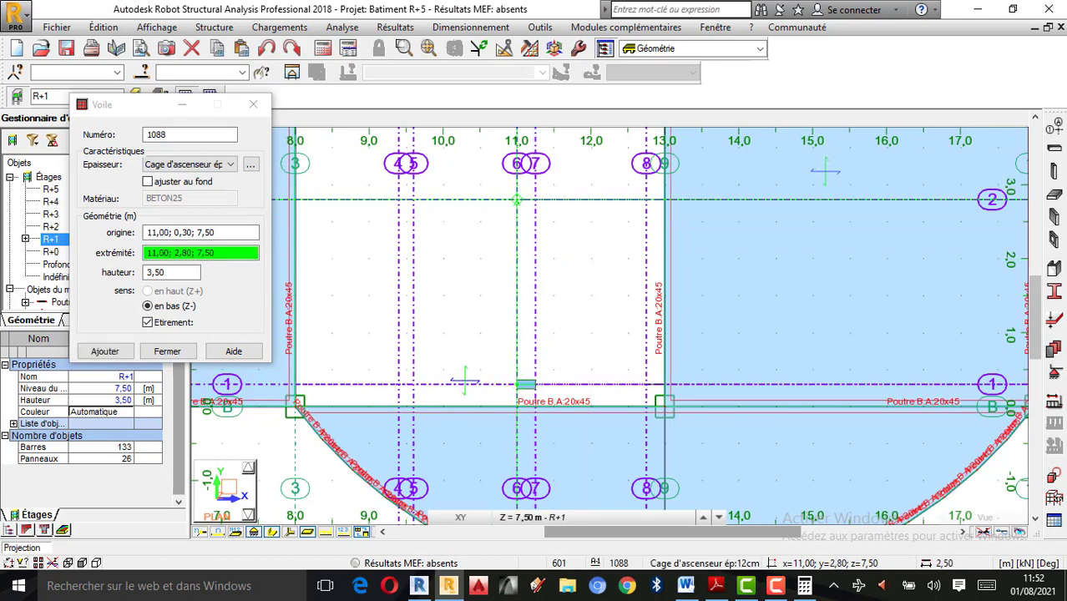
click(517, 200)
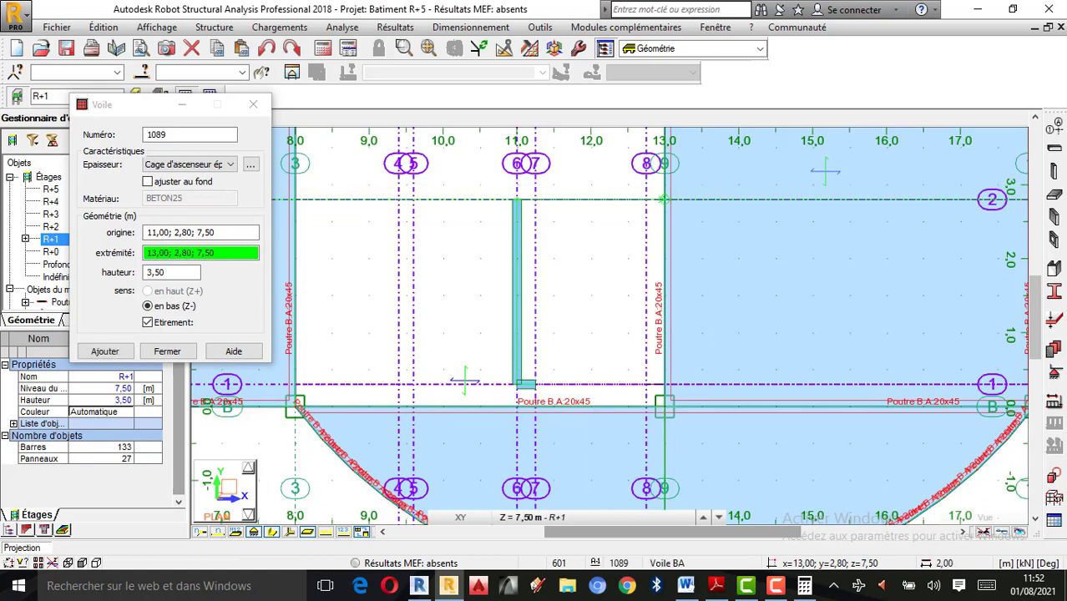
click(664, 200)
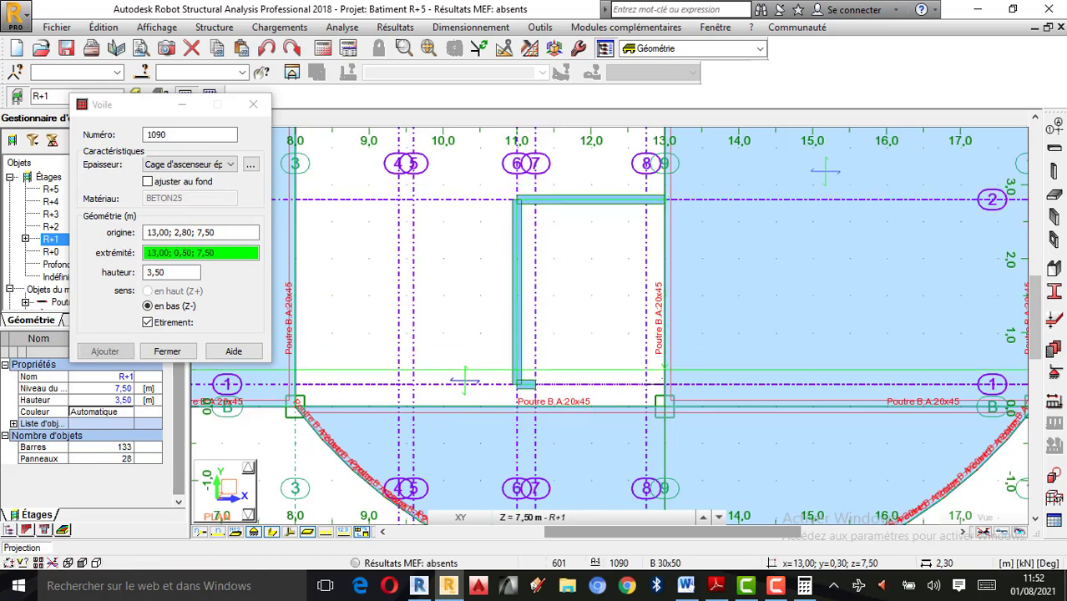
click(664, 385)
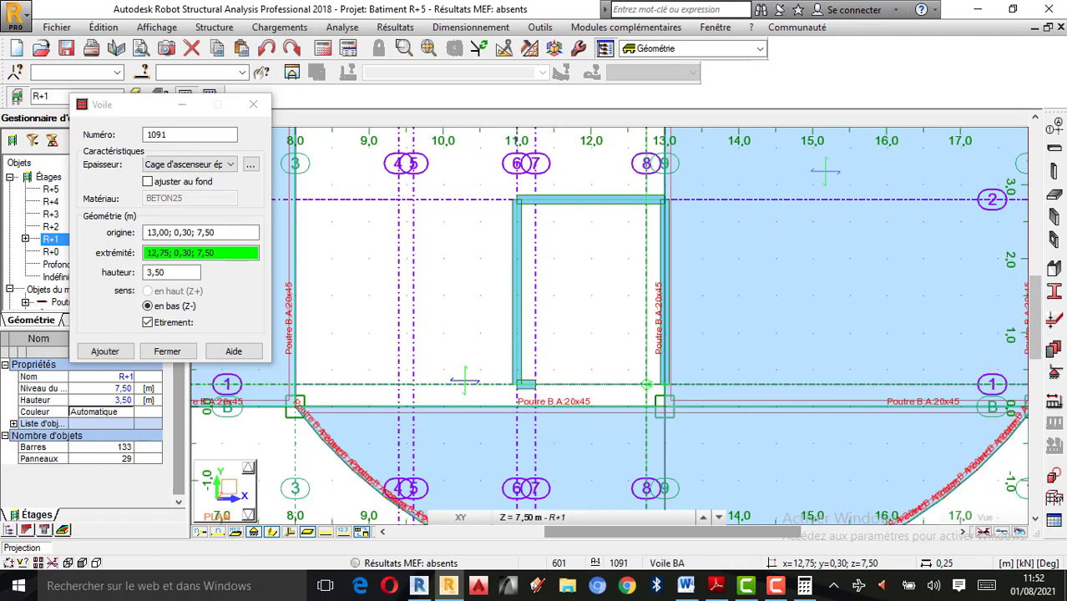
click(646, 385)
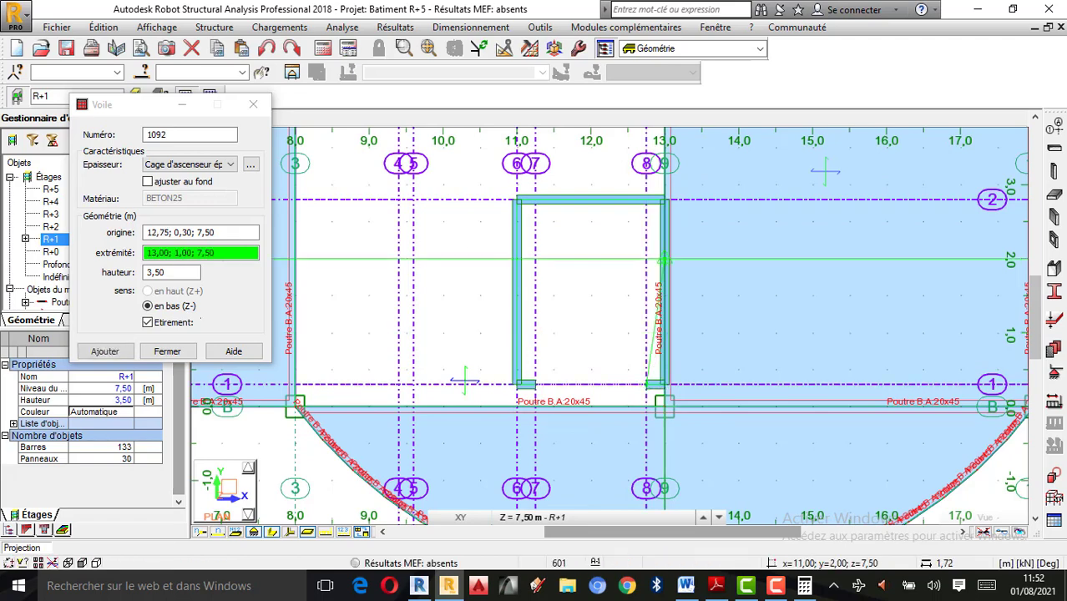
click(167, 352)
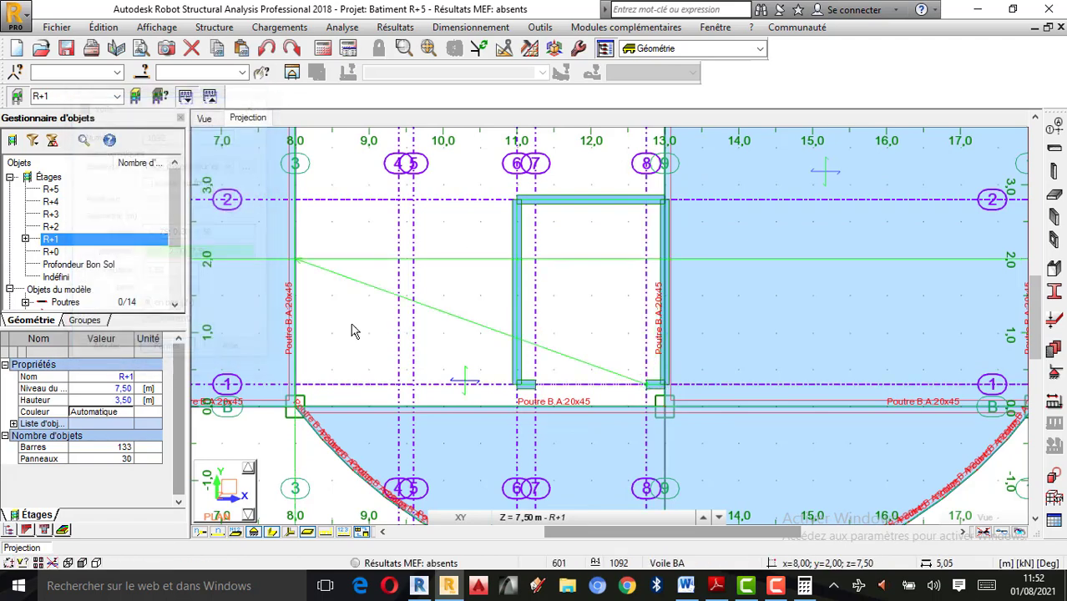
- Examine the new R+1 elevator shaft walls in the 3D view from several angles and distances
click(204, 119)
right_click(988, 303)
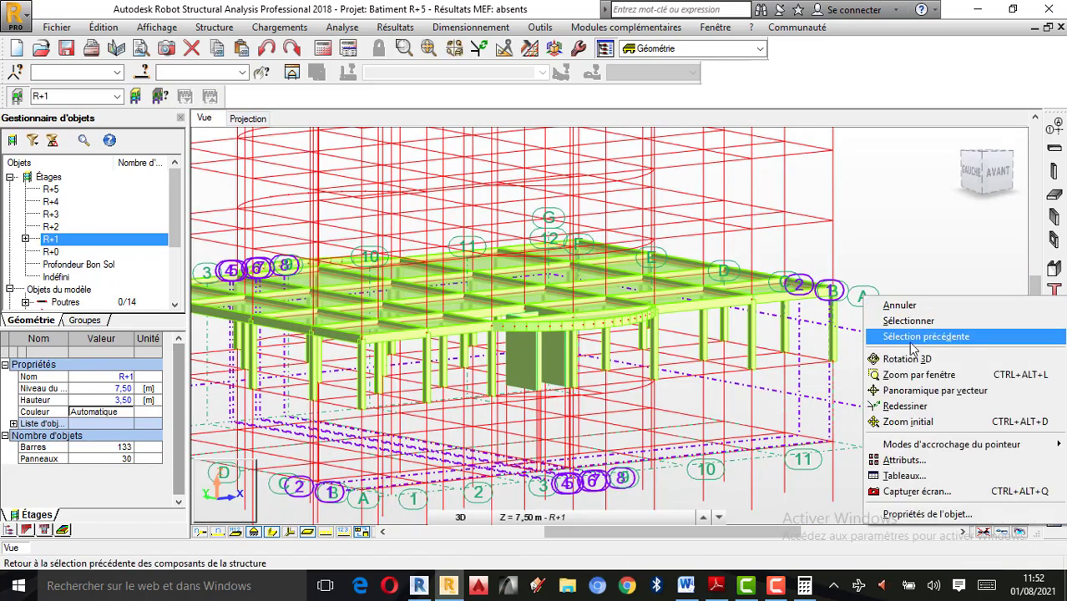
click(914, 359)
drag(555, 371, 609, 319)
scroll(517, 395, up, 2)
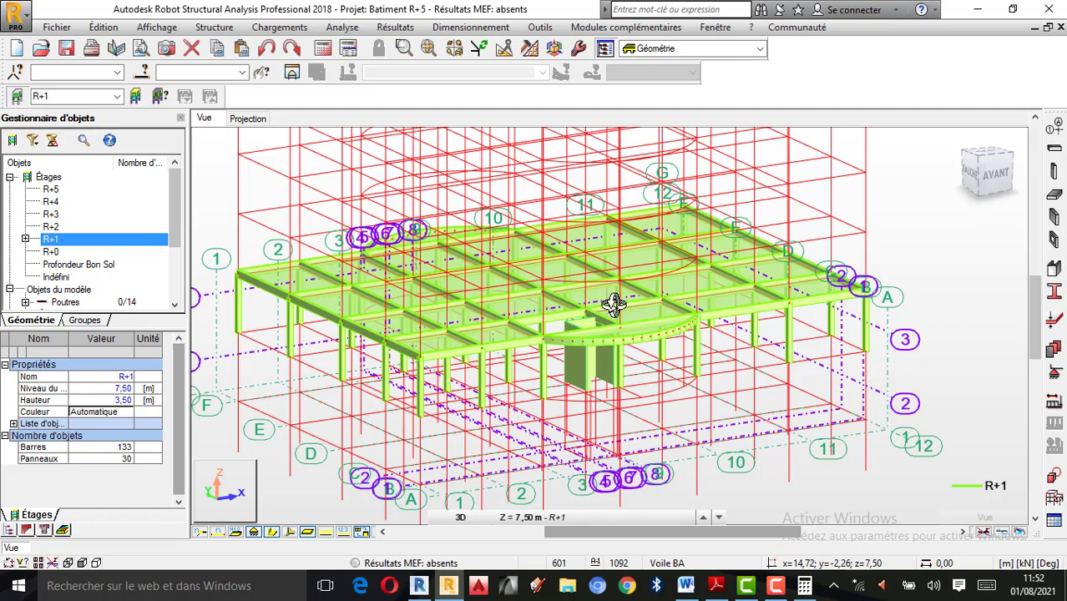
scroll(613, 305, up, 2)
click(776, 589)
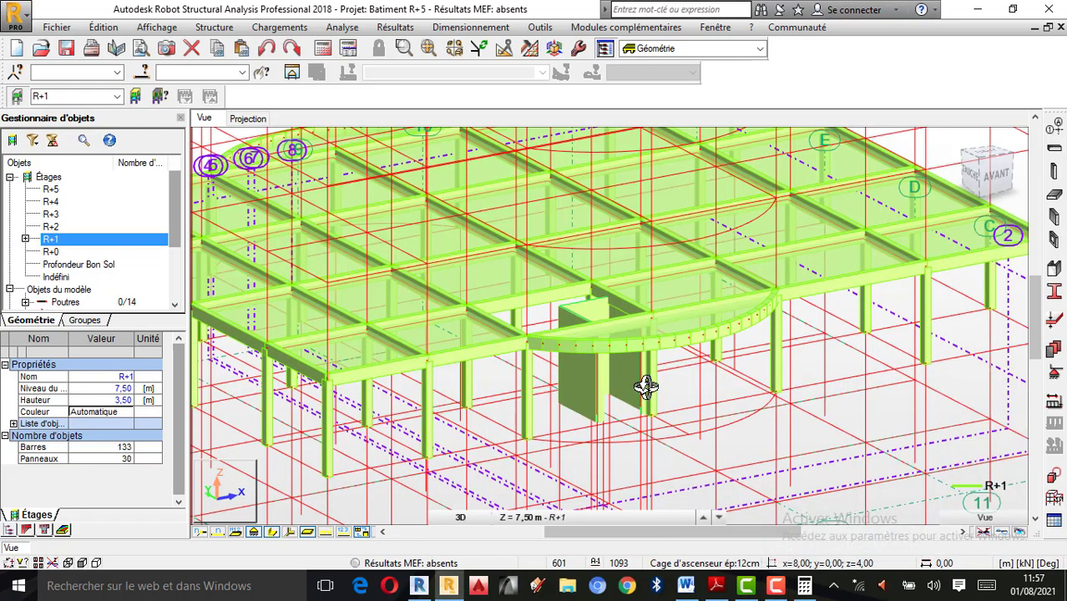
shift+middle_drag(683, 390, 670, 390)
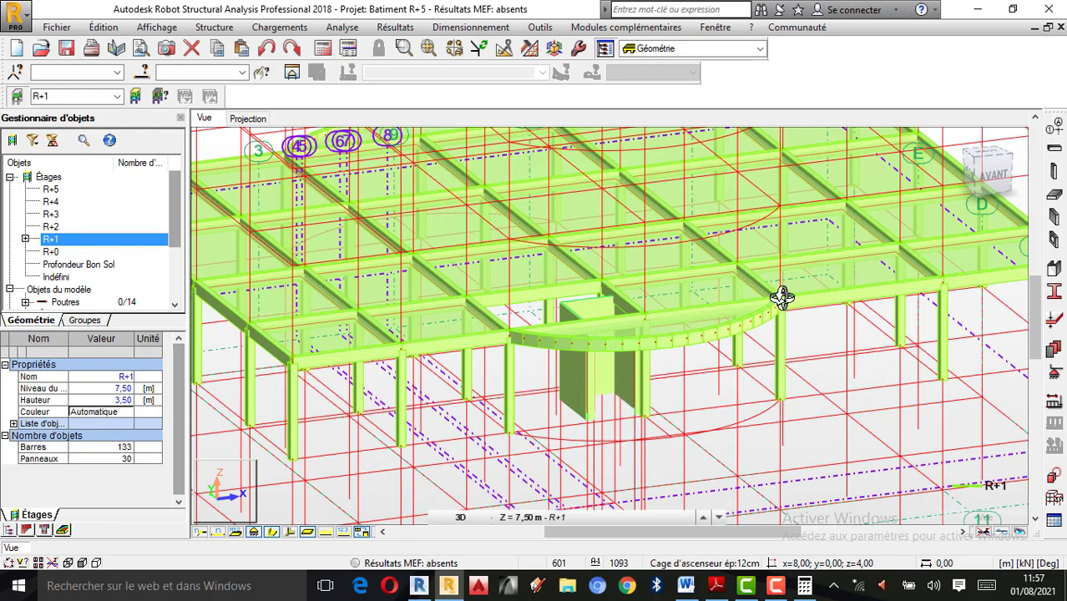
scroll(654, 350, down, 3)
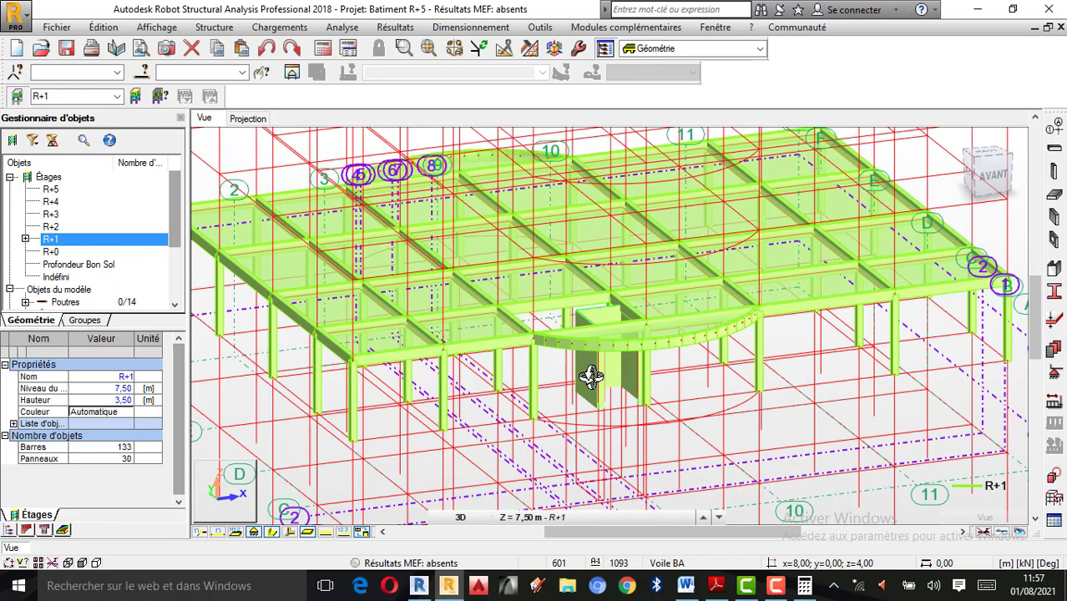
scroll(592, 375, up, 4)
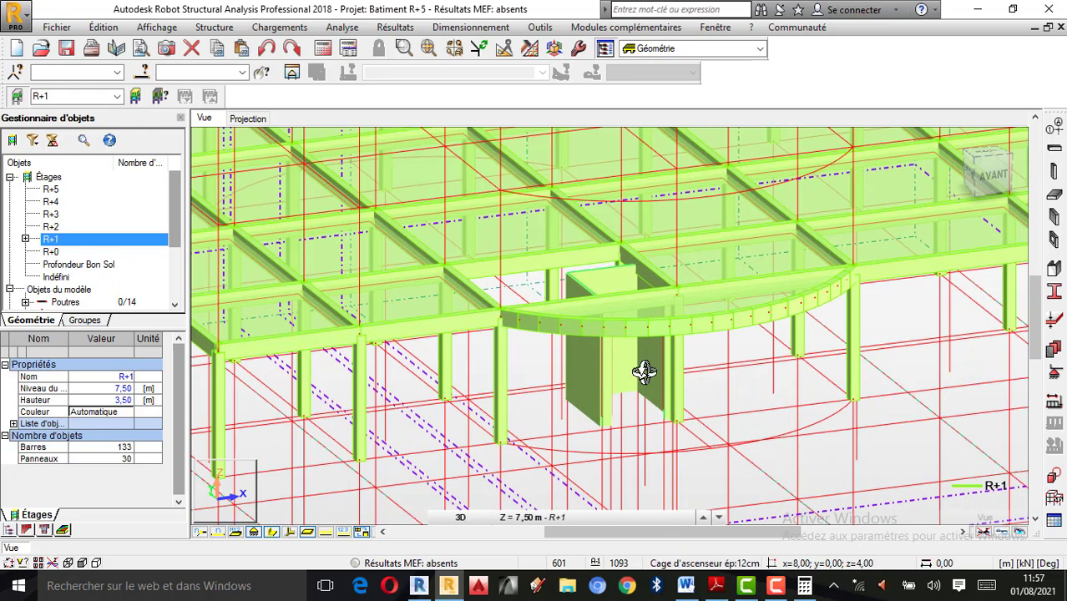
mouse_move(658, 382)
shift+middle_down()
mouse_move(681, 374)
mouse_move(623, 373)
mouse_move(664, 375)
shift+middle_up()
scroll(664, 375, down, 2)
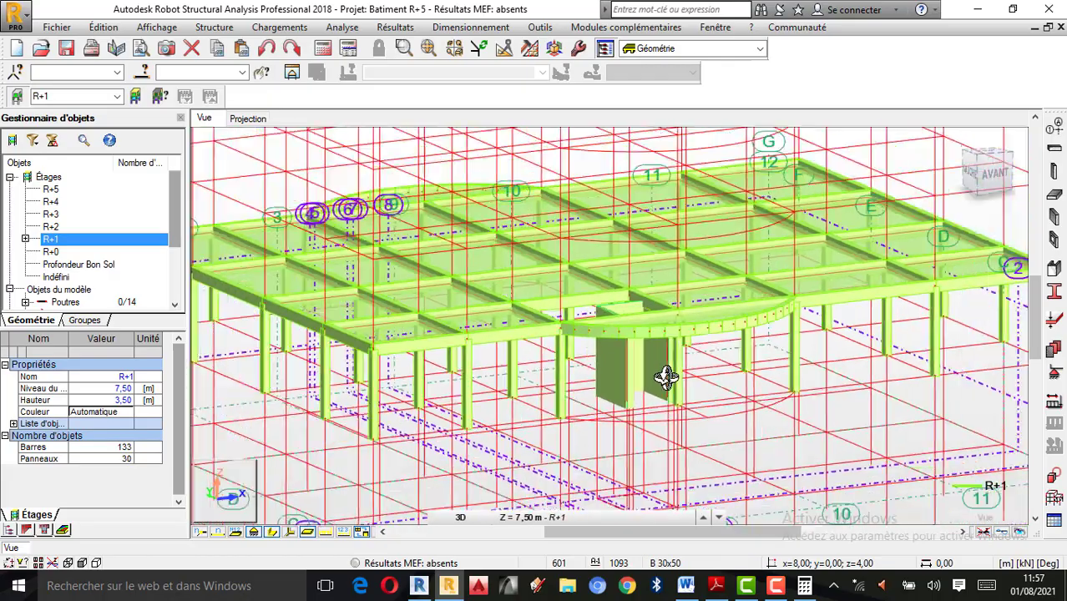
scroll(733, 378, down, 1)
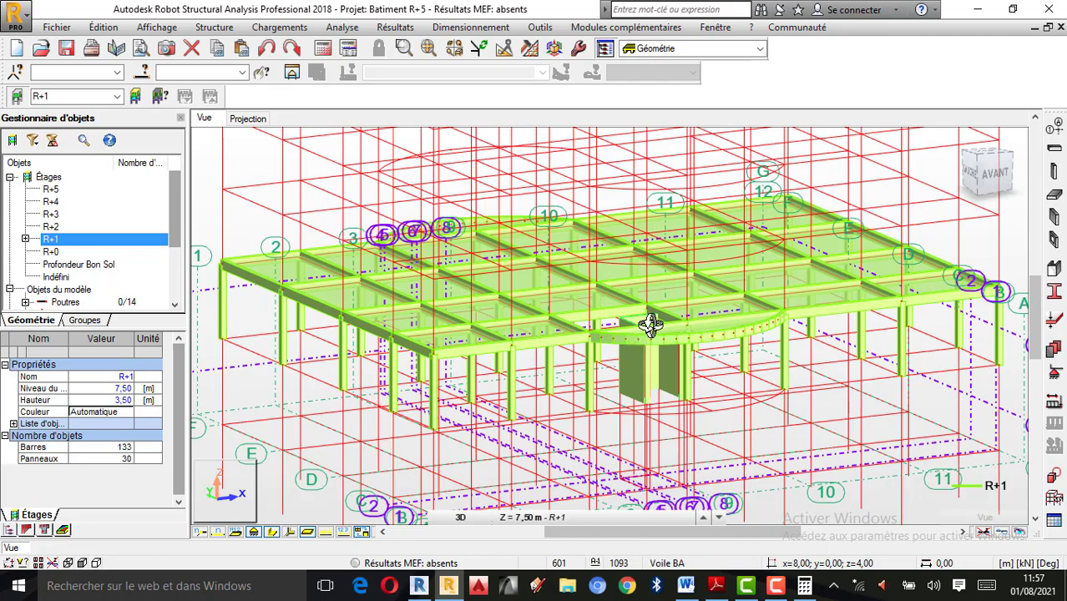
scroll(583, 329, down, 1)
- Leave 3D rotation and select all five elevator shaft walls of R+1, including the two short walls beside the door opening
right_click(245, 215)
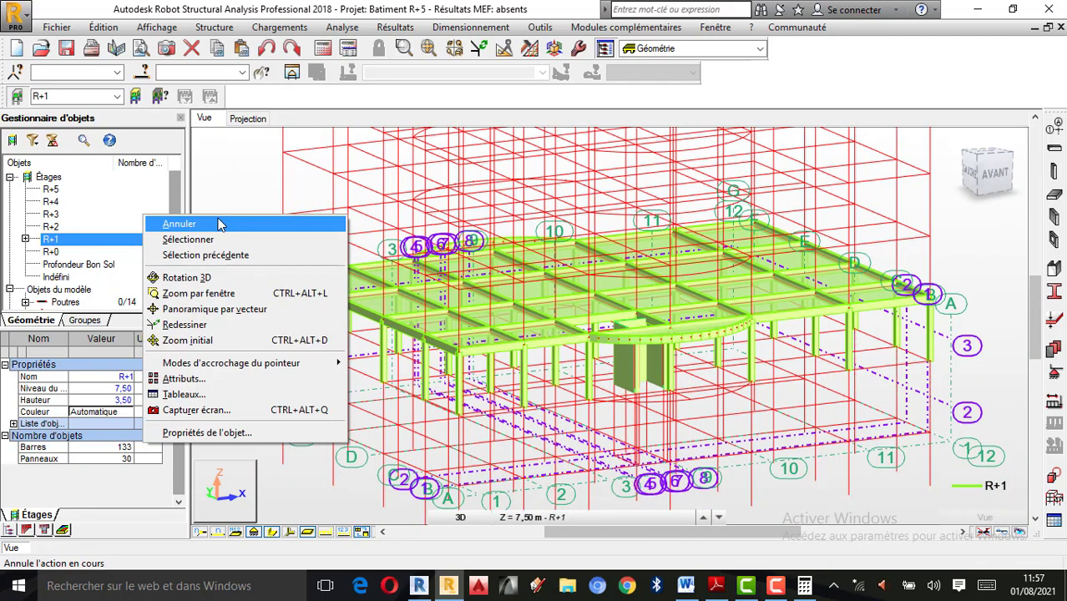
click(219, 221)
scroll(699, 350, up, 5)
click(615, 356)
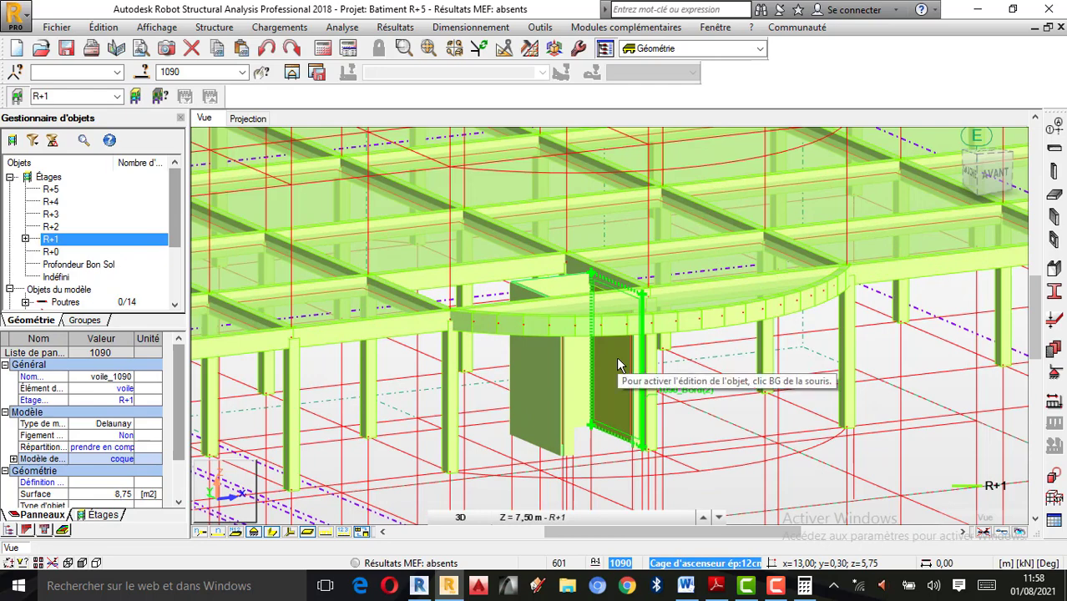
ctrl+click(536, 386)
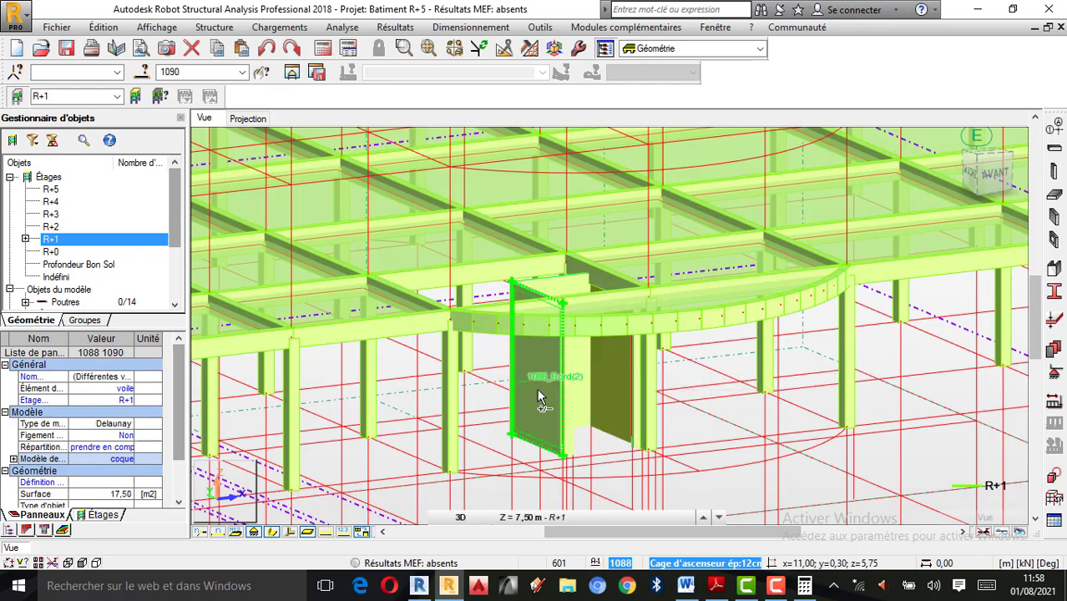
scroll(568, 294, up, 3)
ctrl+click(558, 283)
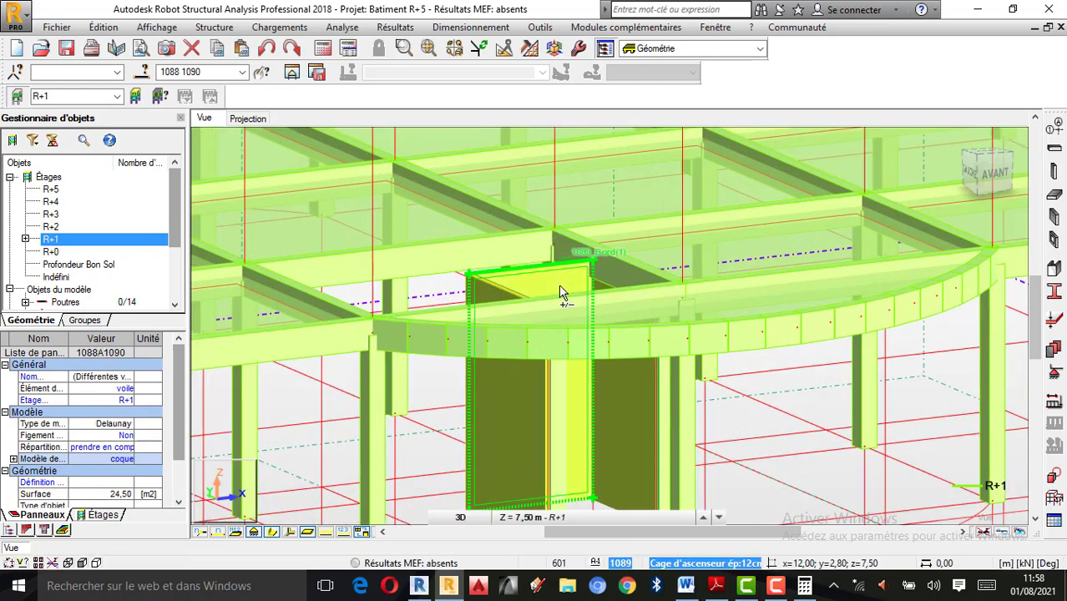
scroll(559, 284, up, 2)
ctrl+click(556, 409)
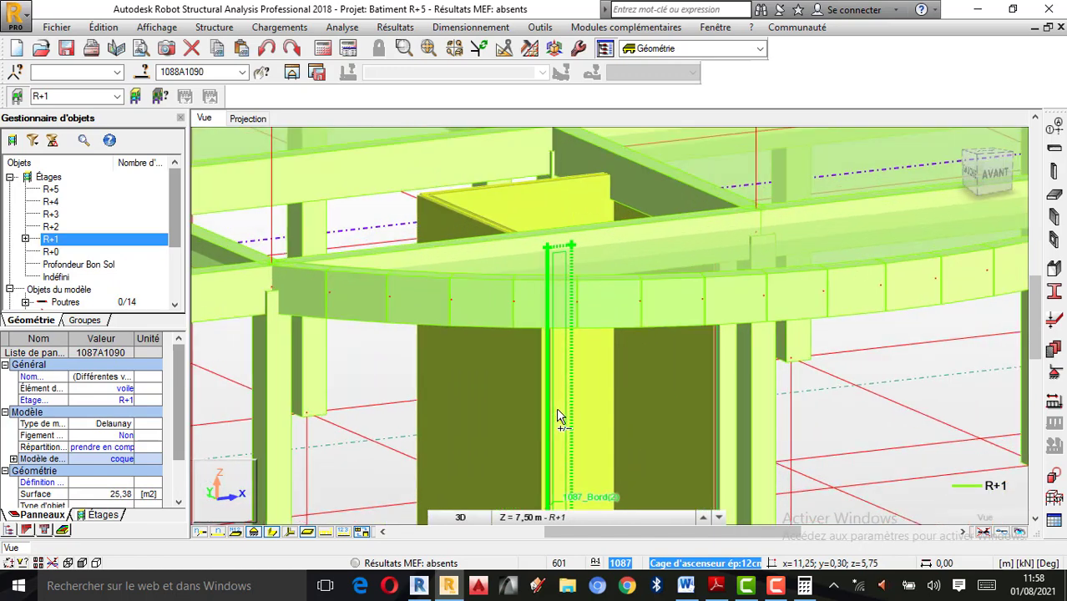
ctrl+click(728, 423)
scroll(794, 405, down, 2)
- Copy only the selected R+1 shaft walls to the storeys above with 4 repetitions, using the storey content copy
right_click(772, 159)
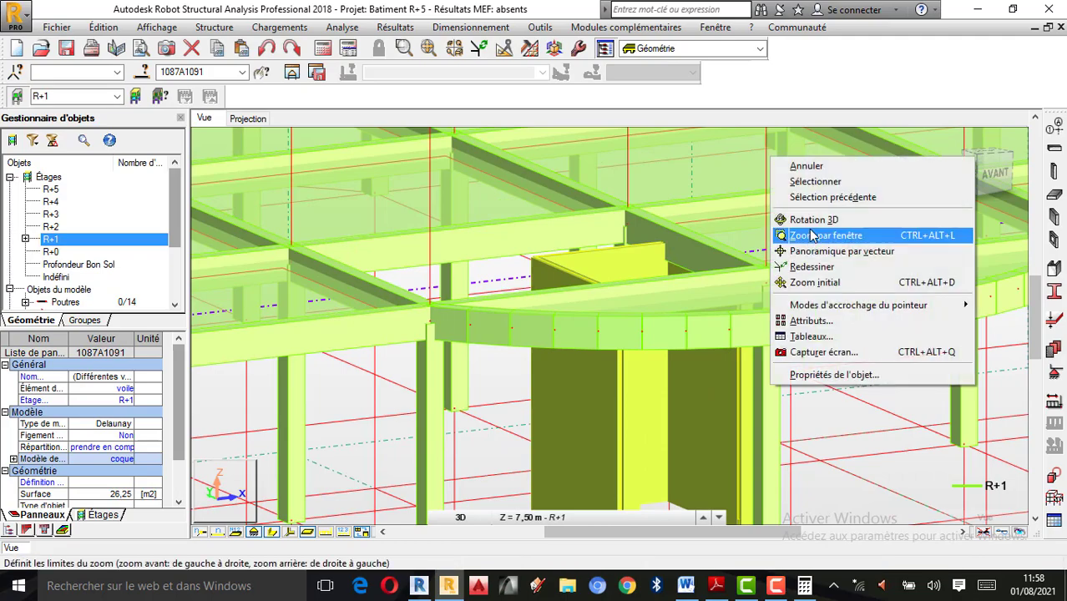
click(815, 219)
drag(764, 368, 815, 378)
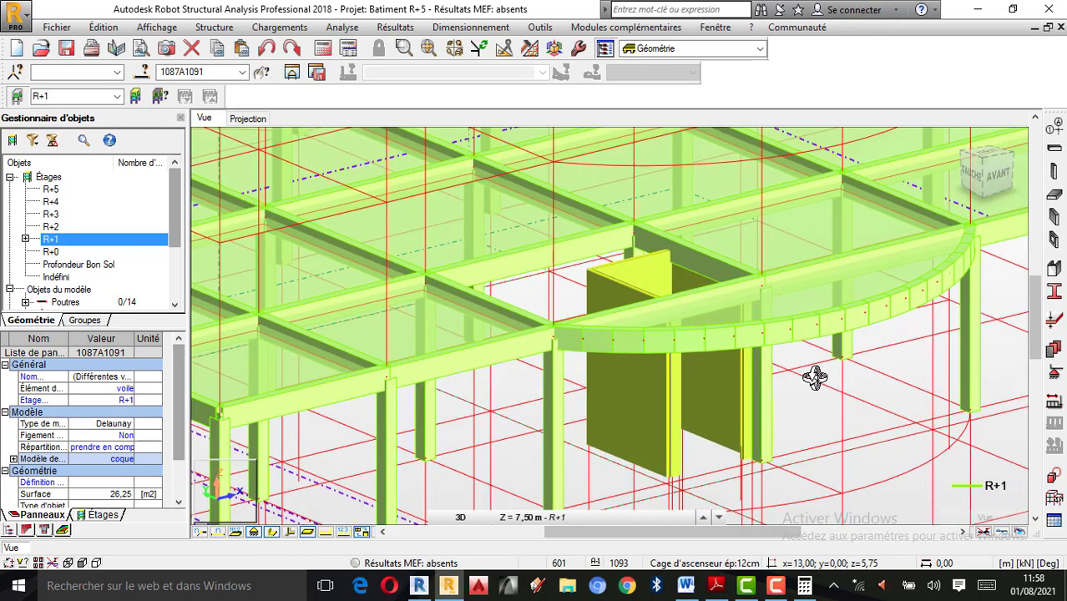
right_click(714, 380)
click(782, 175)
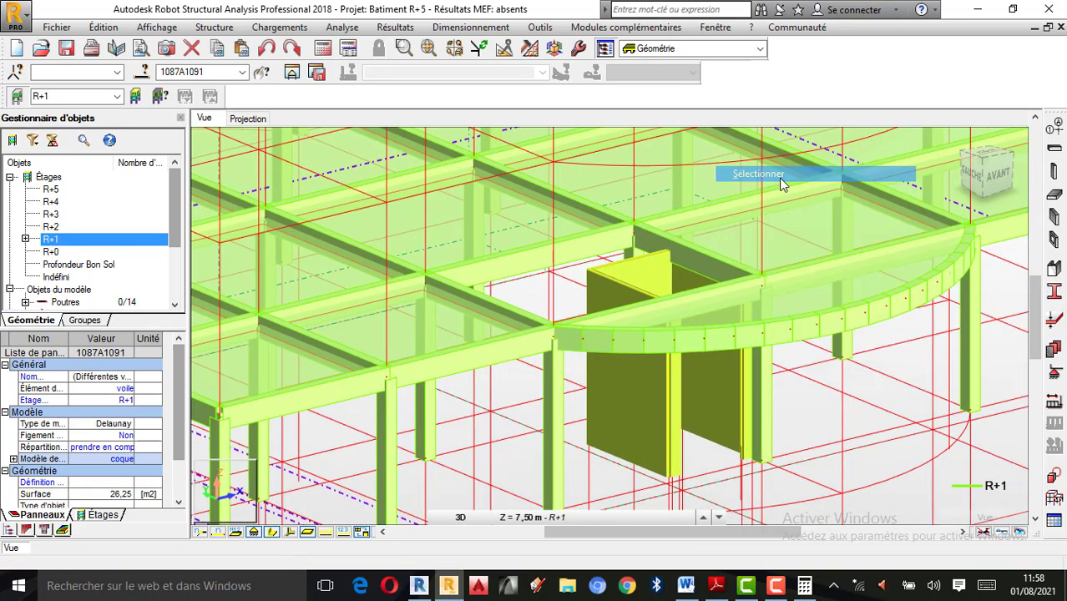
right_click(63, 242)
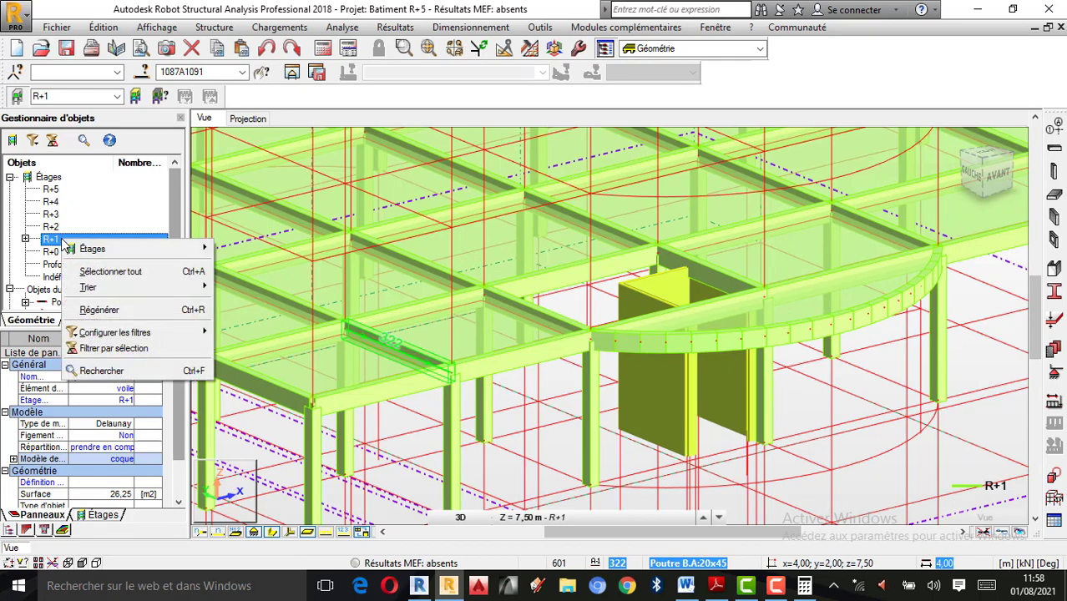
mouse_move(92, 253)
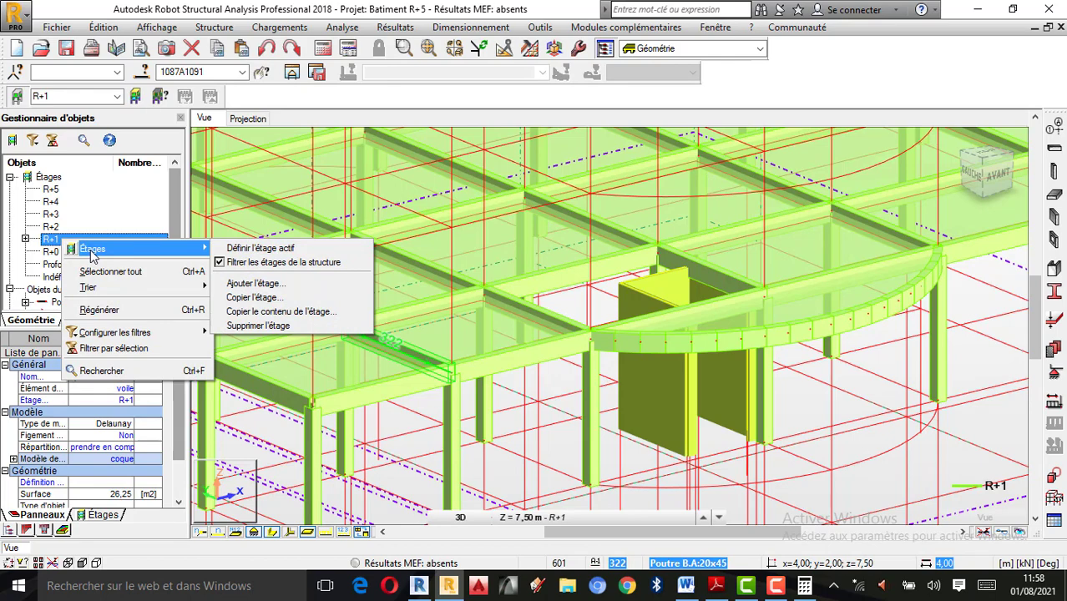
click(279, 312)
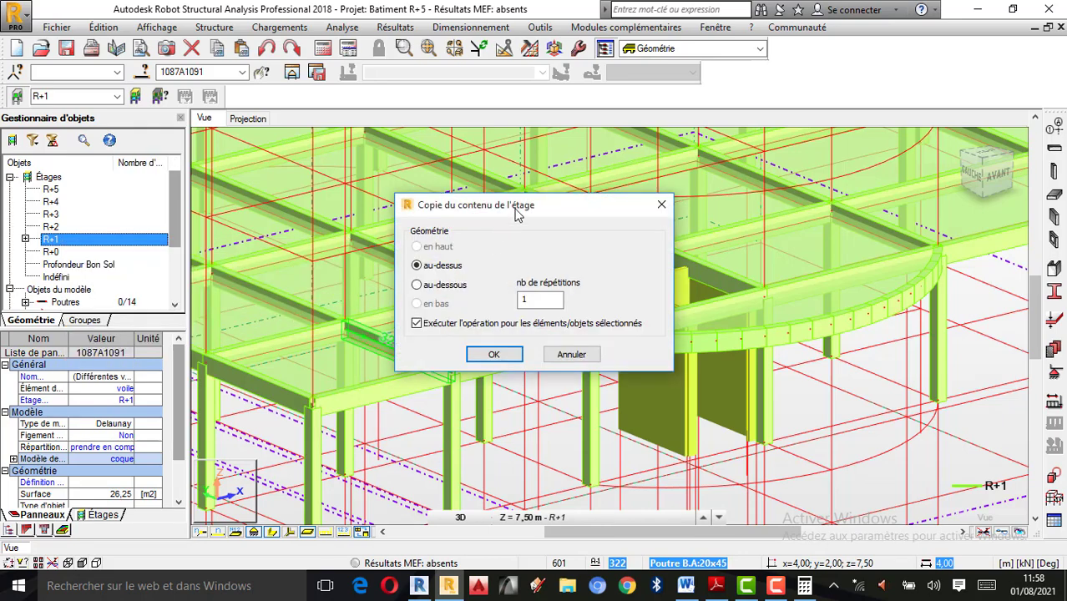
drag(518, 215, 365, 230)
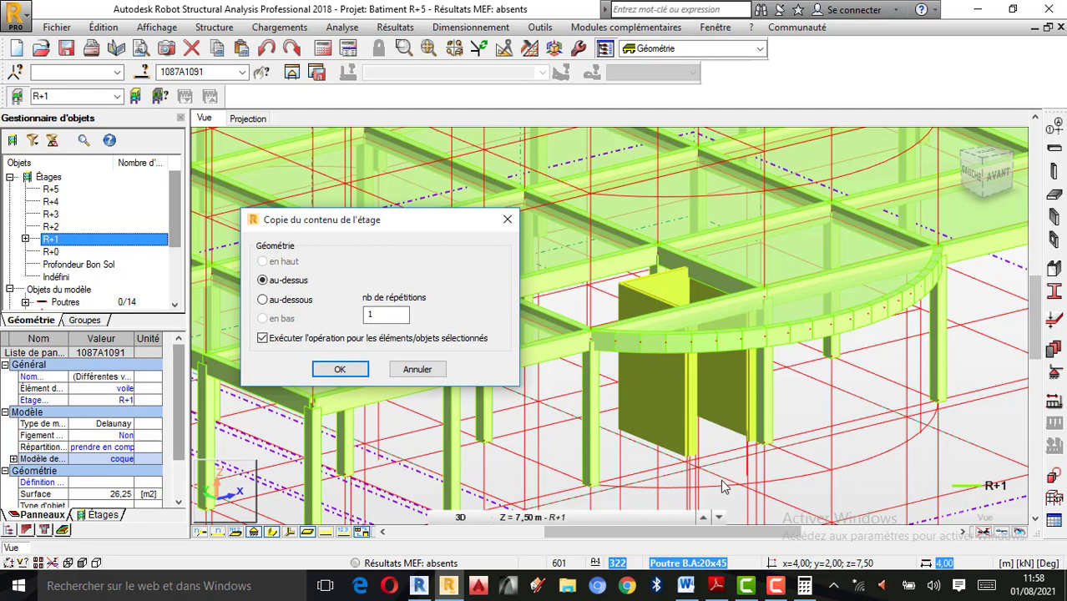
double_click(387, 319)
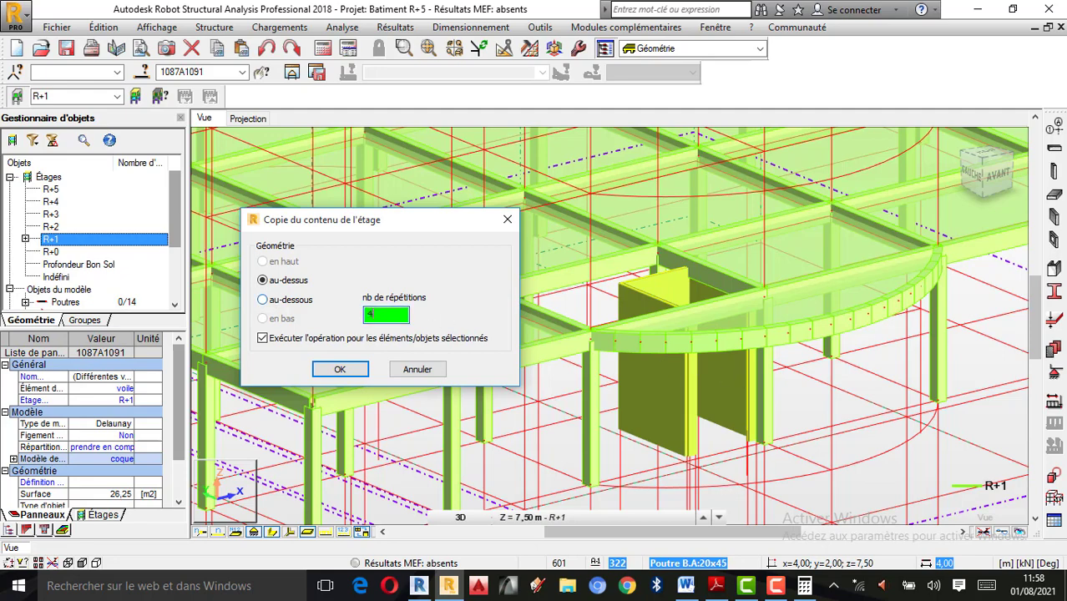
click(340, 369)
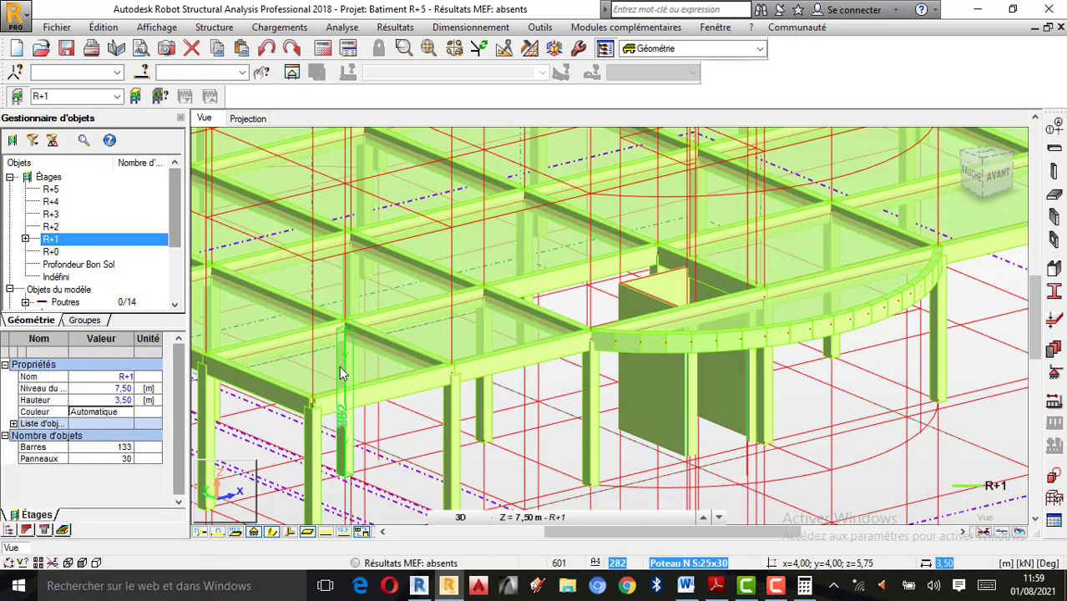
- Examine the isolated R+1 storey and its elevator shaft walls in the 3D view, then leave 3D rotation
scroll(339, 371, down, 5)
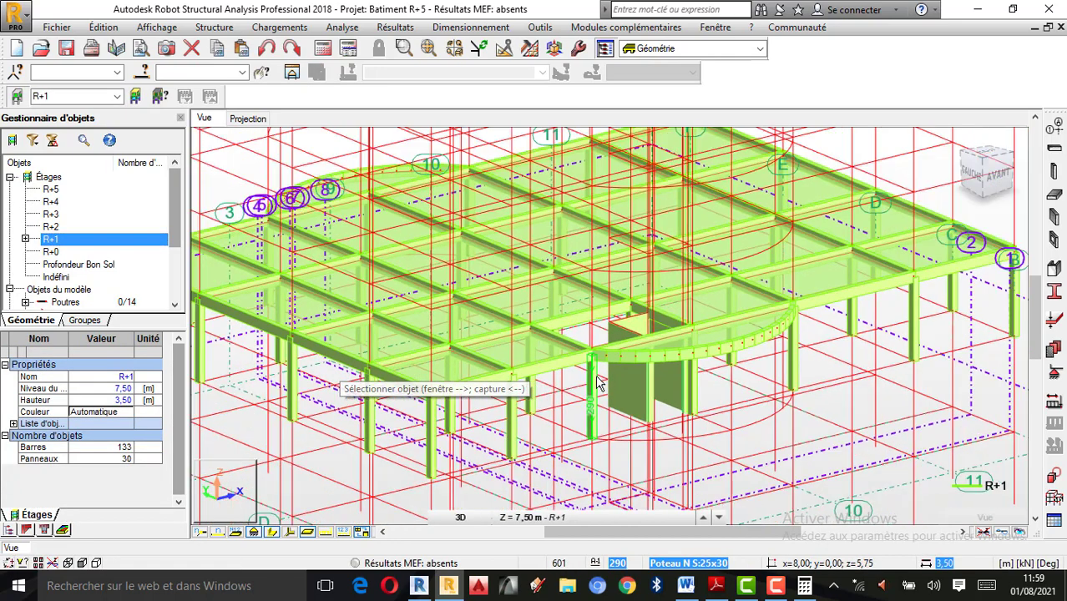
right_click(827, 374)
click(798, 204)
drag(798, 209, 658, 229)
scroll(658, 231, up, 1)
right_click(898, 244)
click(860, 255)
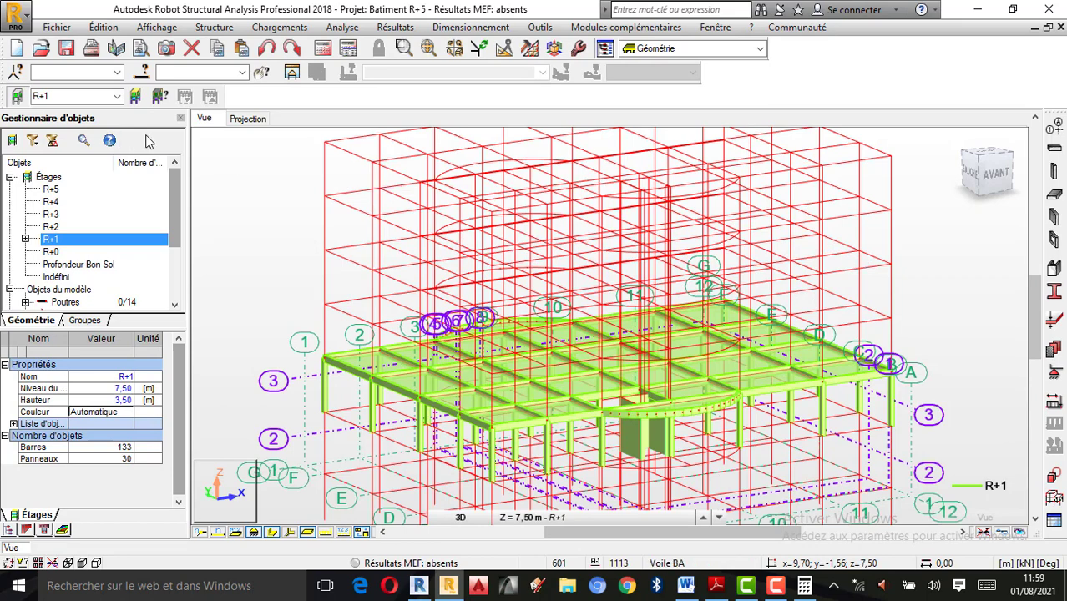
- Display all storeys and examine the copied elevator shaft walls up to the R+5 slab in 3D
double_click(50, 243)
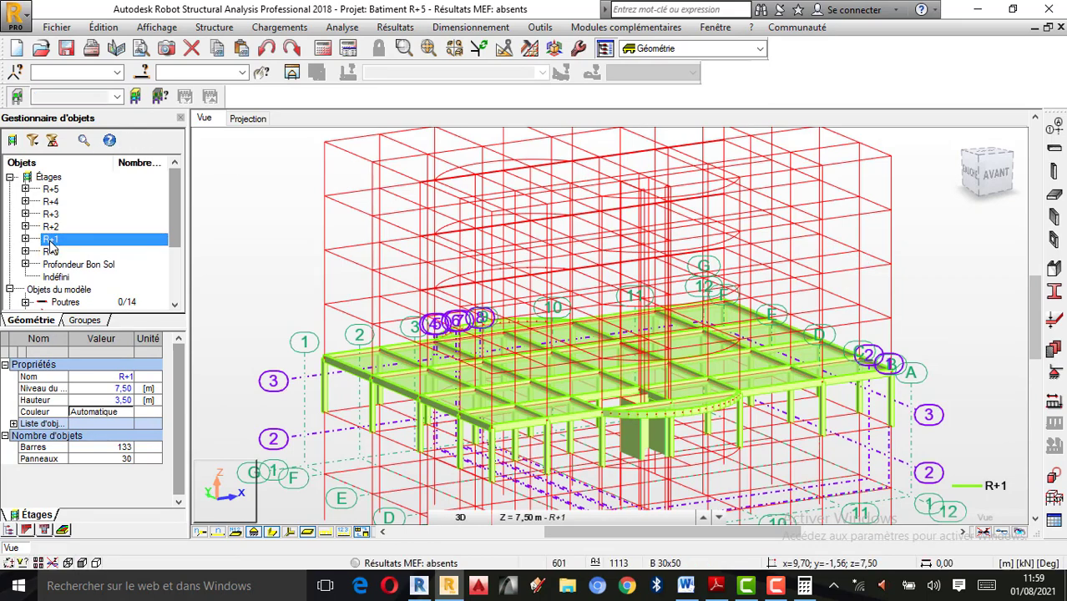
scroll(640, 223, down, 1)
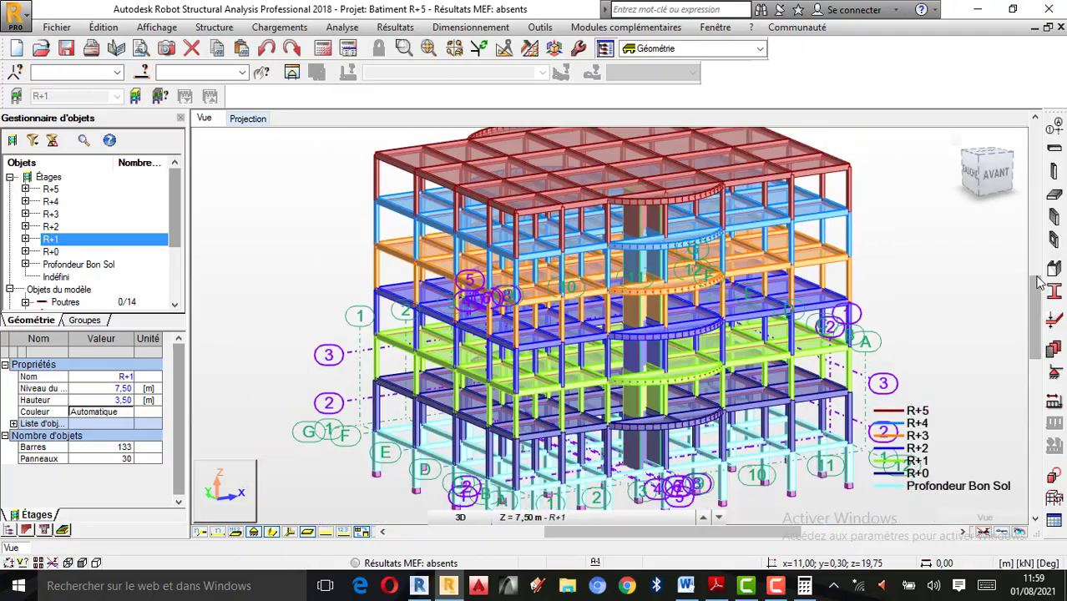
right_click(927, 267)
click(893, 333)
drag(894, 332, 757, 377)
drag(668, 349, 539, 374)
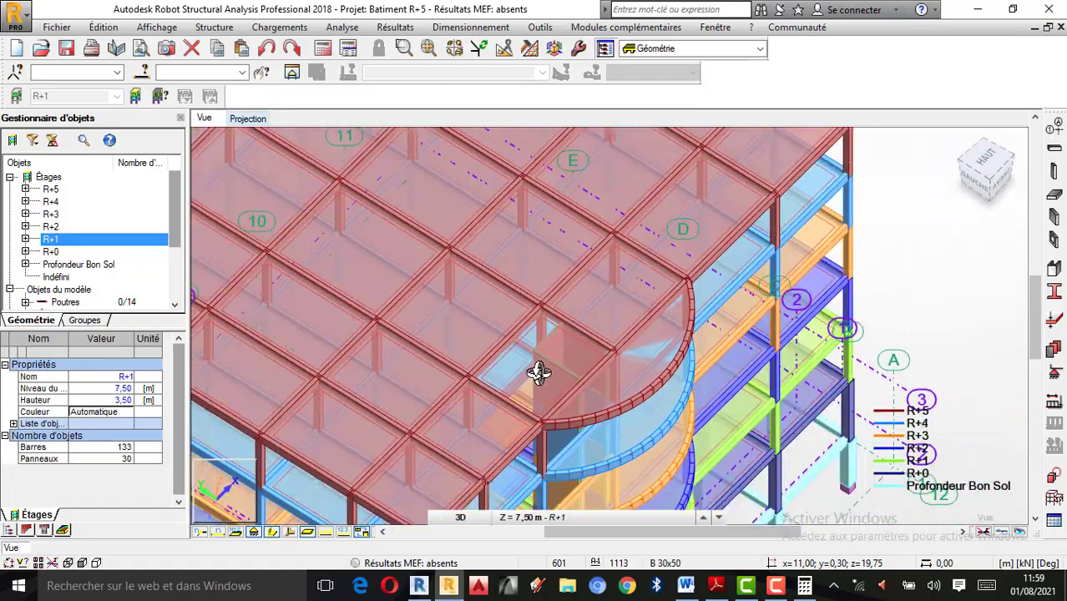
drag(518, 269, 583, 308)
drag(543, 265, 555, 308)
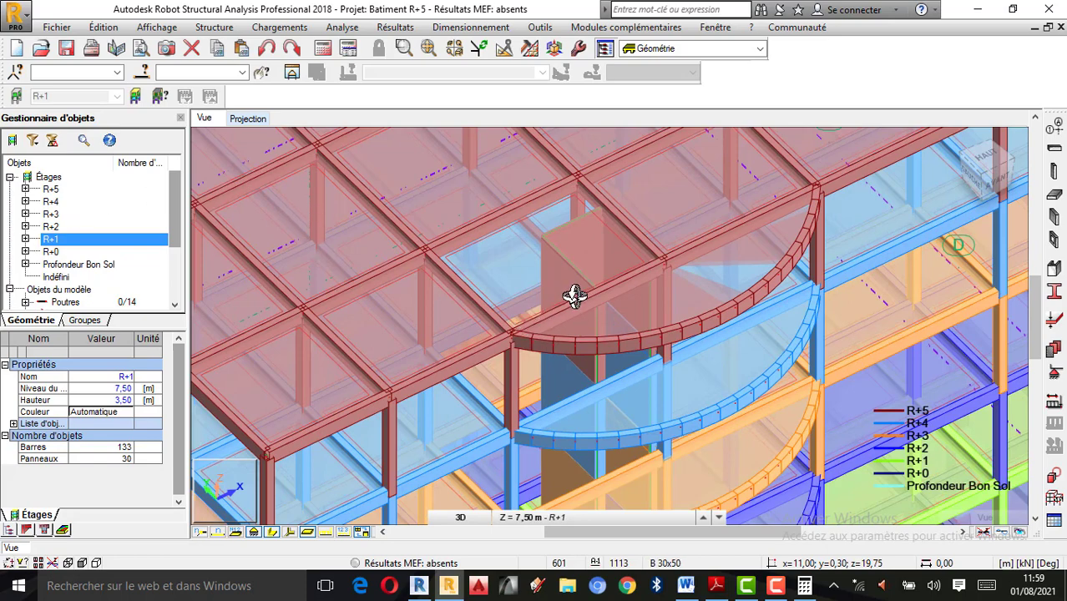
mouse_move(727, 238)
mouse_down()
mouse_move(786, 246)
mouse_move(738, 230)
mouse_up()
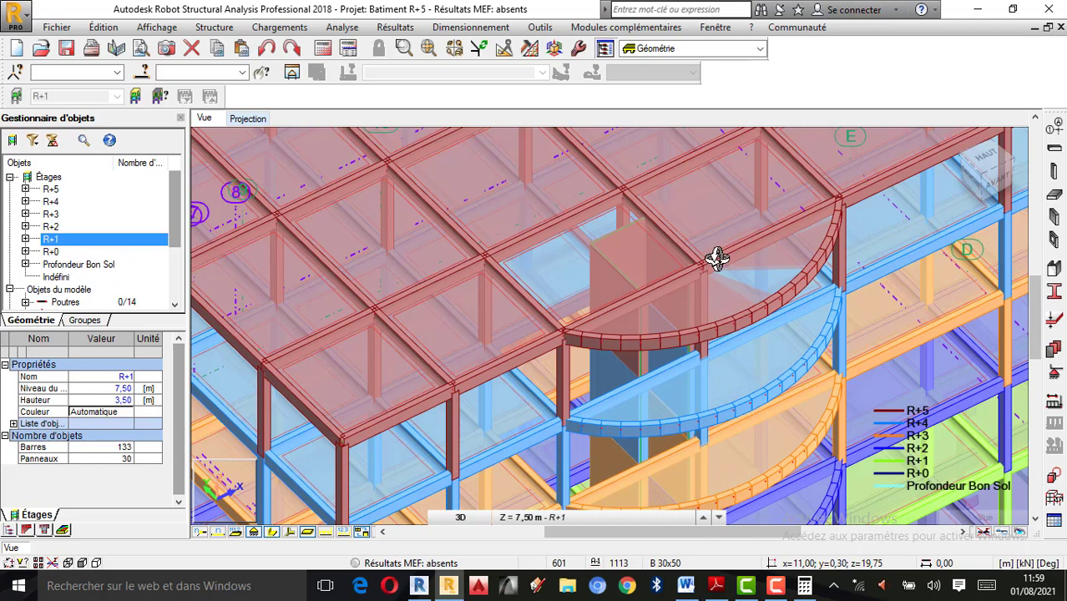
scroll(716, 257, down, 2)
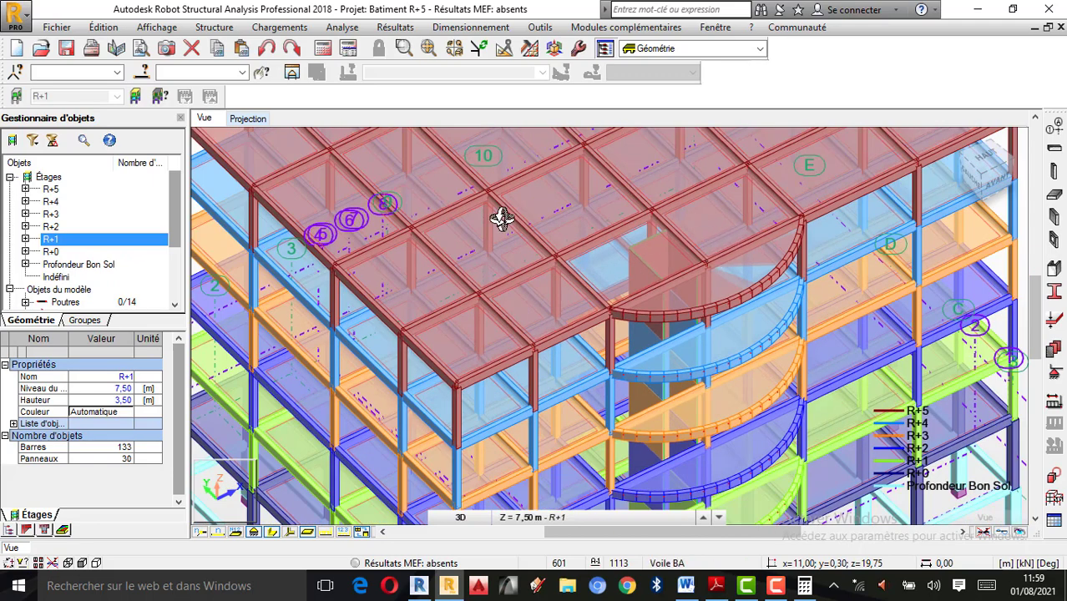
scroll(614, 213, down, 2)
scroll(734, 167, up, 3)
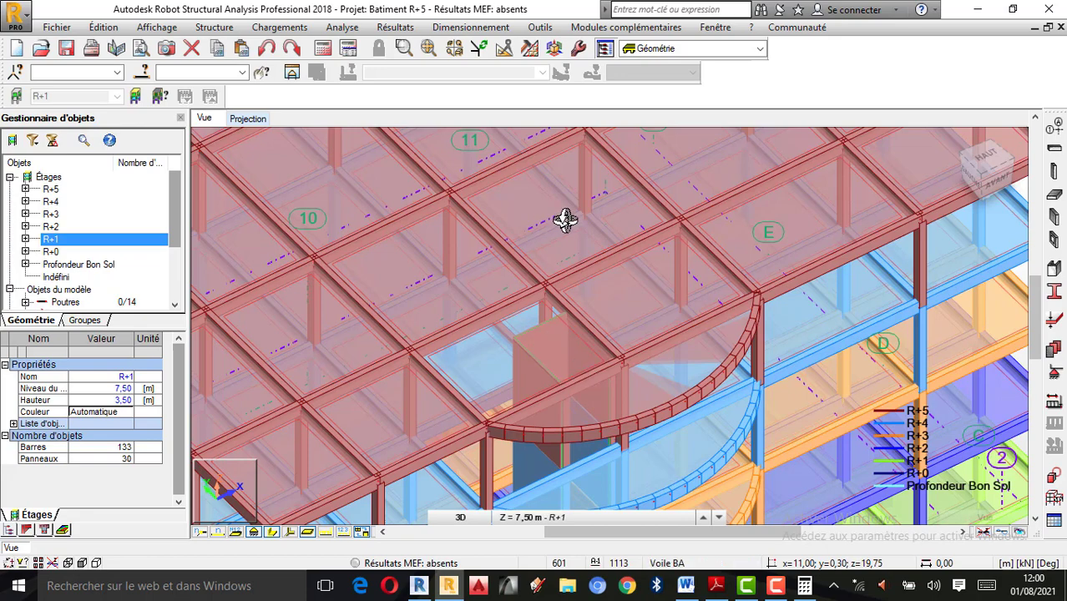
scroll(566, 217, down, 1)
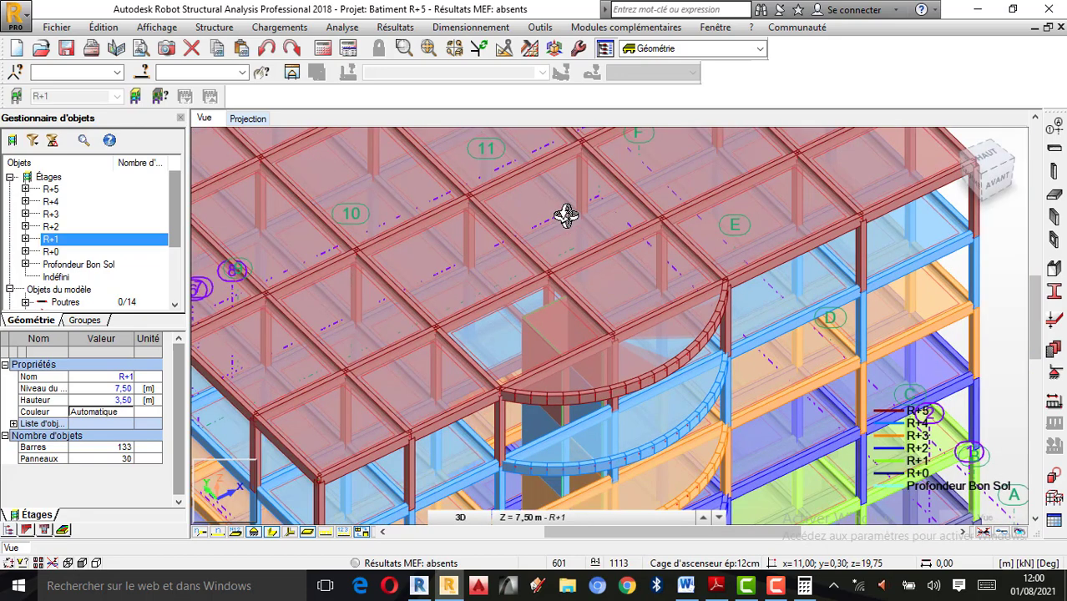
scroll(604, 214, down, 4)
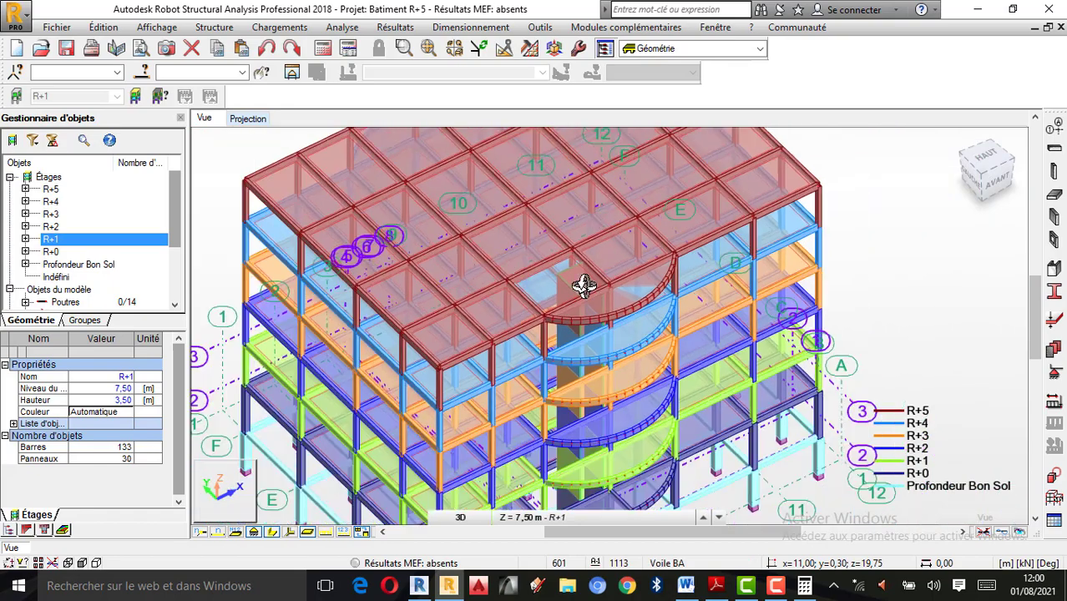
scroll(552, 252, up, 2)
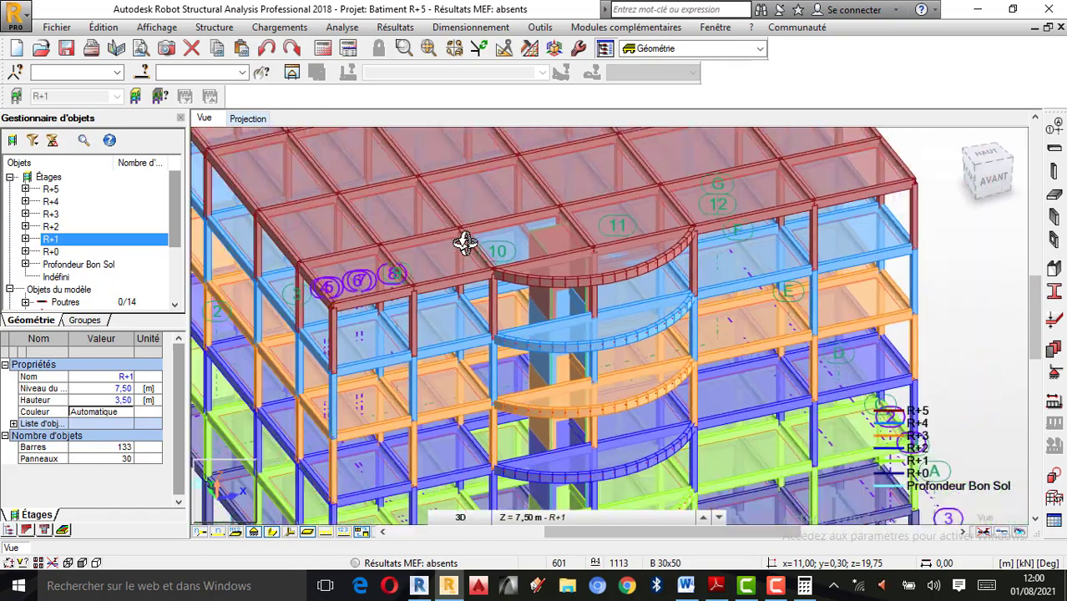
- In the R+5 plan projection, delete the floor slab panel around the elevator shaft, between axes 3 and 9 and axes B and C
click(251, 120)
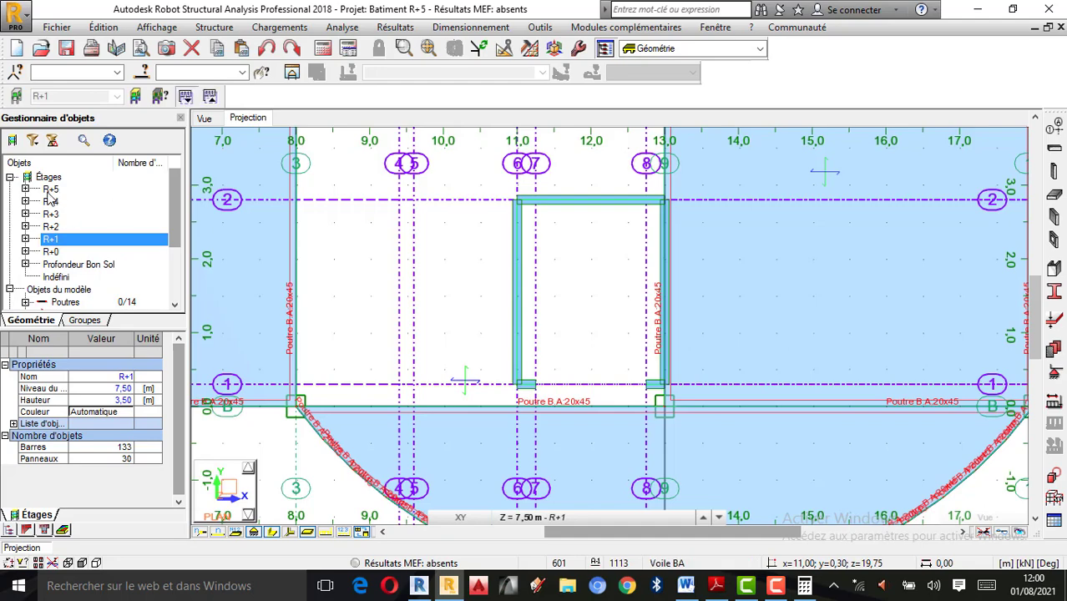
click(51, 190)
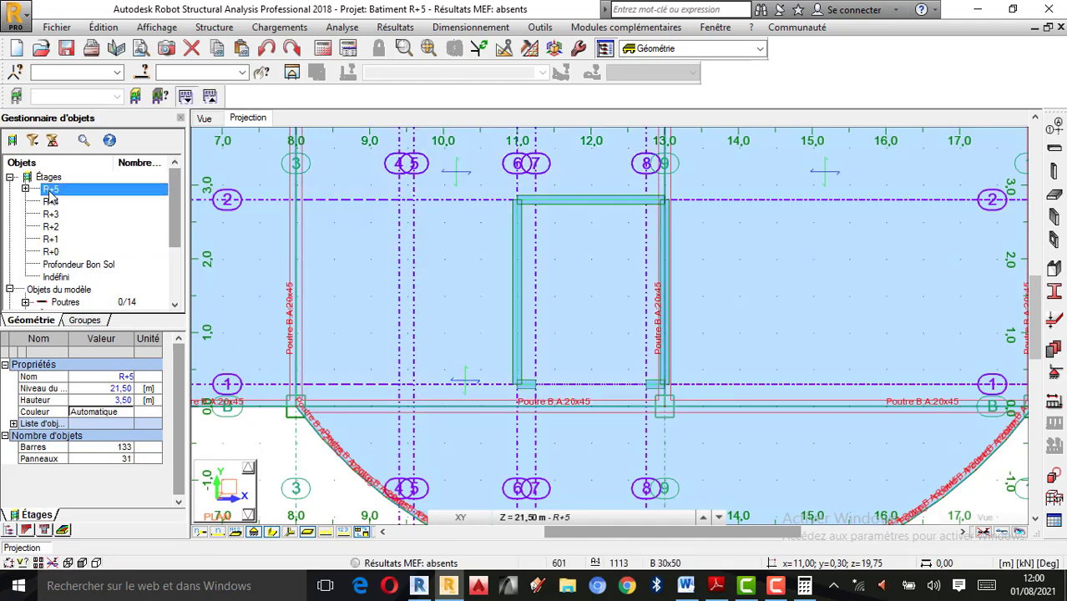
scroll(537, 359, down, 3)
scroll(537, 359, down, 2)
right_click(770, 224)
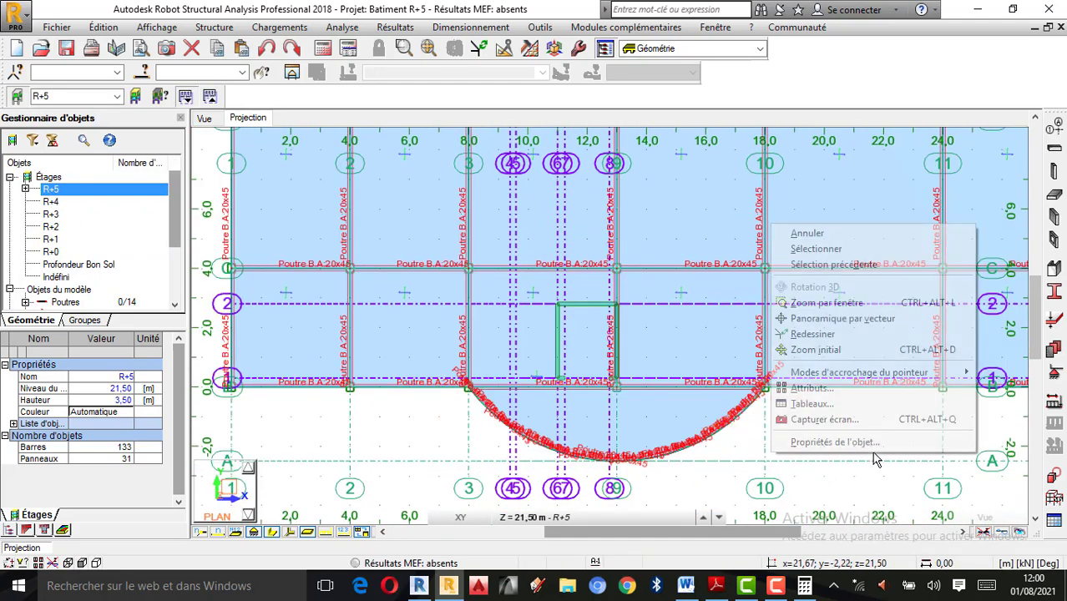
click(808, 233)
click(536, 352)
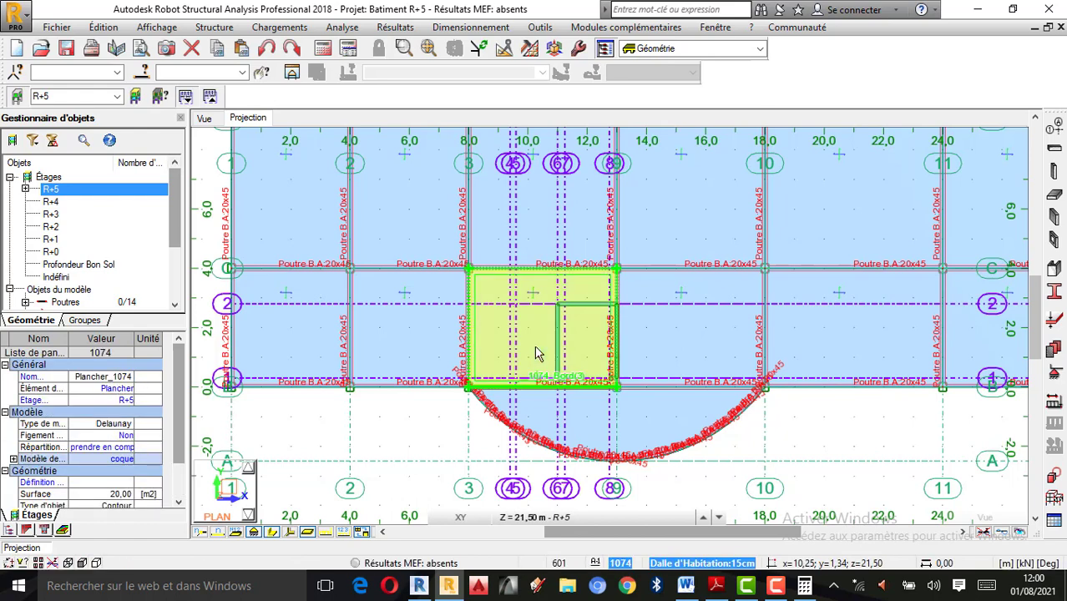
key(Delete)
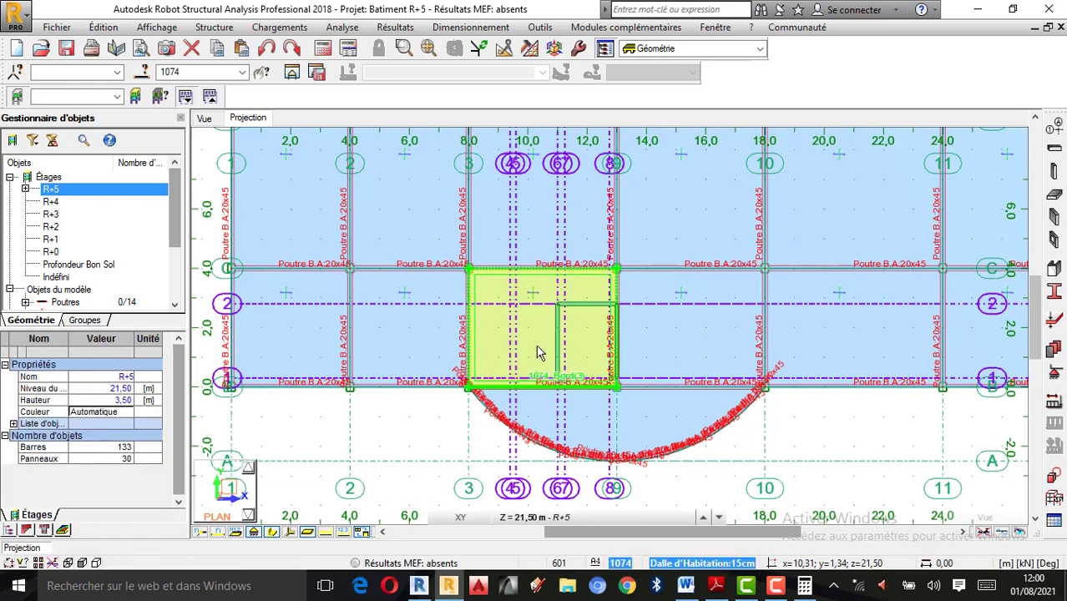
- Copy the R+5 slab panel between axes 9 and 10 onto the elevator shaft bay with a translation of -5,00; 0,00; 0,00
click(700, 345)
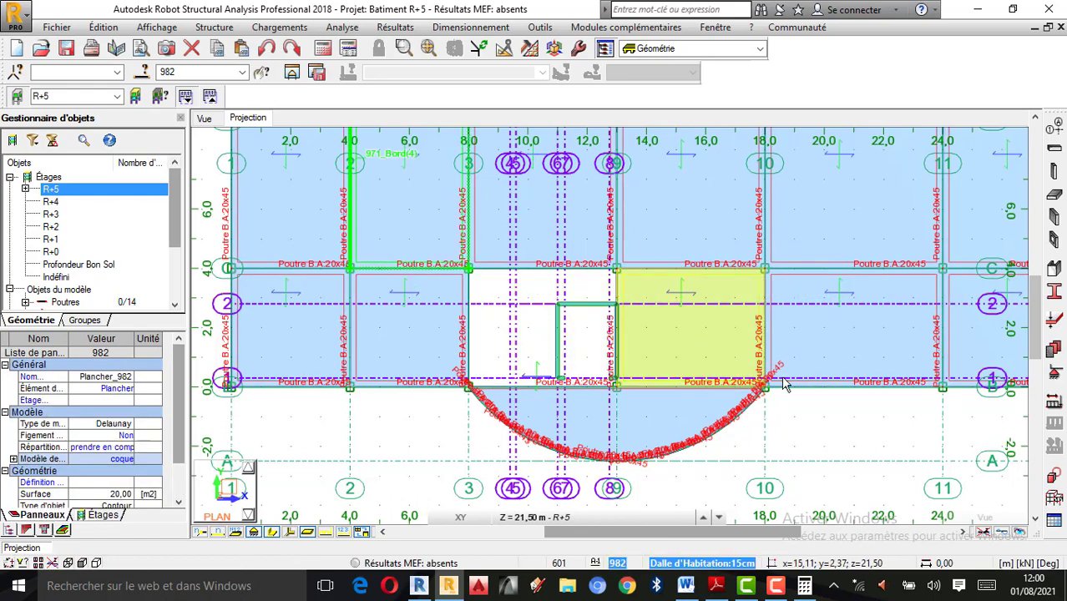
click(104, 27)
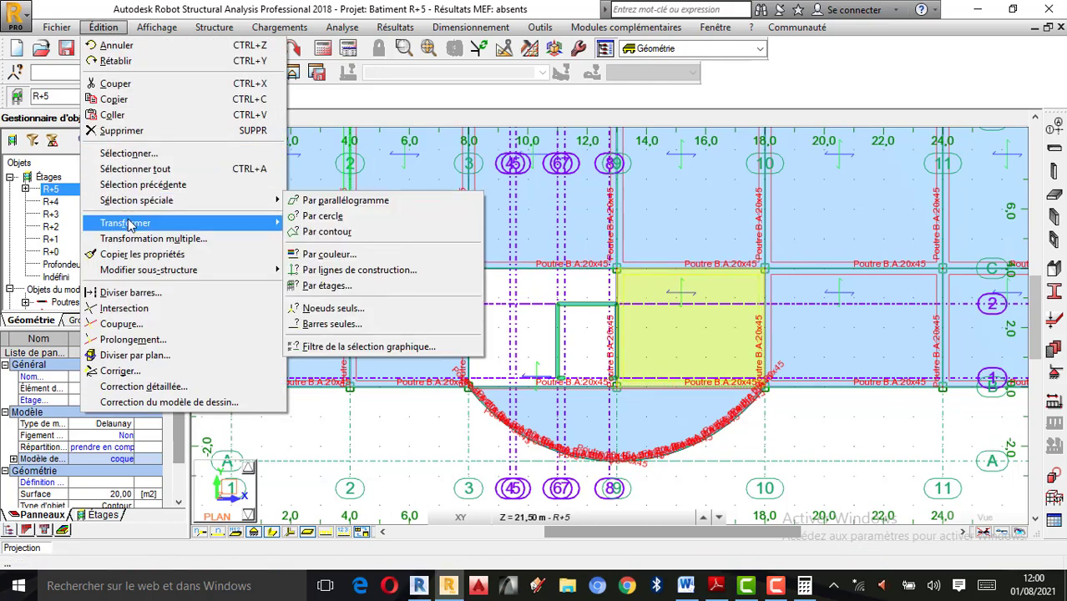
mouse_move(275, 223)
click(328, 223)
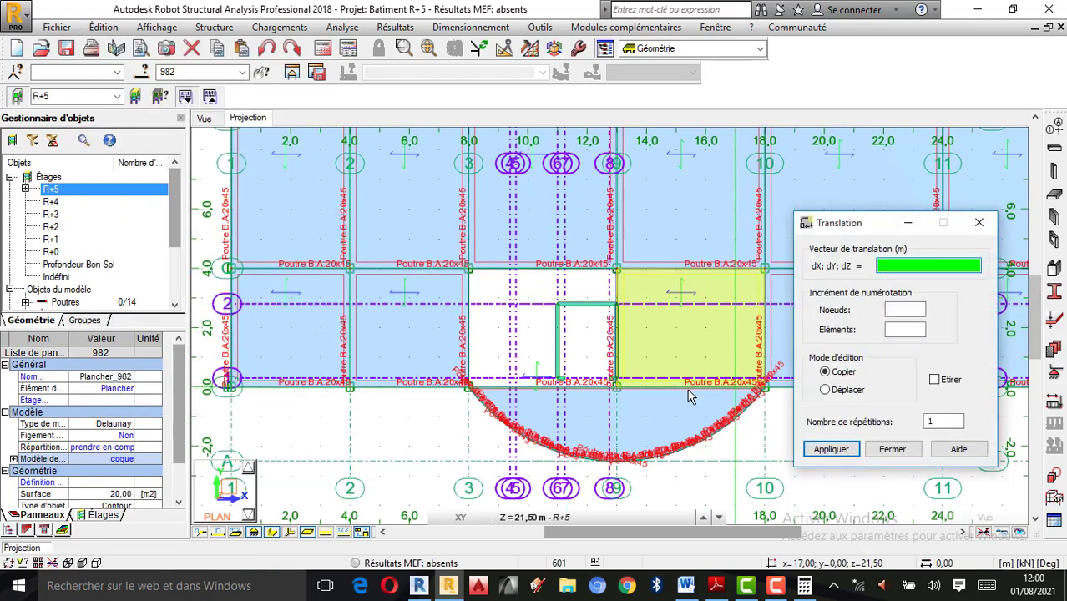
scroll(582, 378, up, 3)
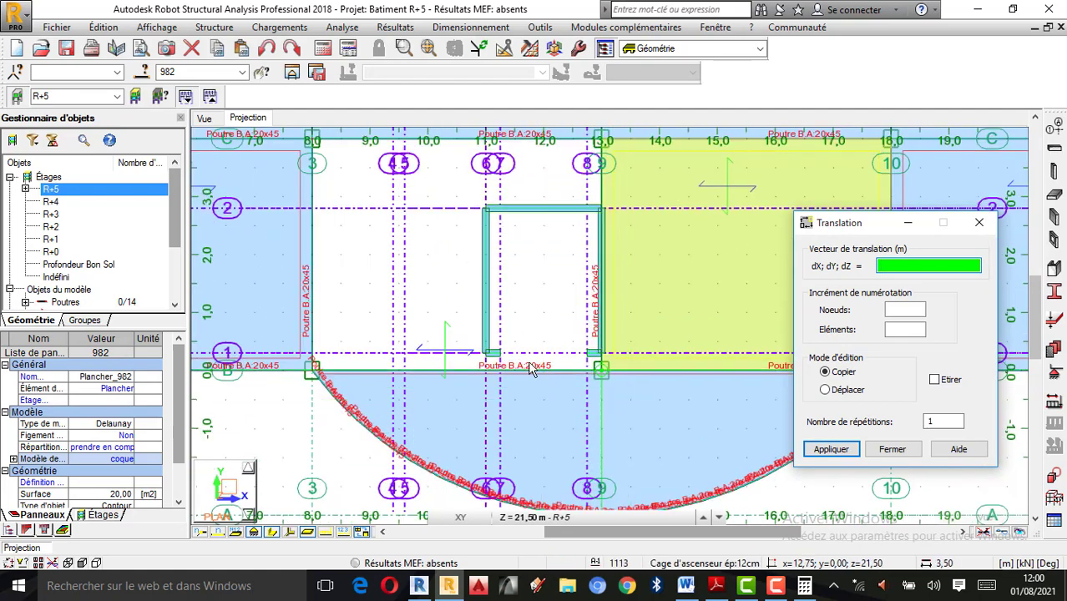
click(603, 373)
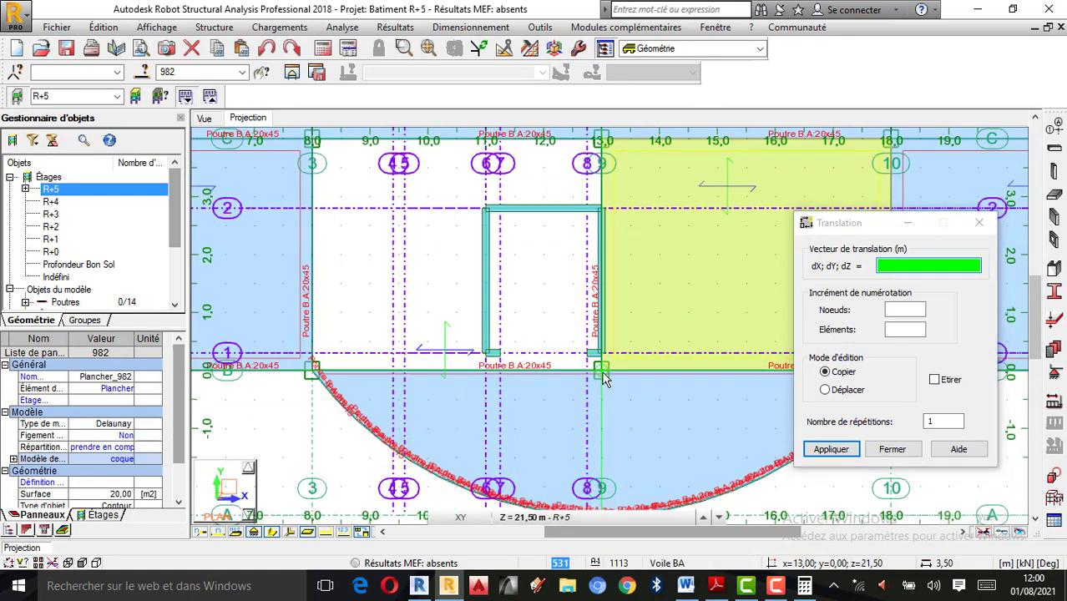
click(311, 373)
click(831, 448)
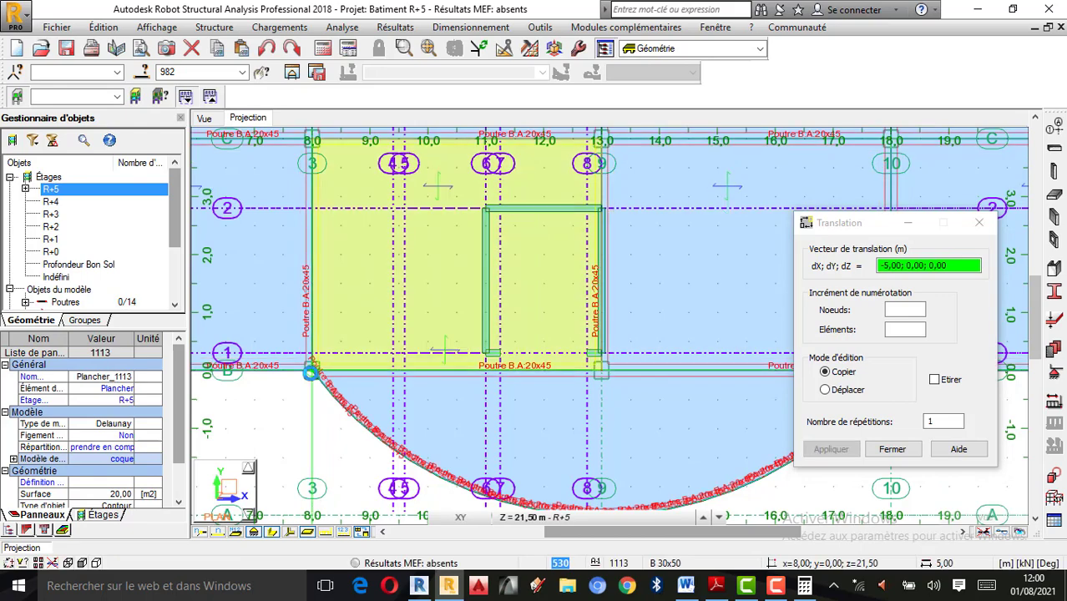
click(892, 448)
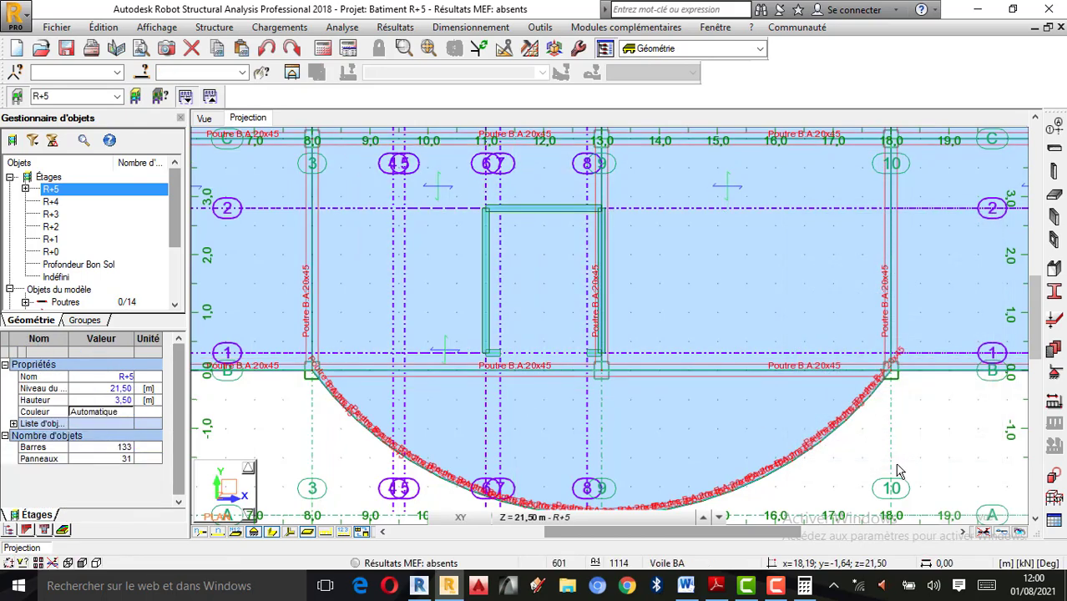
- Inspect the R+5 storey in 3D around the replaced slab panel above the elevator shaft
click(205, 118)
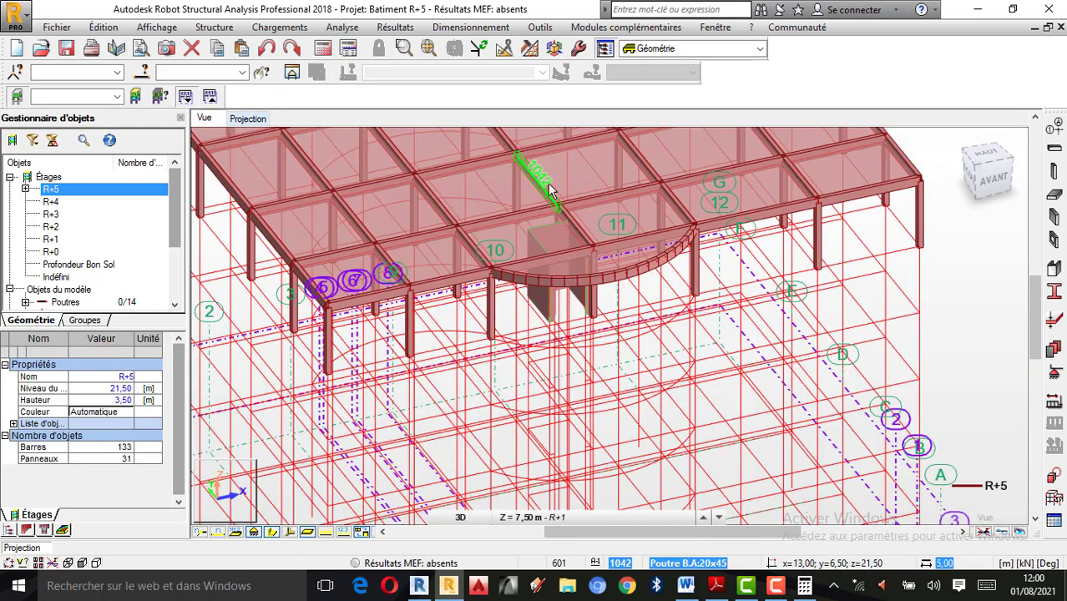
right_click(865, 261)
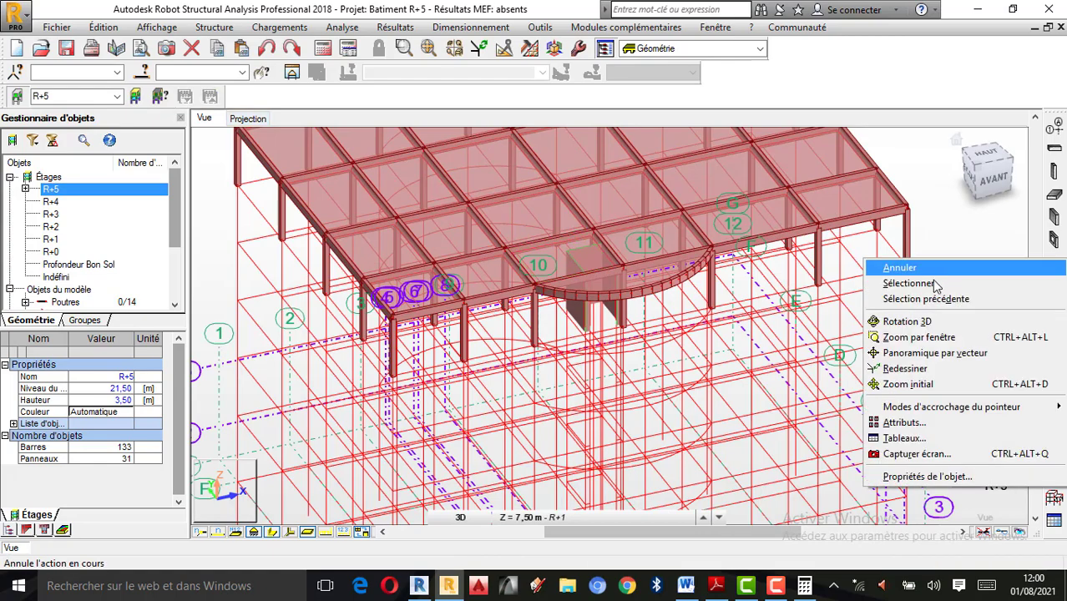
click(907, 321)
mouse_move(798, 298)
mouse_down()
mouse_move(824, 299)
mouse_move(800, 288)
mouse_up()
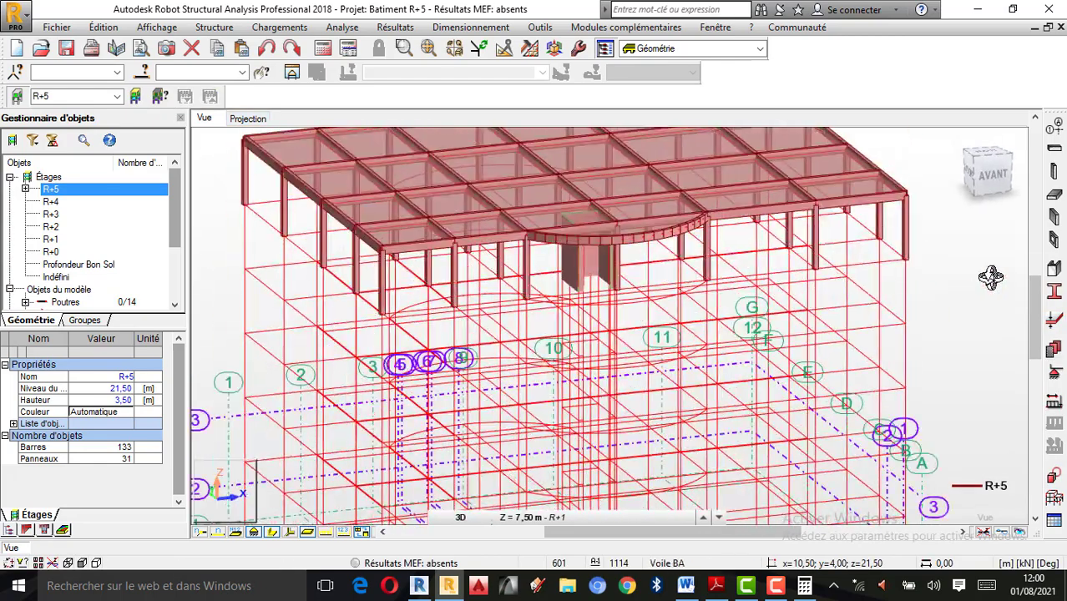
right_click(989, 276)
click(897, 284)
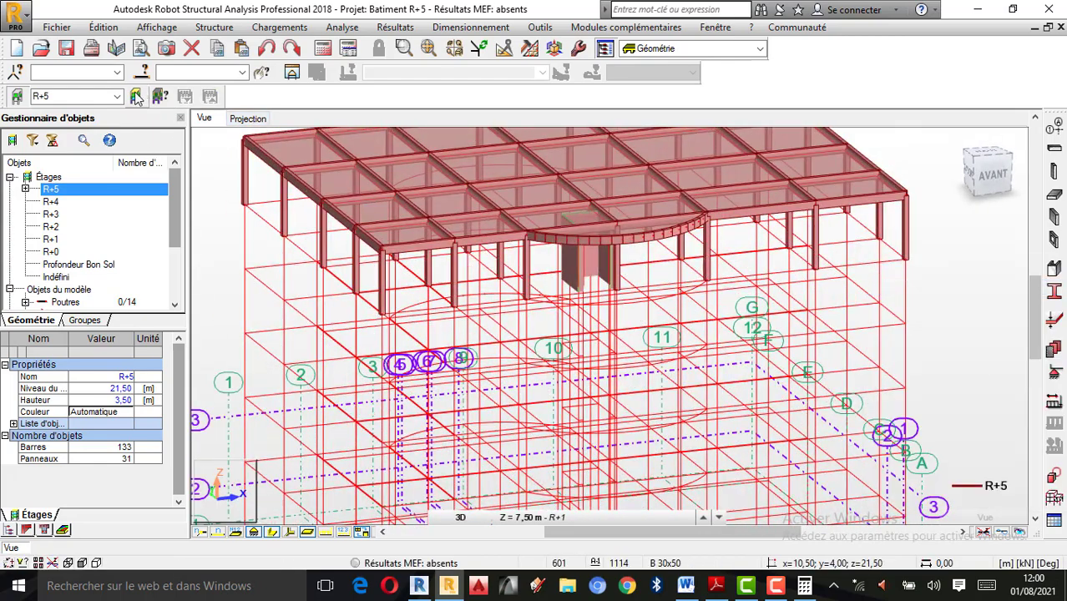
- Show every storey again and examine the complete building and its continuous elevator shaft from several 3D angles
click(19, 97)
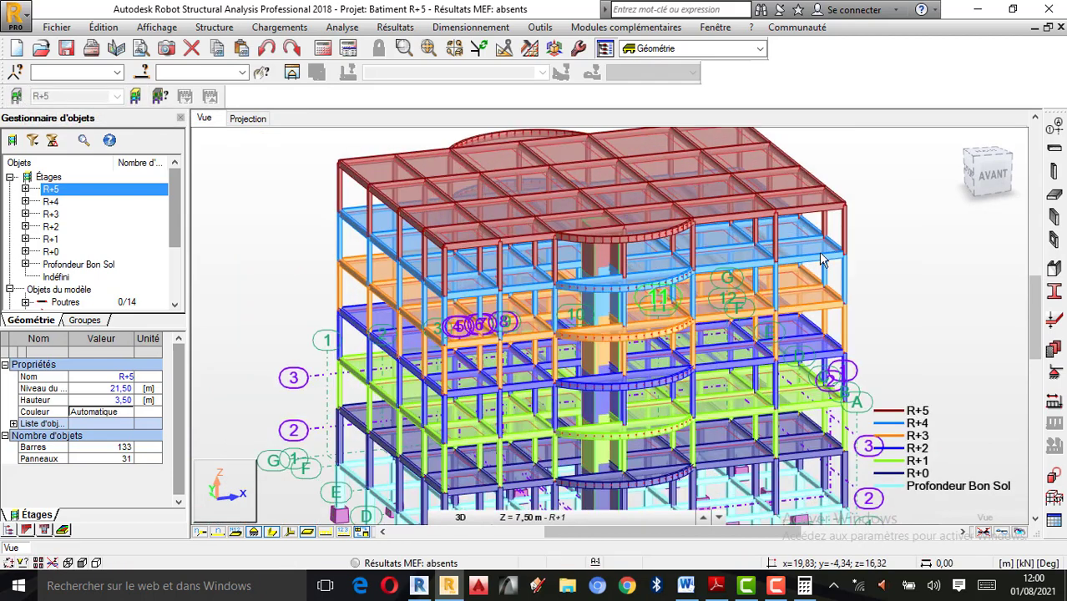
right_click(932, 221)
click(886, 286)
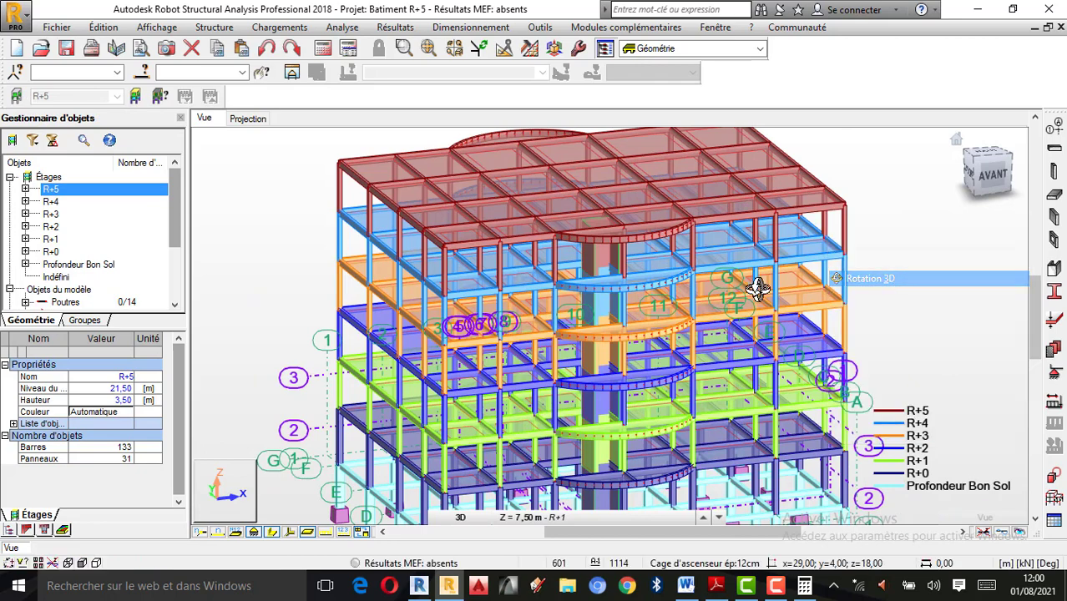
drag(755, 282, 723, 330)
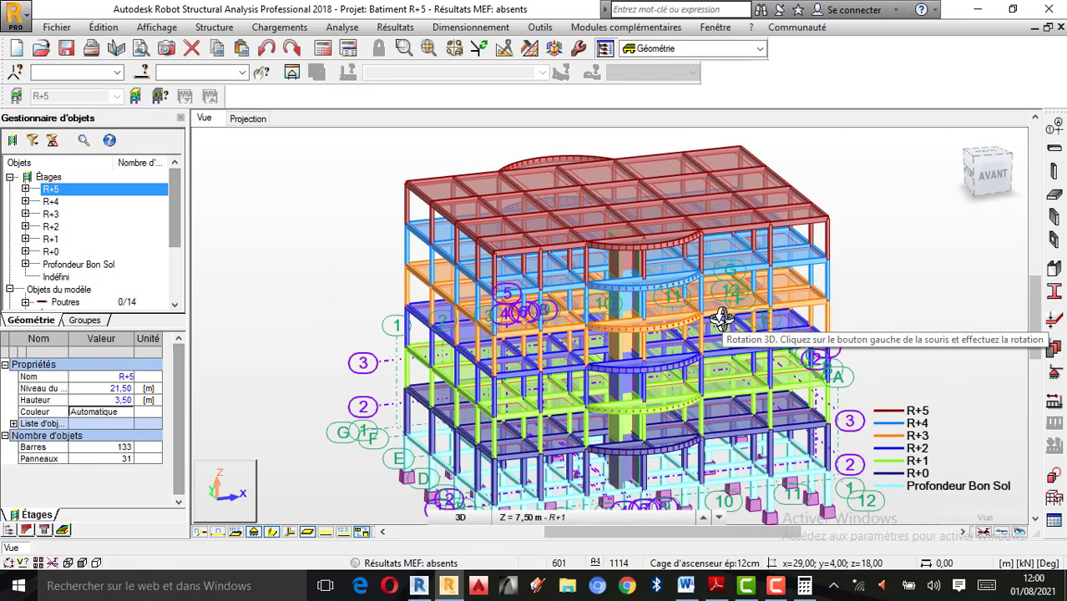
drag(690, 334, 616, 389)
scroll(721, 392, down, 3)
scroll(619, 395, up, 3)
mouse_move(583, 426)
mouse_down()
mouse_move(674, 437)
mouse_move(583, 436)
mouse_up()
scroll(571, 292, down, 3)
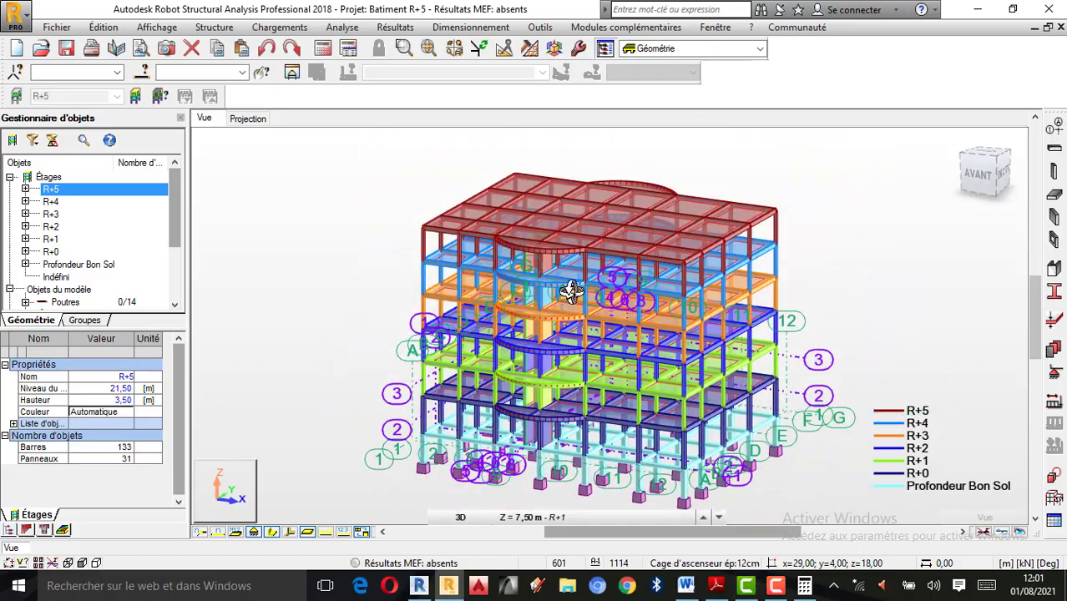
drag(571, 291, 689, 341)
scroll(704, 380, up, 2)
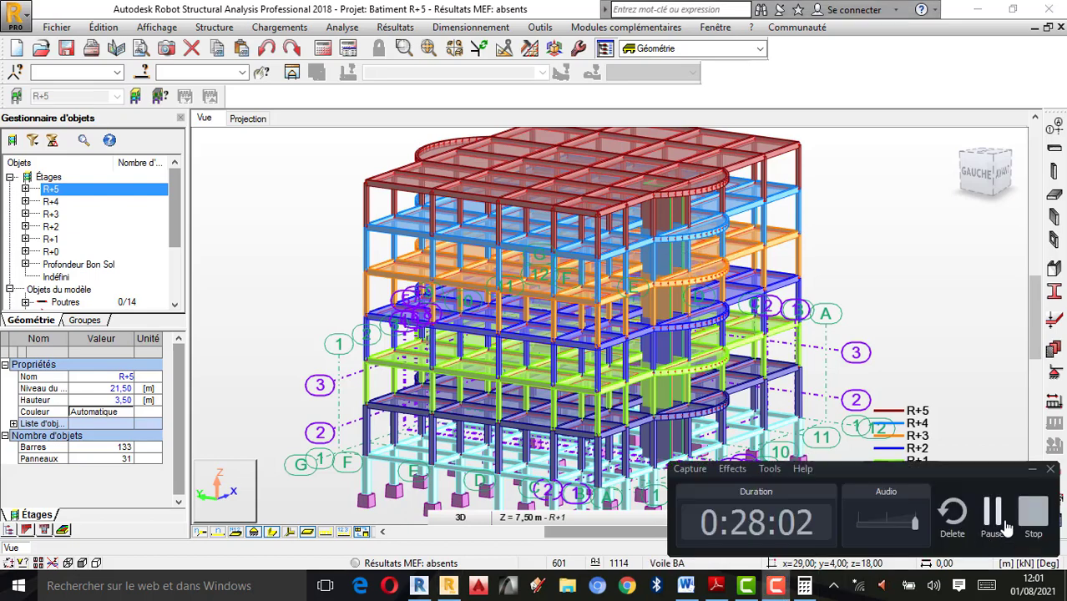
scroll(649, 327, up, 2)
scroll(649, 328, up, 2)
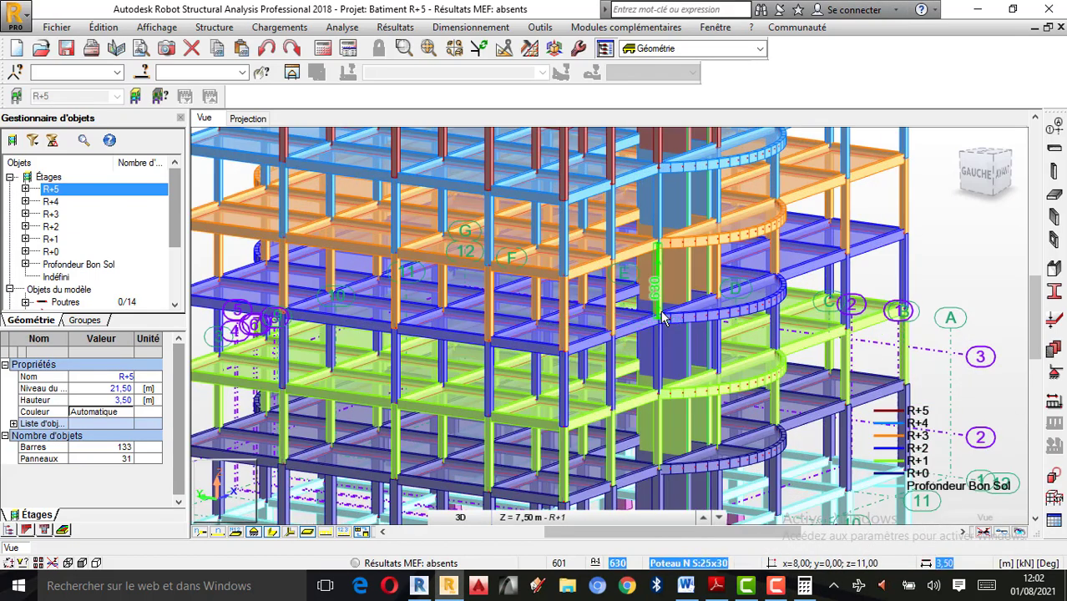
scroll(666, 285, down, 4)
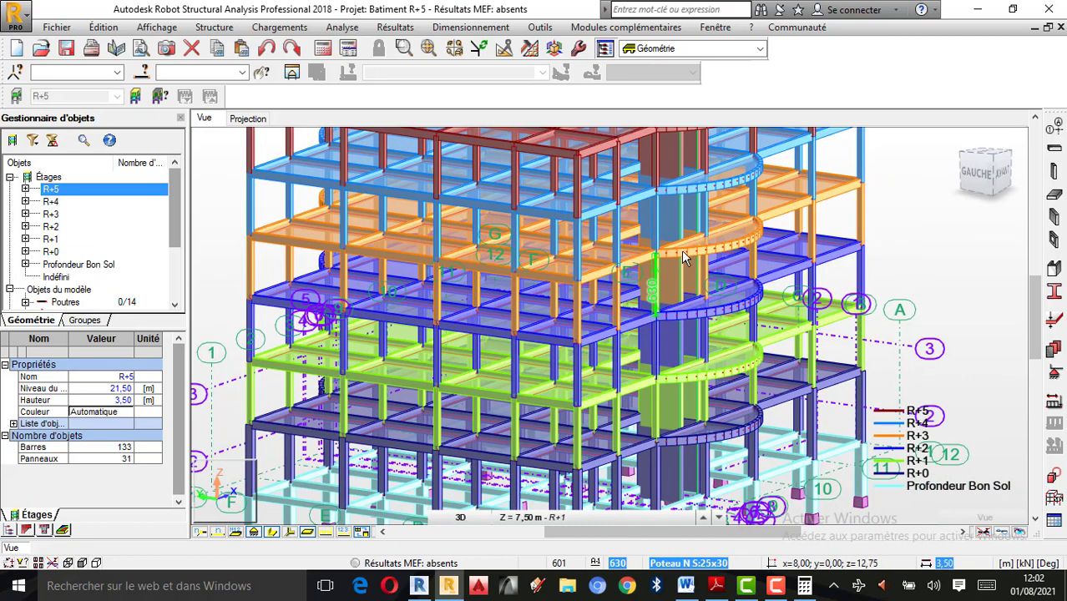
- Select all panels in the building that have the thickness Cage d'ascenseur ép:12cm
scroll(672, 332, down, 1)
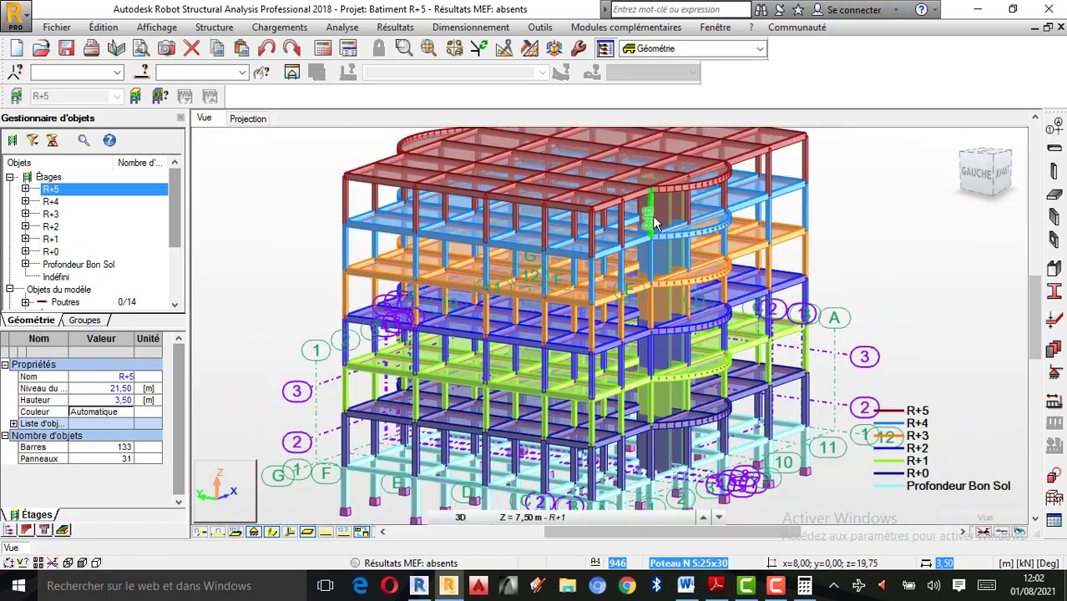
scroll(648, 212, up, 1)
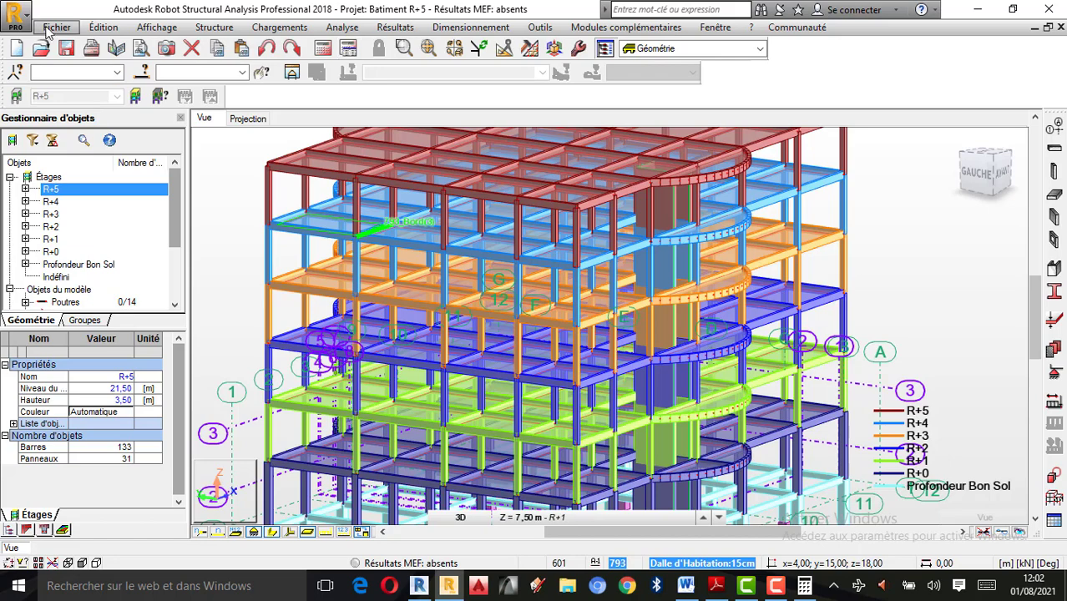
click(114, 30)
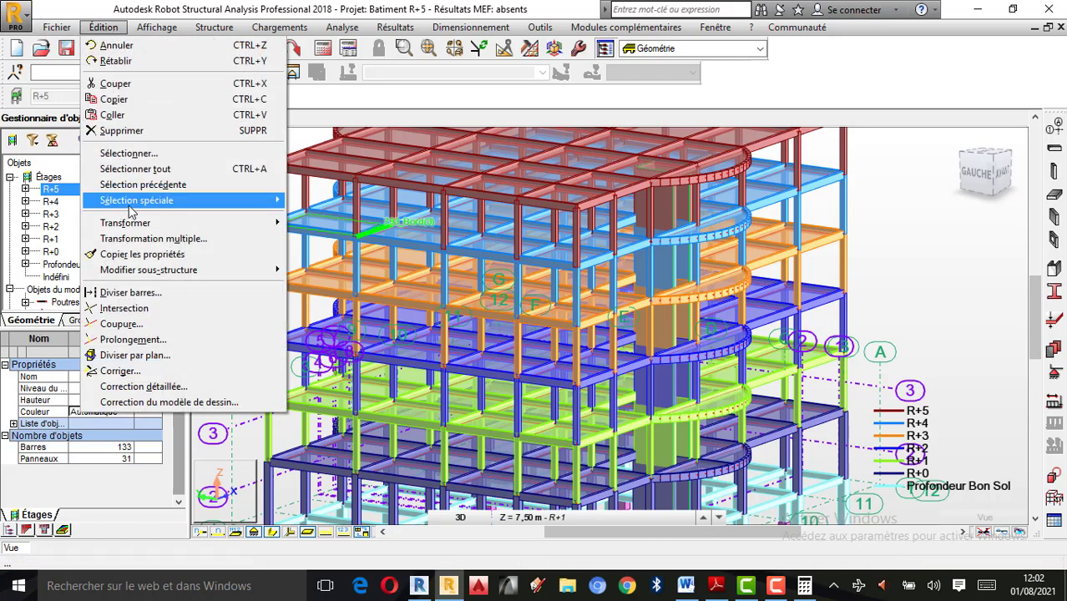
mouse_move(129, 207)
click(330, 254)
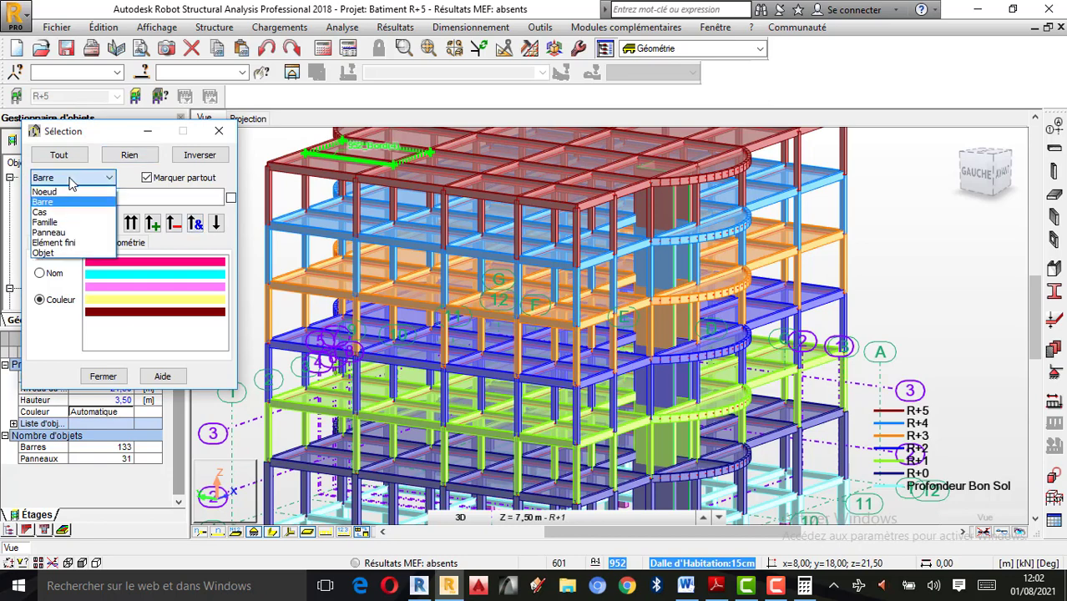
click(60, 233)
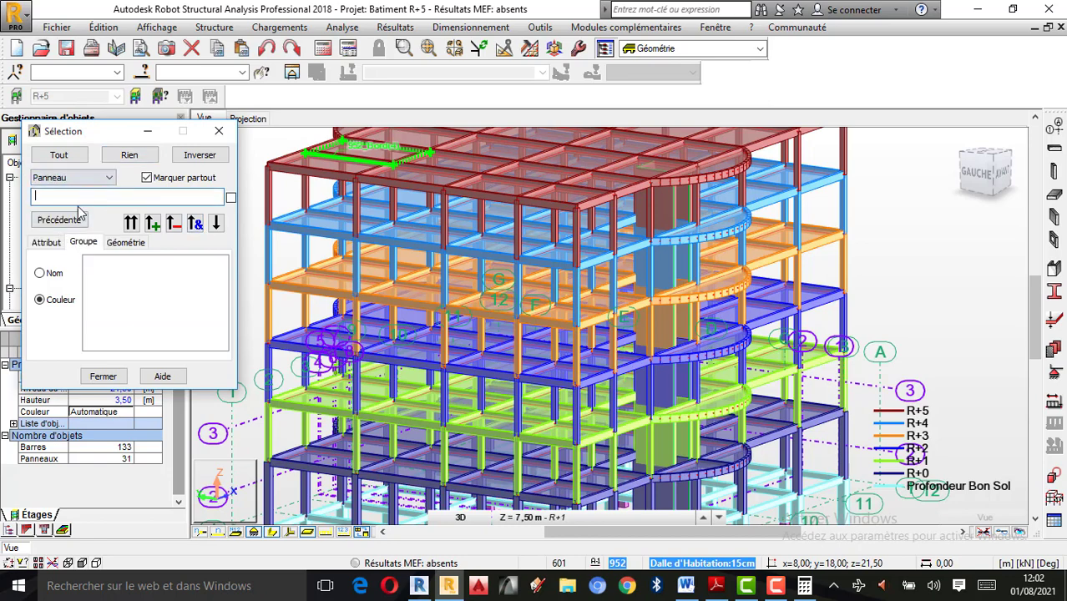
click(47, 243)
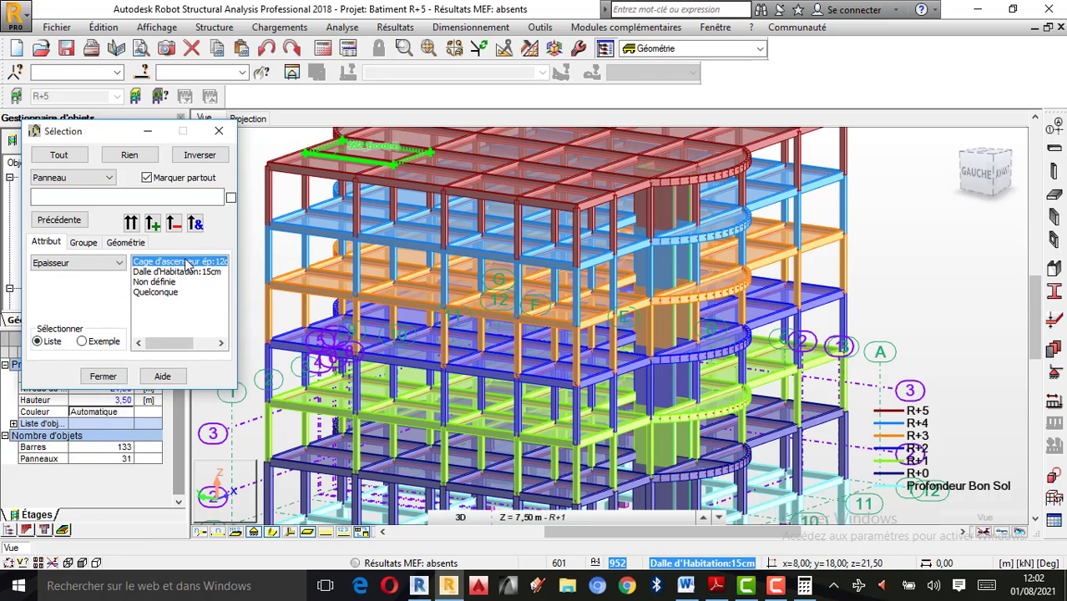
click(152, 223)
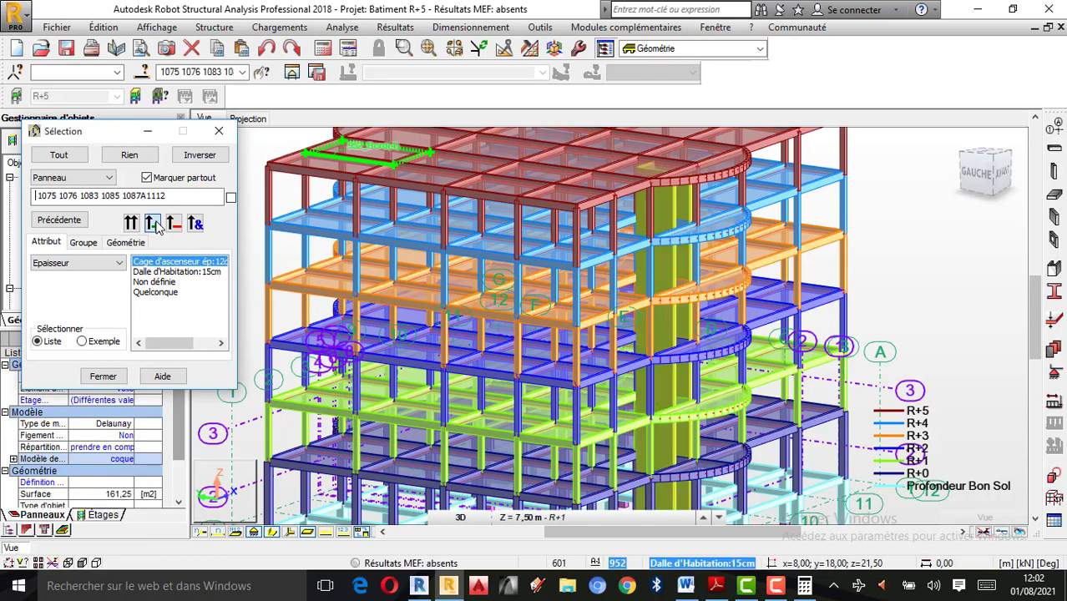
- Isolate the selected elevator shaft wall panels in a separate view
scroll(743, 292, down, 4)
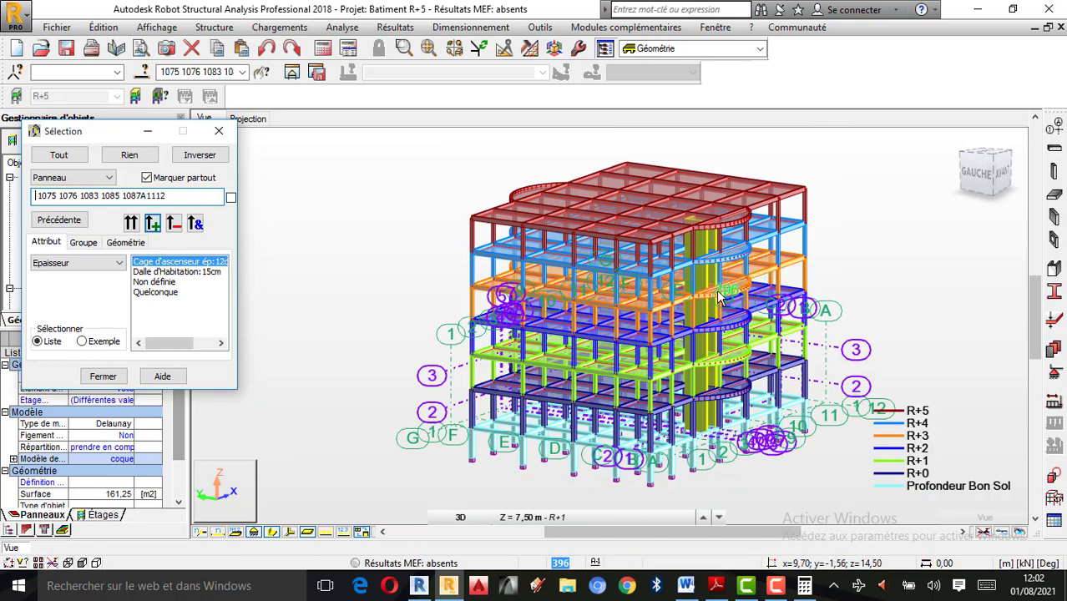
scroll(716, 286, up, 2)
click(291, 74)
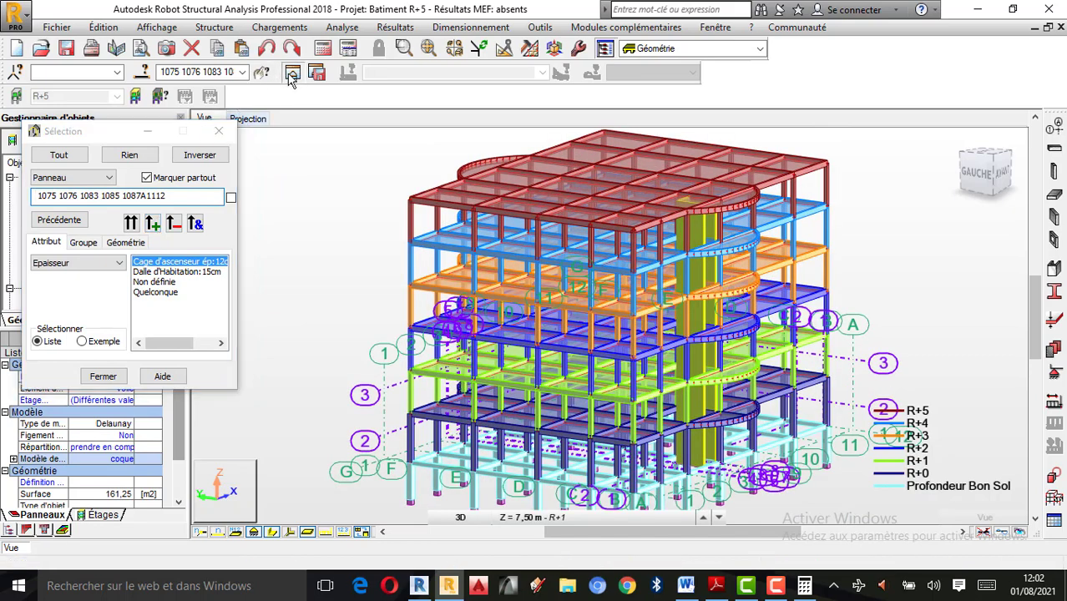
- Examine the isolated elevator shaft over its full height from several 3D angles, including its open side and wall alignment
scroll(529, 224, up, 5)
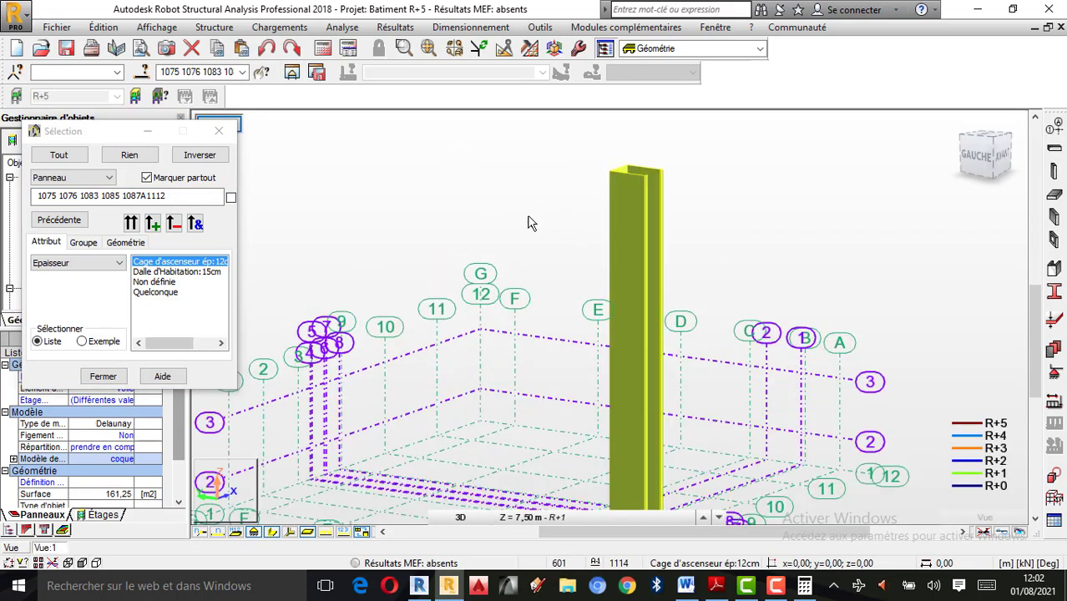
scroll(596, 267, down, 3)
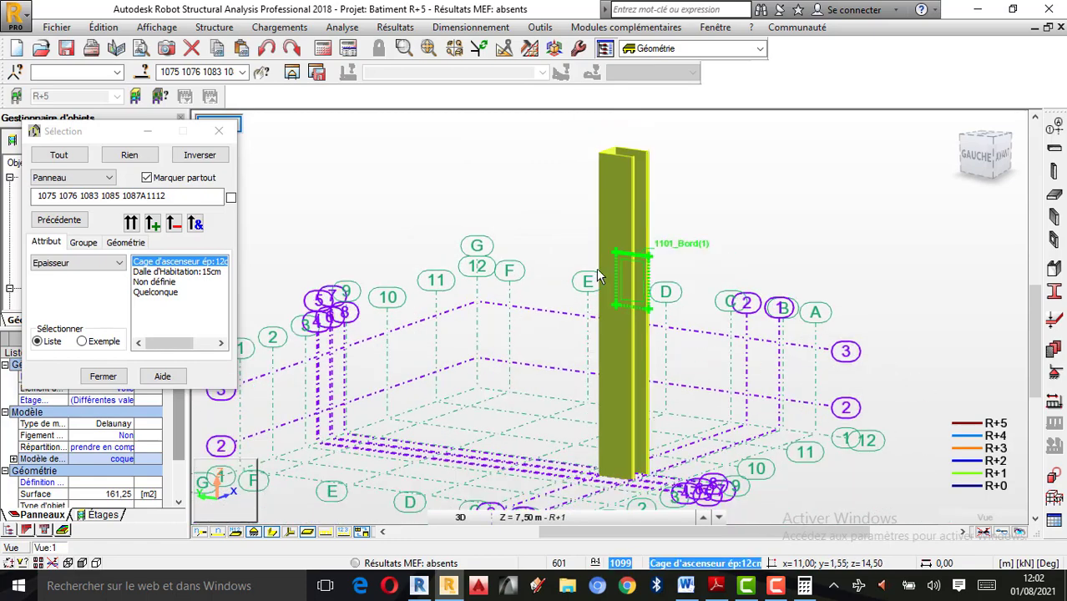
scroll(618, 251, up, 2)
right_click(655, 238)
click(693, 298)
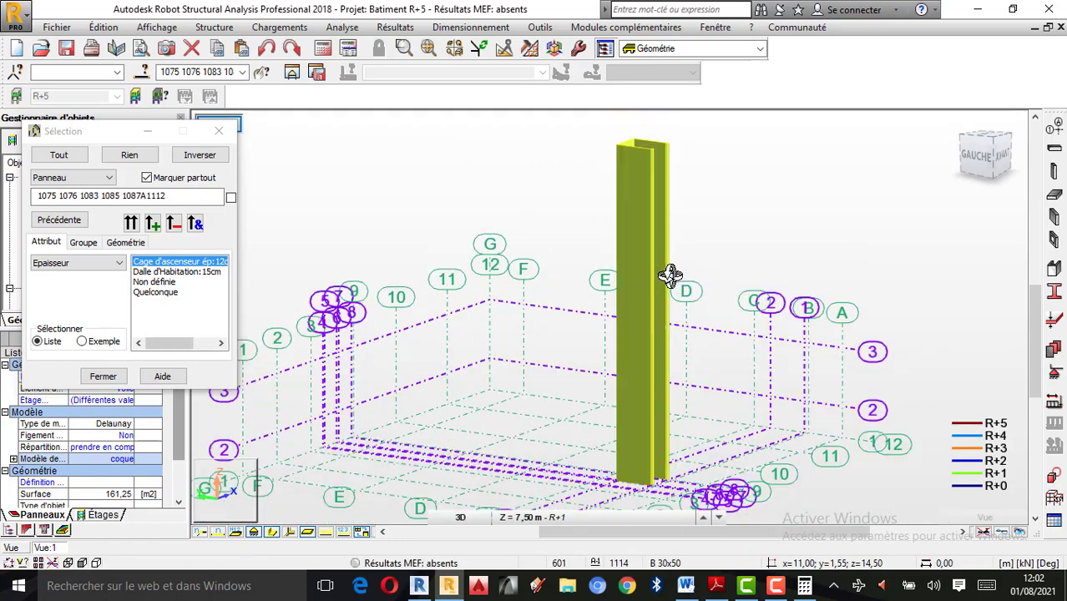
drag(671, 275, 599, 417)
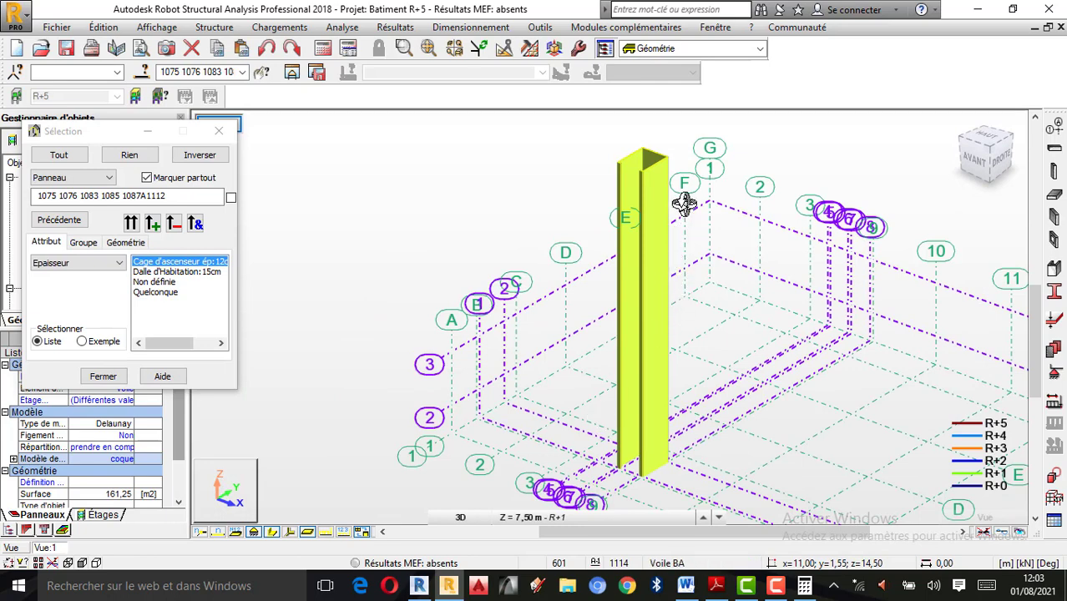
scroll(695, 279, up, 2)
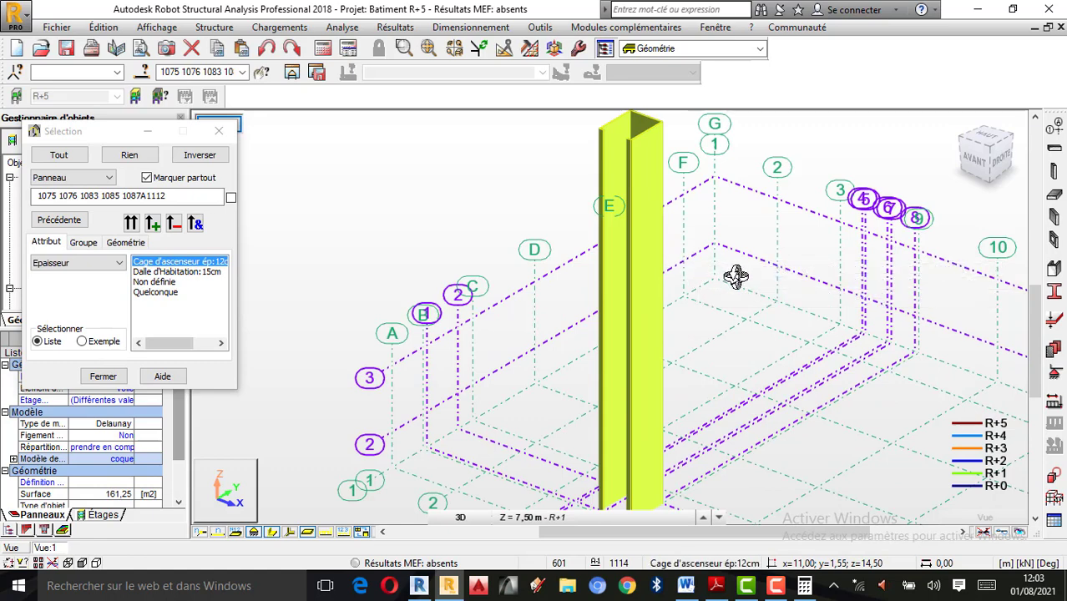
drag(736, 277, 770, 278)
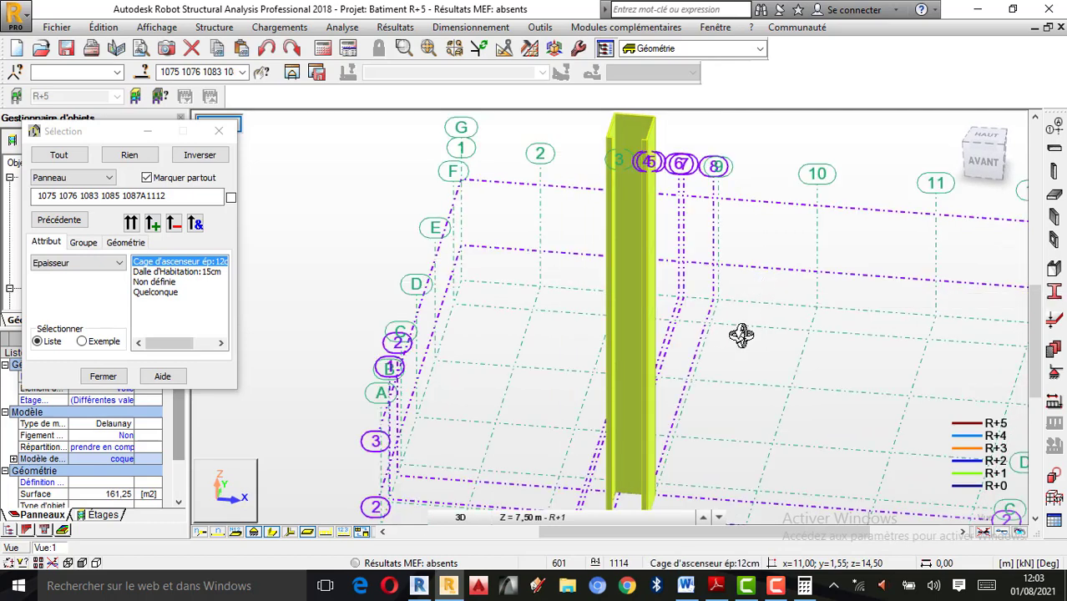
drag(741, 335, 712, 336)
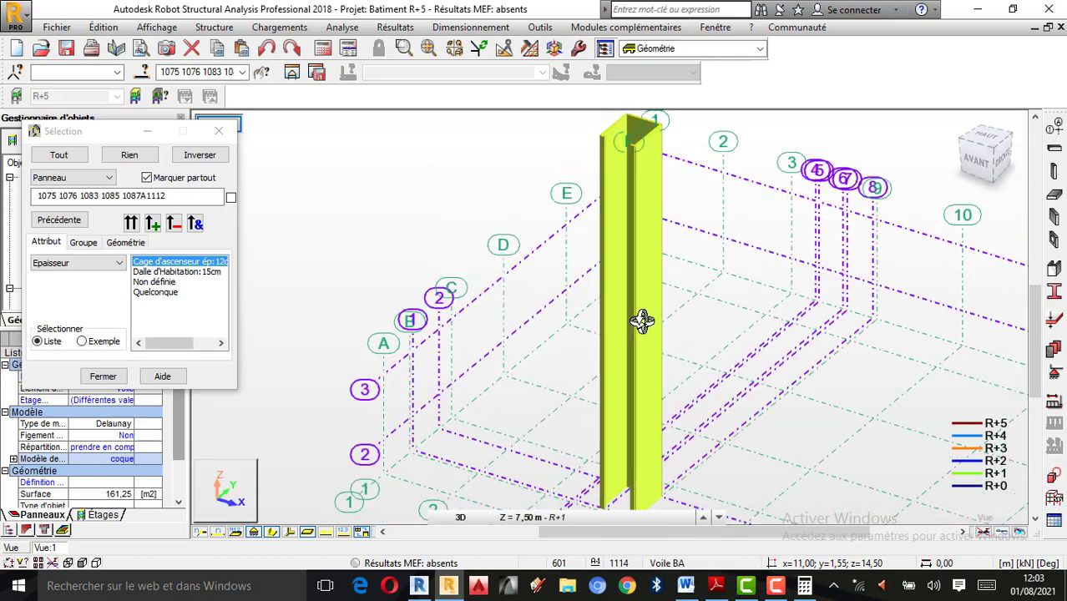
drag(642, 322, 664, 264)
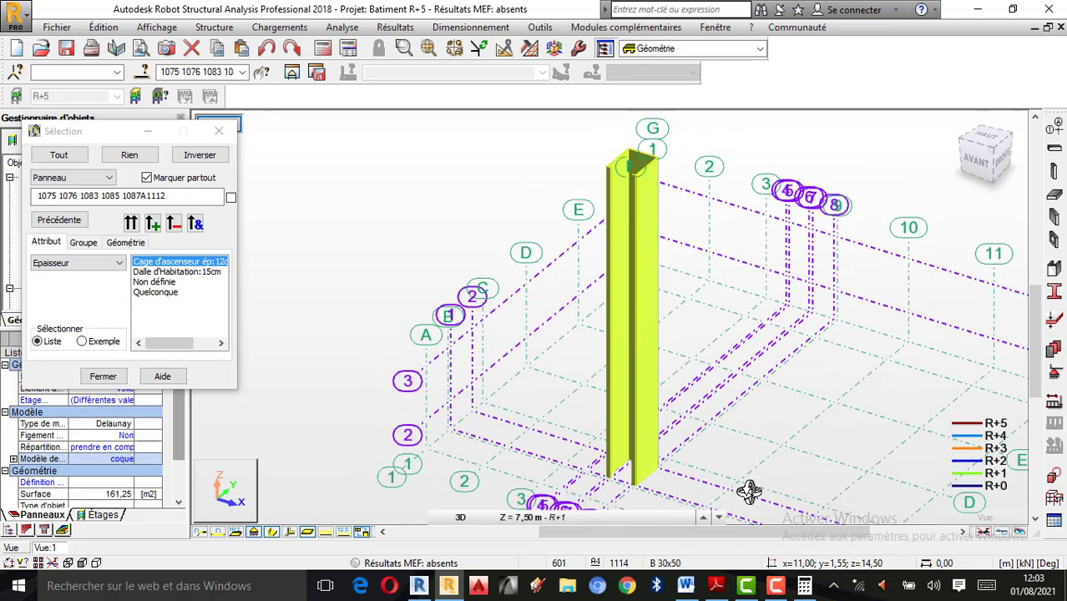